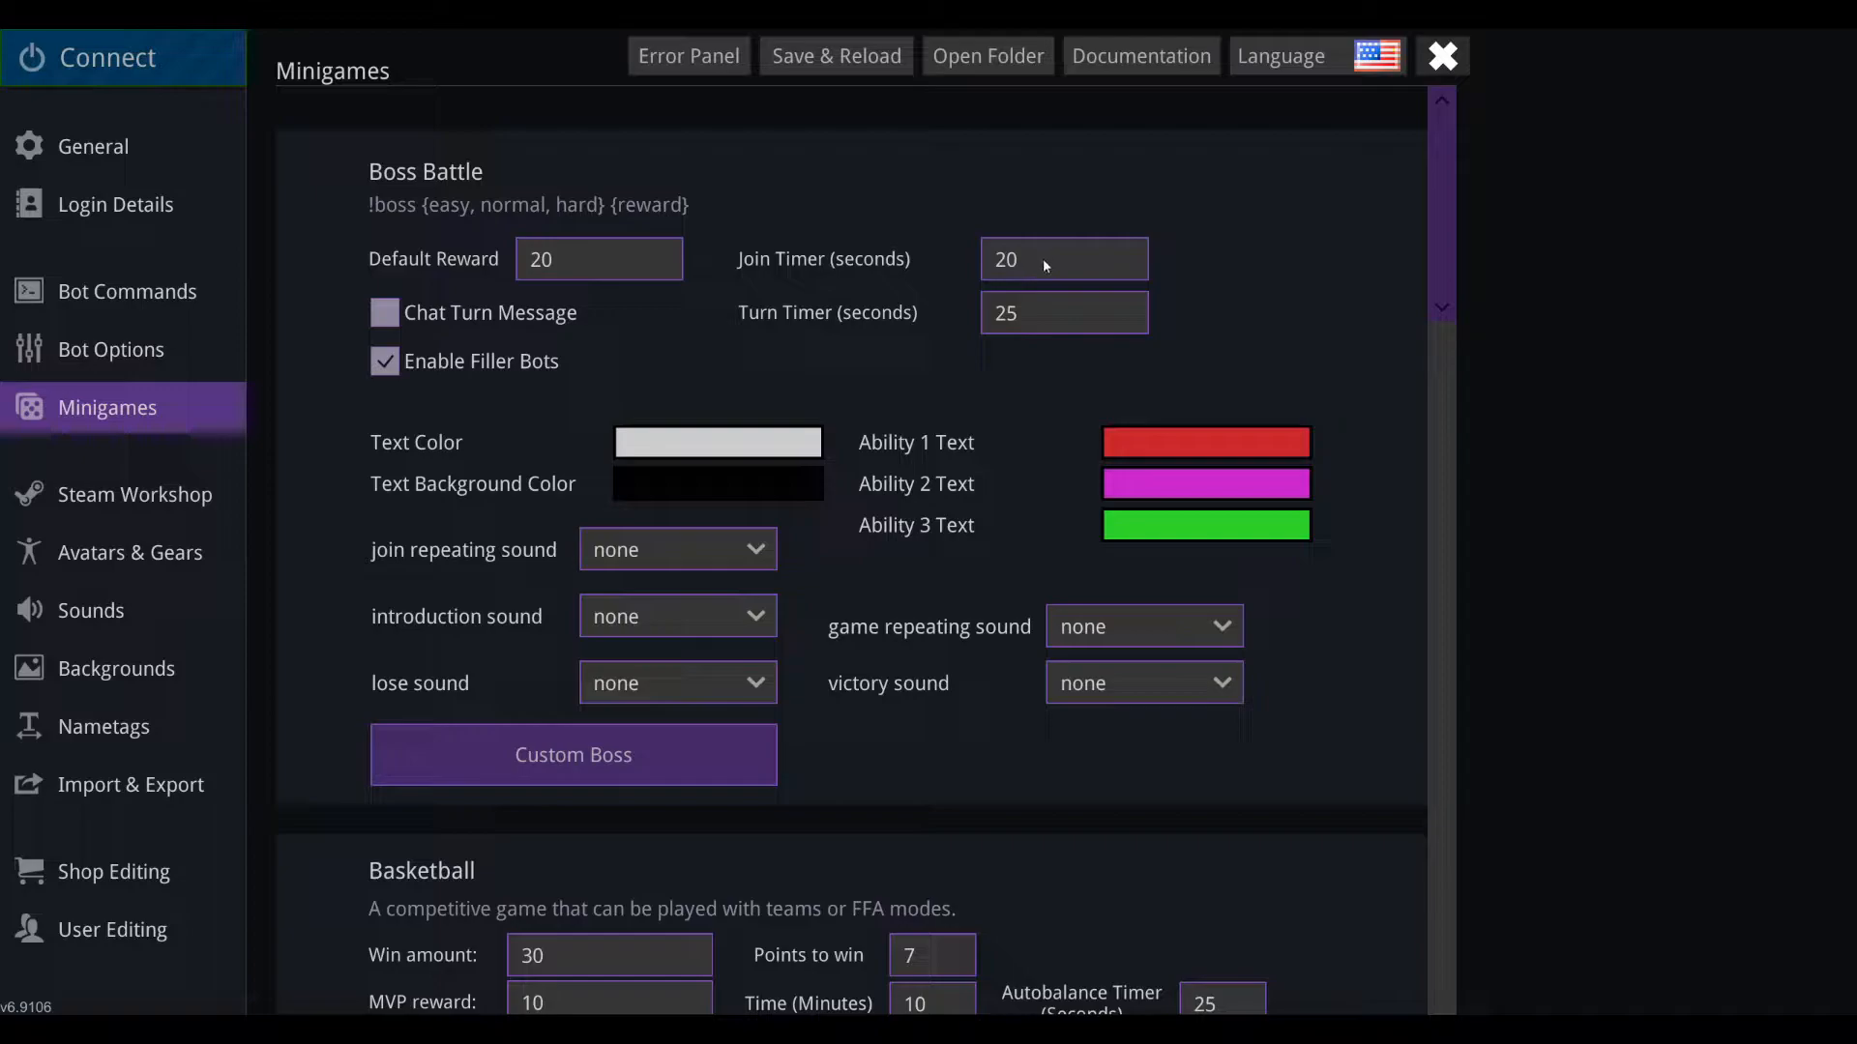
Step: Switch the Boss Battle filler bots off and back on
drag(1042, 266, 696, 302)
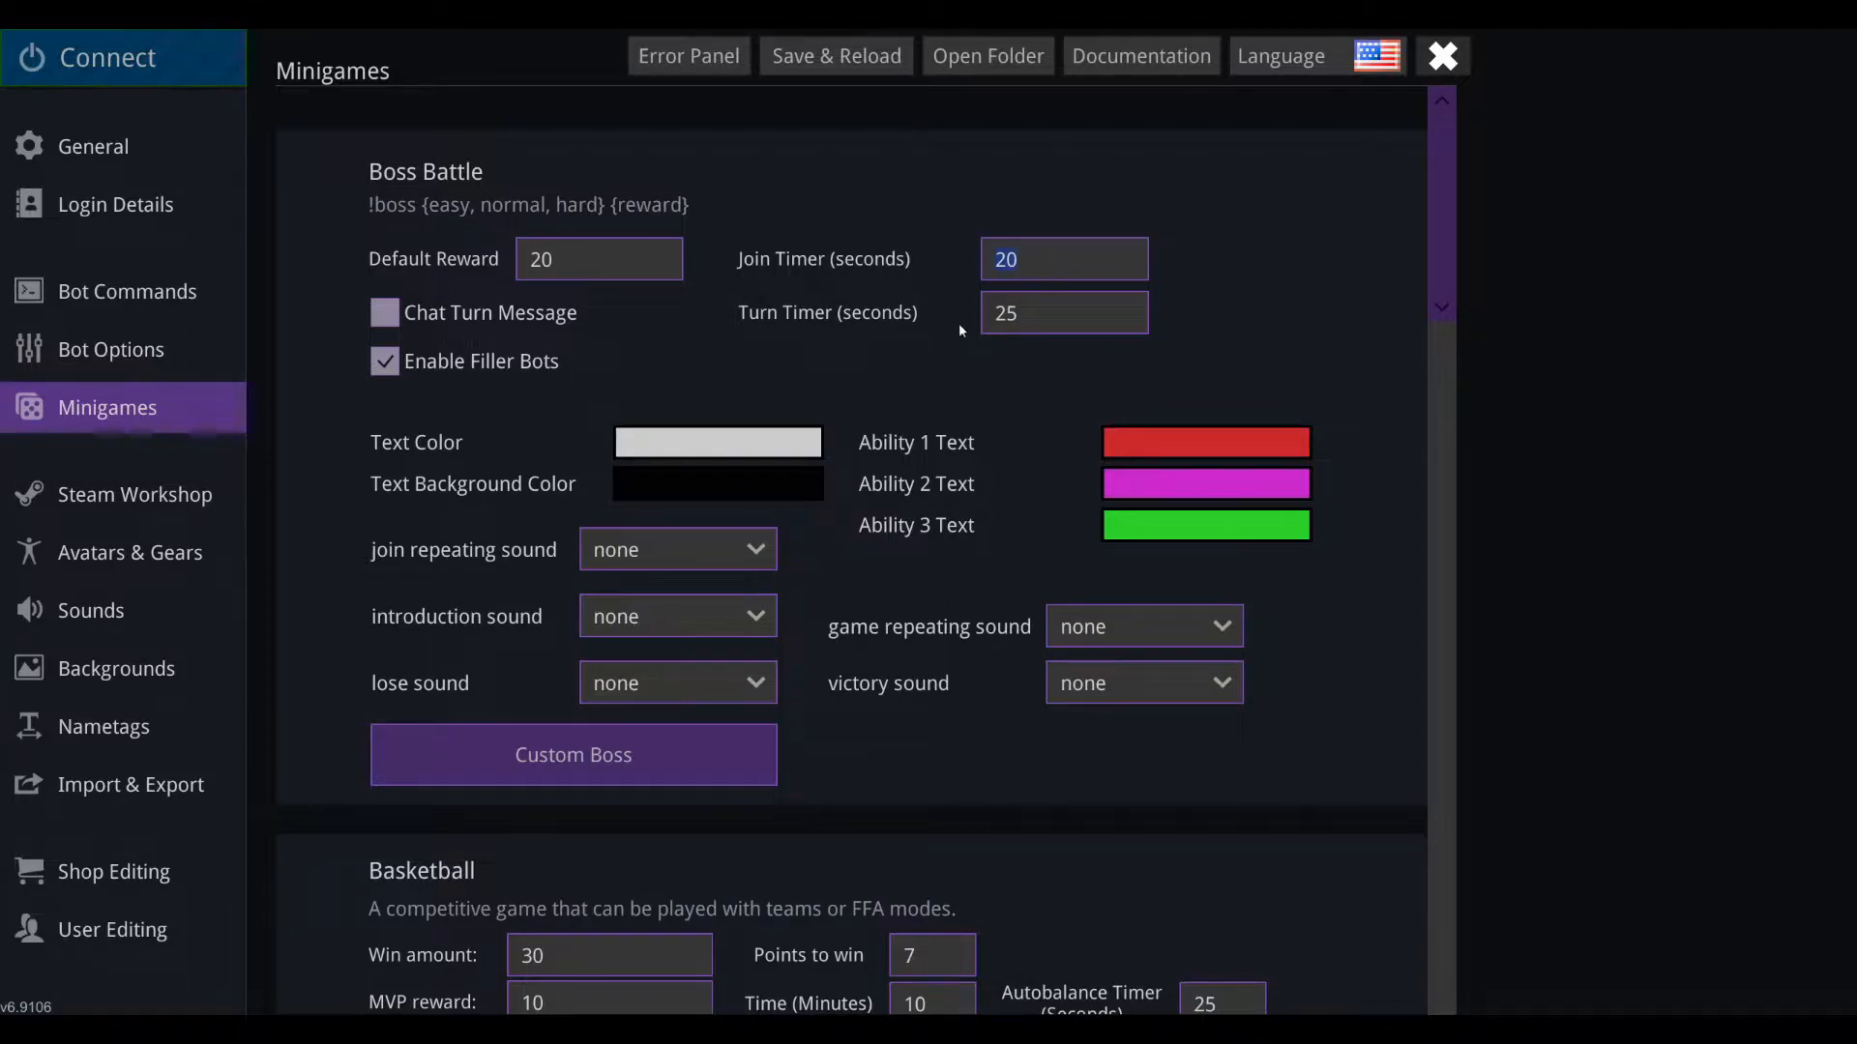
click(385, 363)
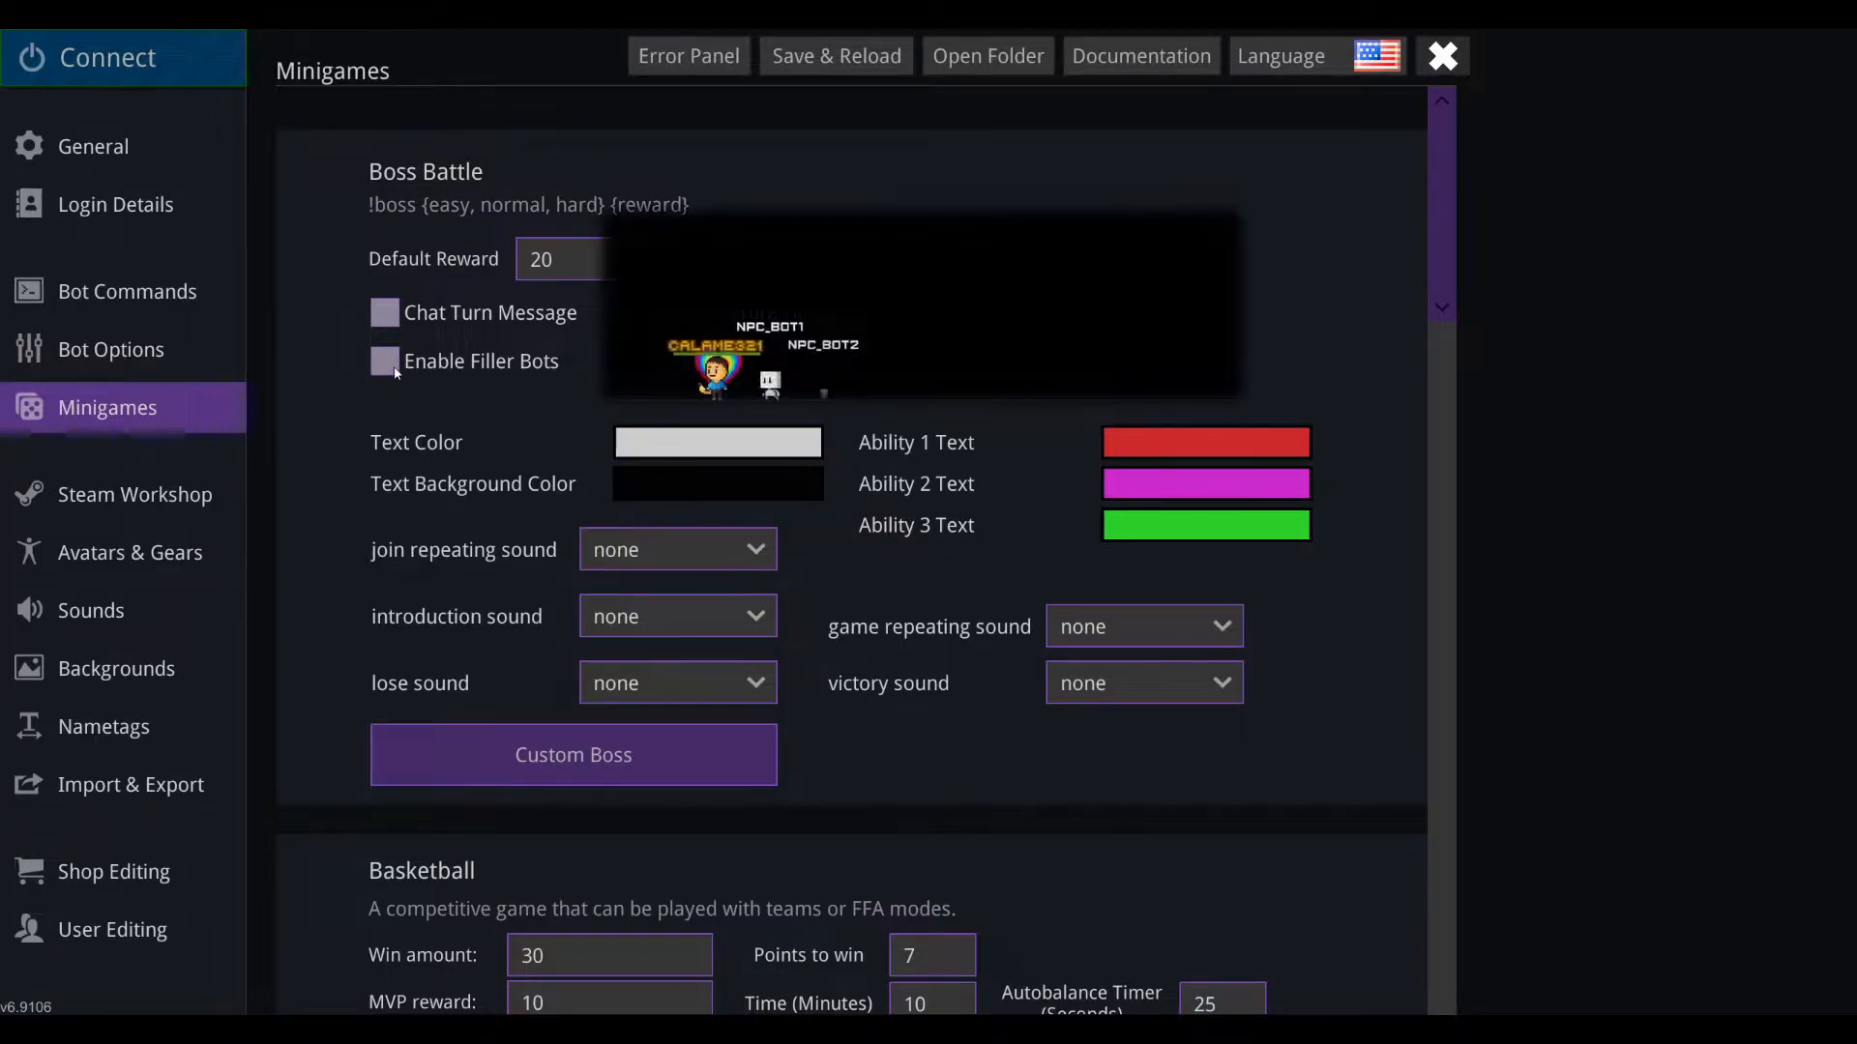
click(385, 363)
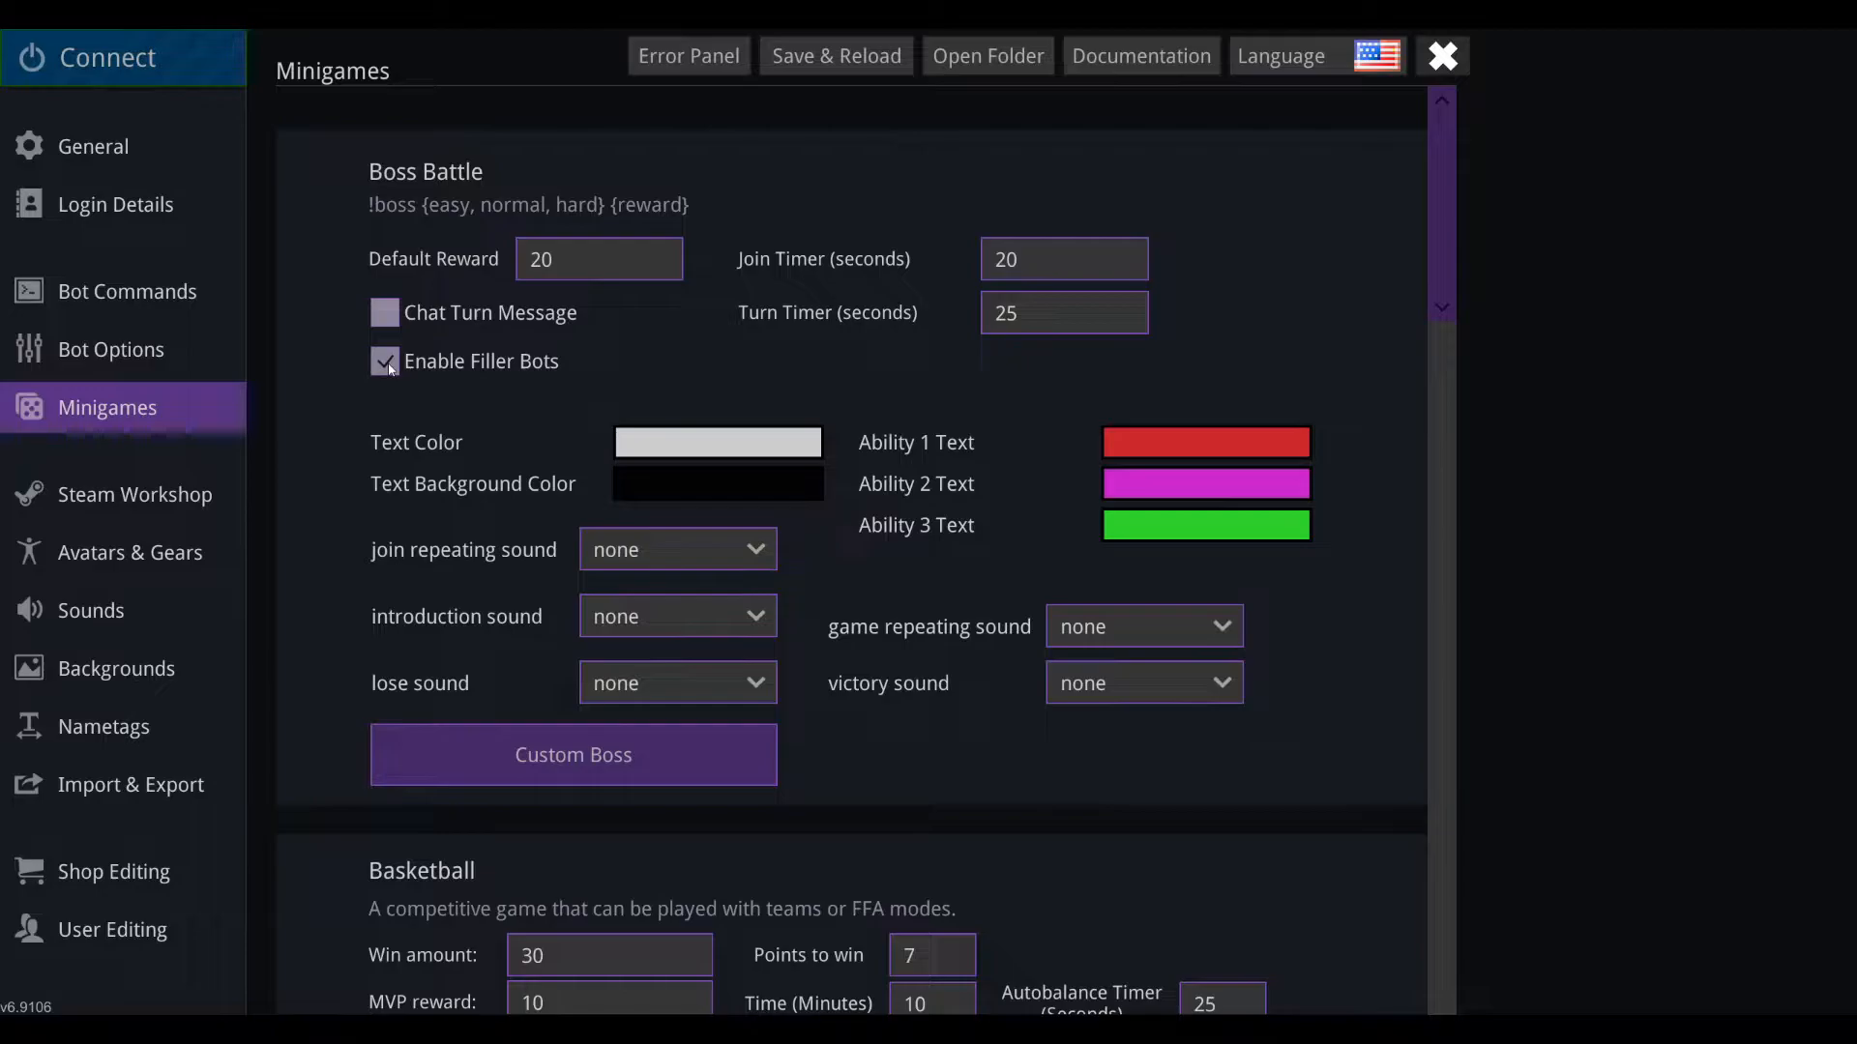
Step: Open the custom boss list and create a new boss named test
click(571, 763)
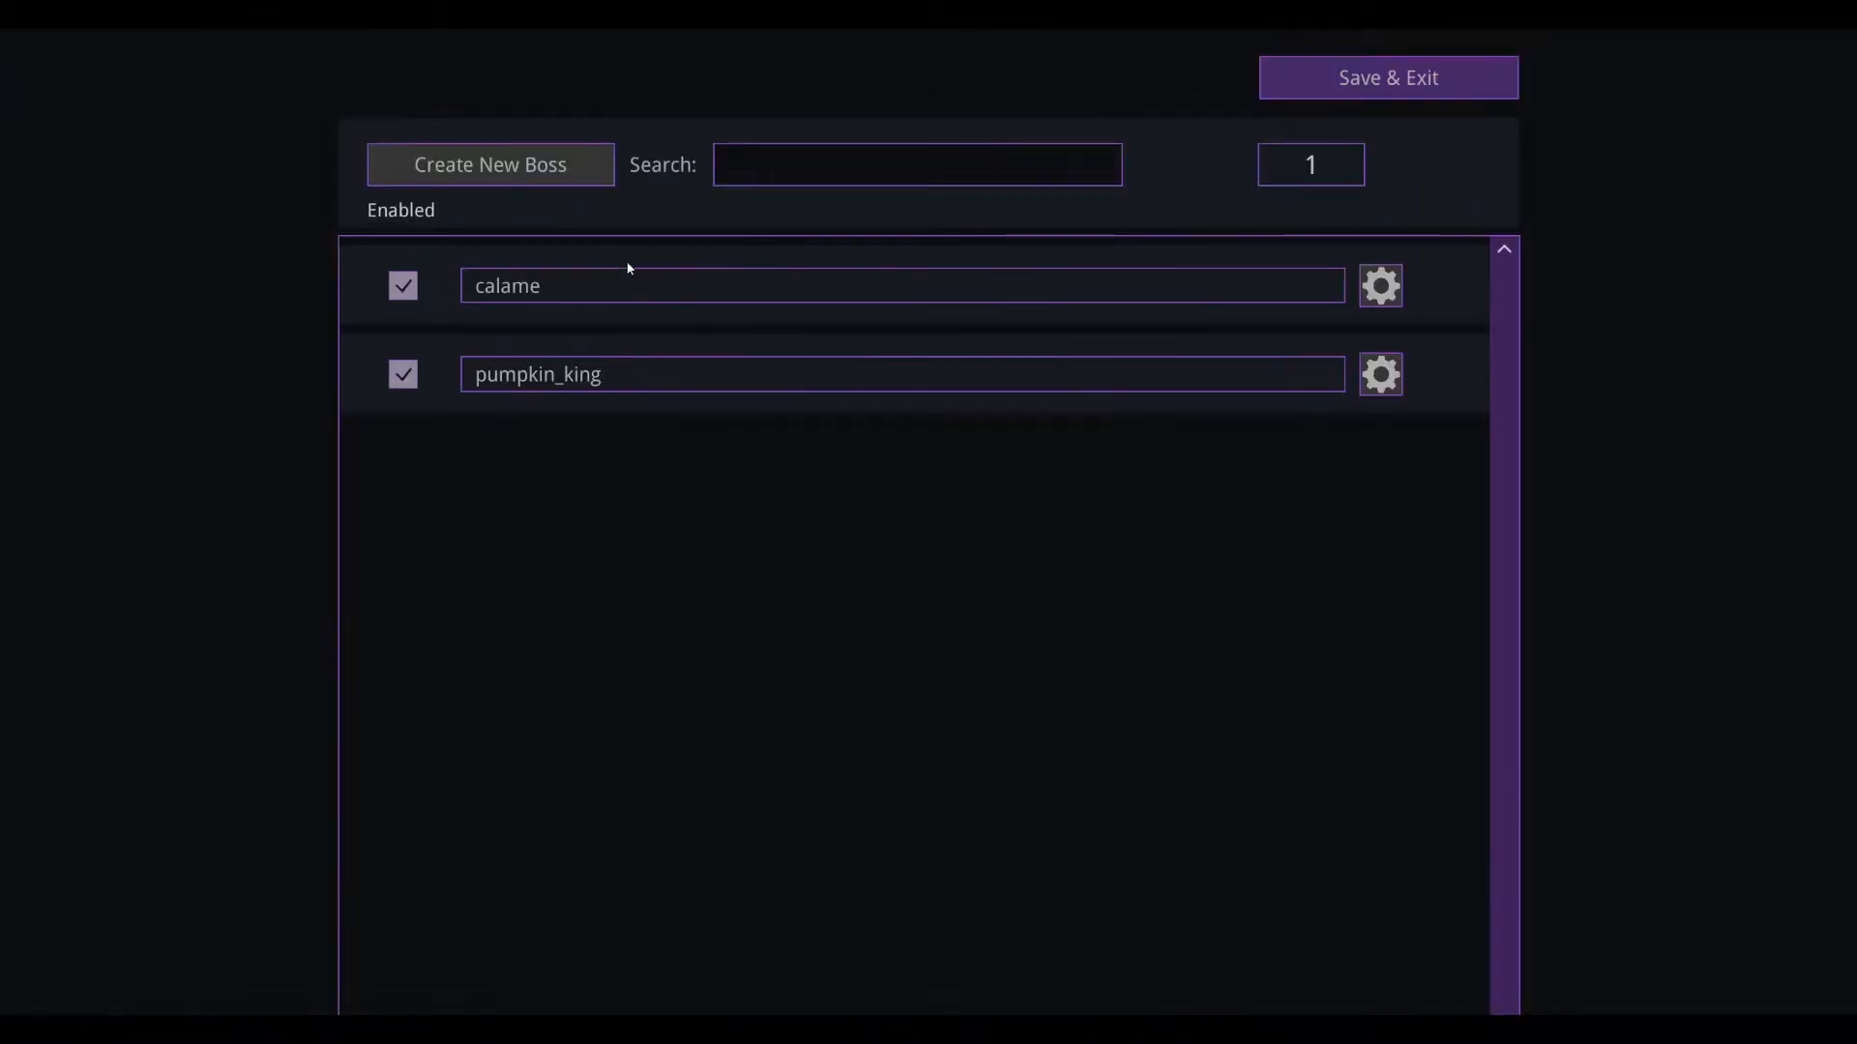
click(565, 178)
click(558, 175)
text(test)
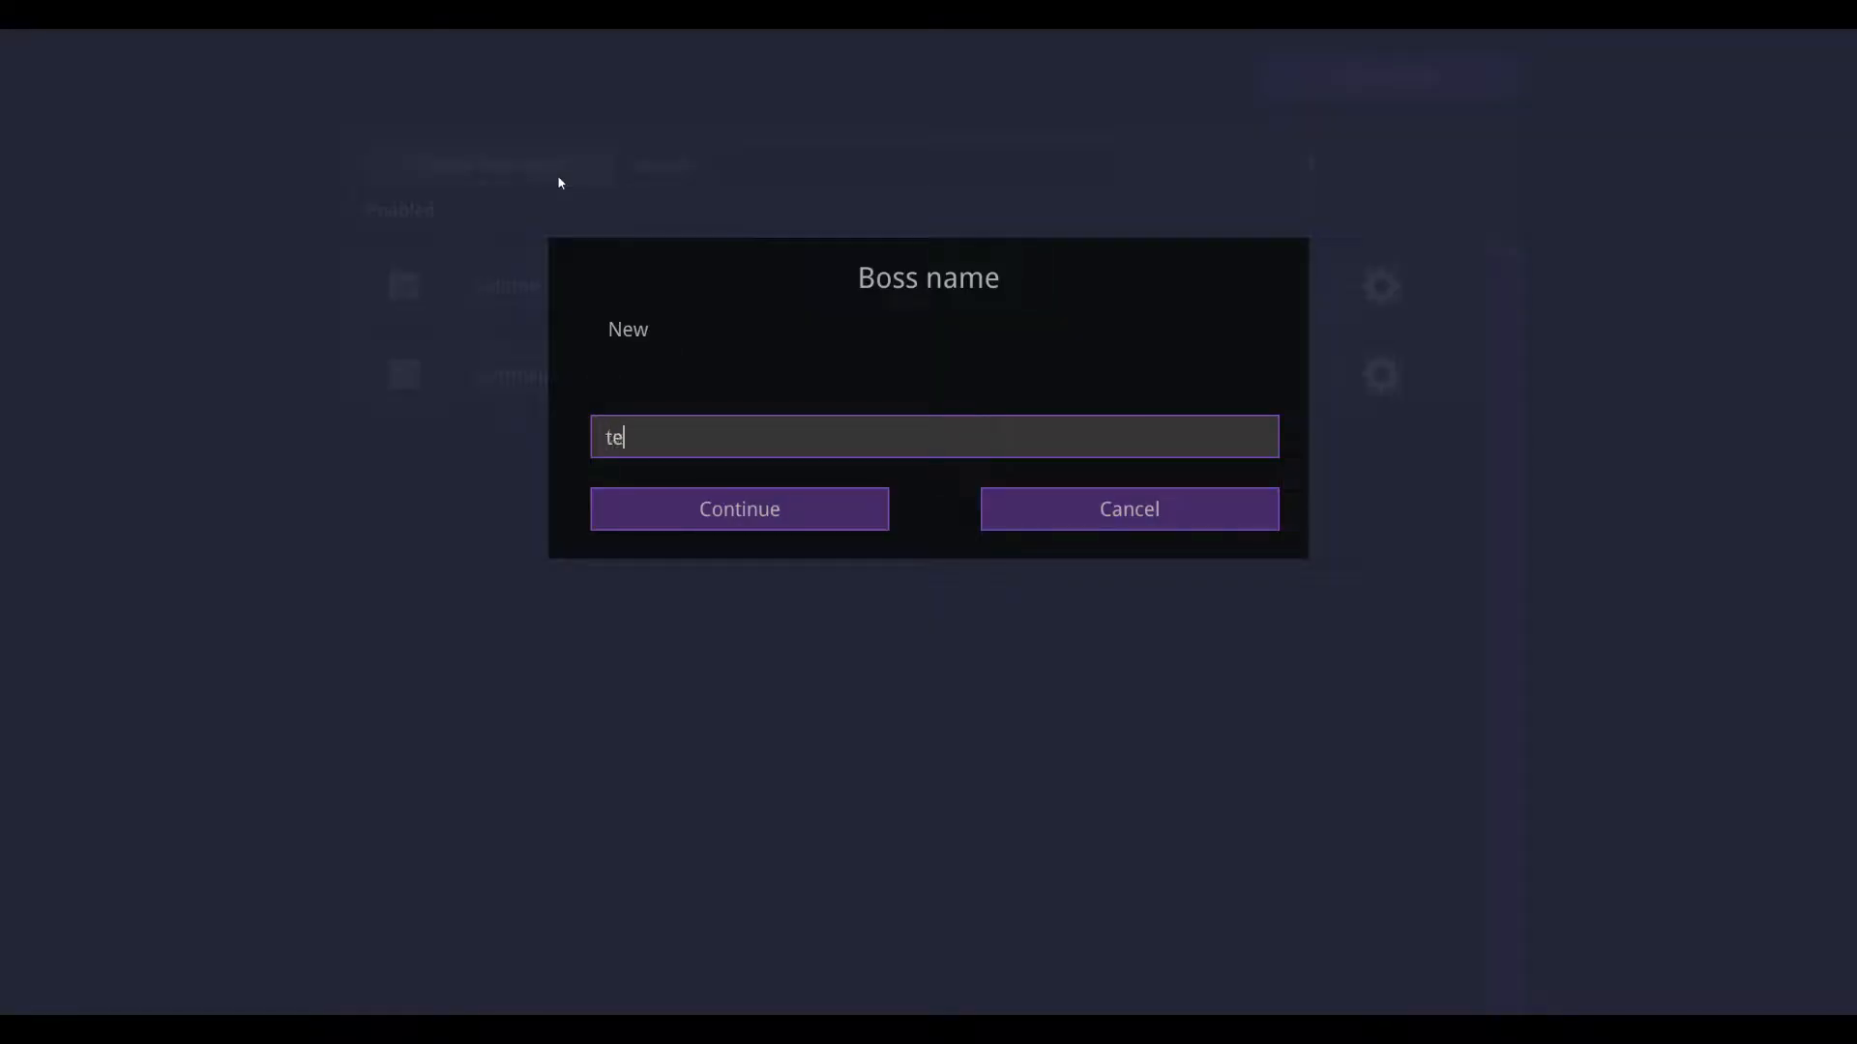
key(Return)
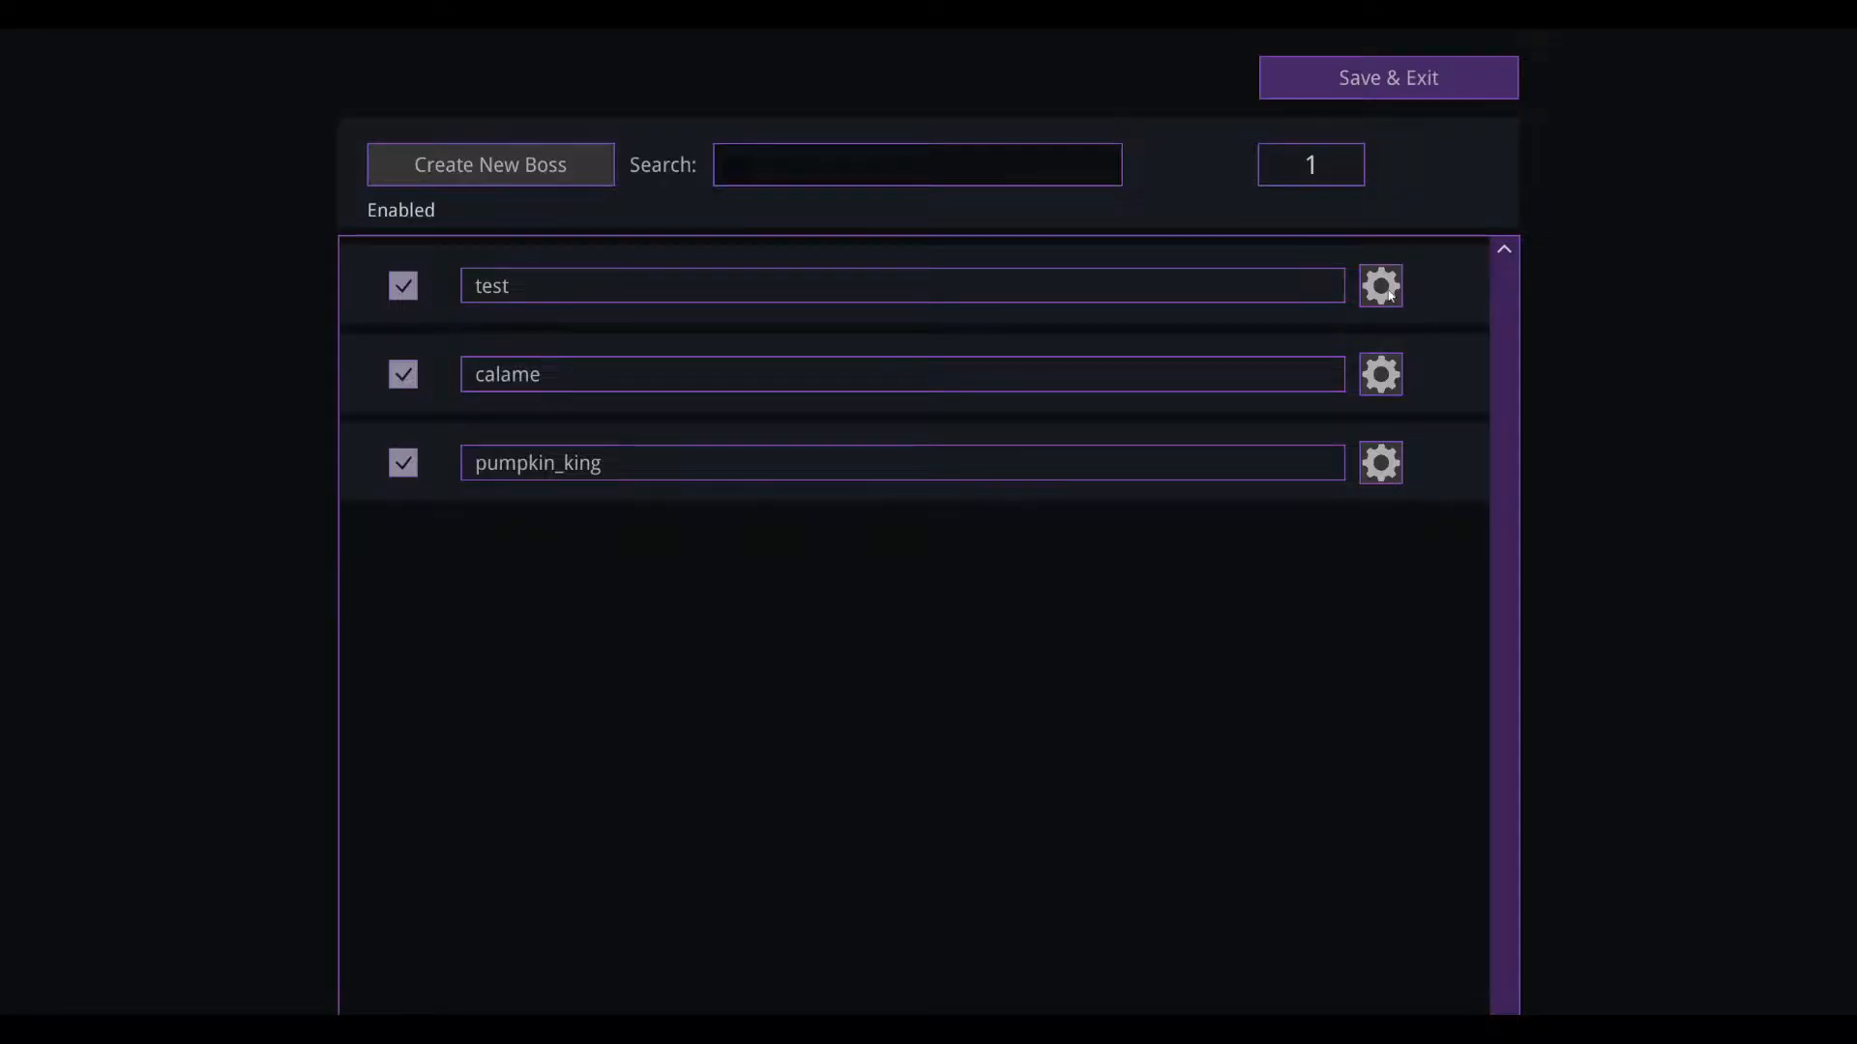
Step: Open the test boss's settings and load idle.png as the image for its idle animation
click(1388, 292)
click(1405, 286)
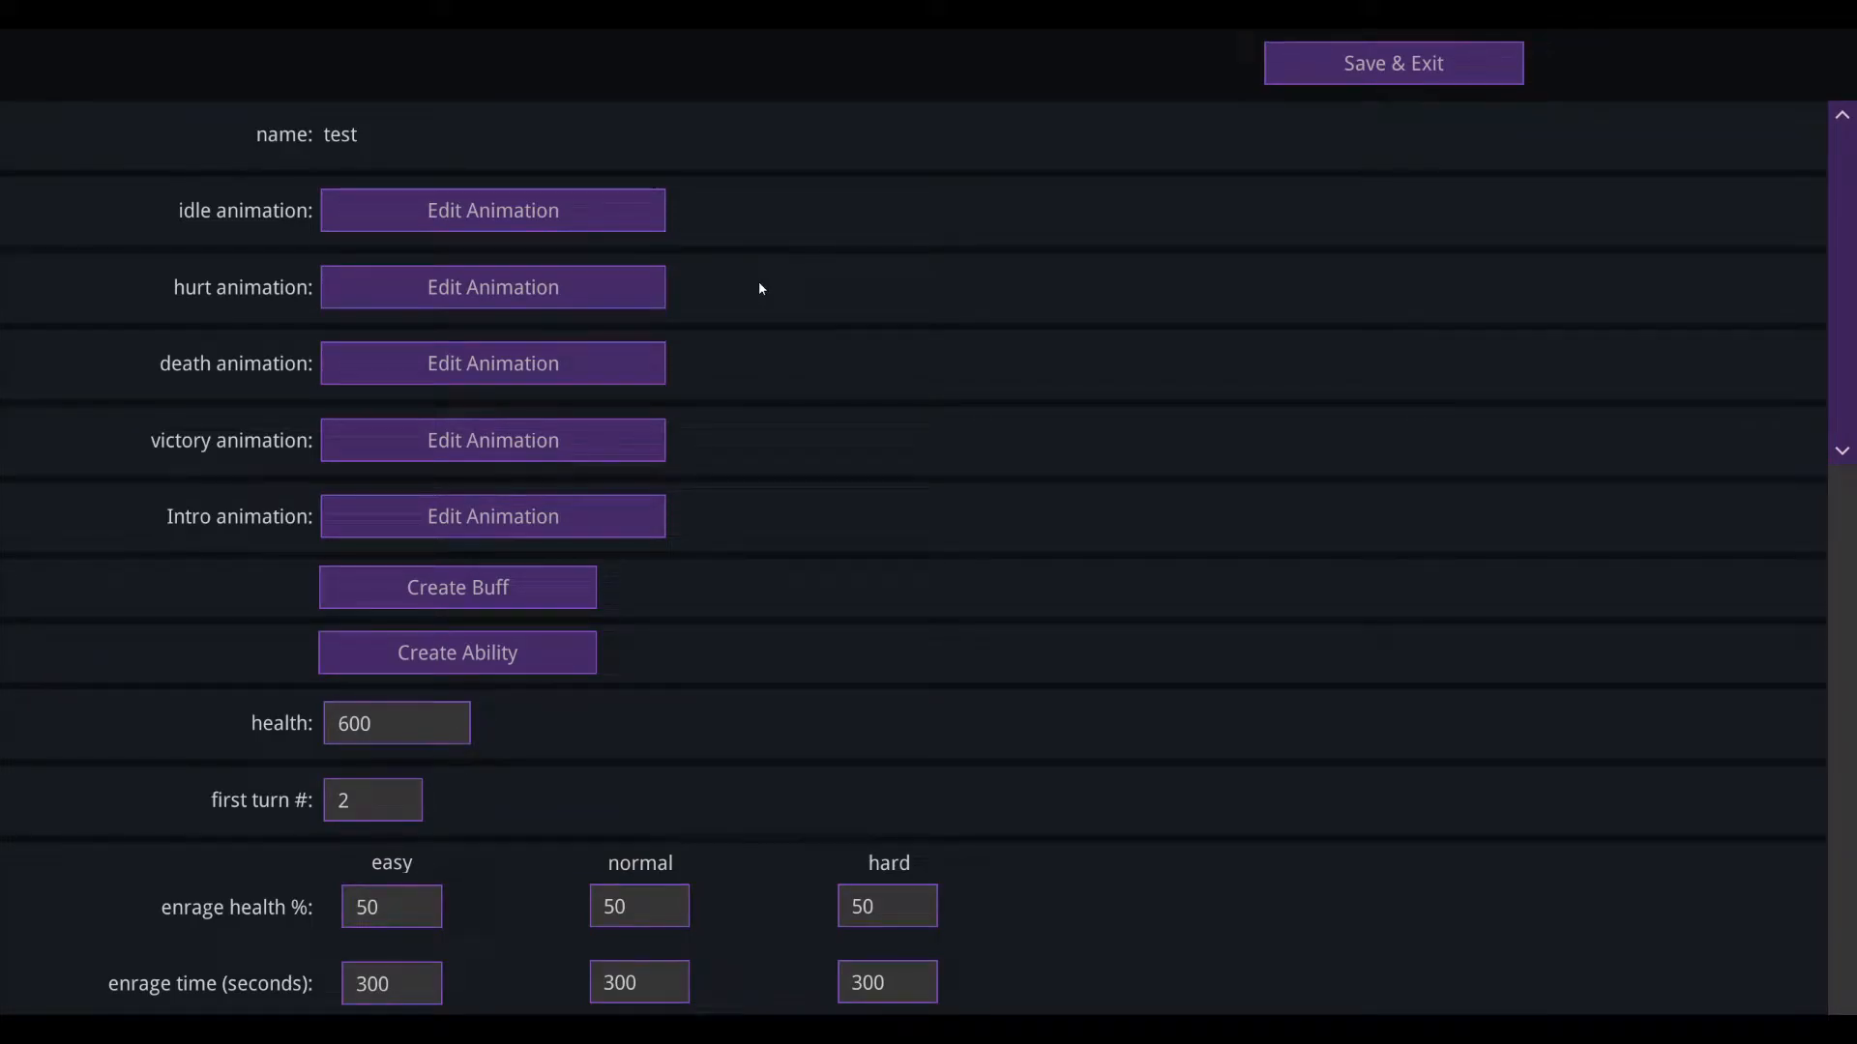
click(418, 218)
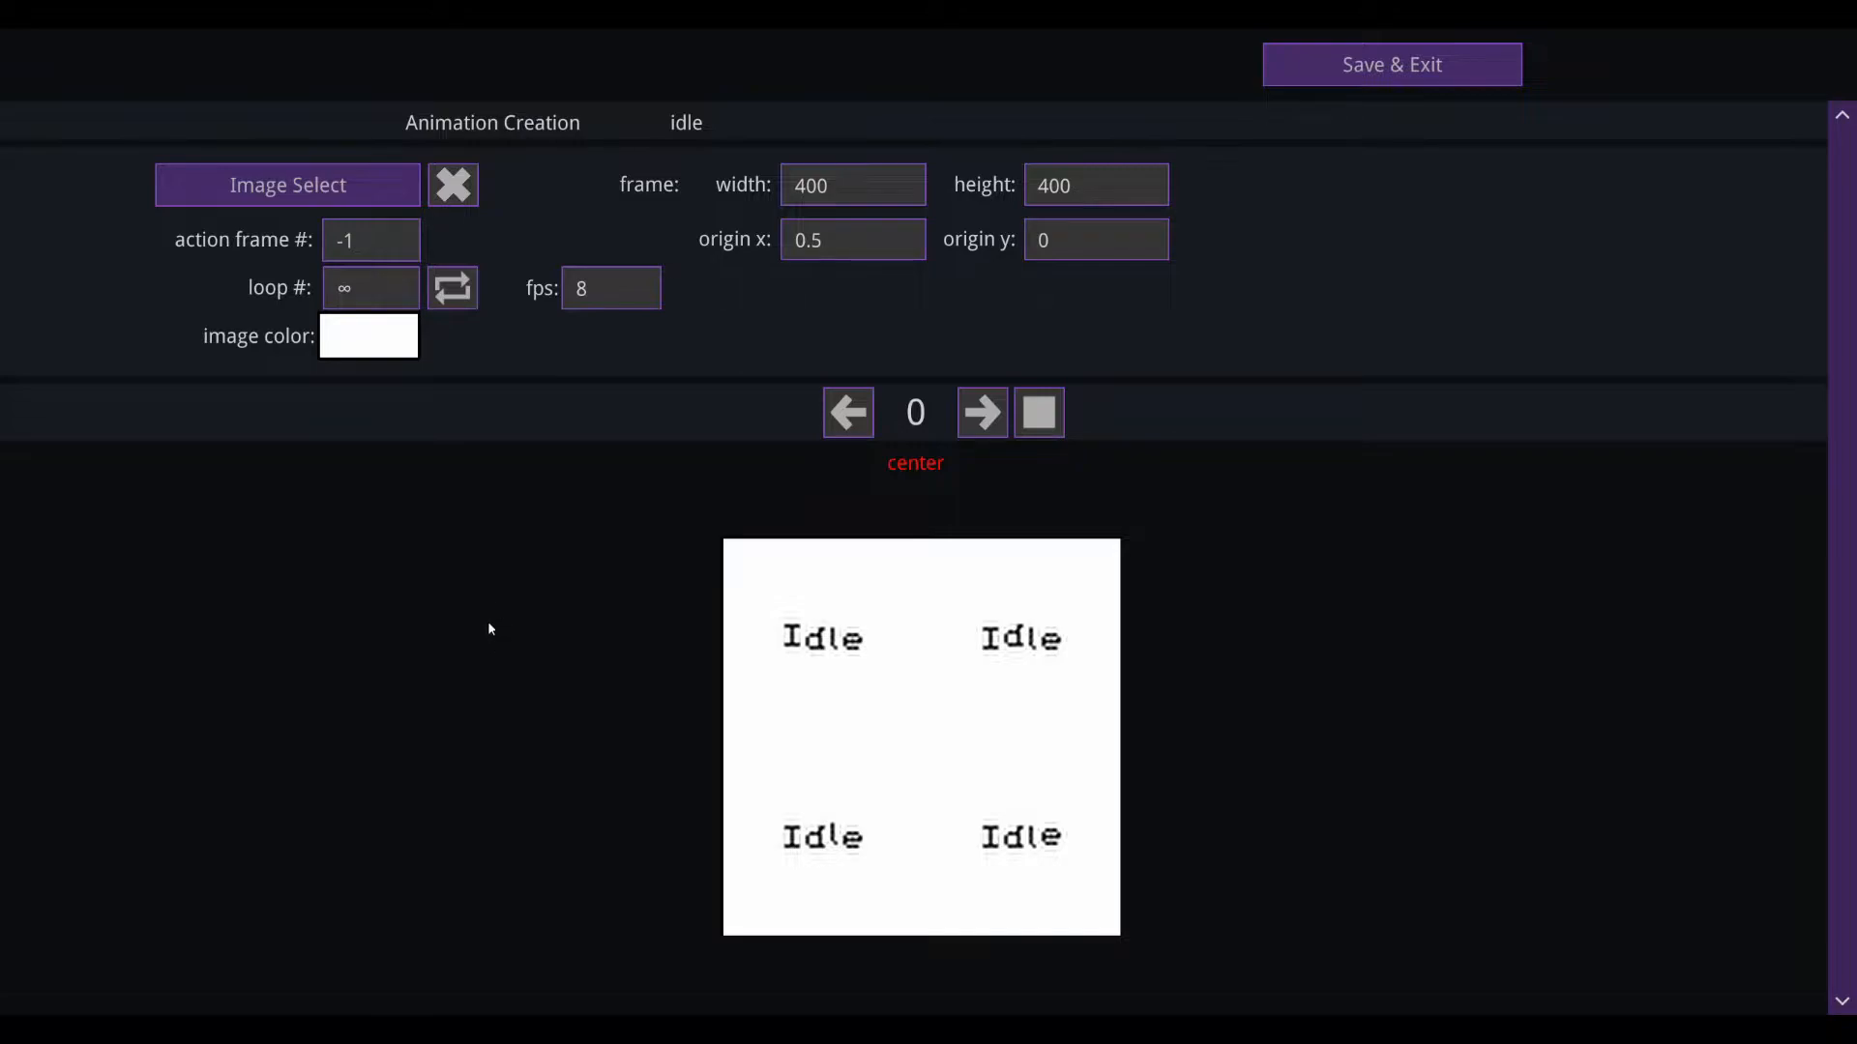
click(364, 196)
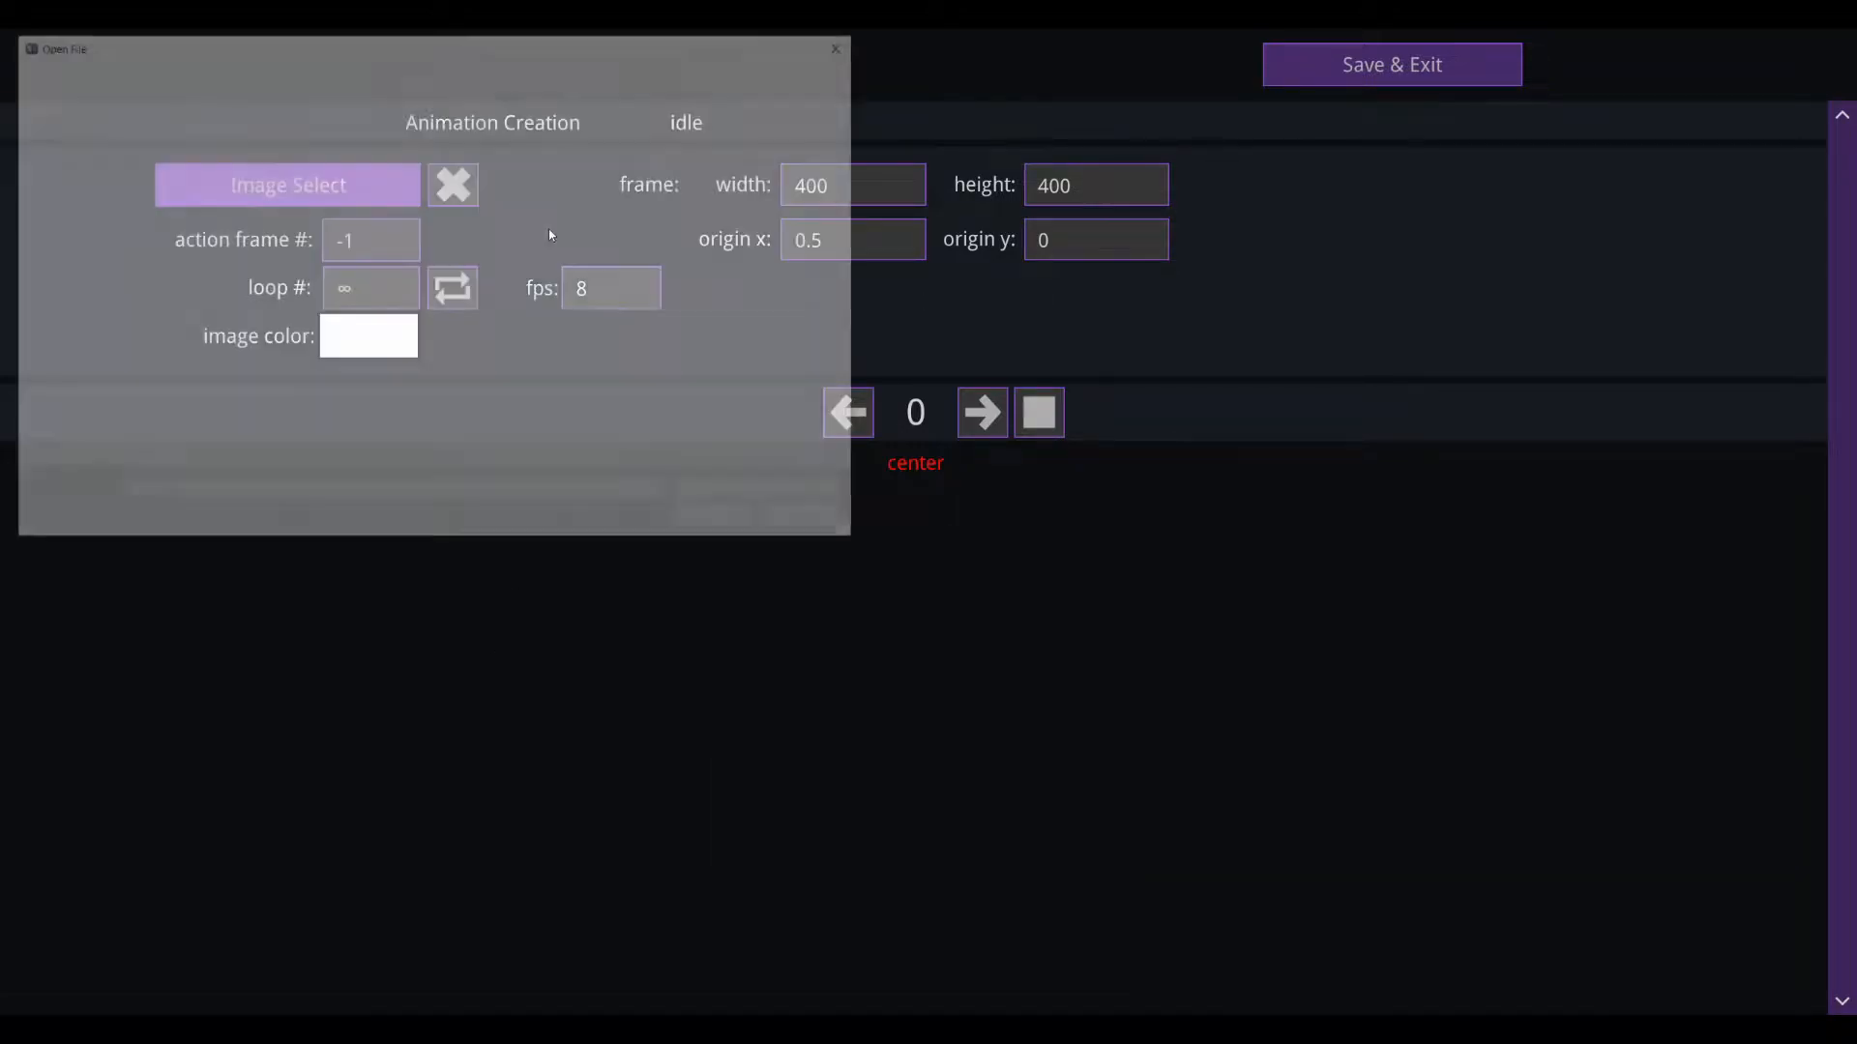
double_click(220, 295)
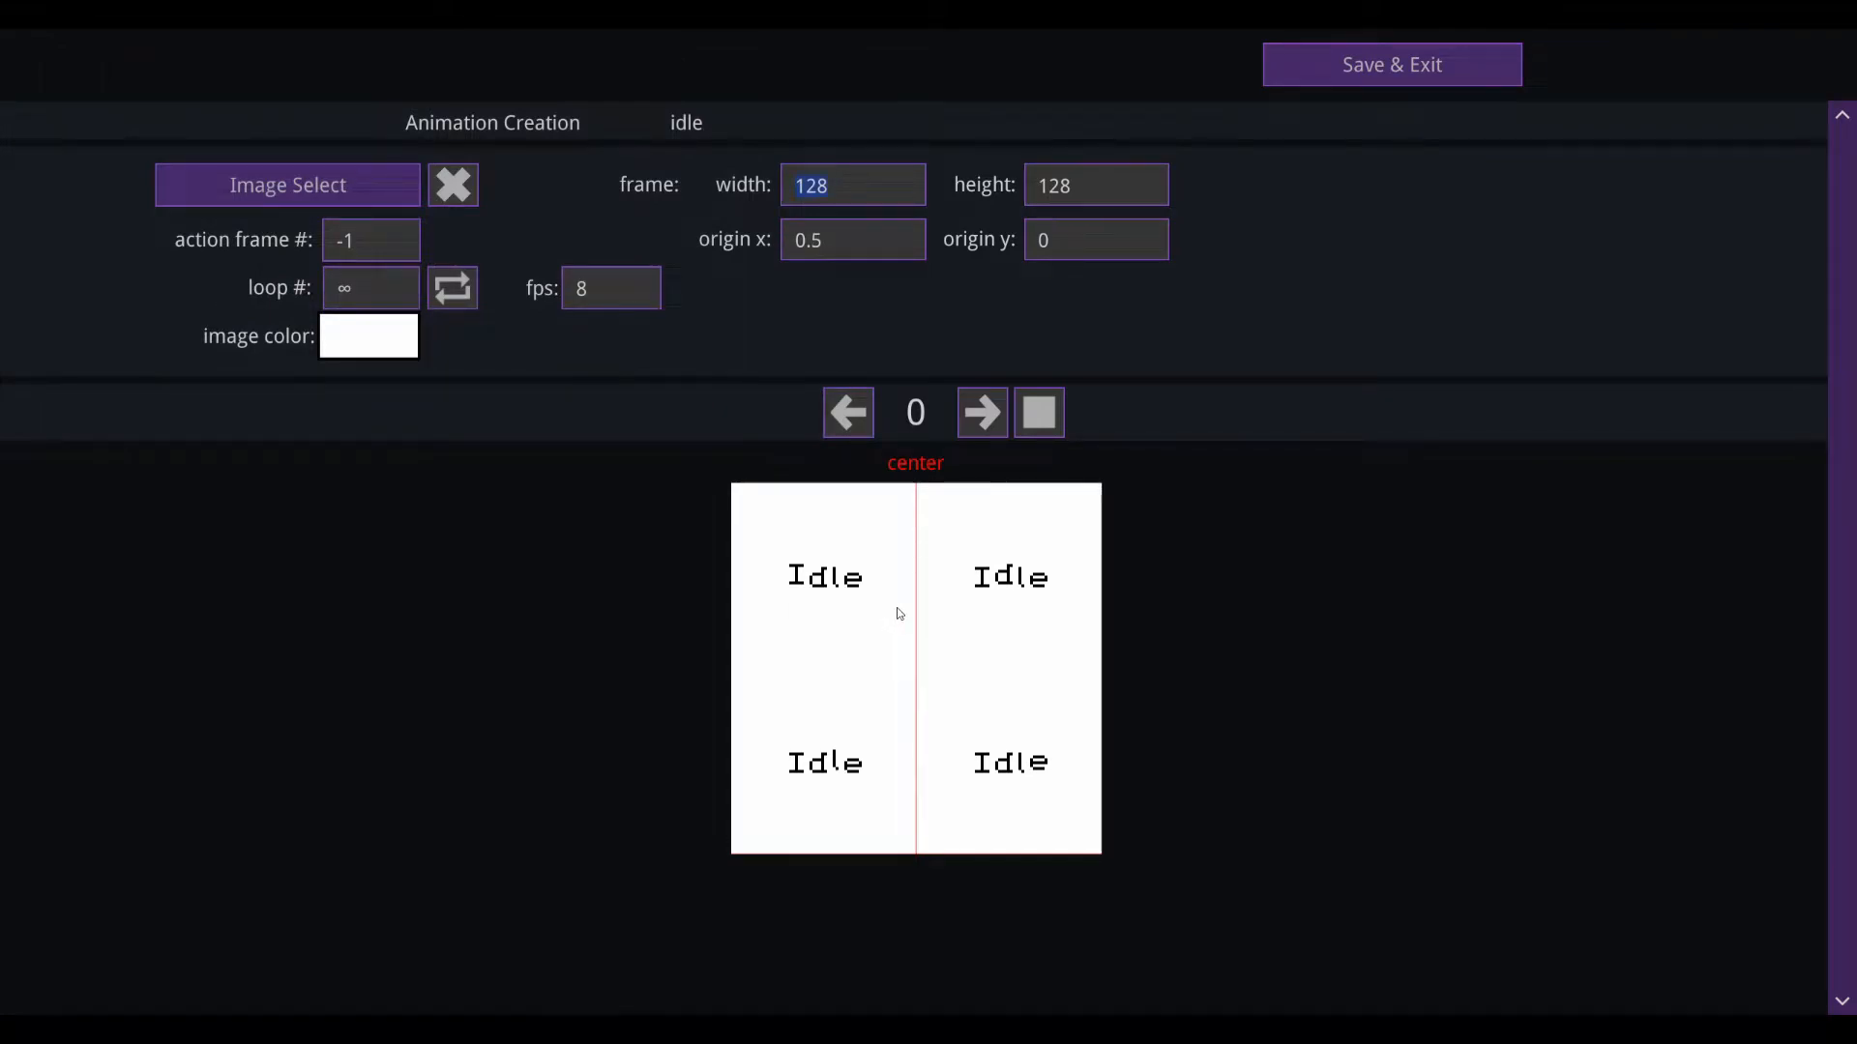
Step: Set the idle animation's frame size to 64 by 64 and its fps to 4, and save it
text(64)
key(Tab)
text(64)
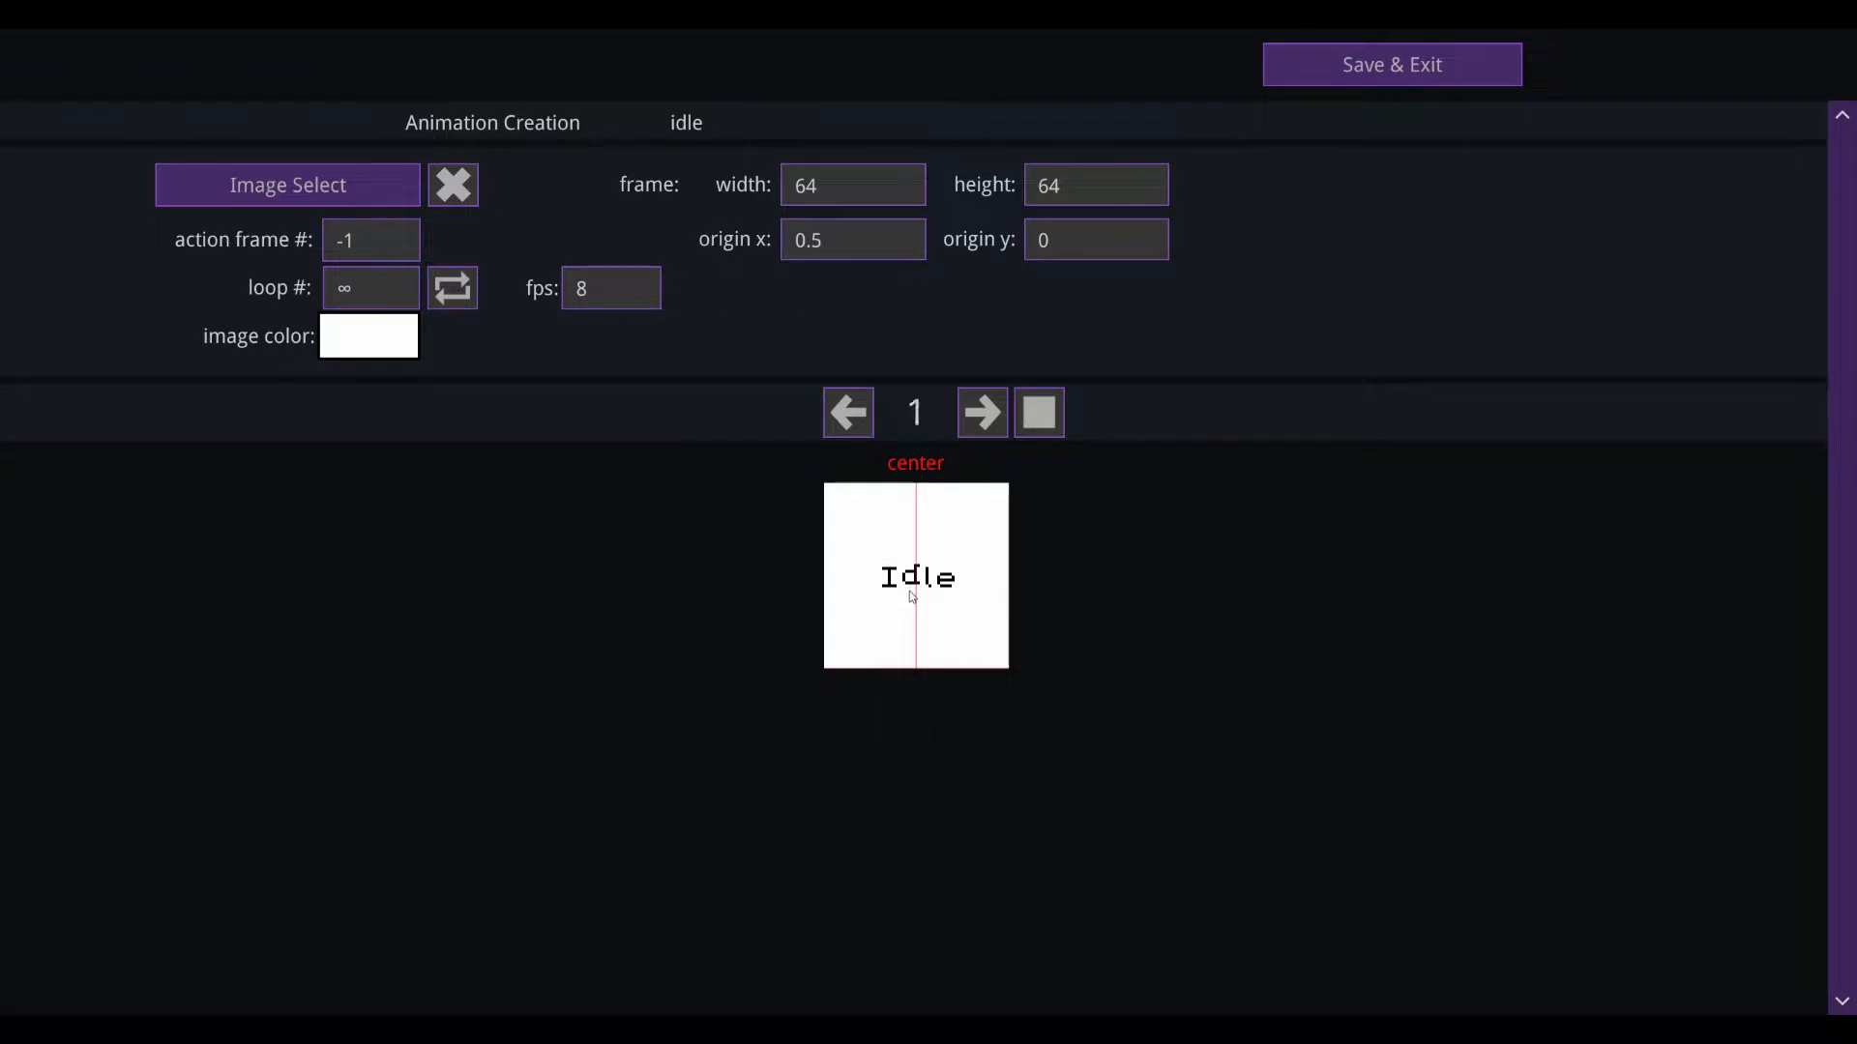
click(622, 291)
key(BackSpace)
text(4)
click(1296, 75)
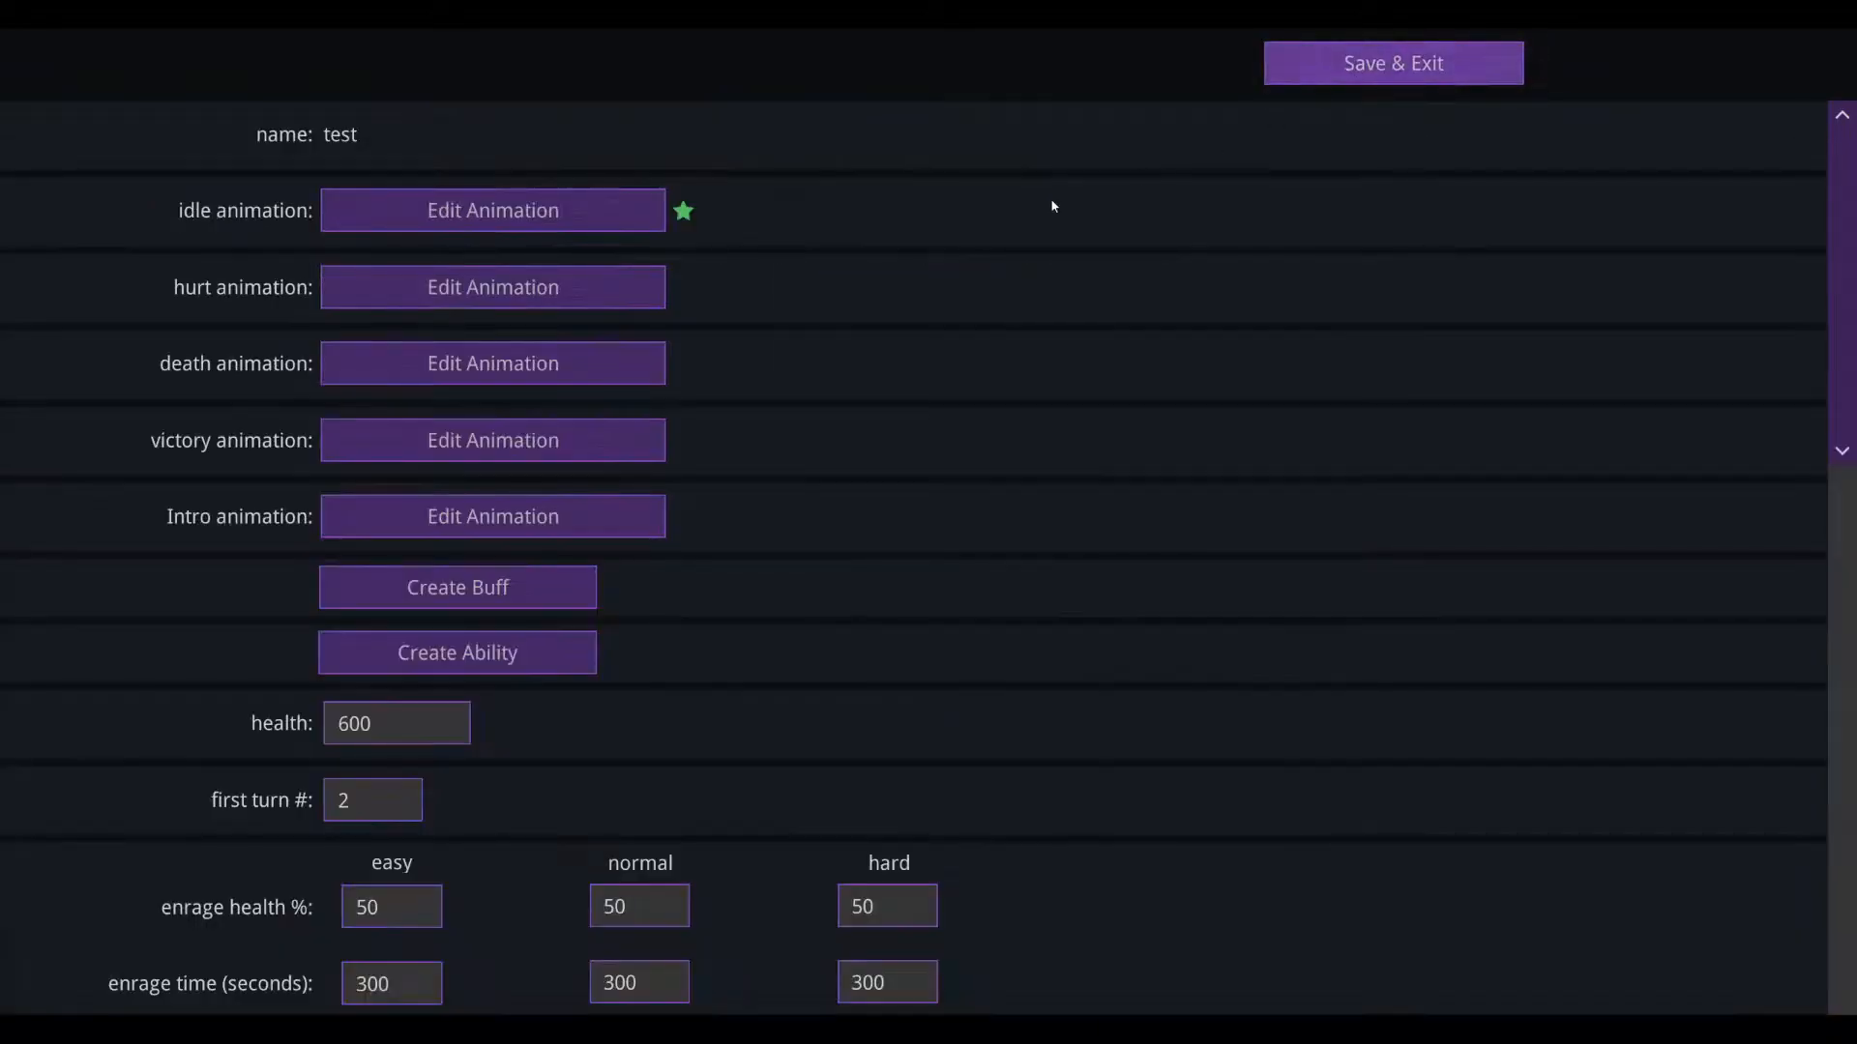
Step: Load hurt.png as the boss's hurt animation and save it
click(435, 294)
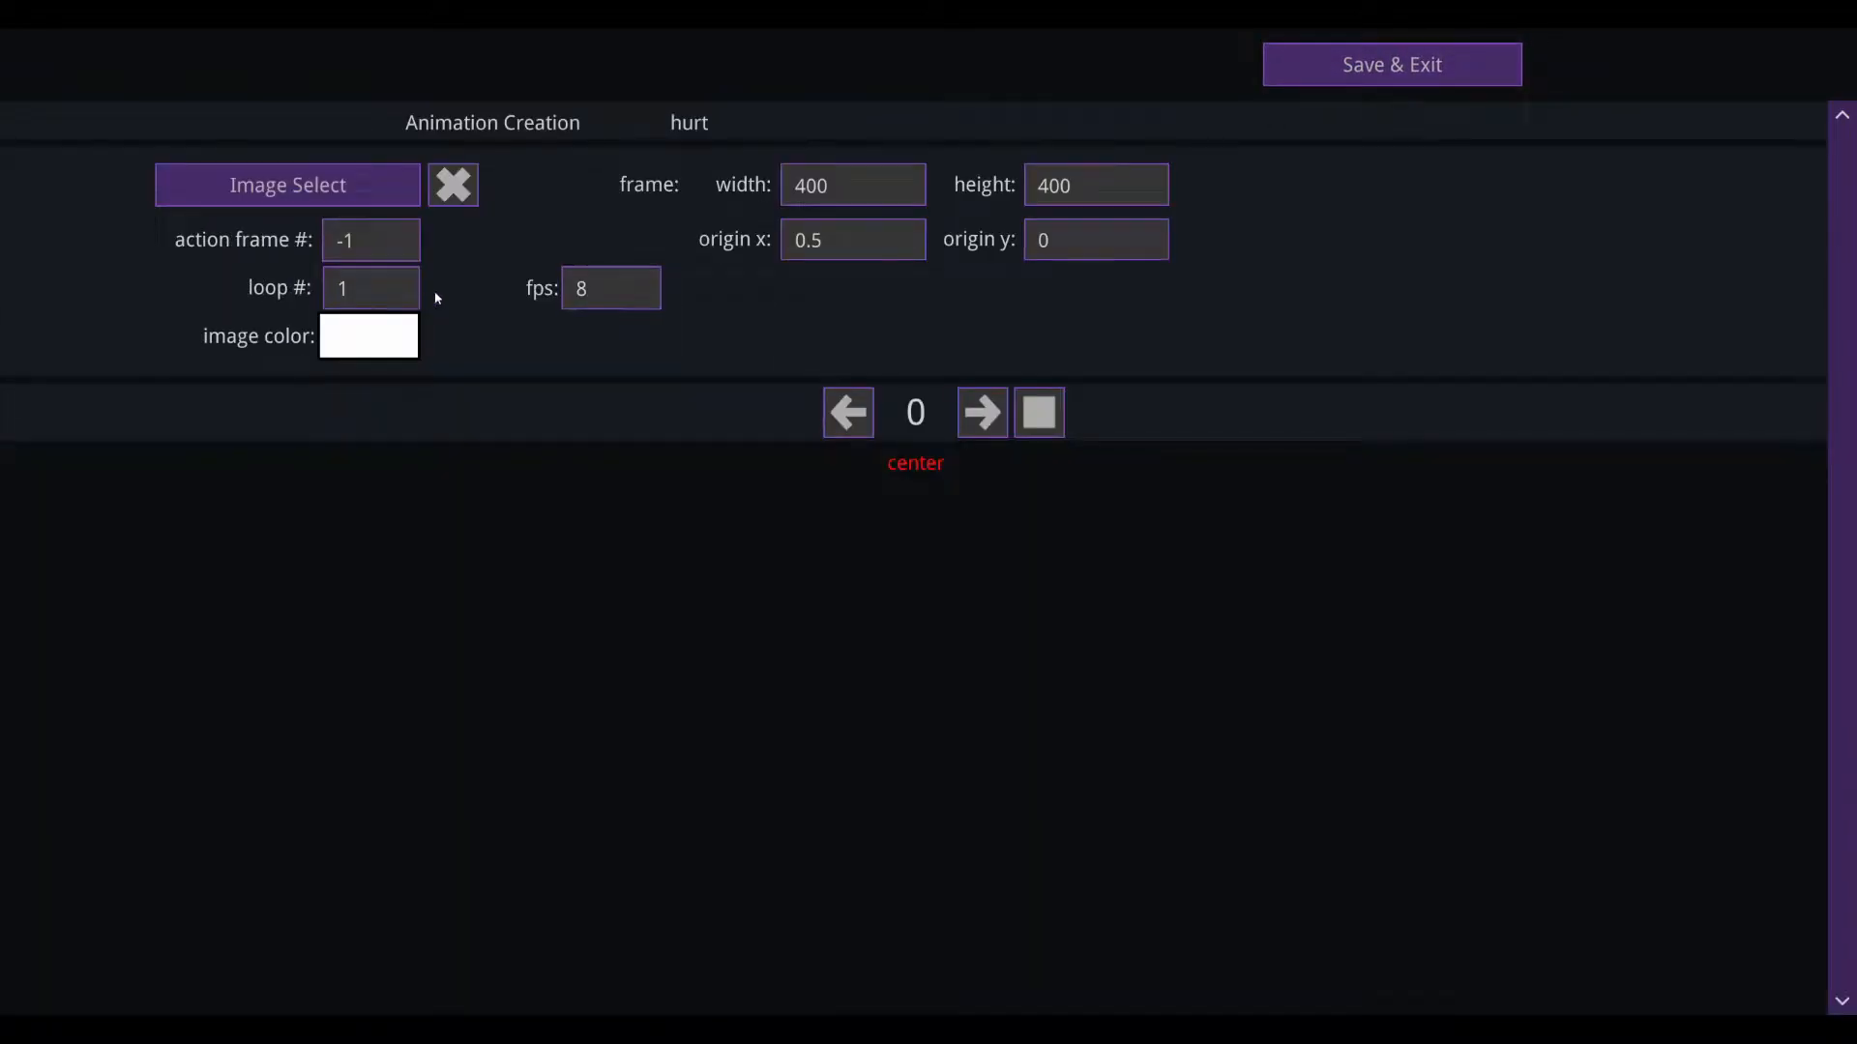
click(377, 205)
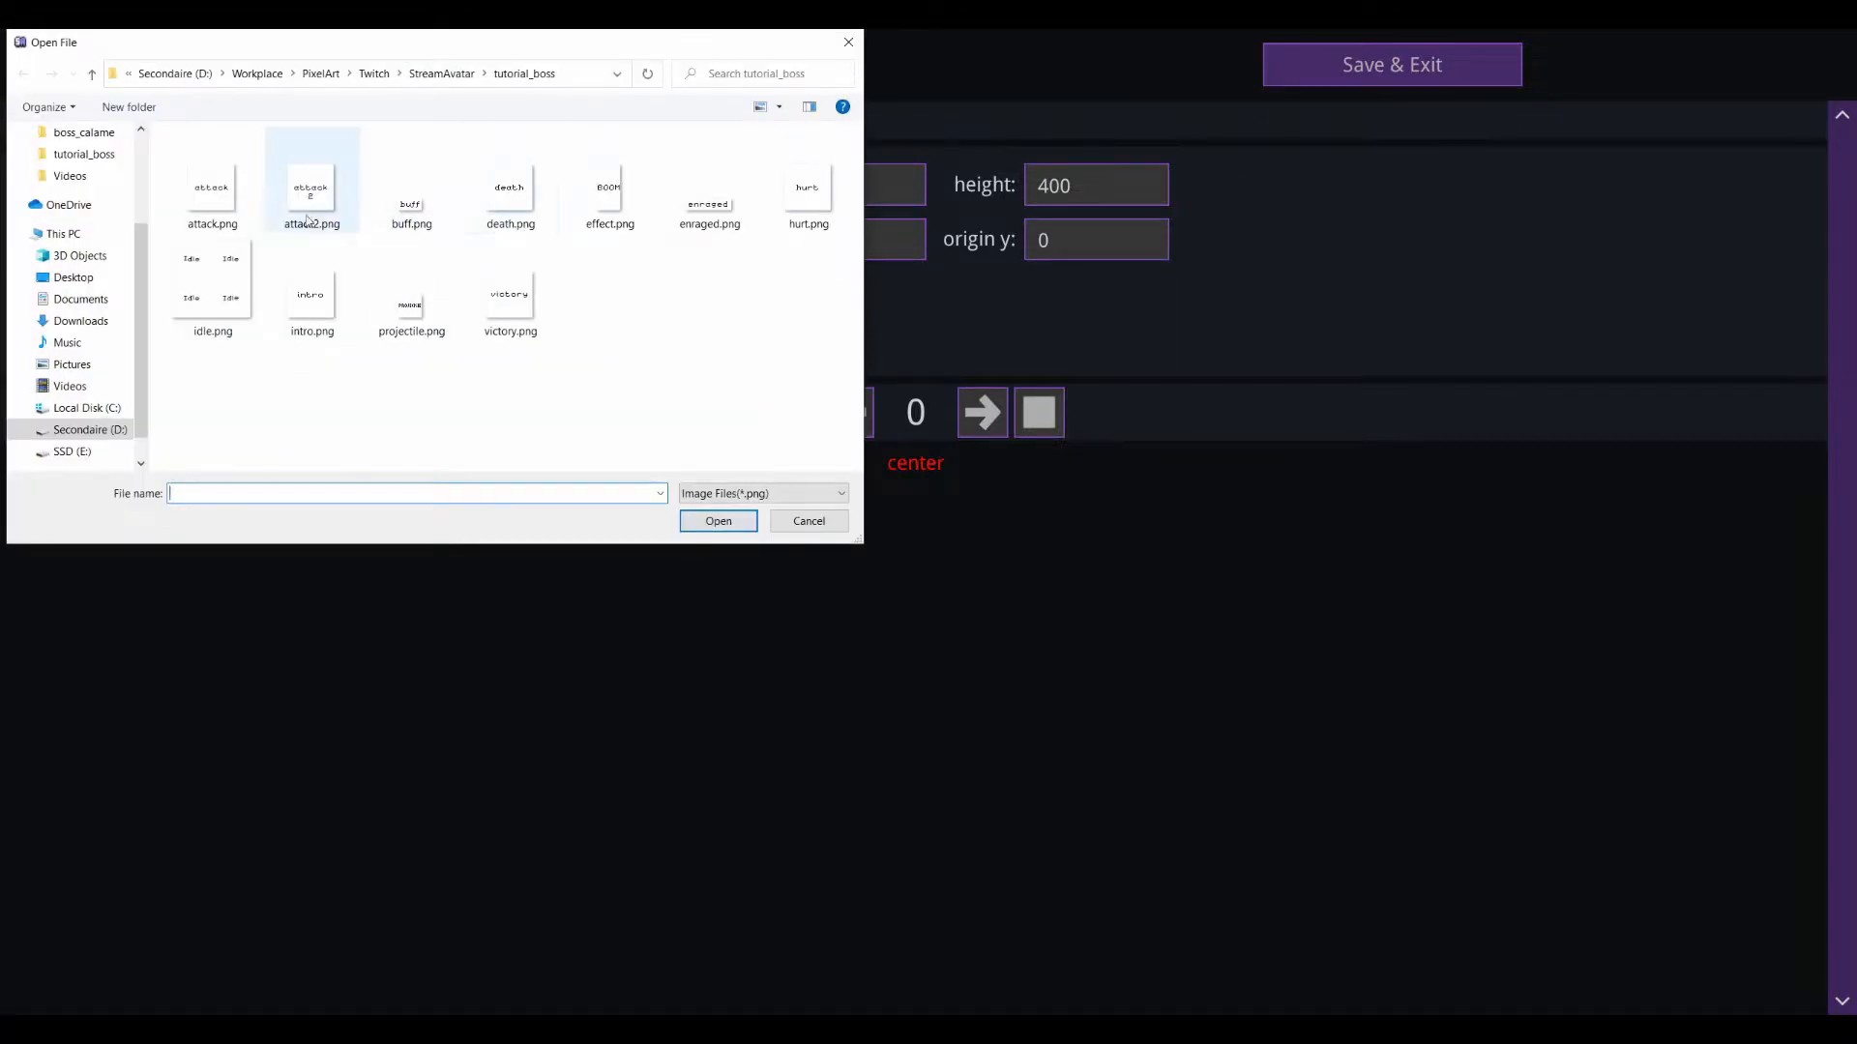
double_click(823, 199)
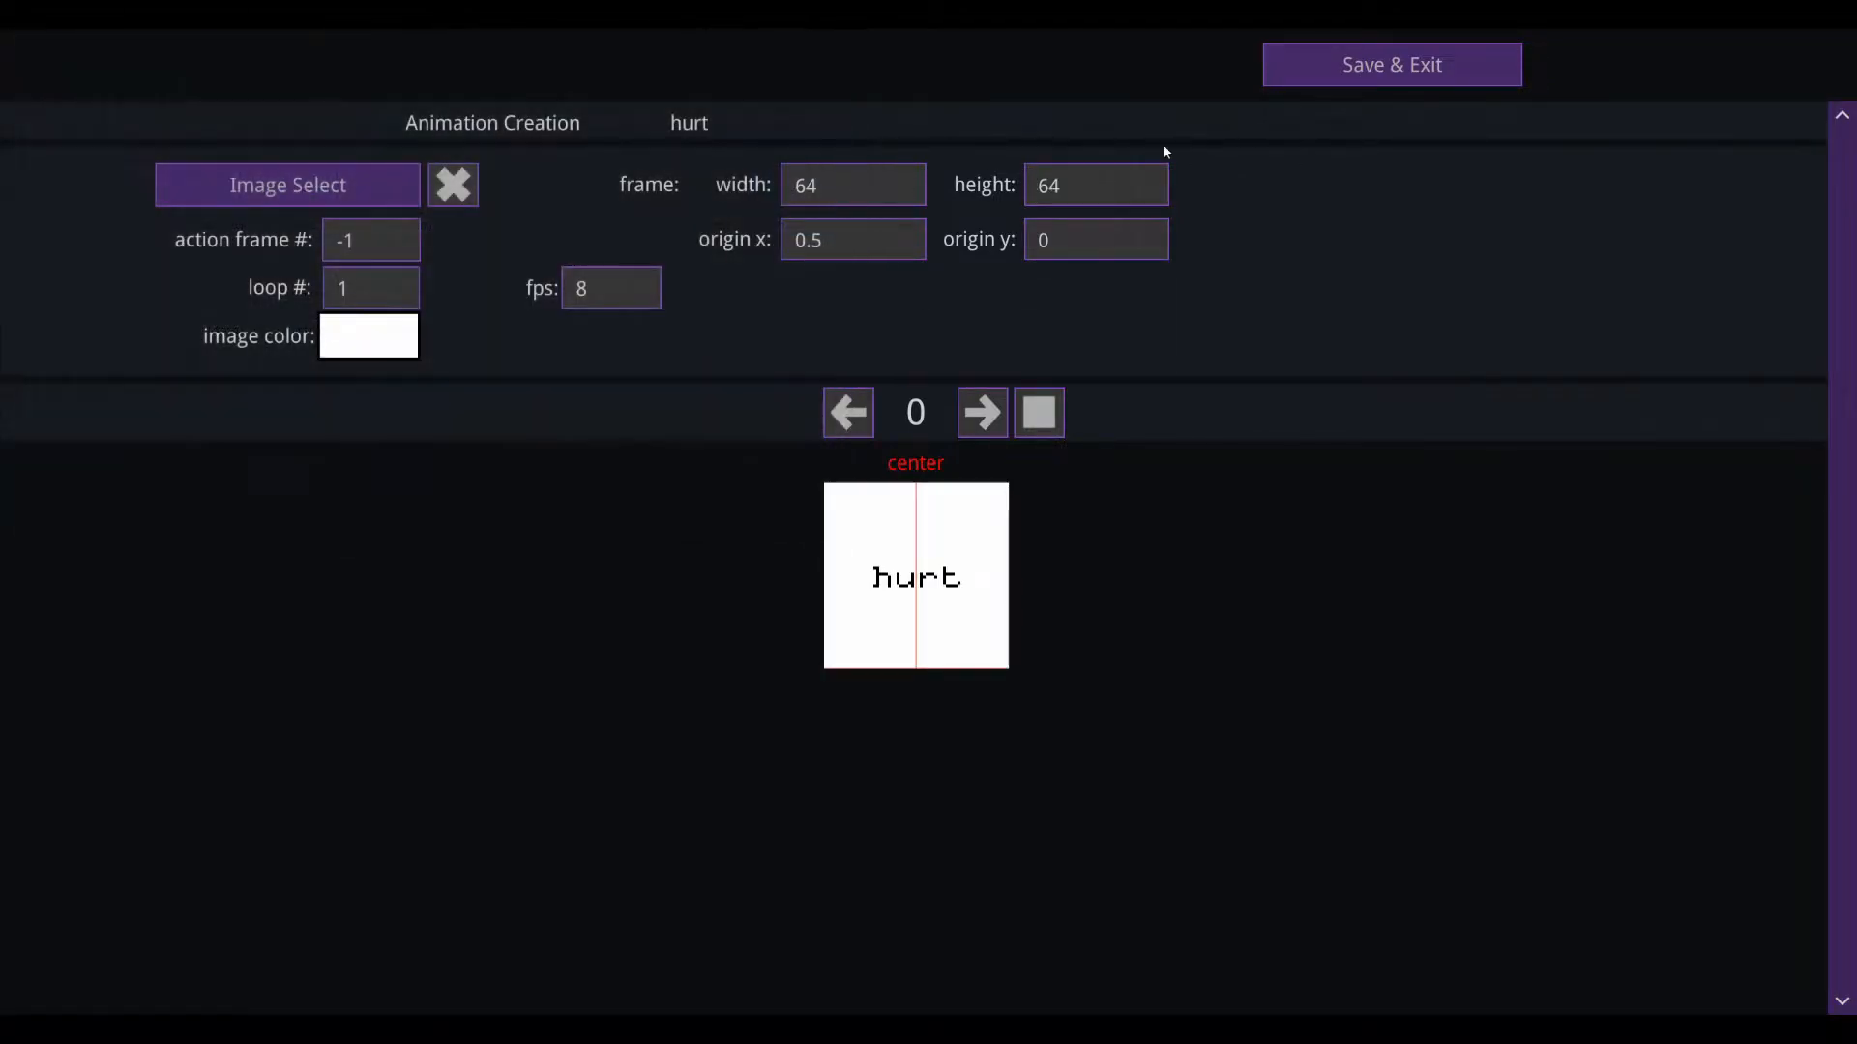
click(1355, 83)
Step: Load death.png as the boss's death animation and save it
click(450, 374)
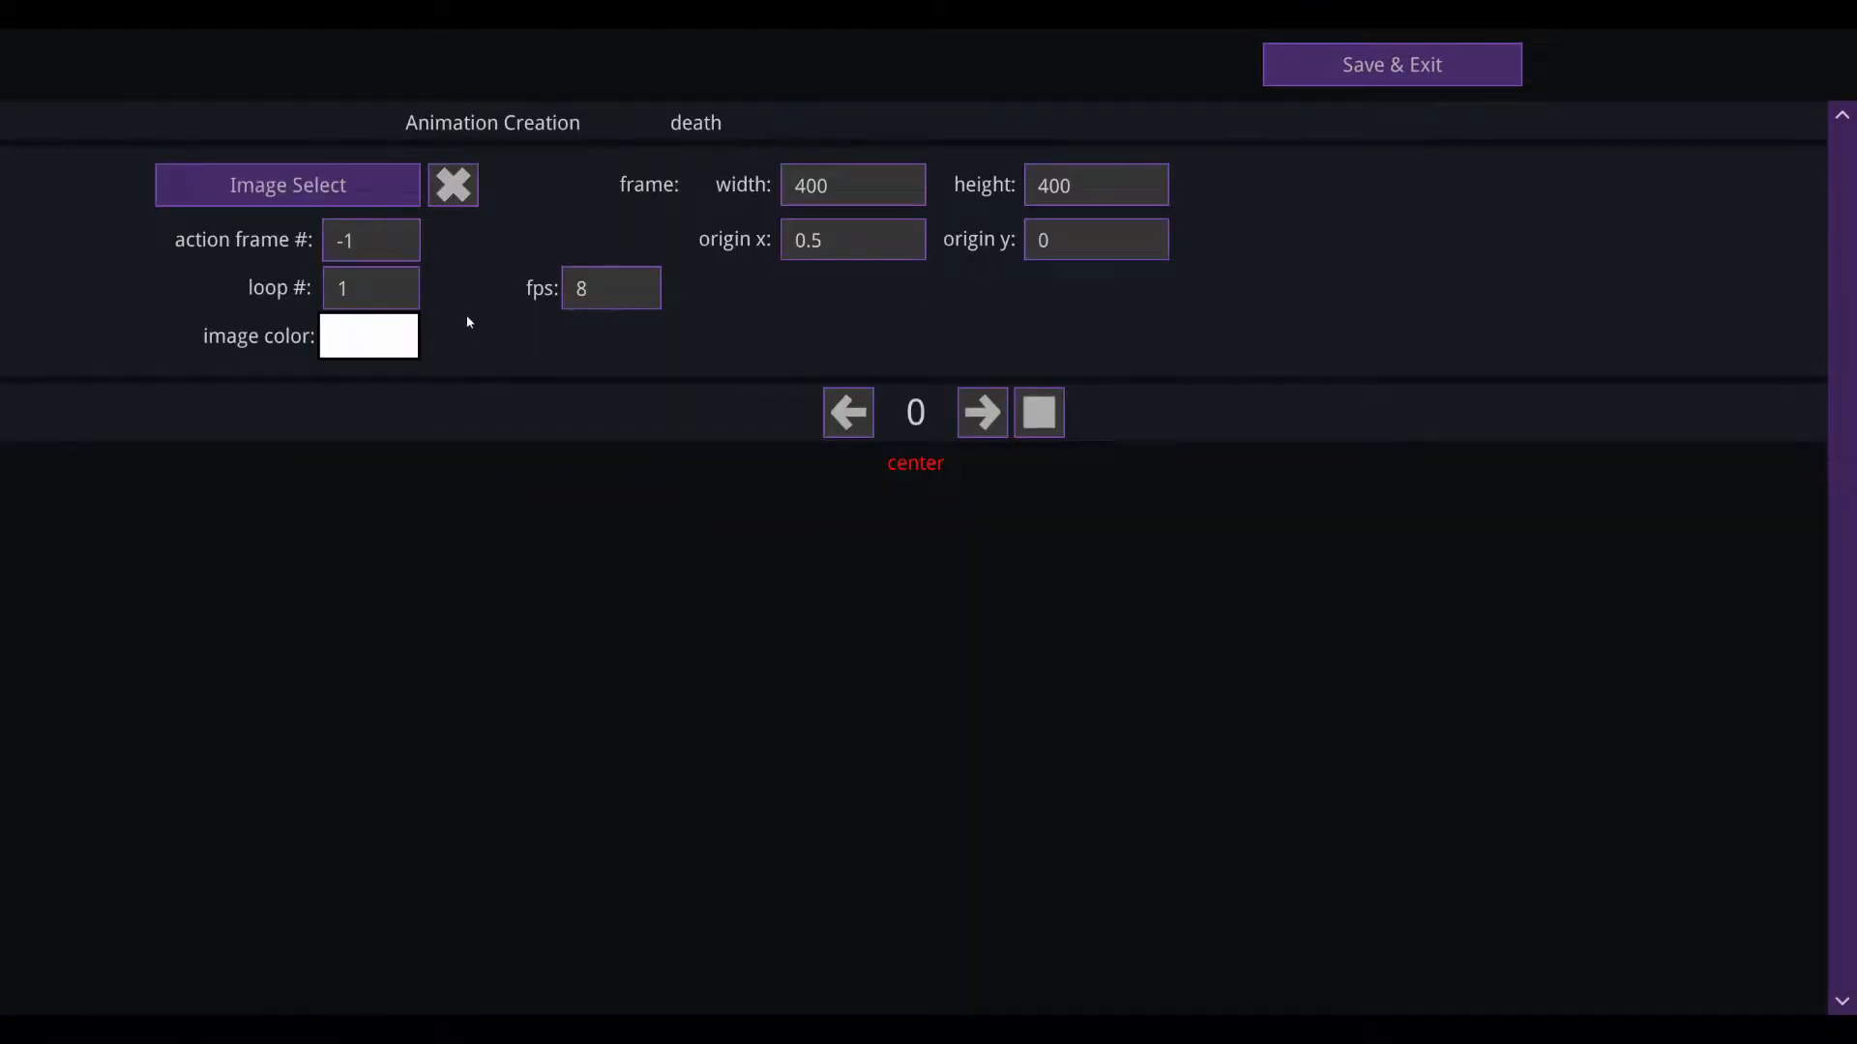
click(366, 186)
double_click(516, 187)
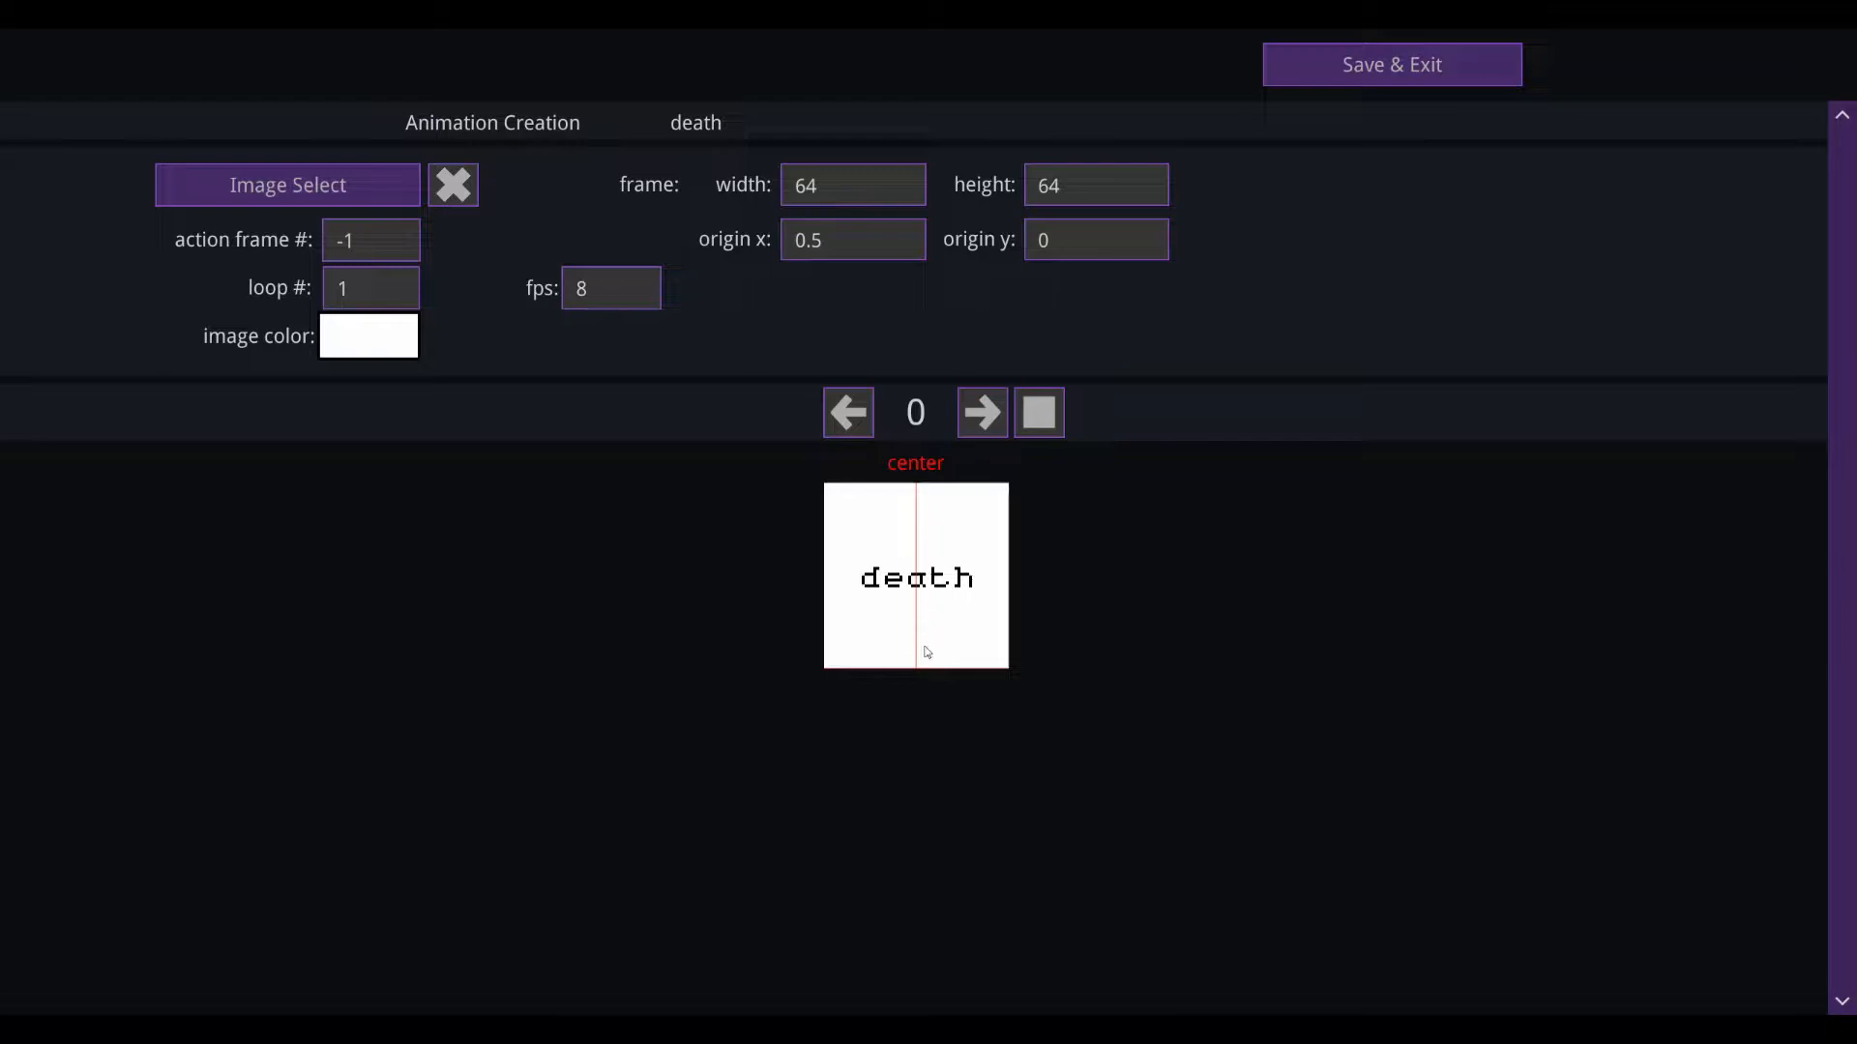
click(1392, 64)
Step: Load victory.png as the boss's victory animation and save it
click(467, 443)
click(338, 196)
double_click(516, 292)
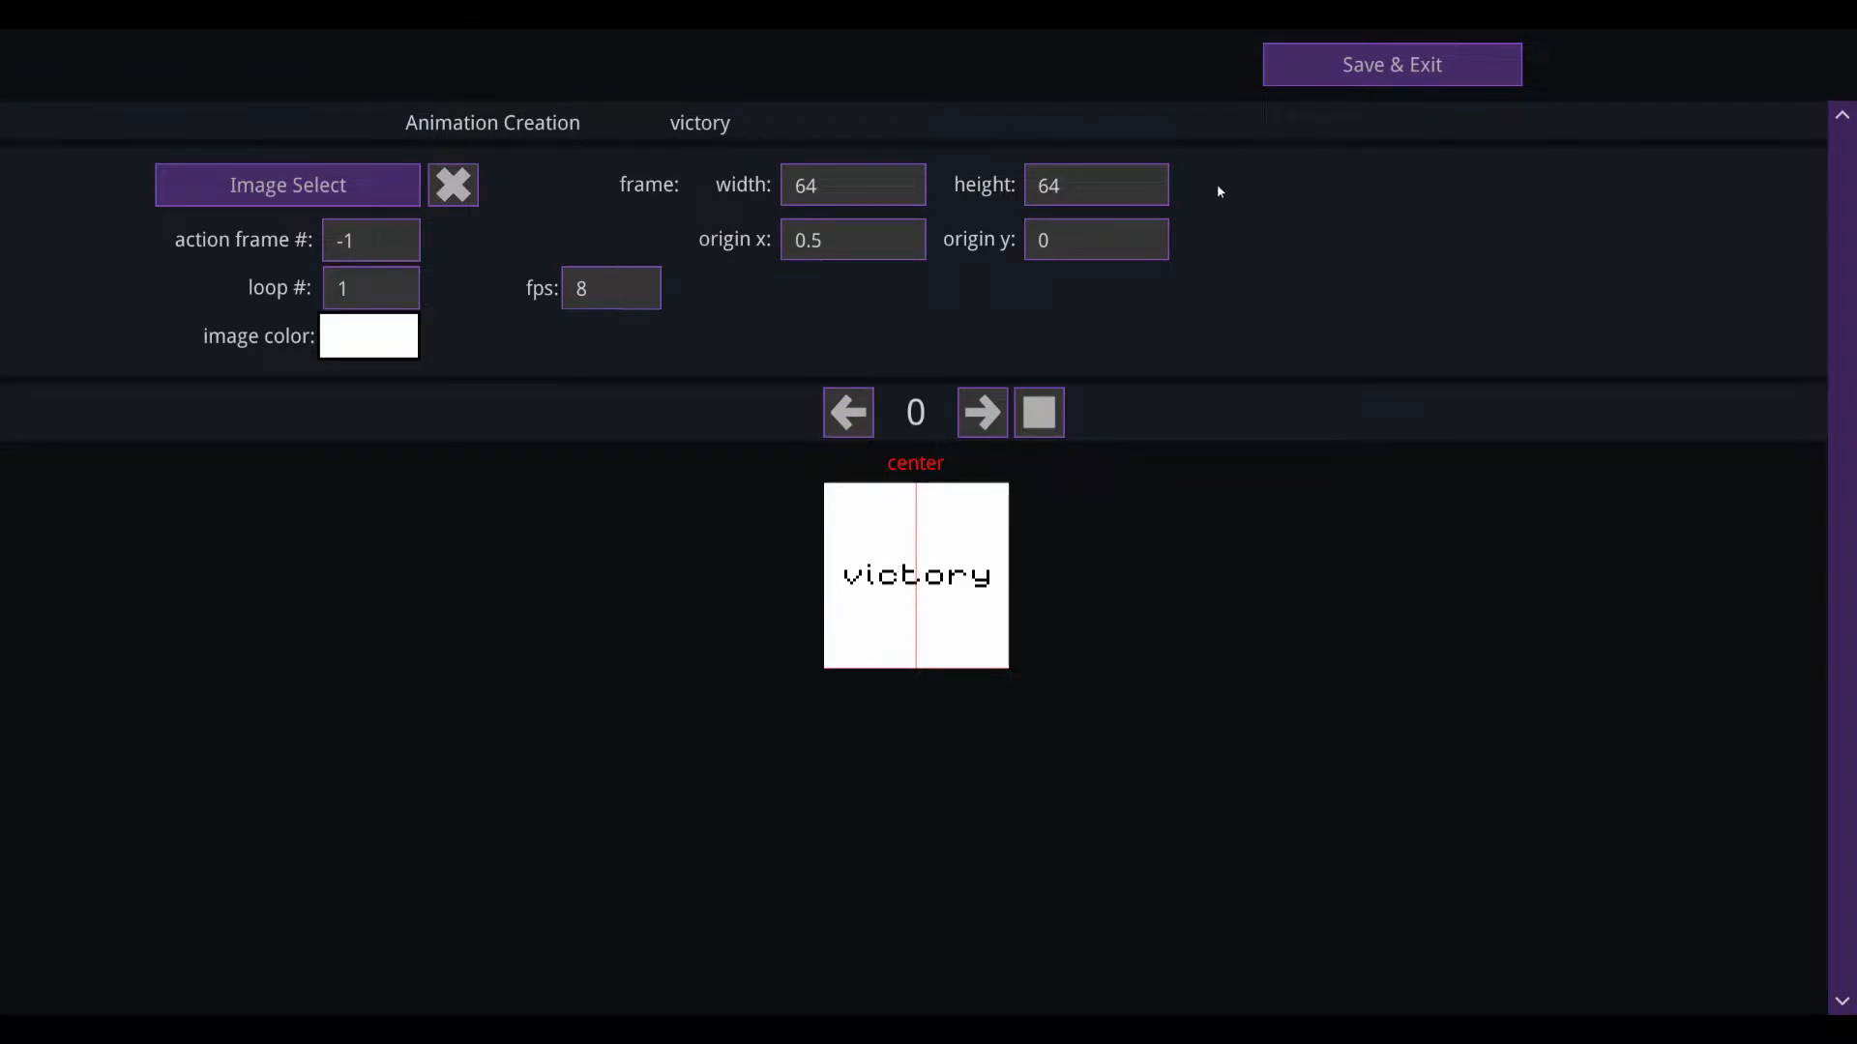
click(1304, 83)
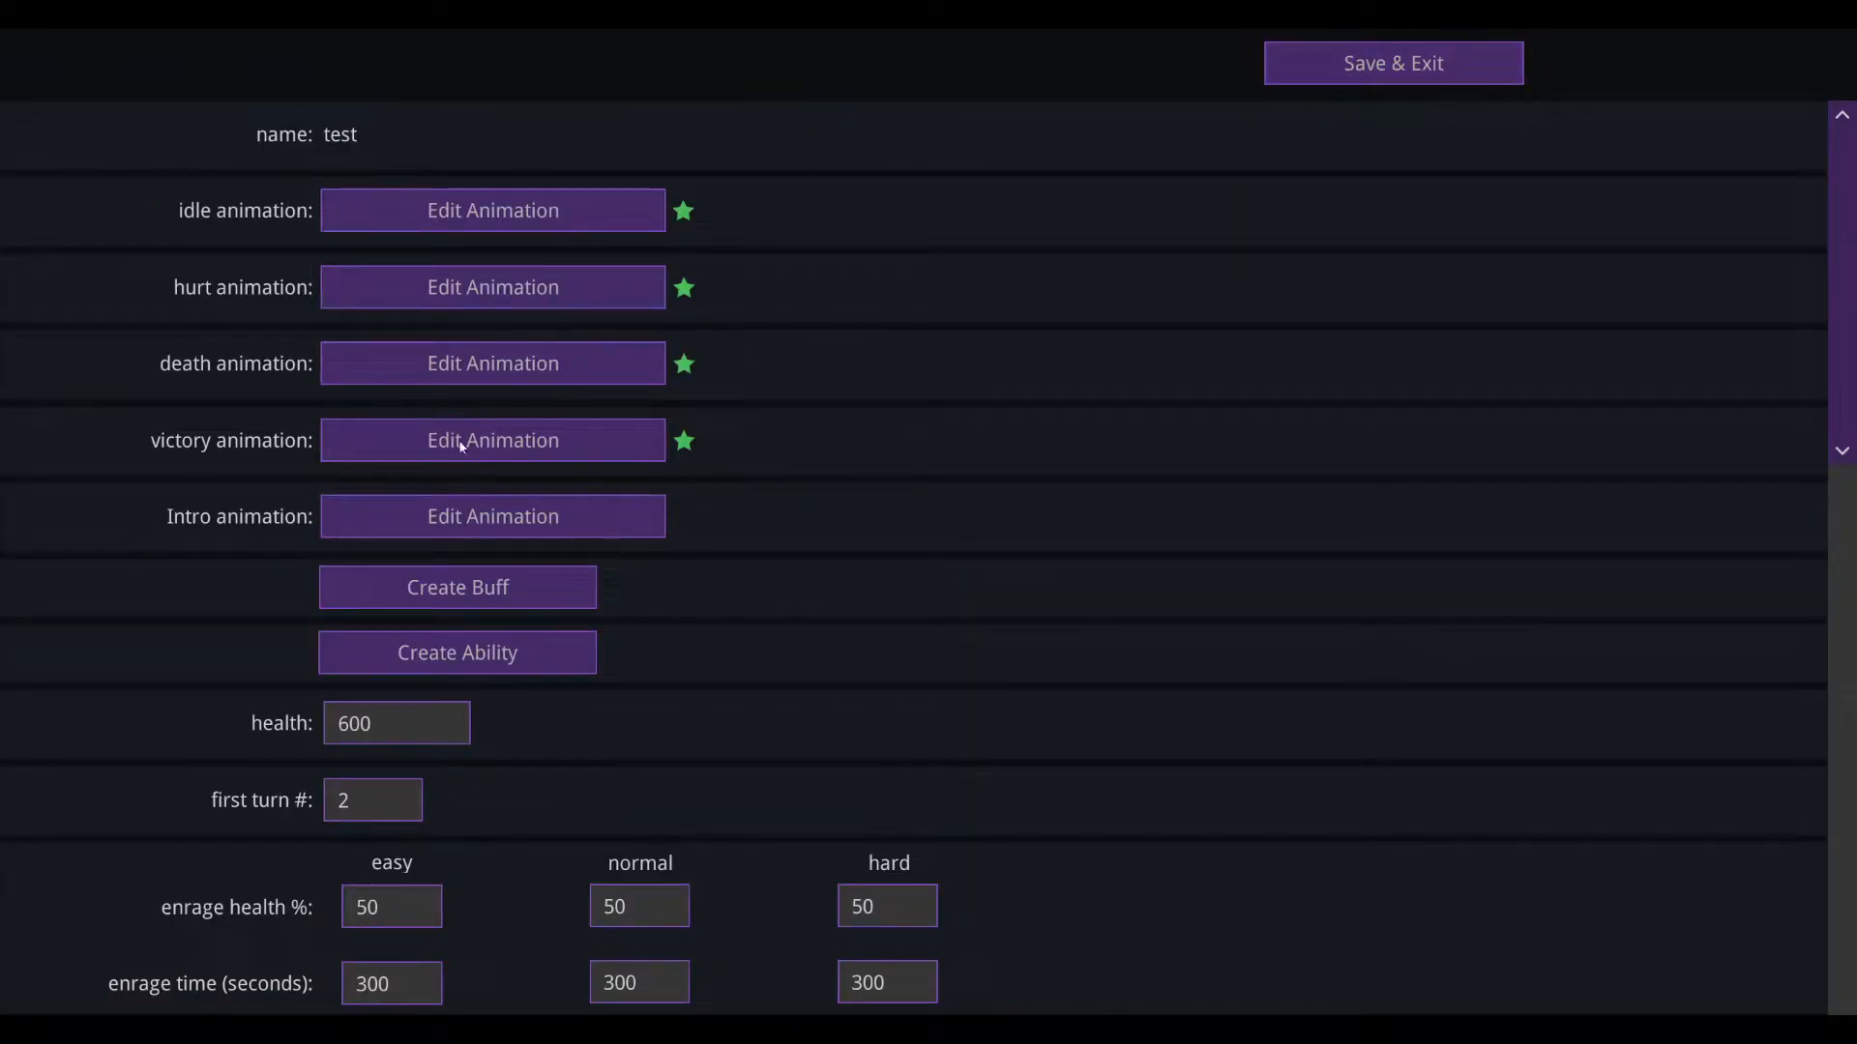
Step: Load intro.png as the boss's intro animation and save it
click(454, 522)
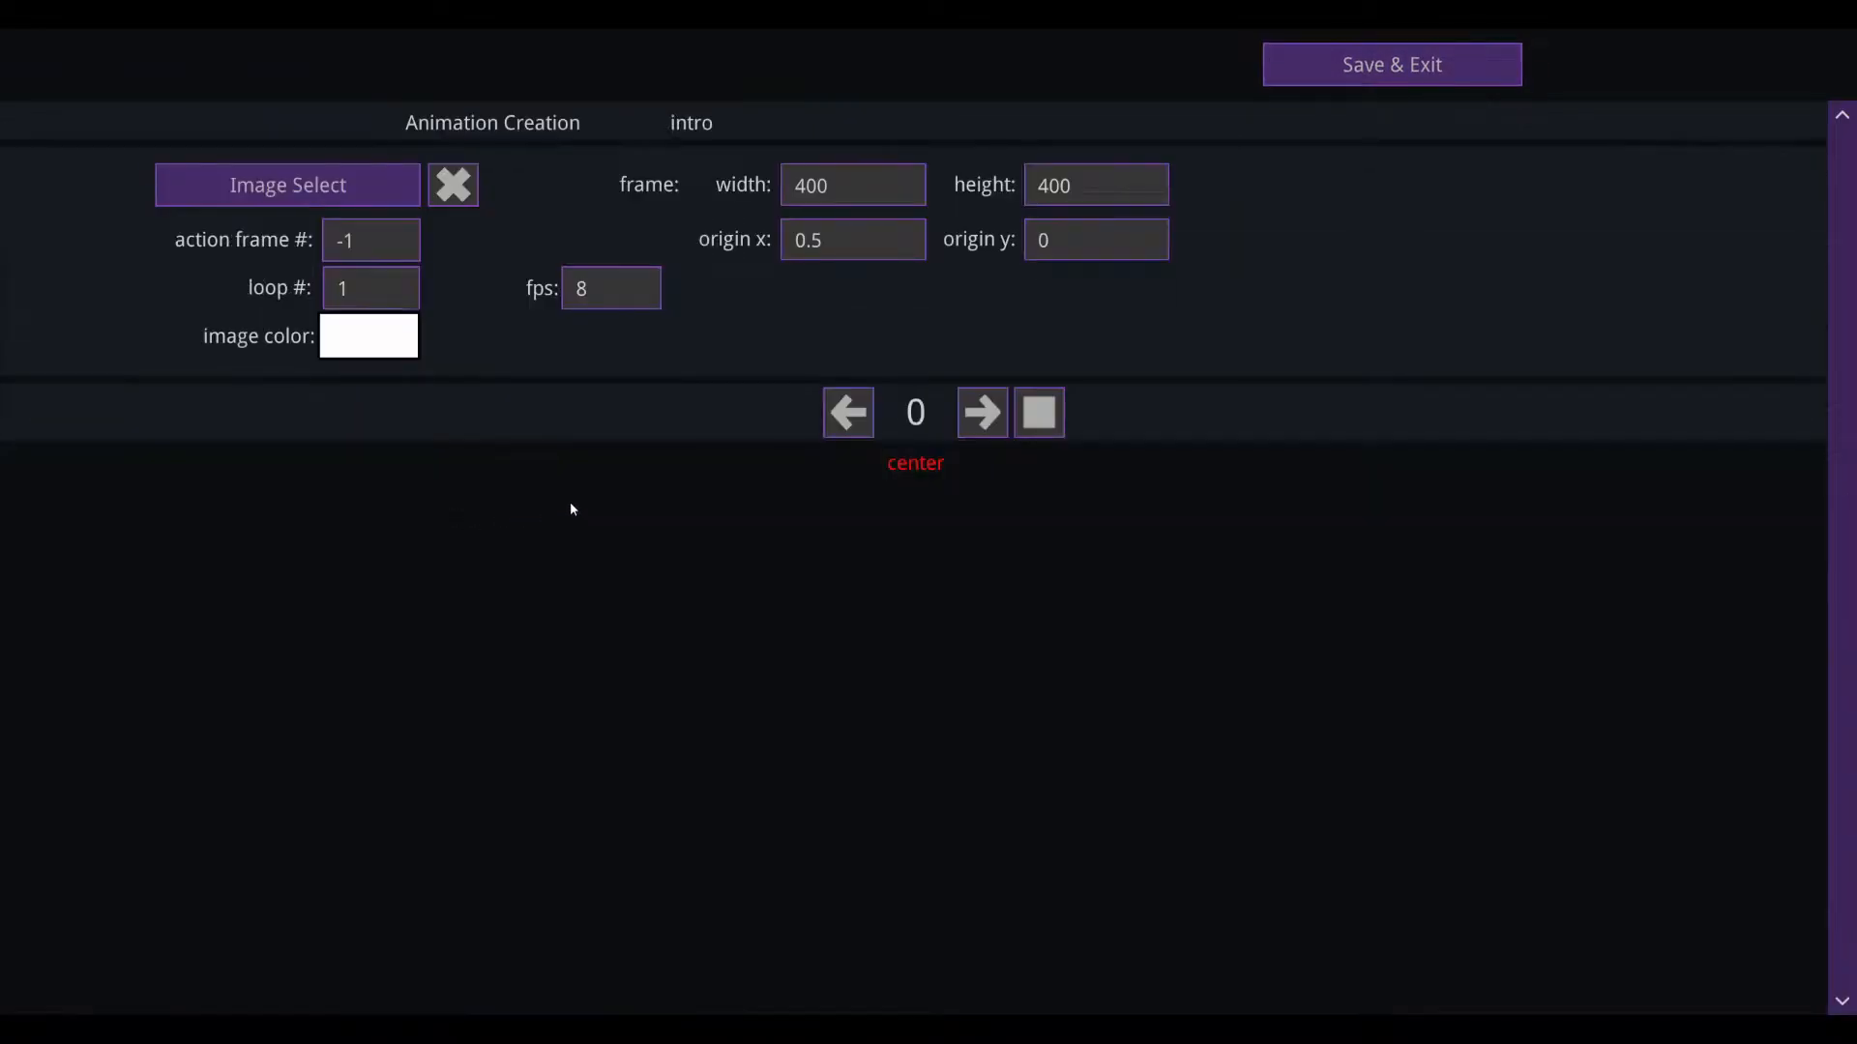
click(397, 184)
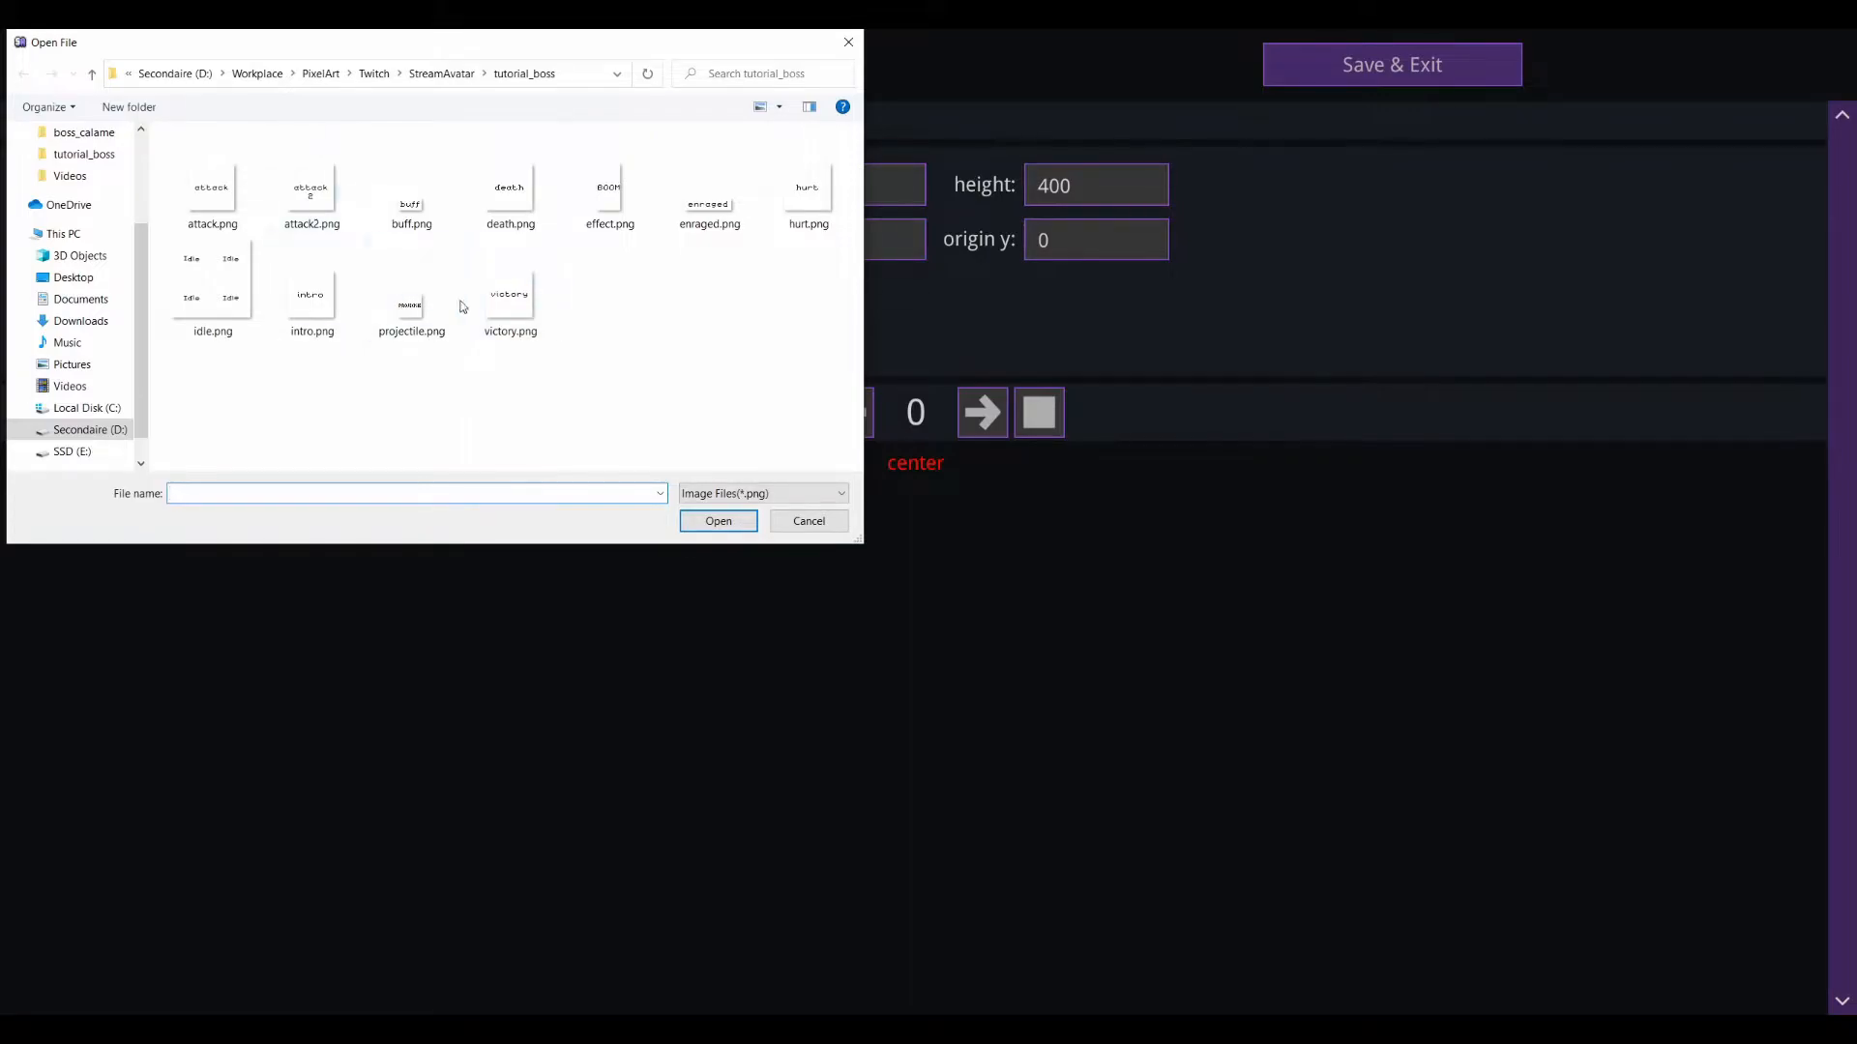
double_click(330, 299)
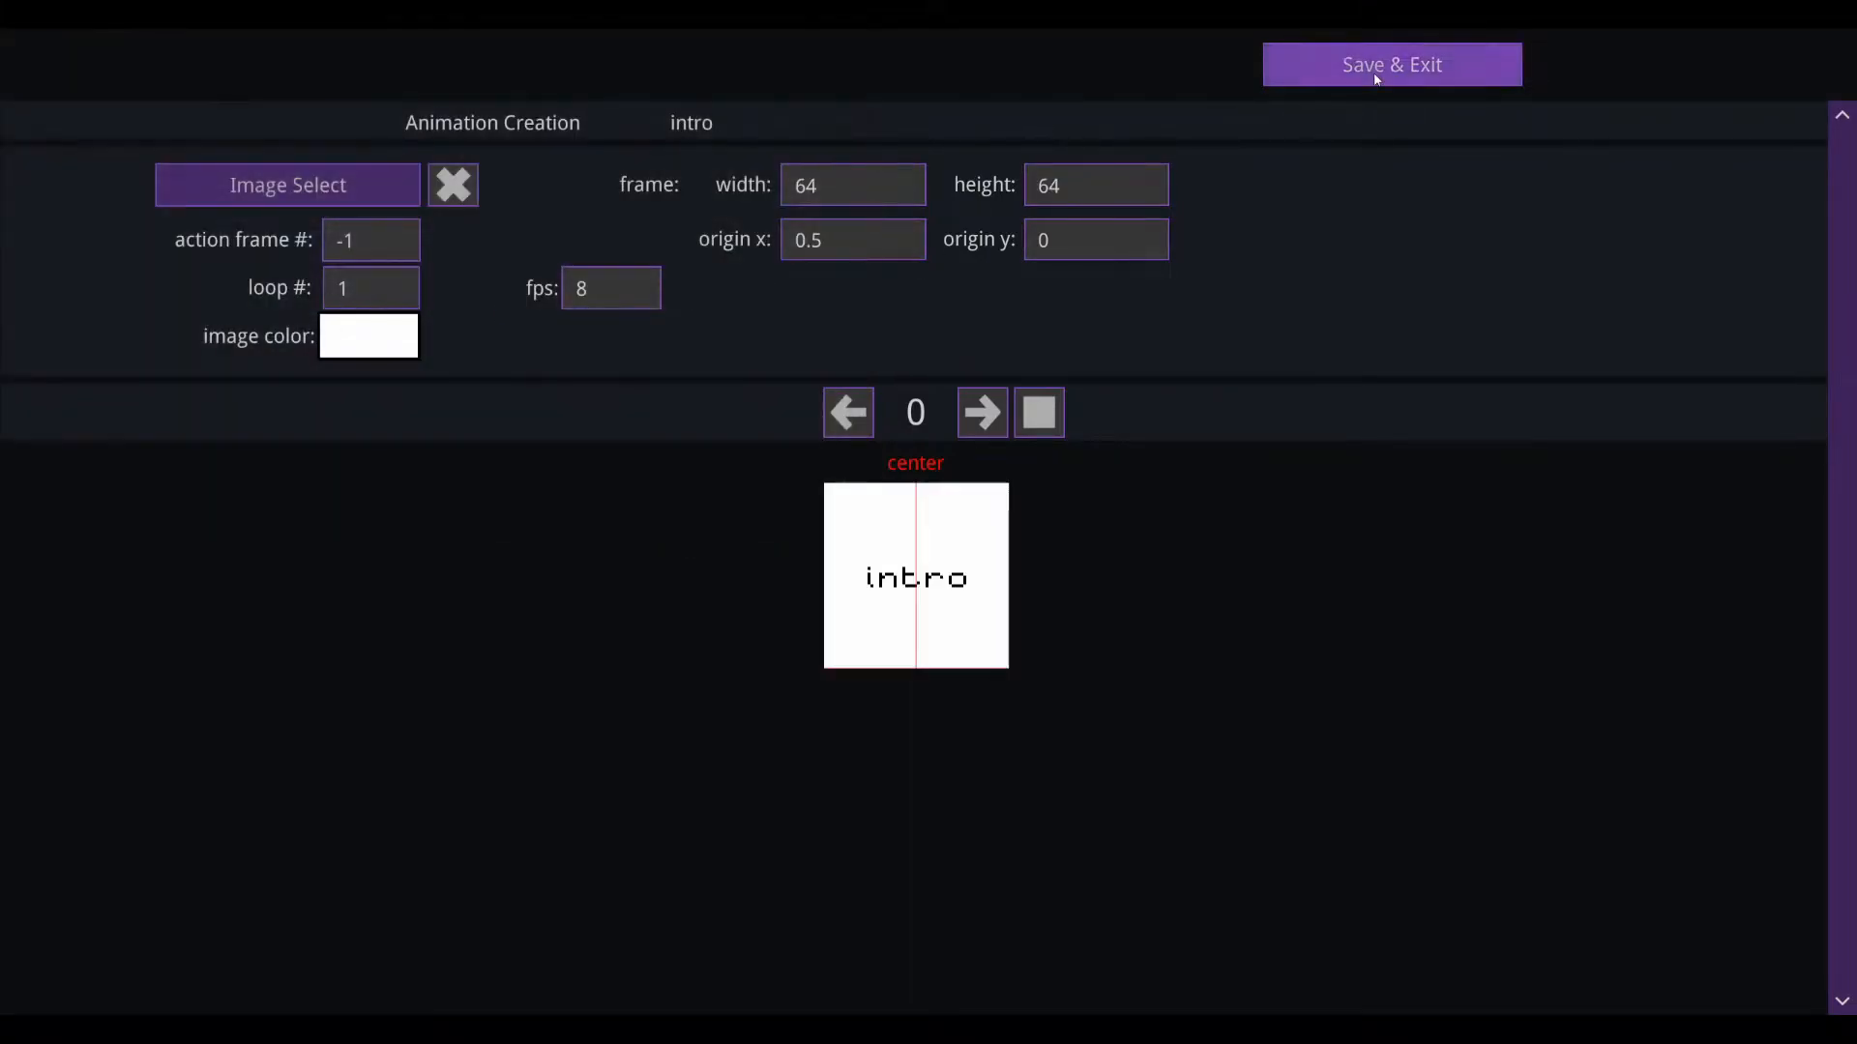
click(1380, 70)
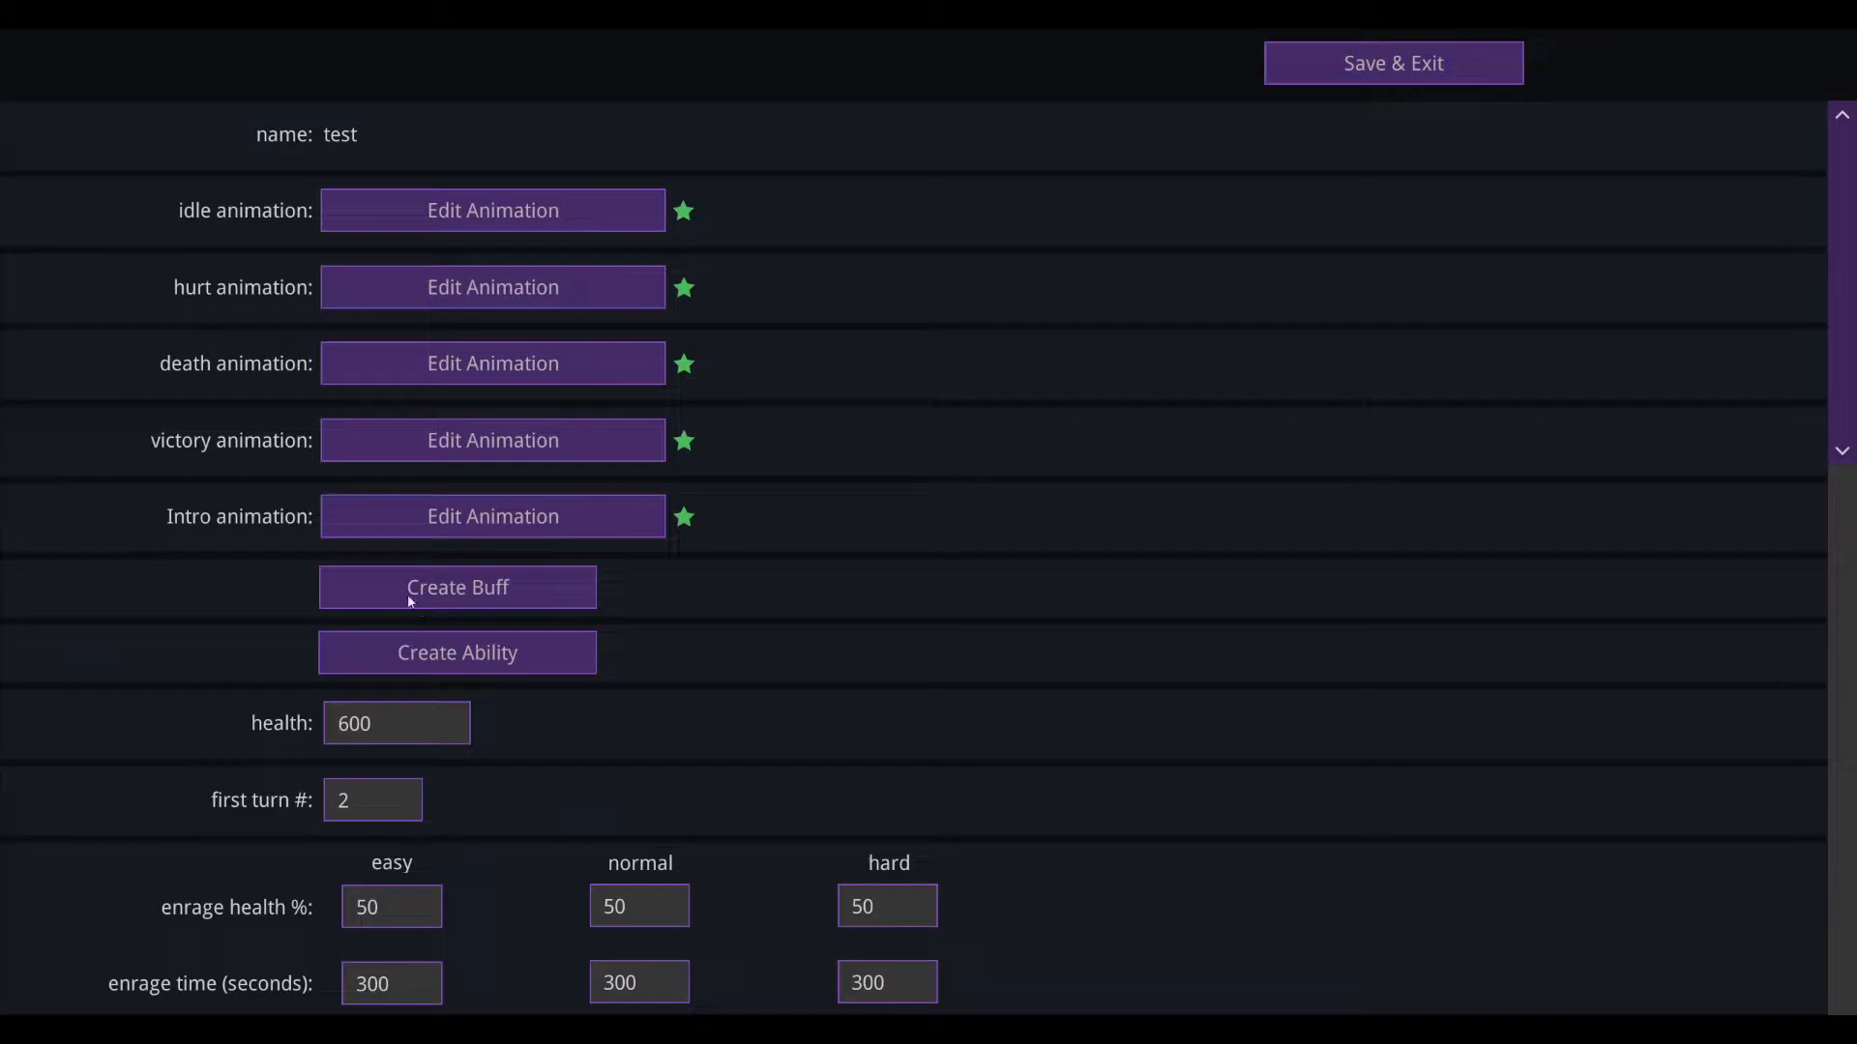
Step: Try 0 and 10 as the boss's first turn number and set it back to 2
scroll(477, 666, down, 3)
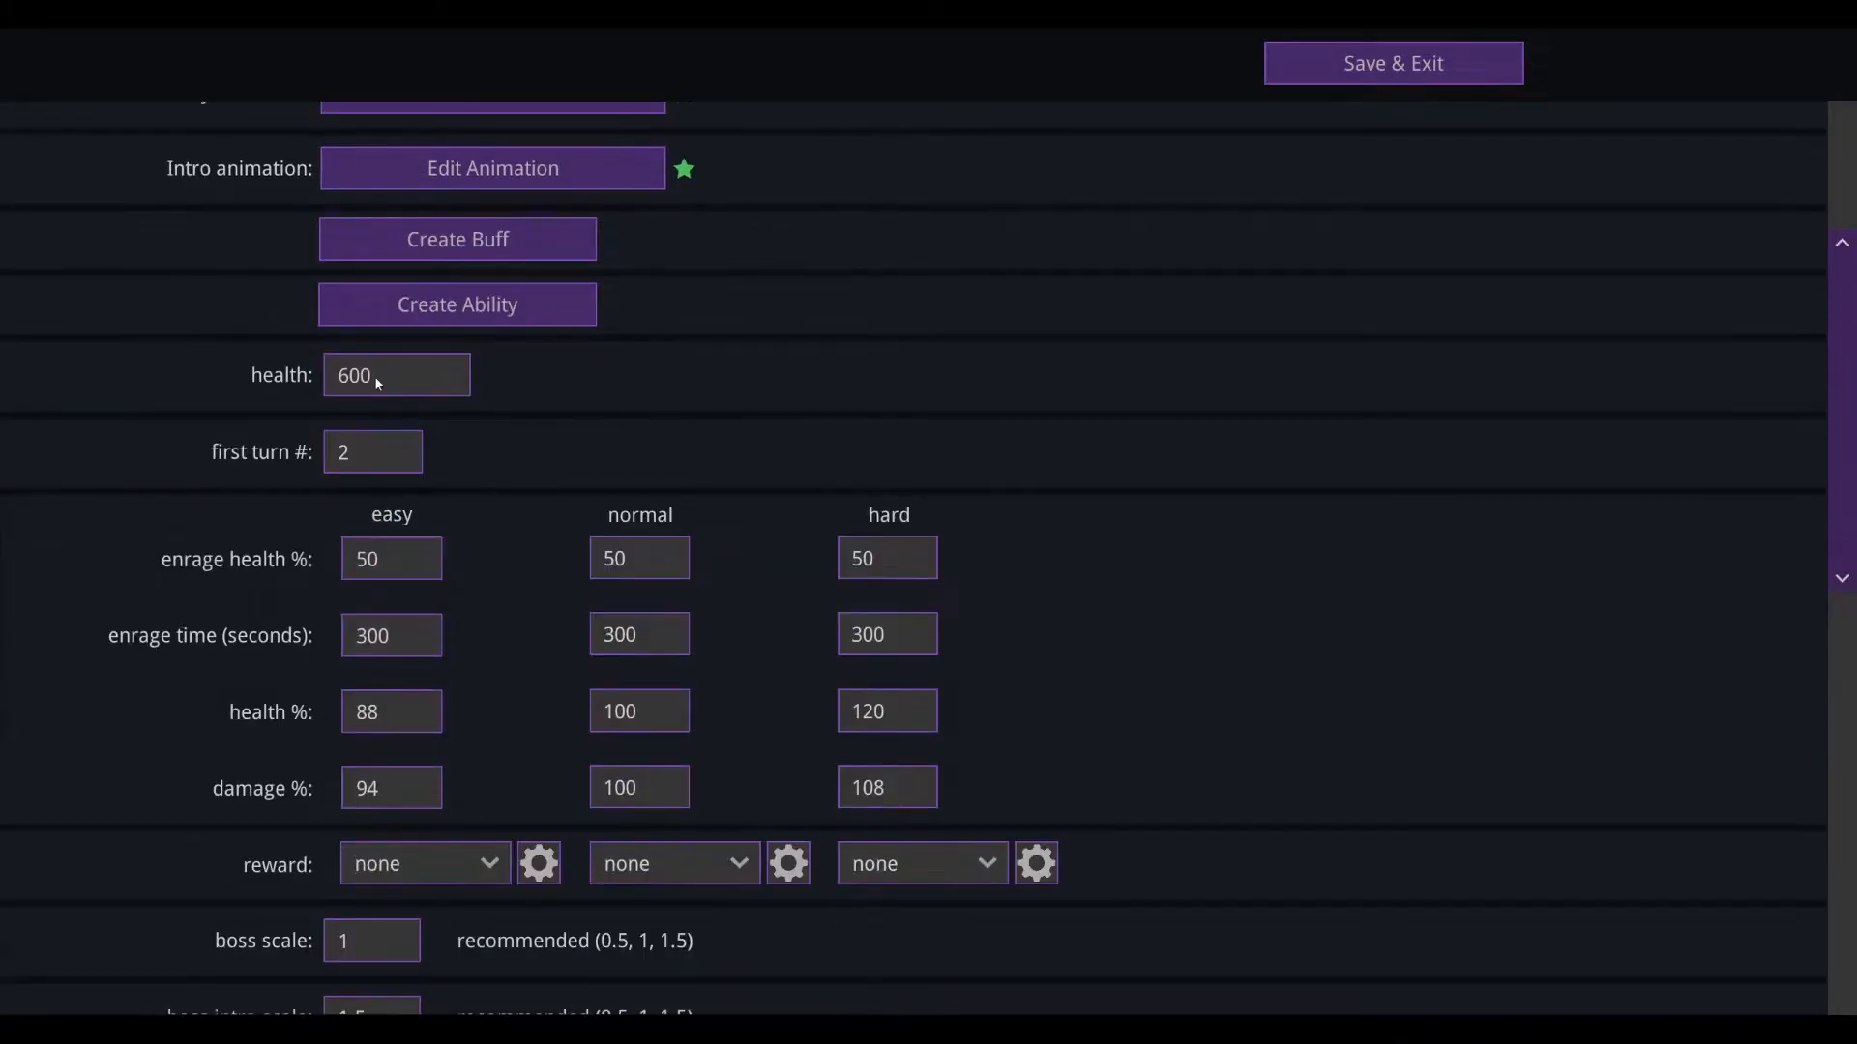
scroll(377, 396, down, 1)
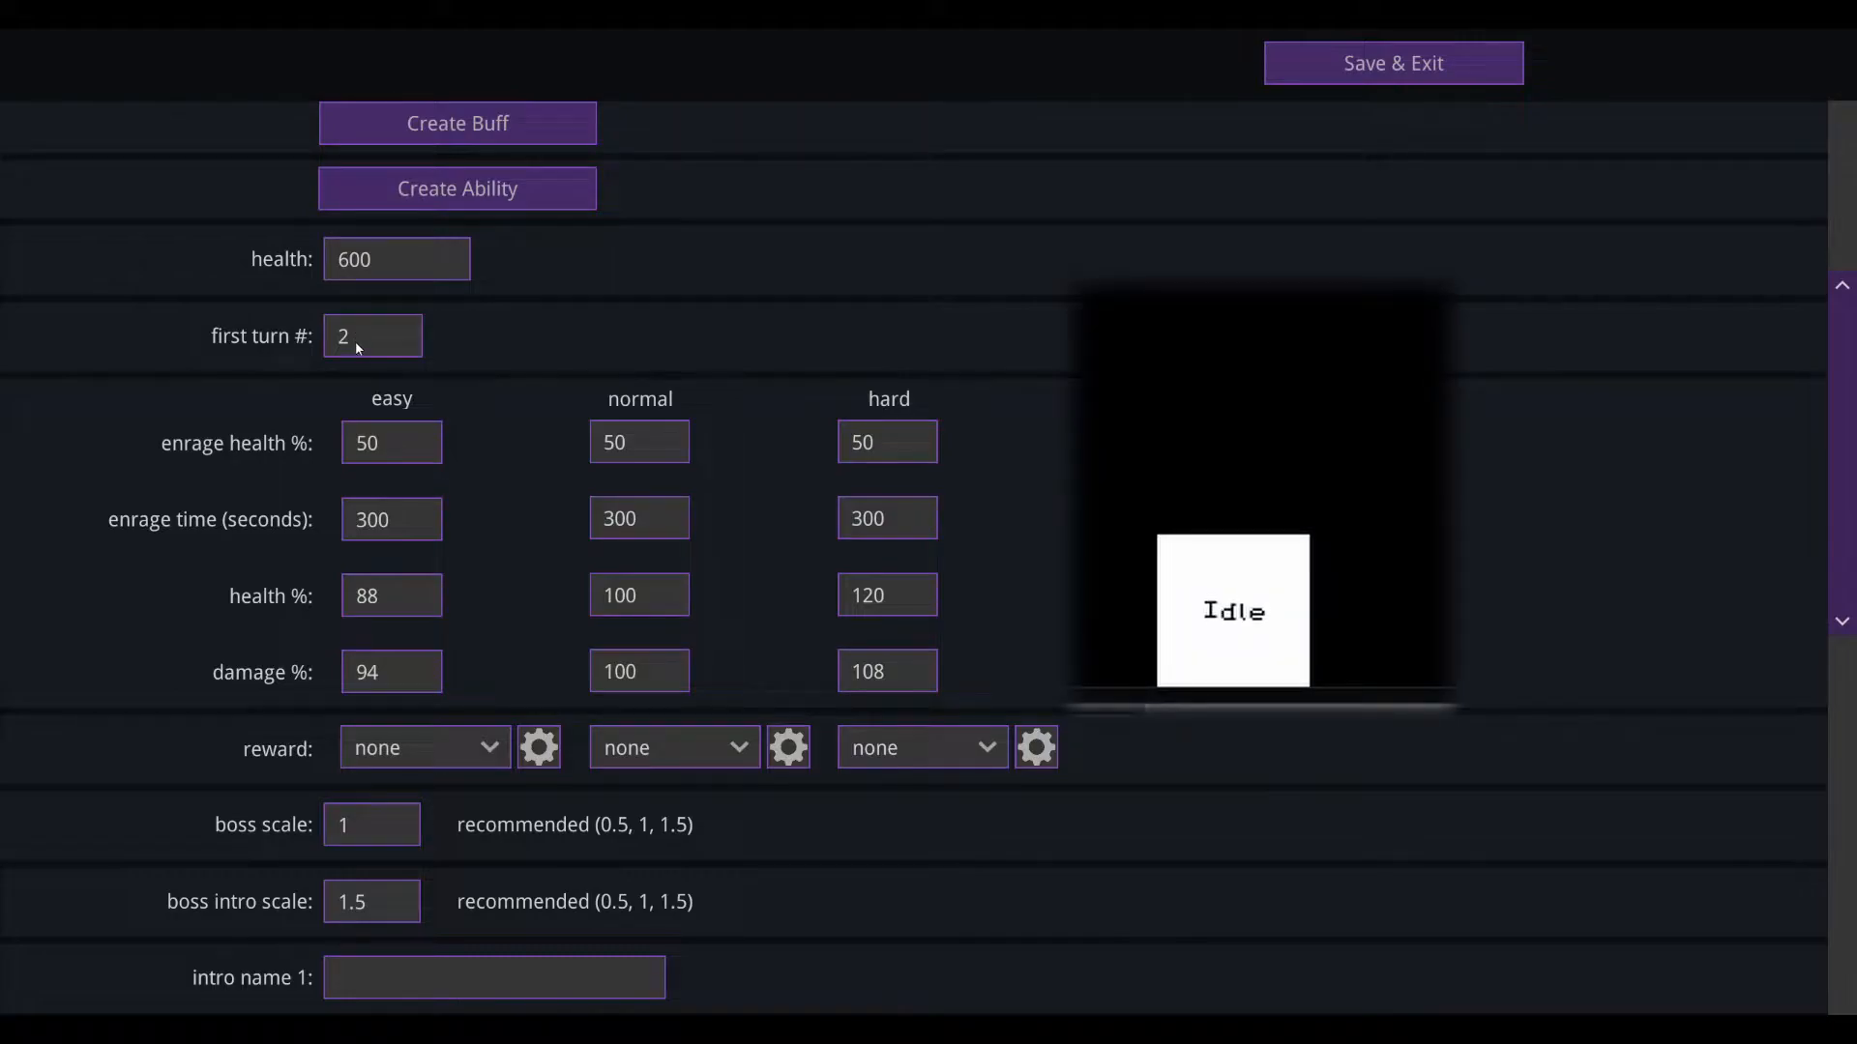
drag(356, 345, 281, 354)
text(0)
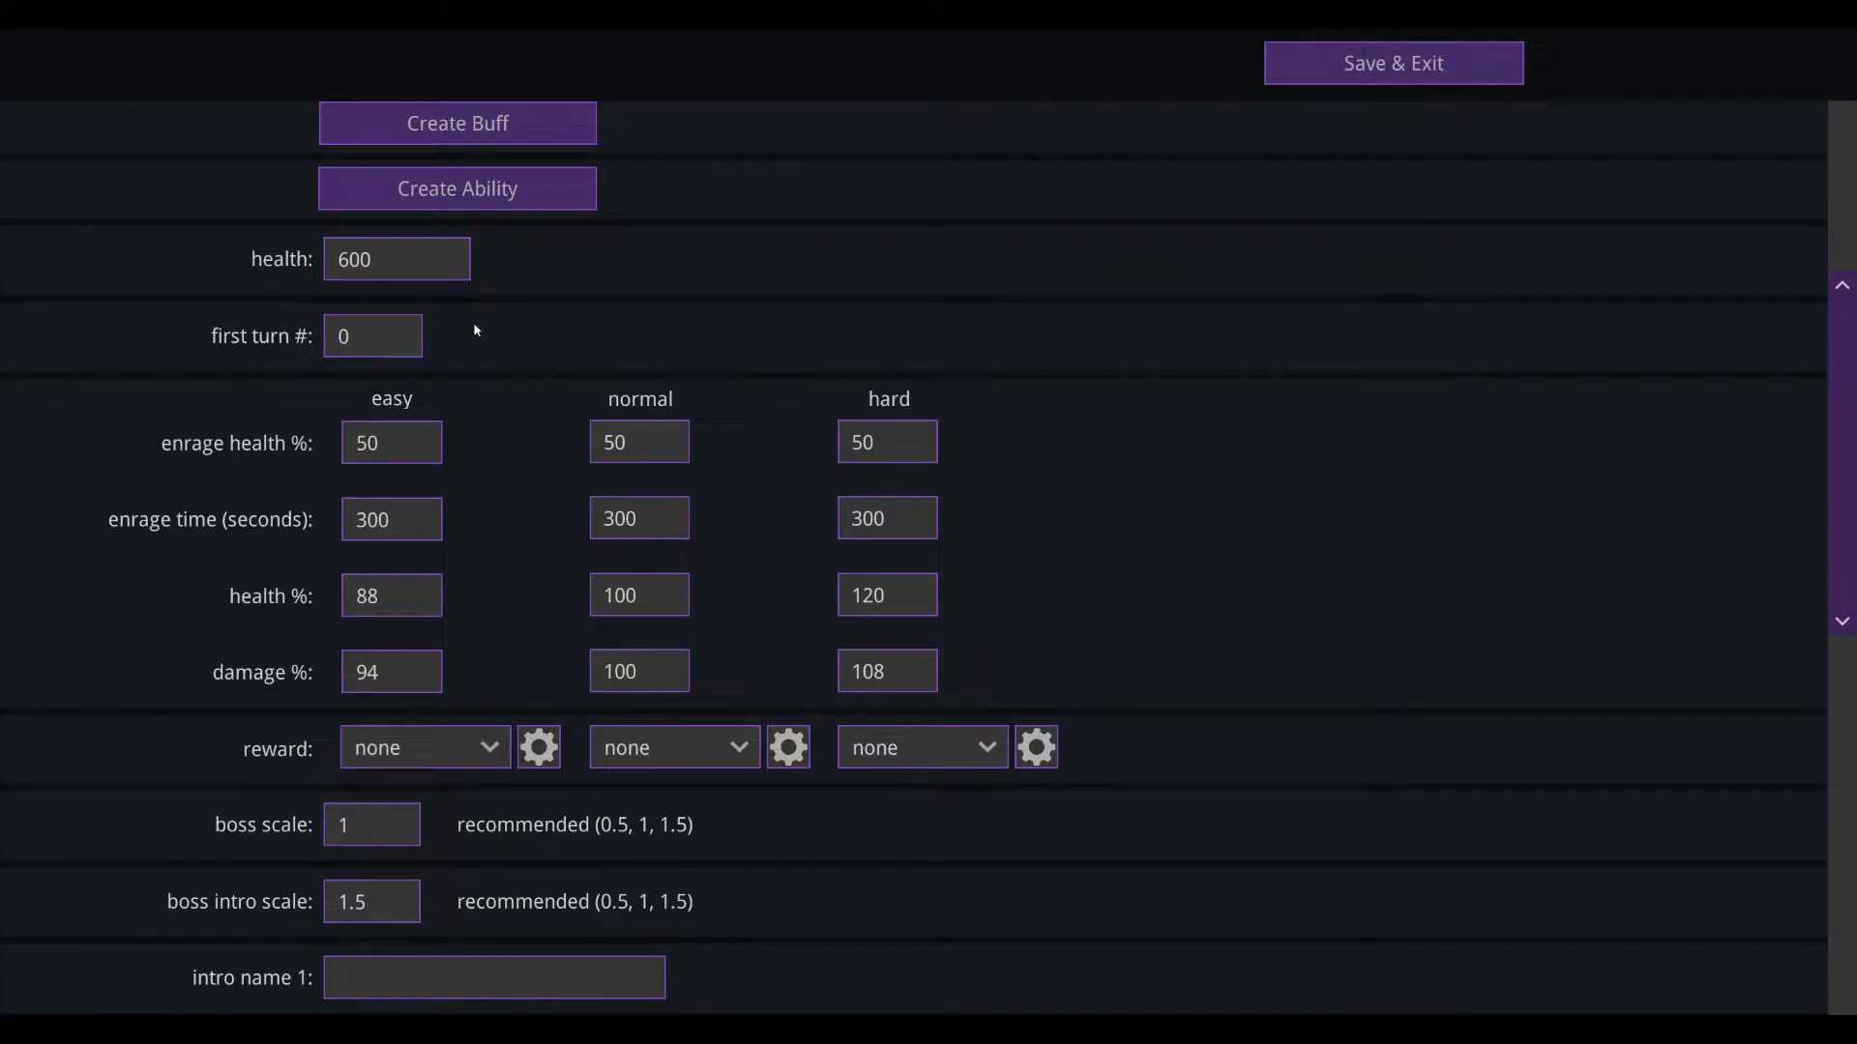
key(Home)
text(1)
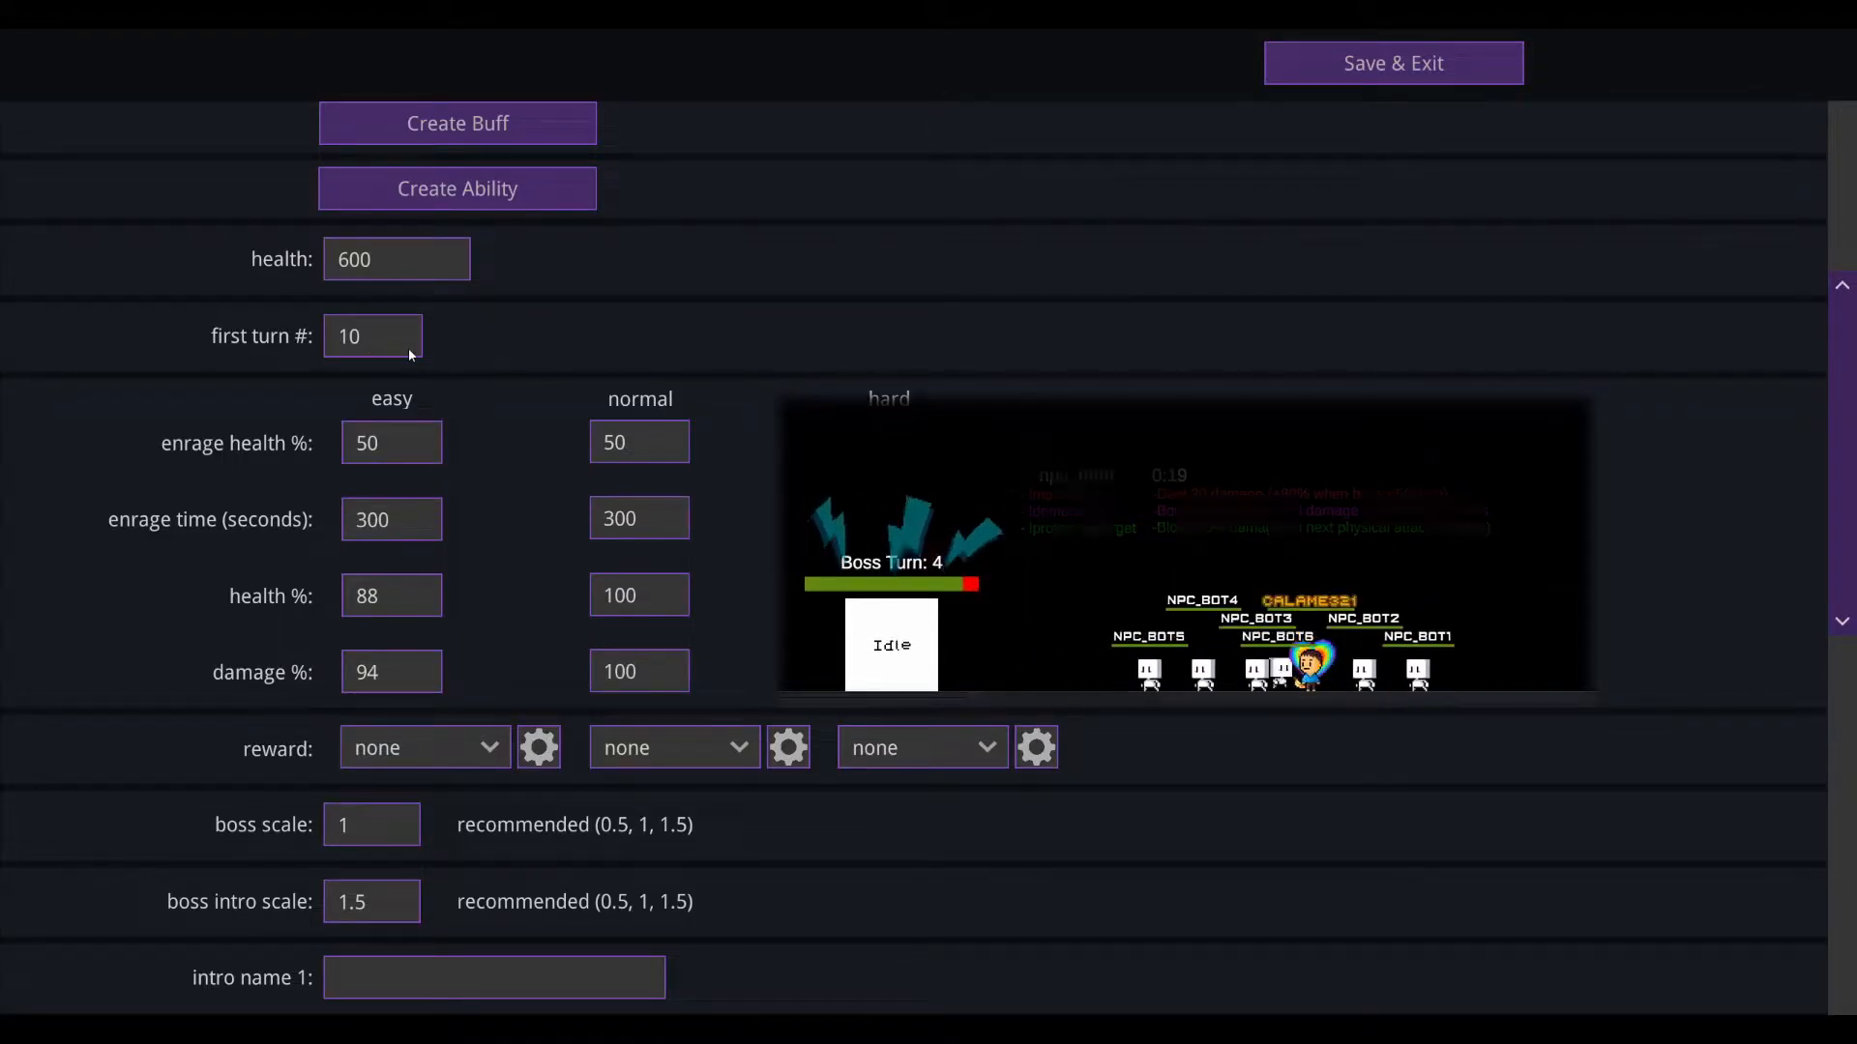
drag(379, 336, 258, 340)
text(2)
Step: Try a health percentage of 1 for the boss's easy difficulty
scroll(518, 361, down, 1)
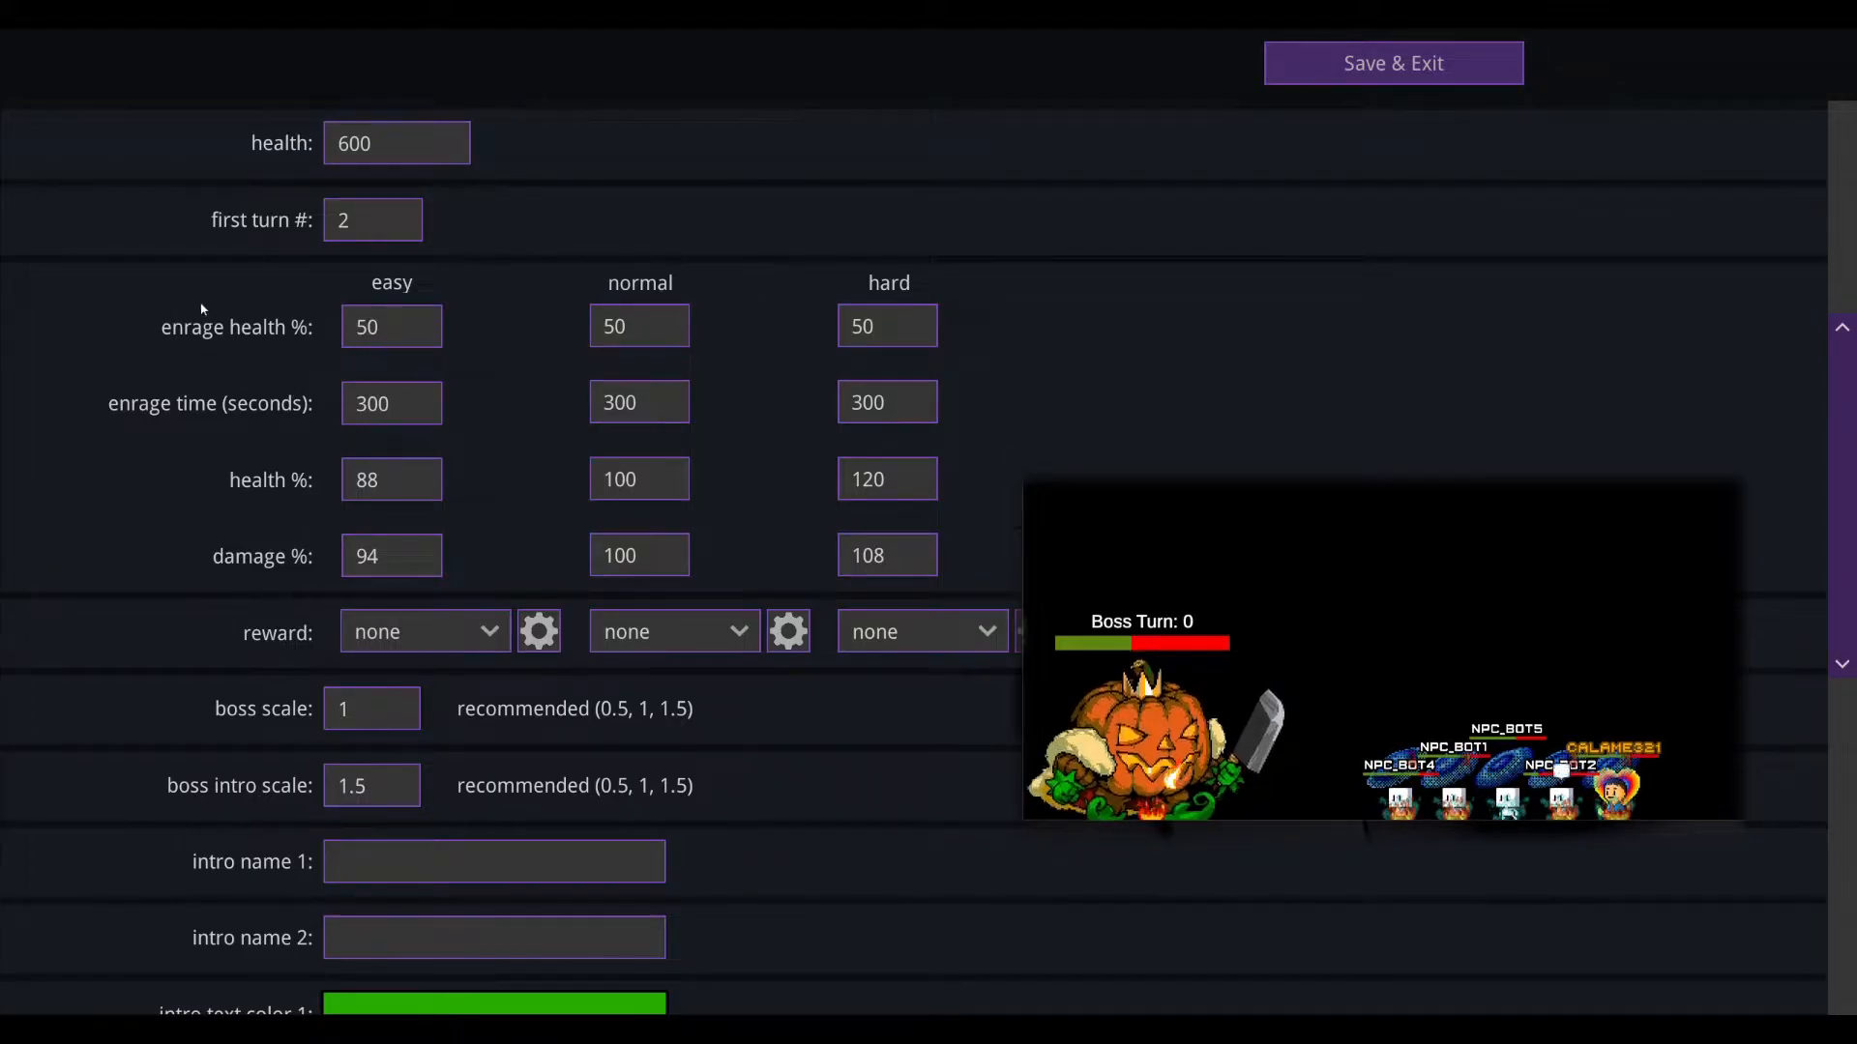
scroll(229, 366, up, 2)
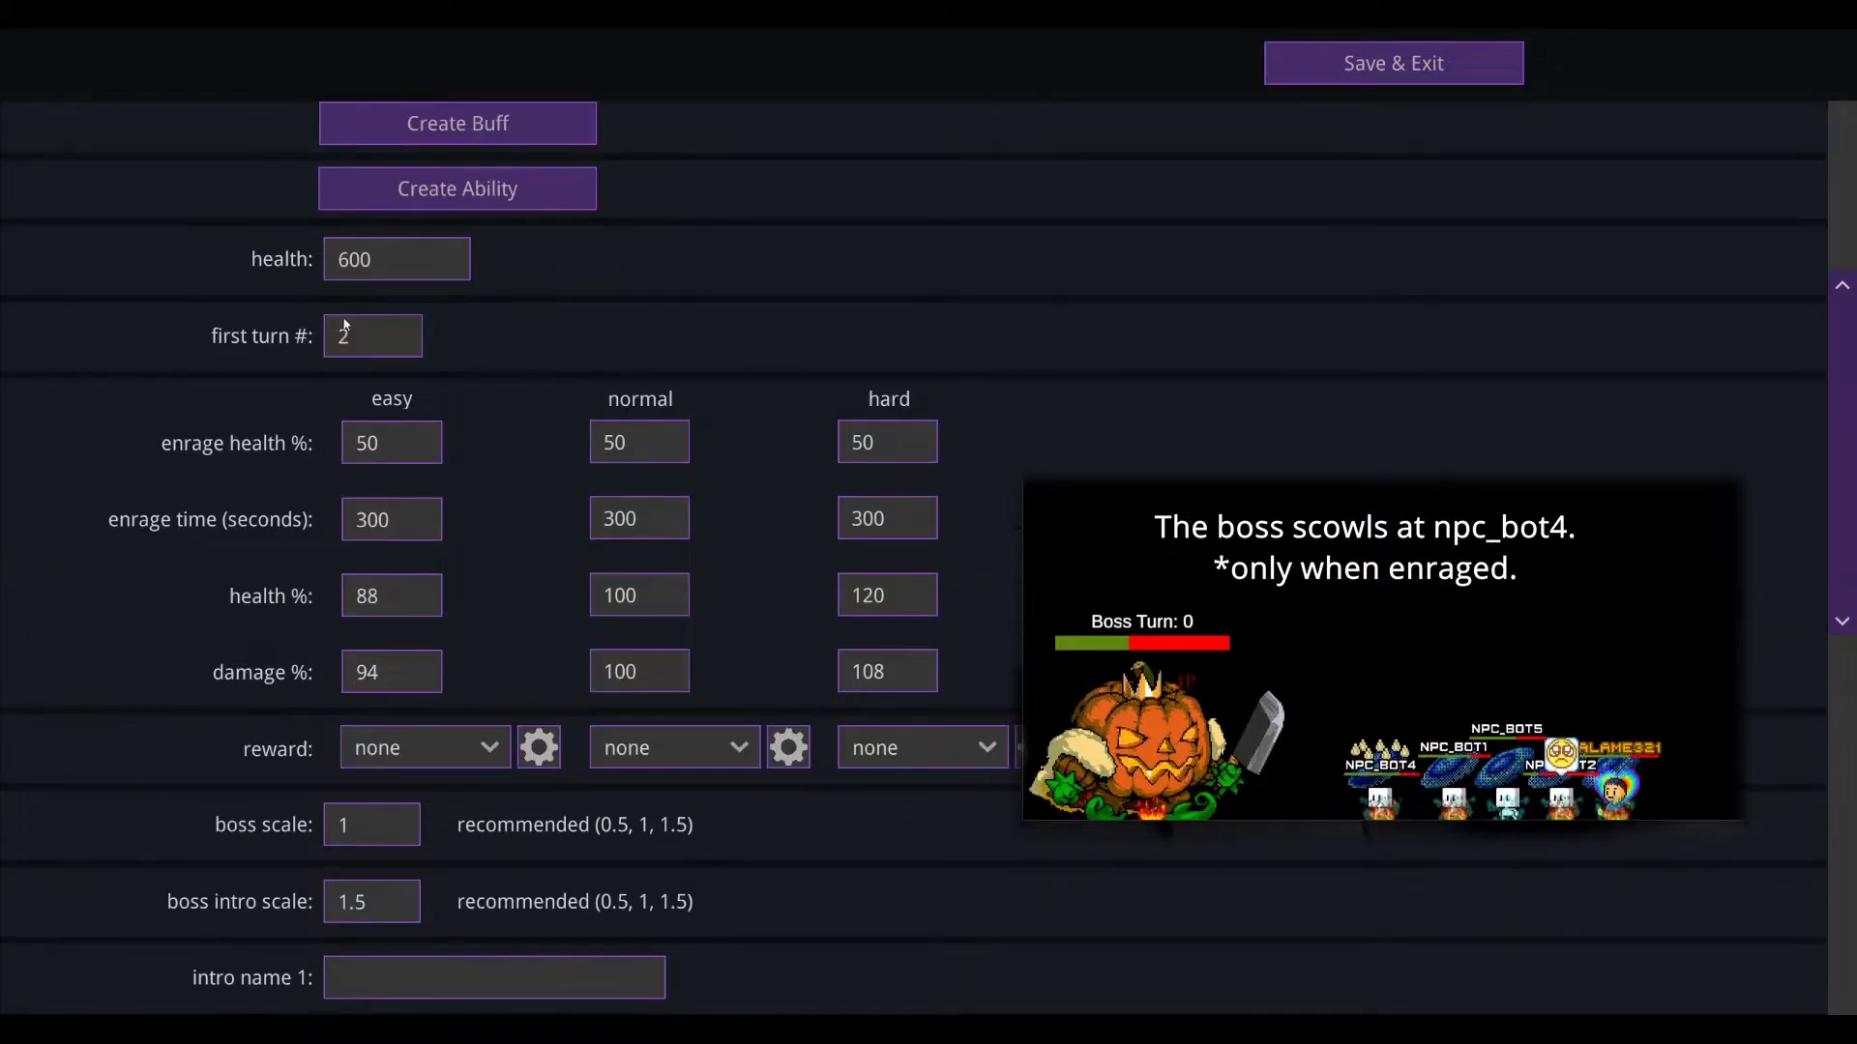
scroll(431, 379, down, 2)
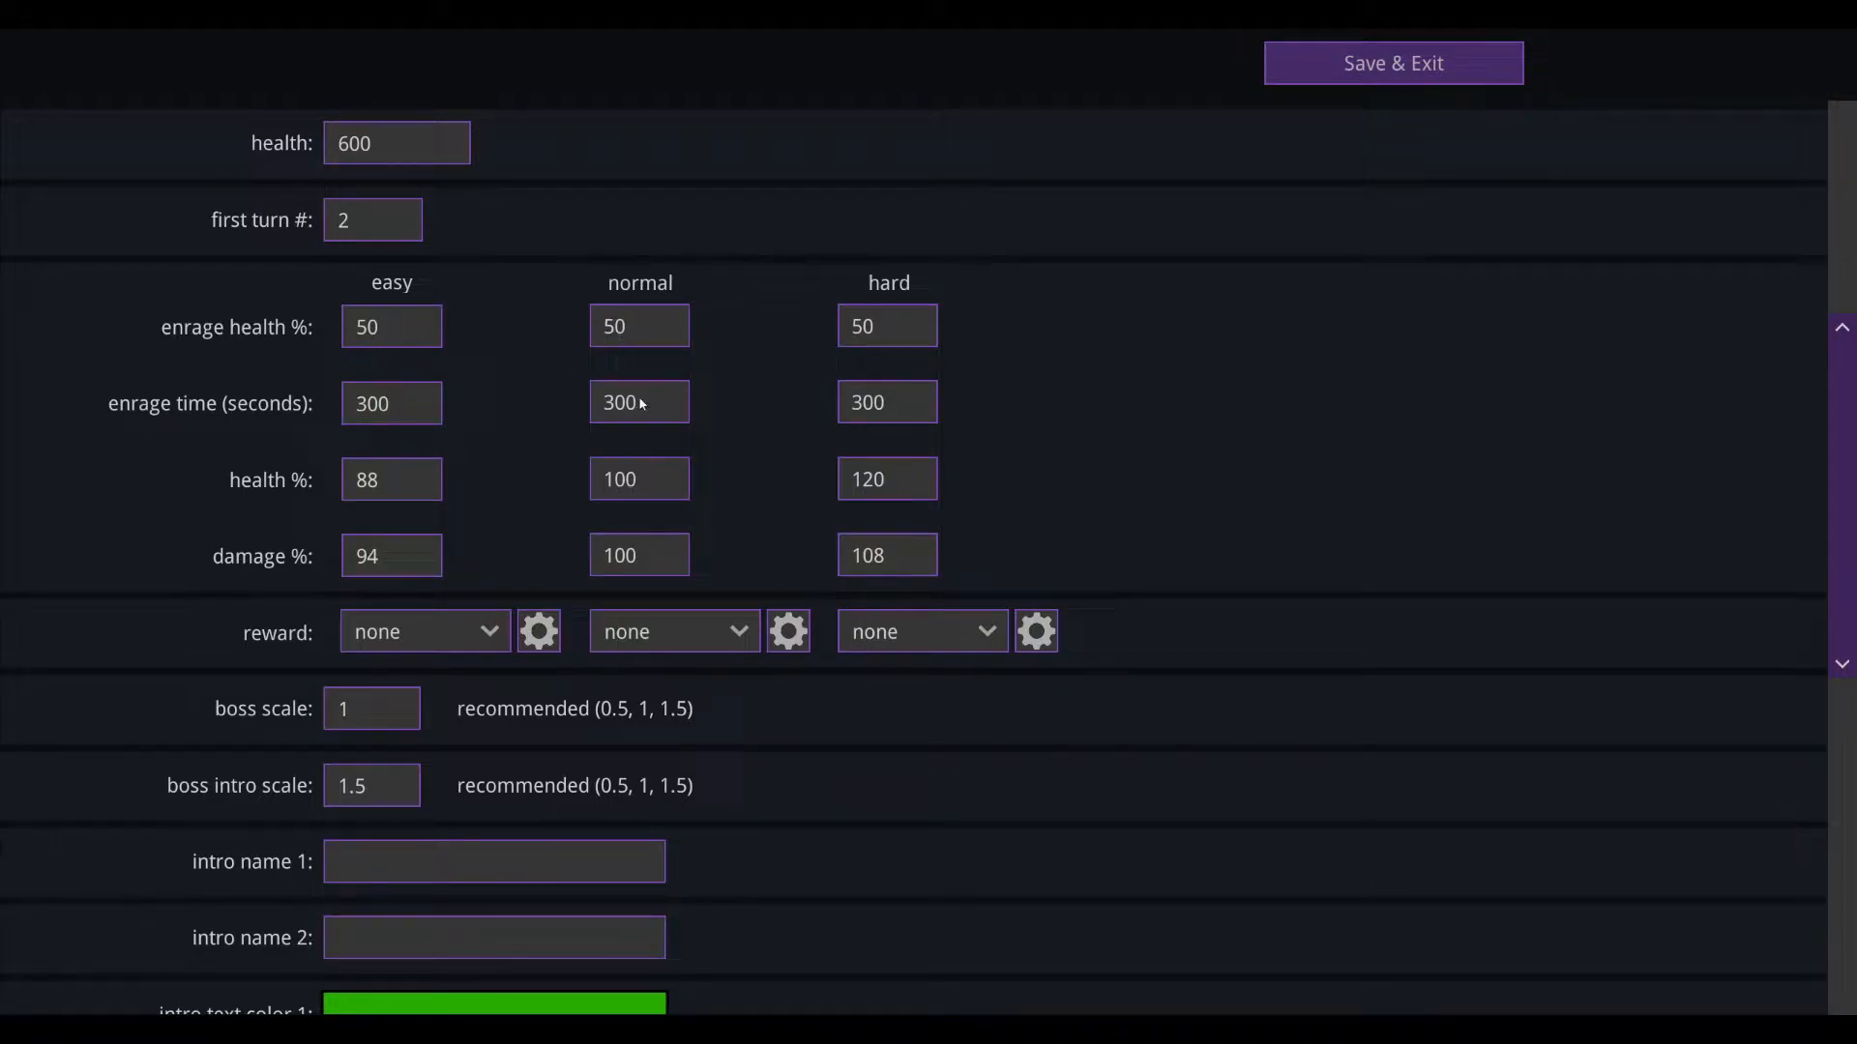
scroll(359, 476, down, 1)
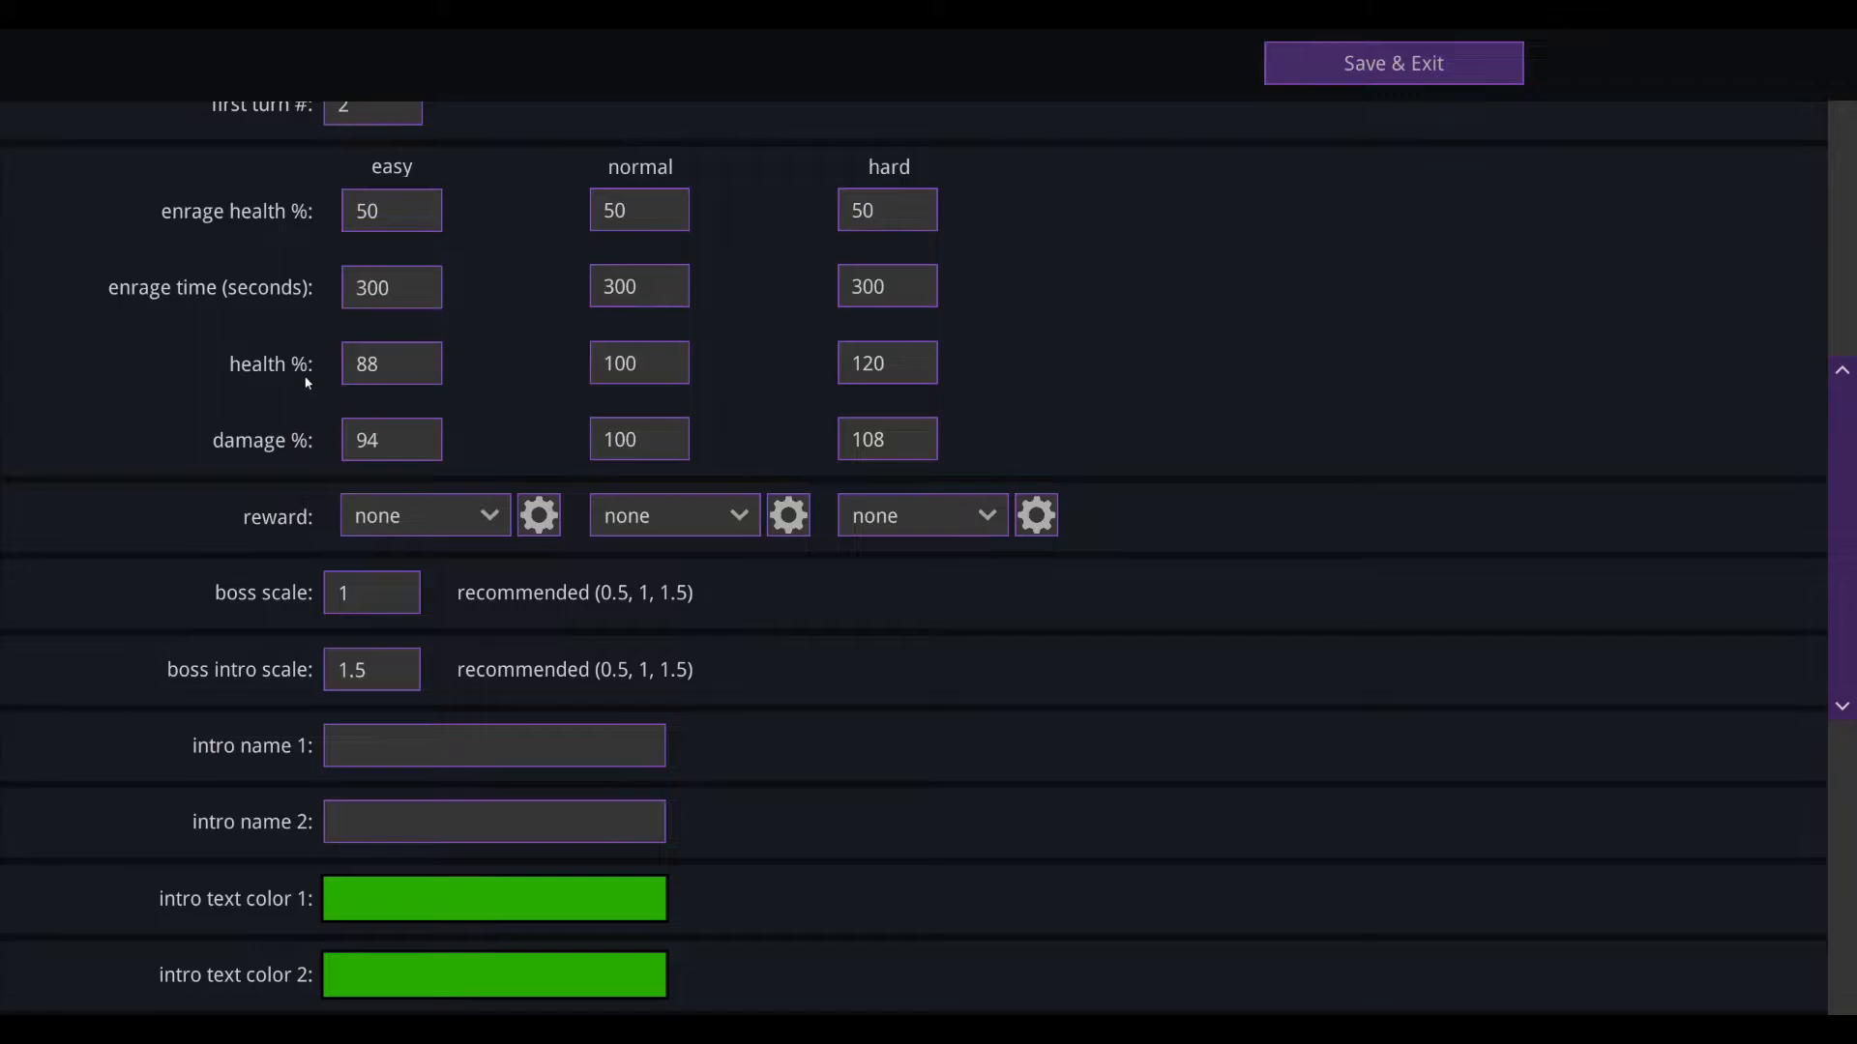
scroll(706, 348, up, 2)
double_click(350, 598)
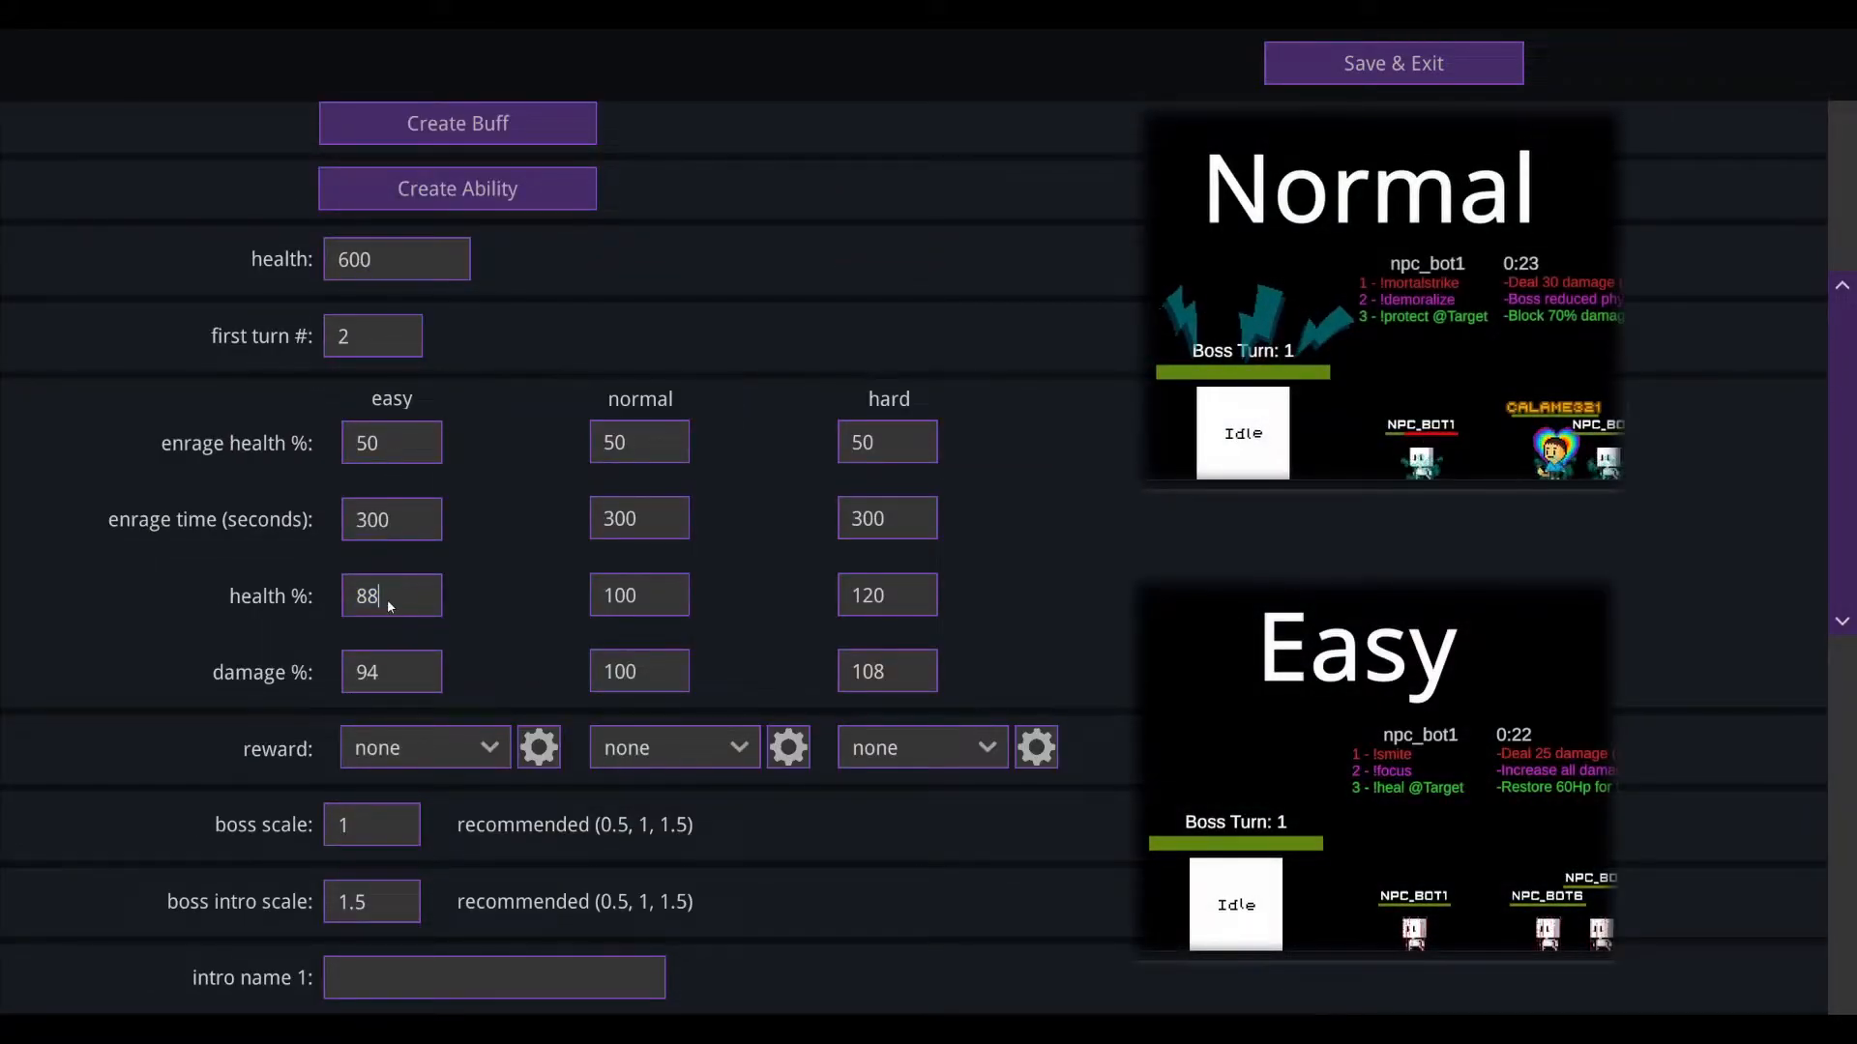
text(1)
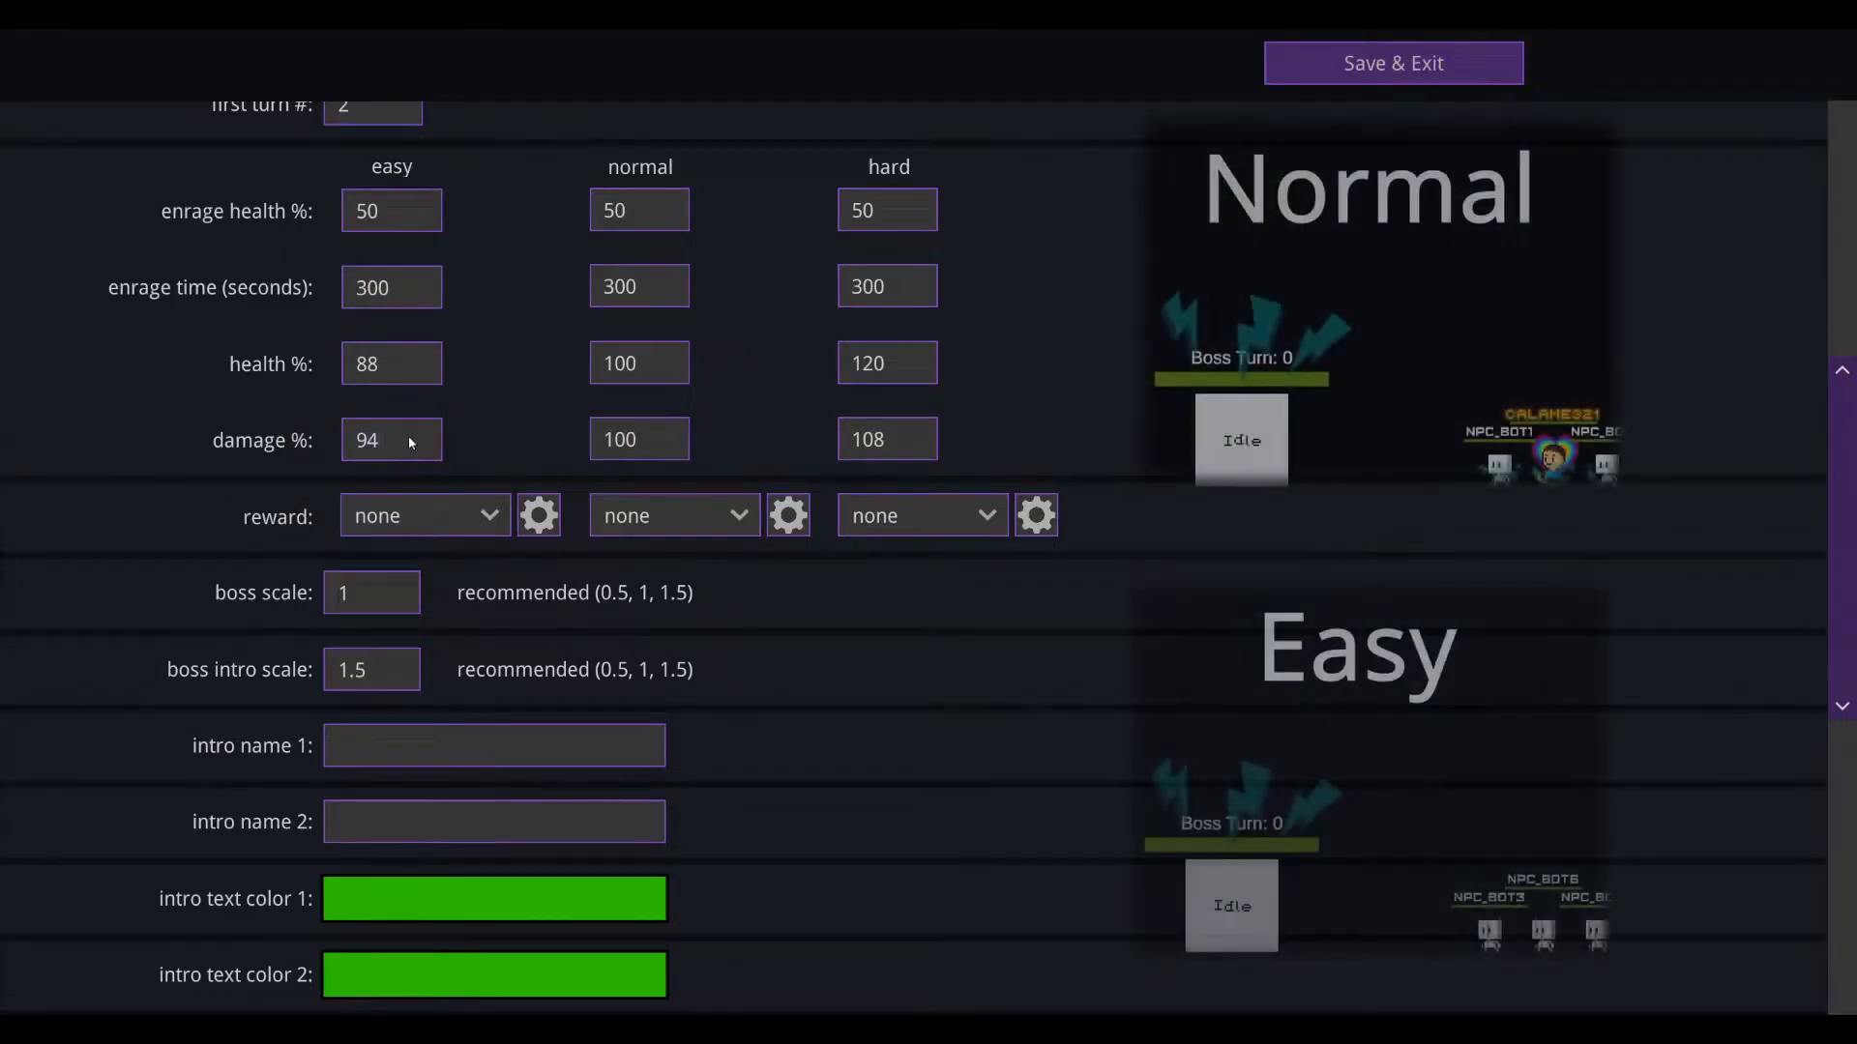
Step: Try a damage percentage of 1 for the easy difficulty and set it to 90
click(400, 440)
text(1)
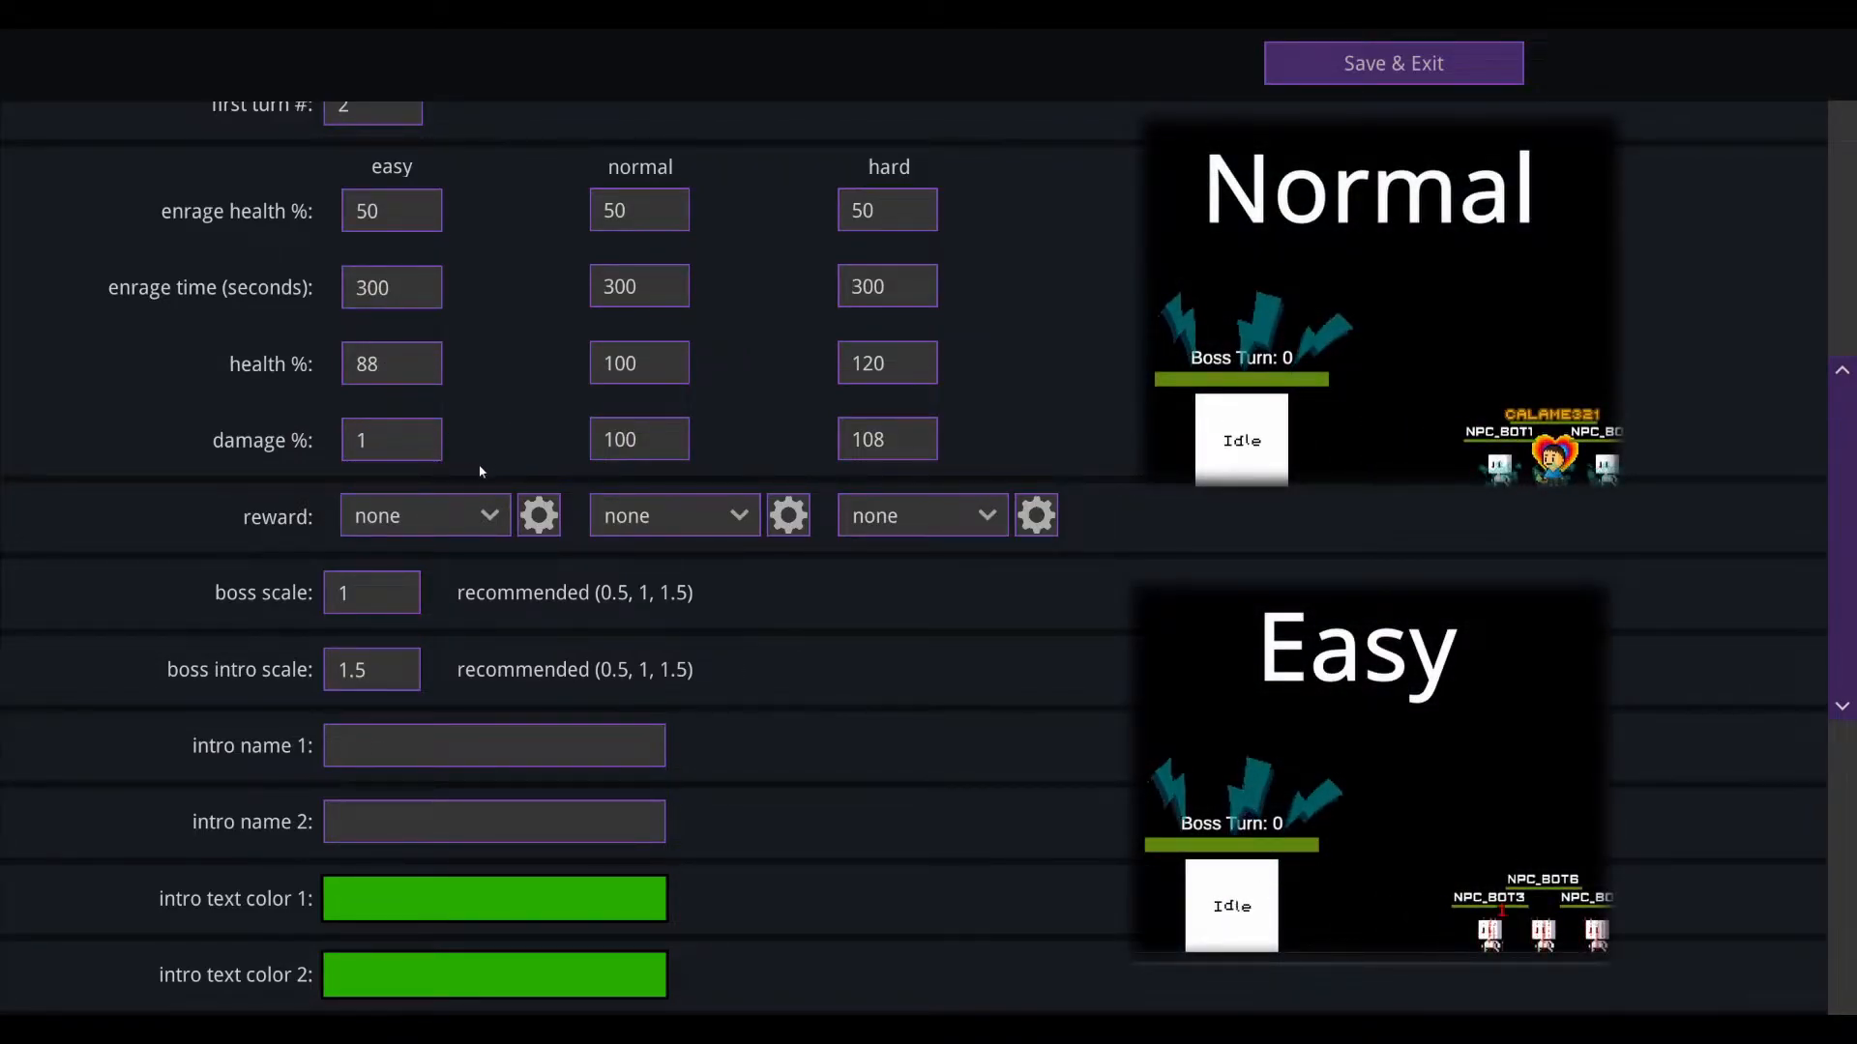
click(425, 447)
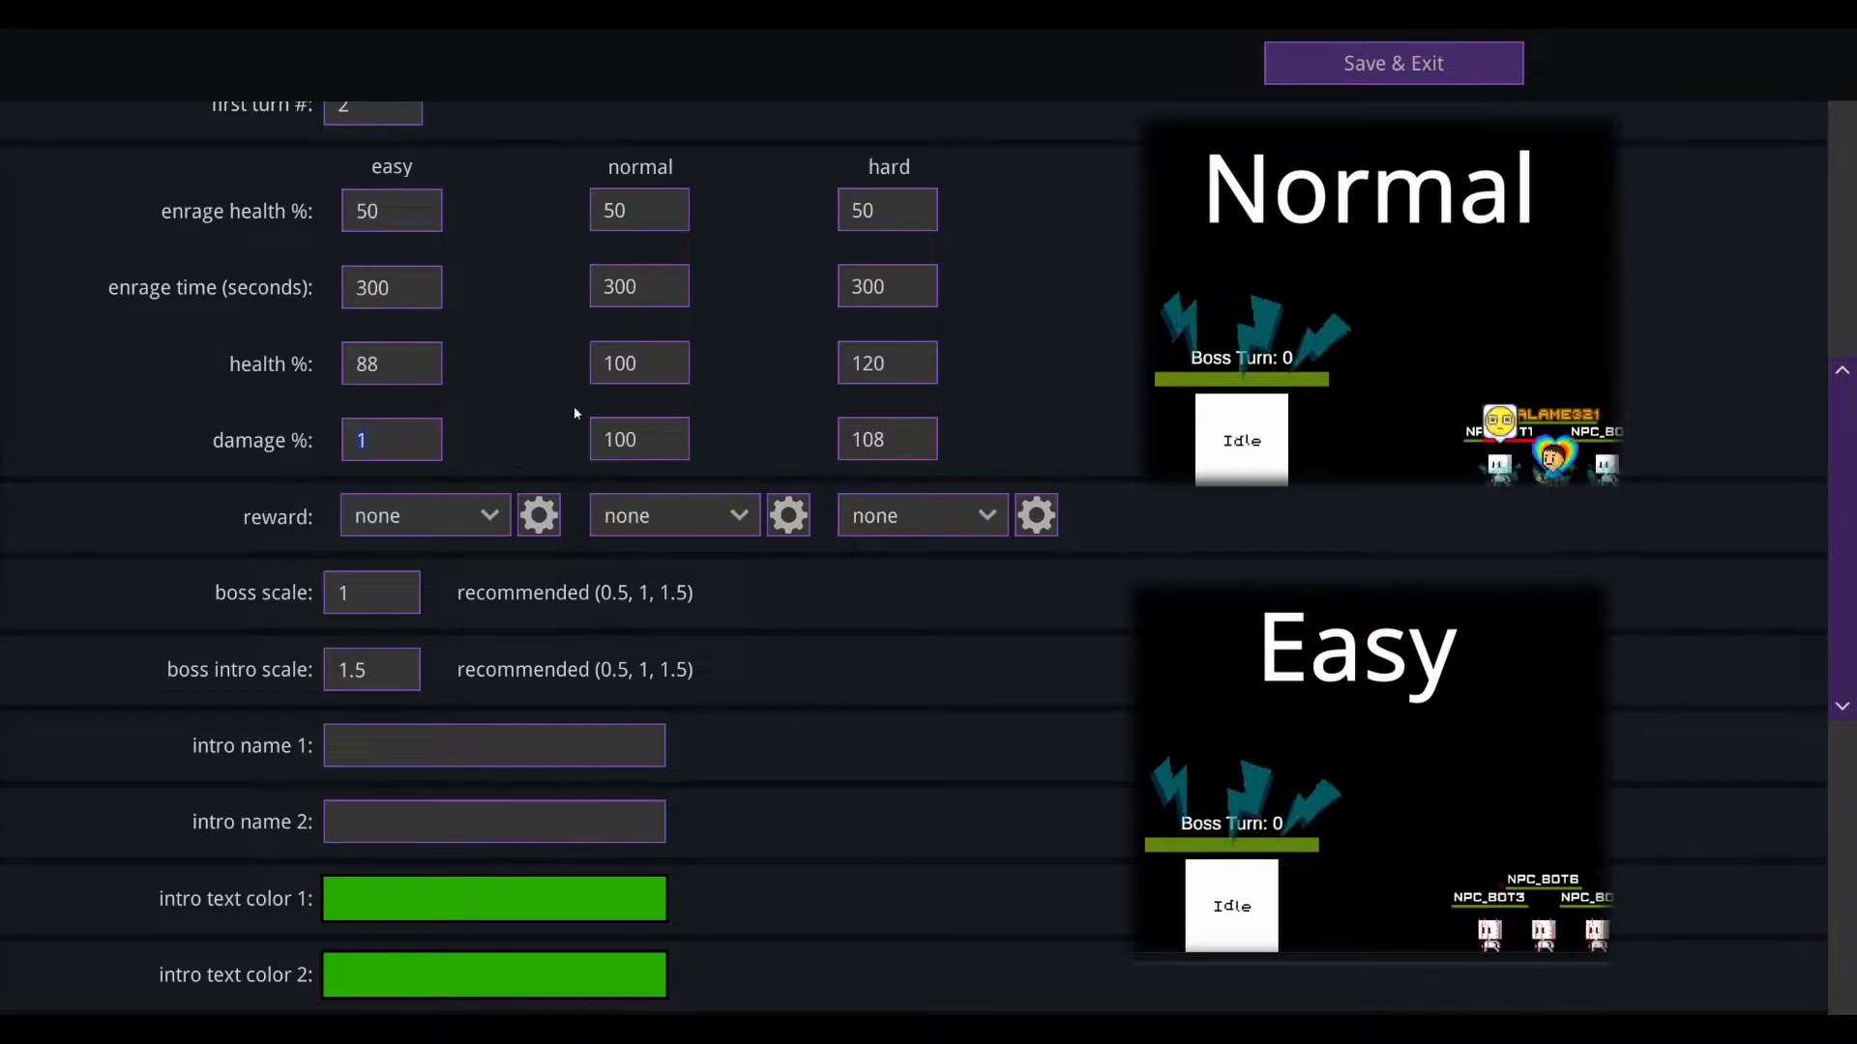
text(90)
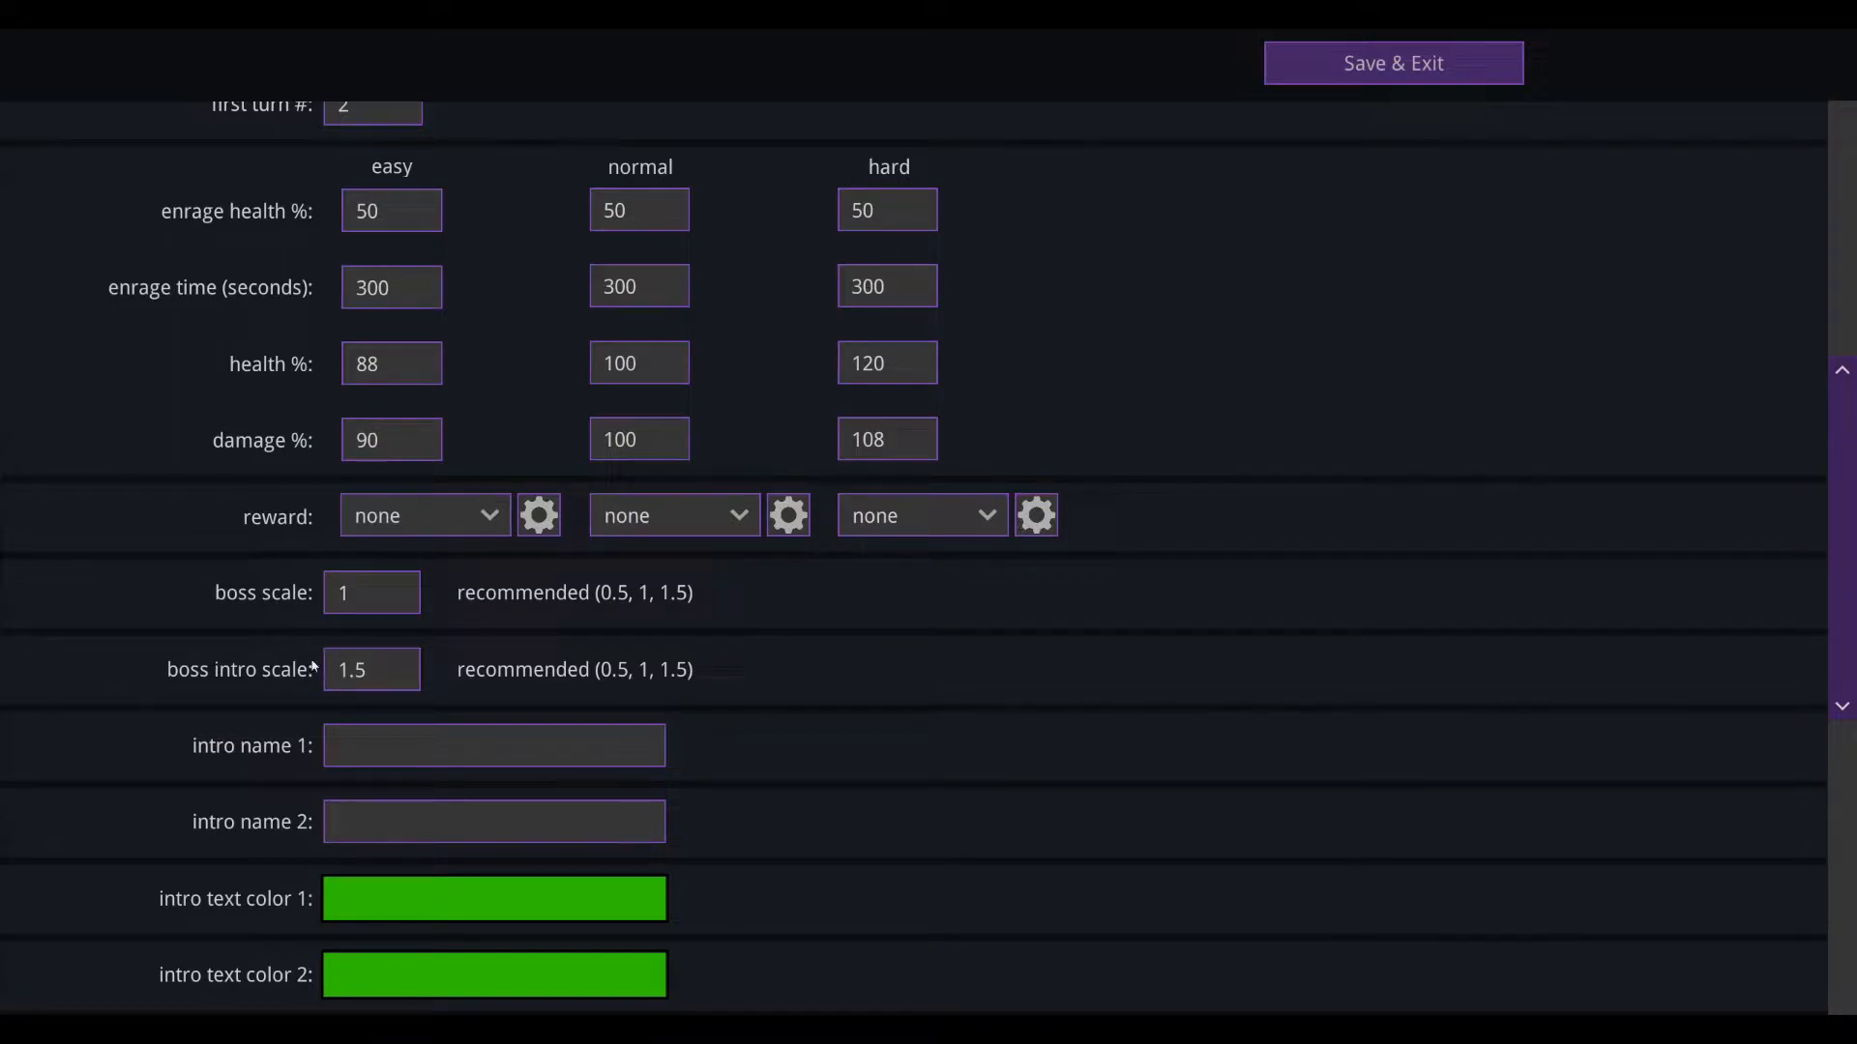
Step: Try 2 and 3 as the boss scale and set it back to 1
scroll(329, 580, down, 1)
click(383, 493)
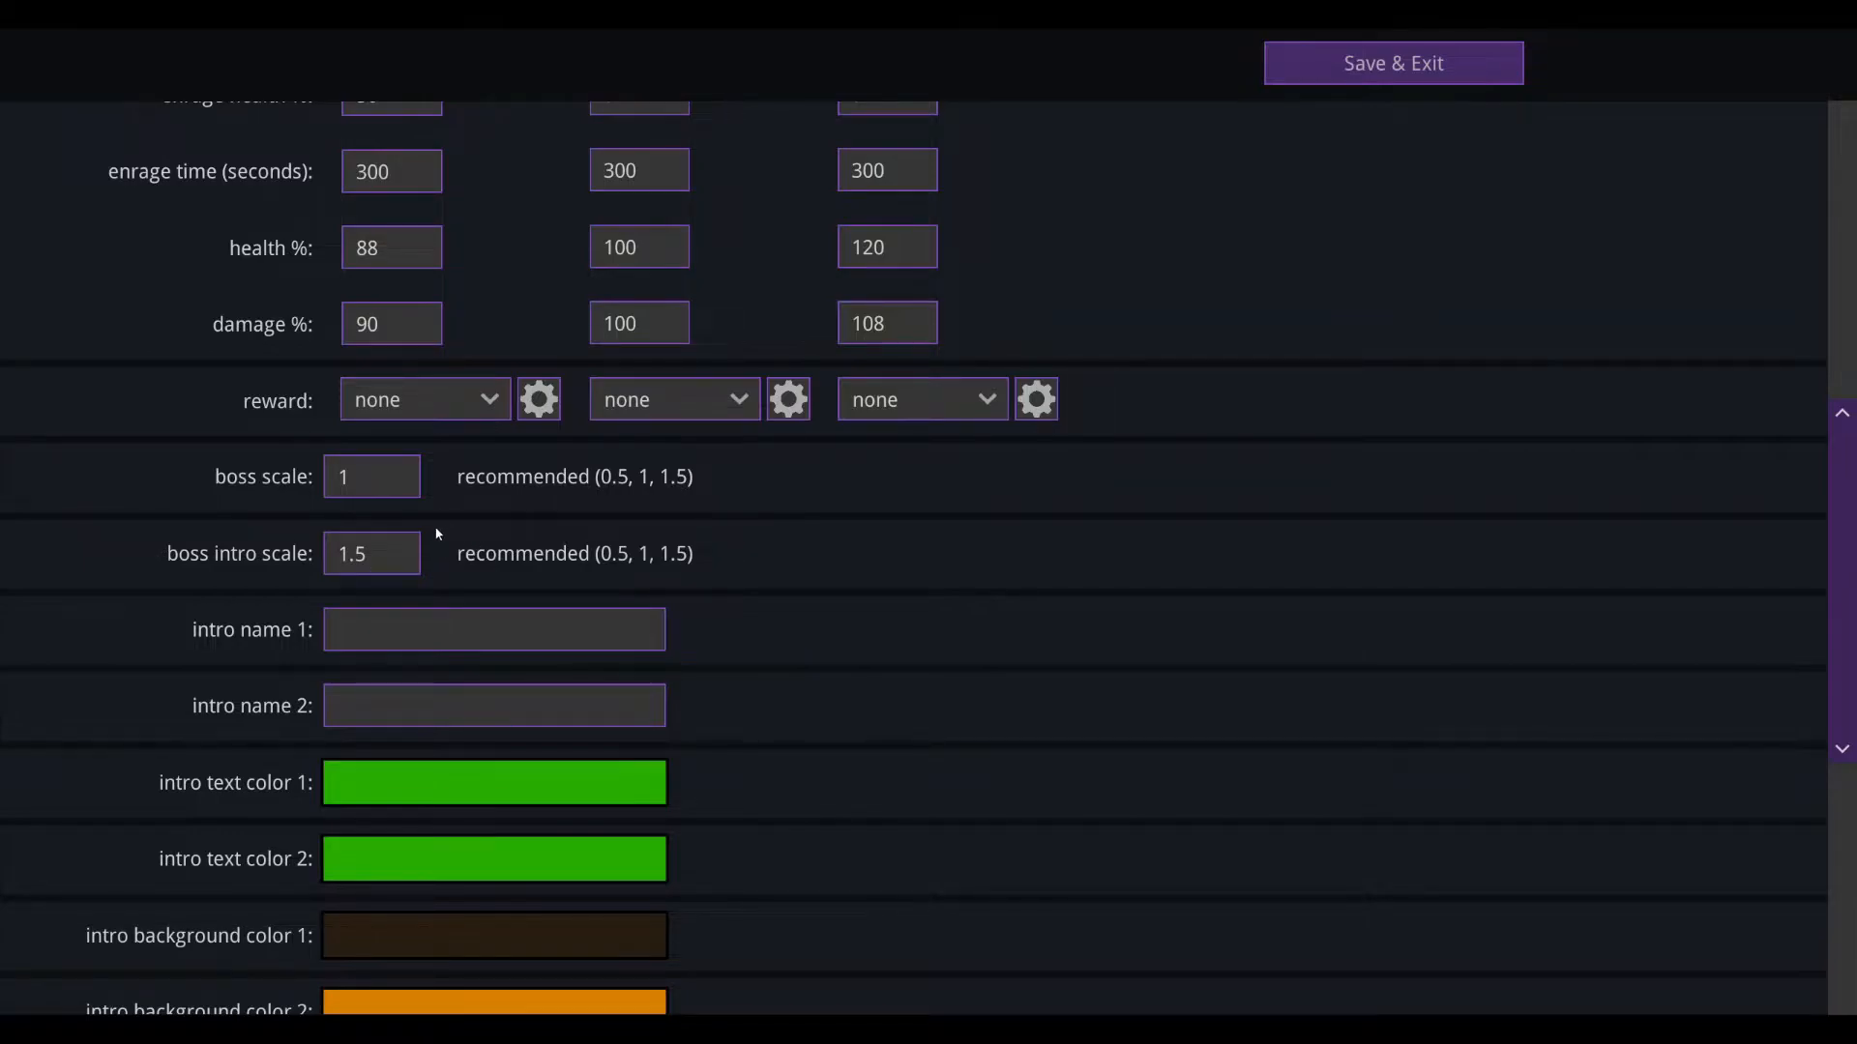
mouse_move(316, 483)
click(385, 478)
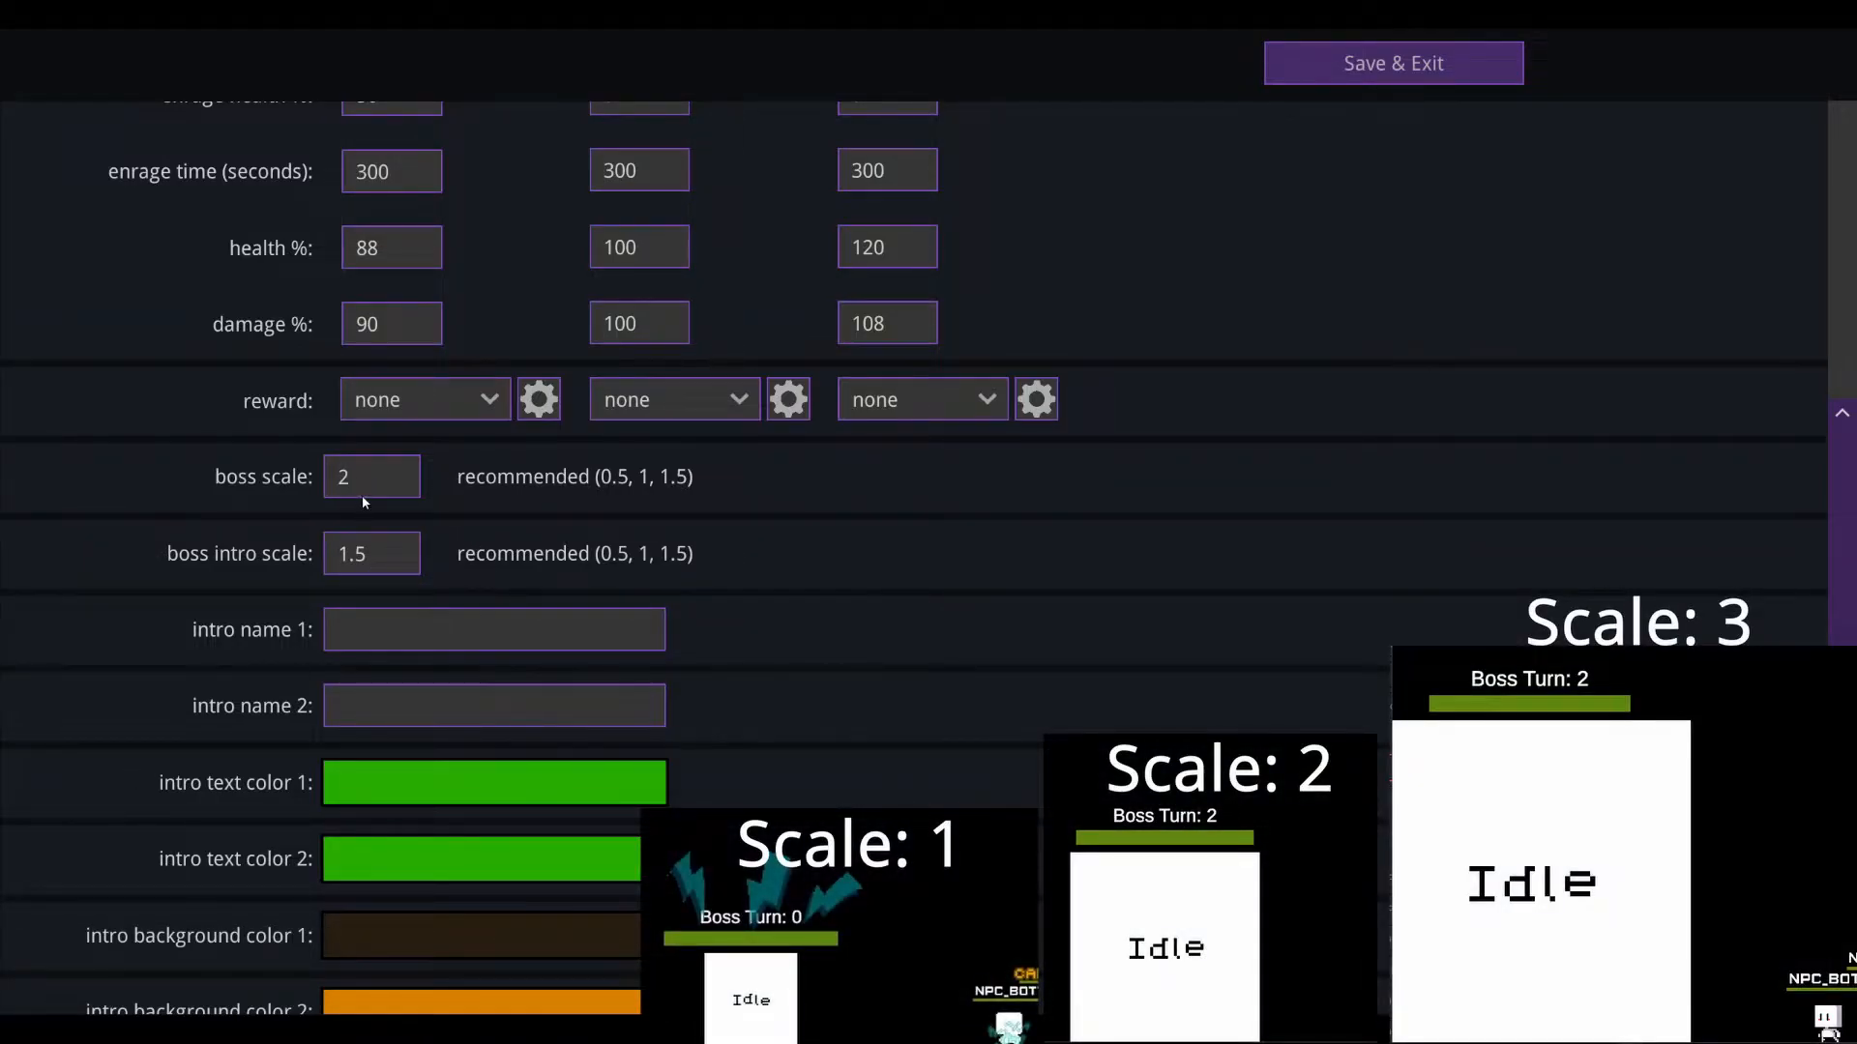
text(3)
key(BackSpace)
text(1)
Step: Enter Boss as the first intro name and Tutorial as the second intro name
scroll(433, 393, down, 3)
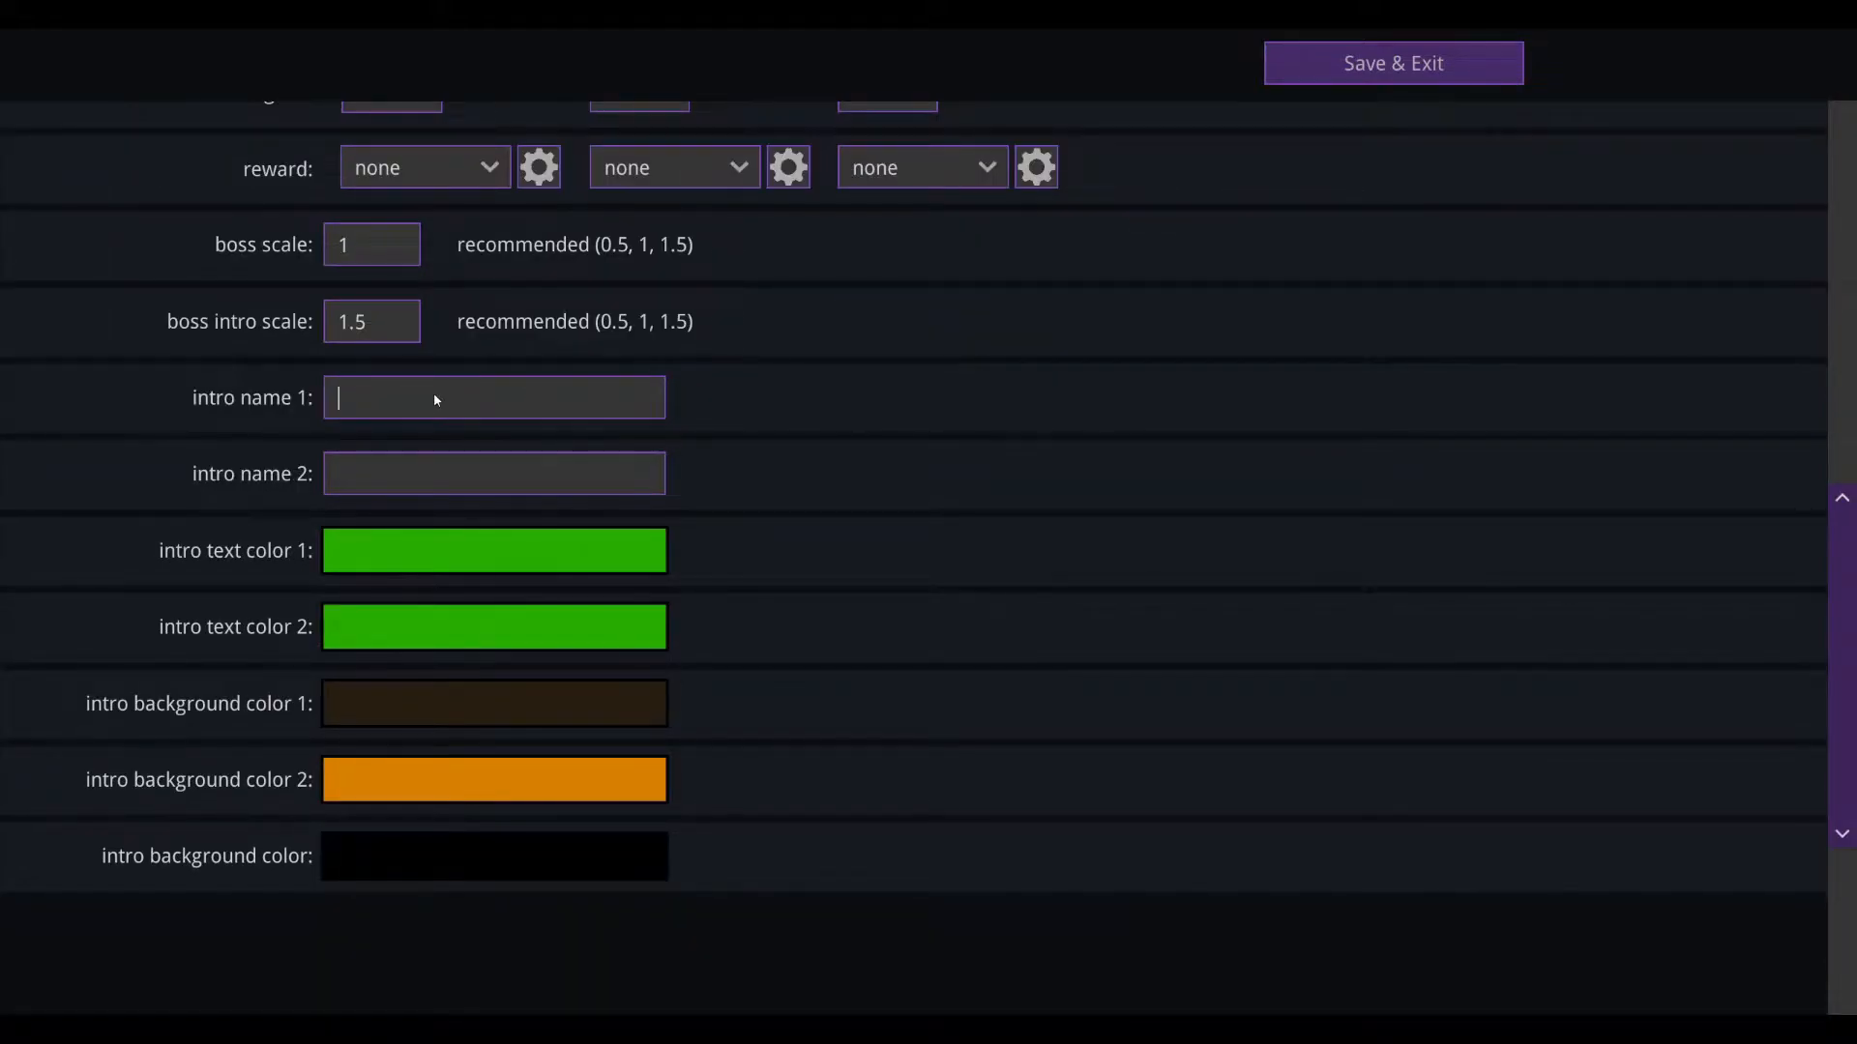
text(Boss)
click(418, 471)
text(Tutorial)
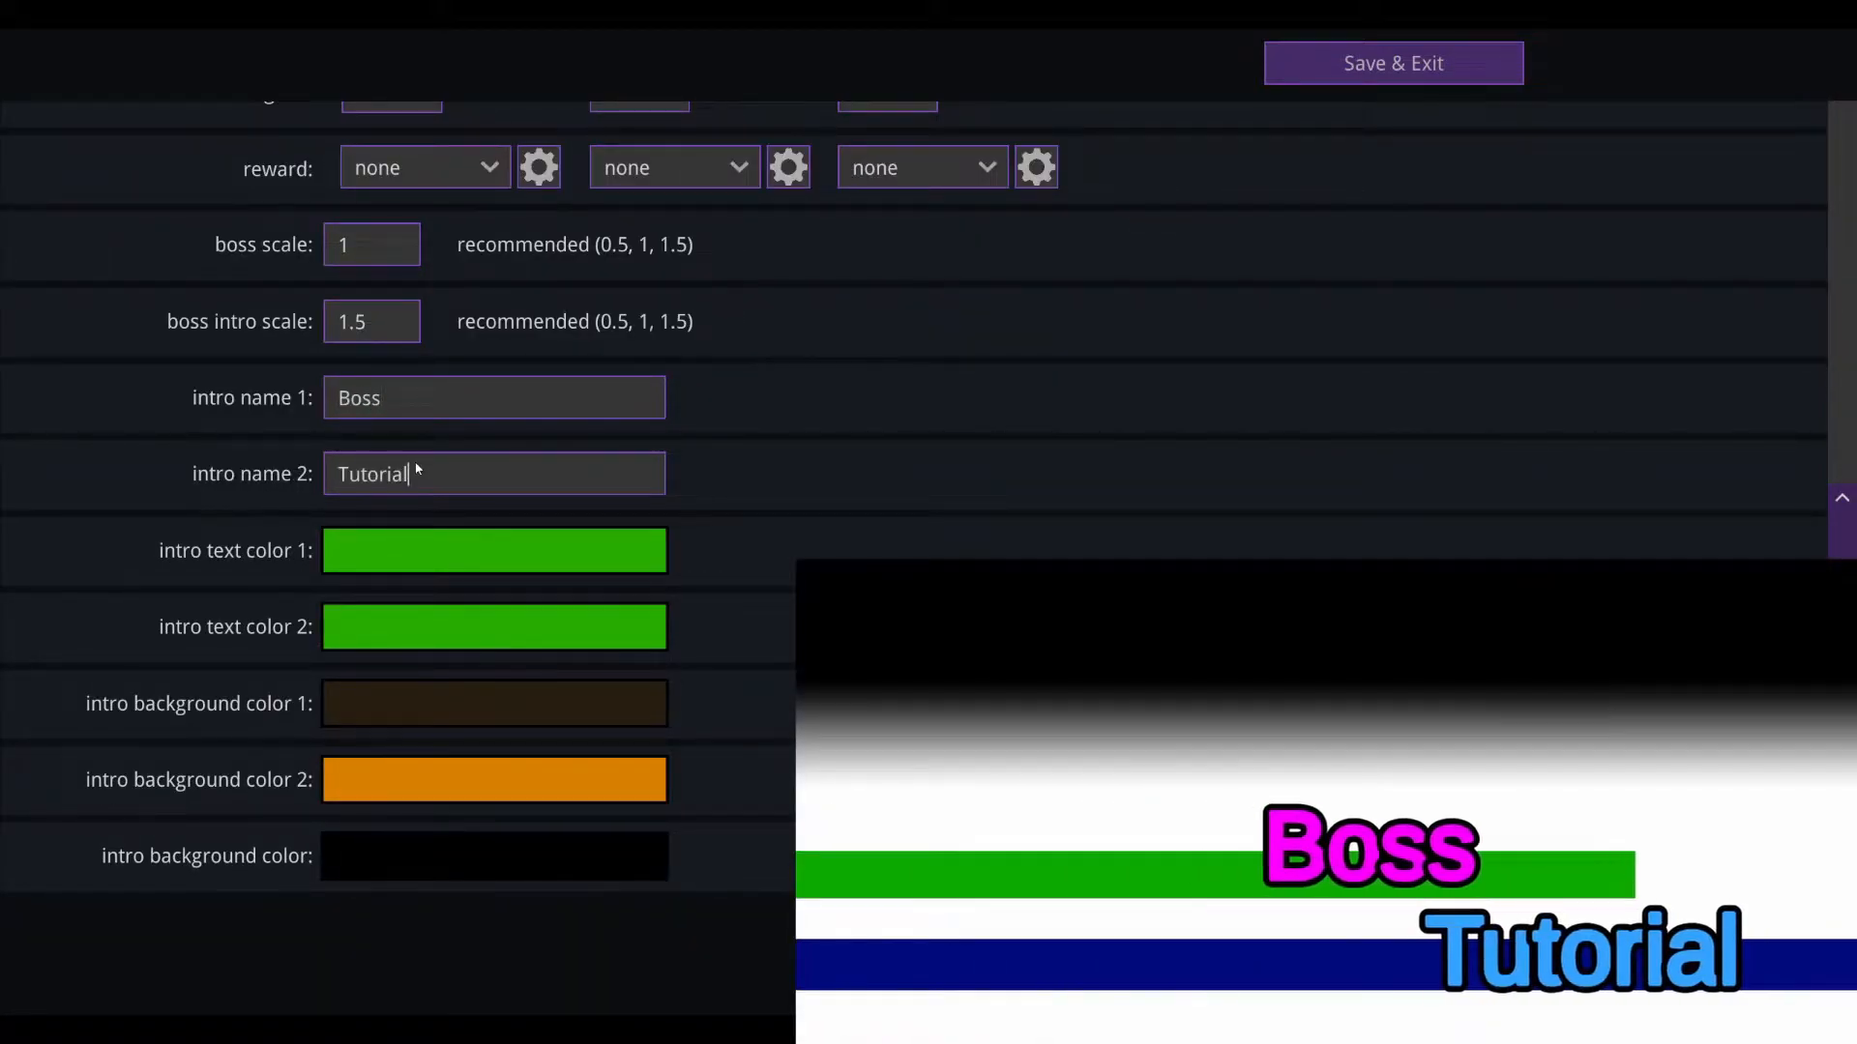
Step: Set the intro text colors to magenta and light blue, the two numbered background colors to green and dark blue, and open the intro background color
click(461, 551)
click(822, 376)
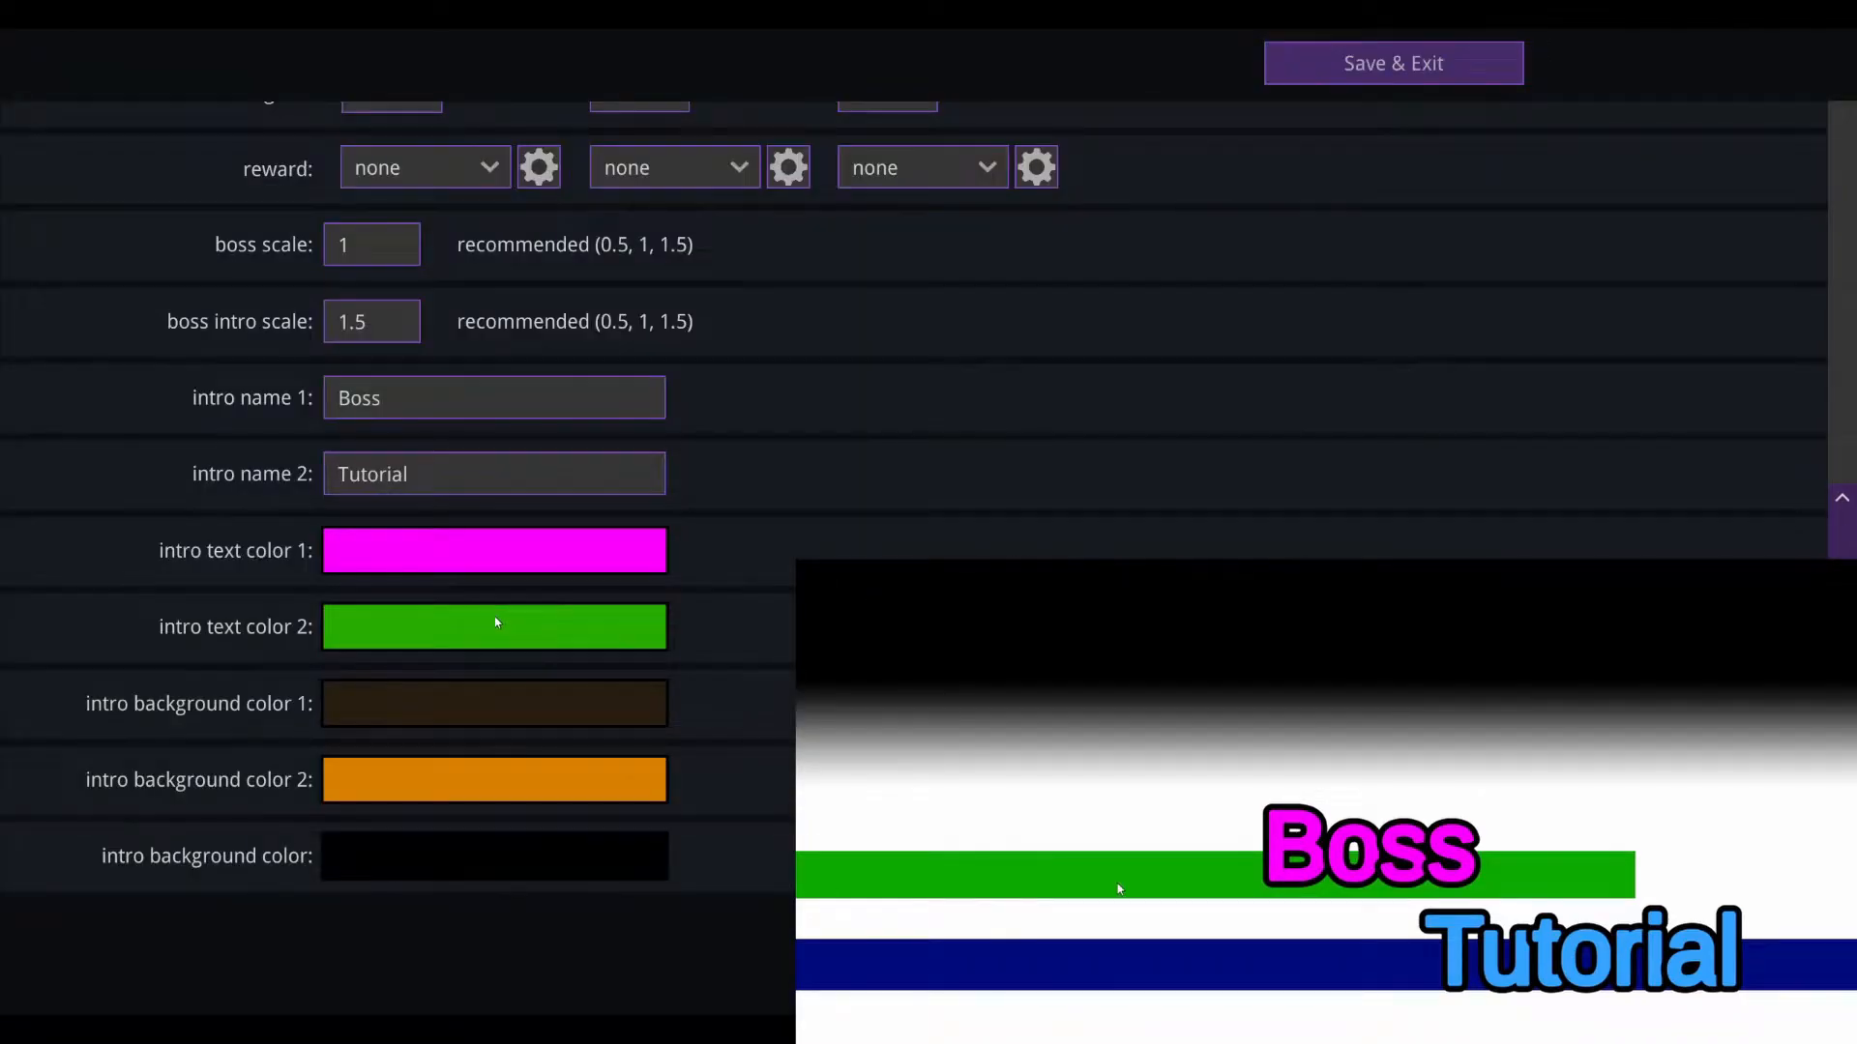
click(493, 623)
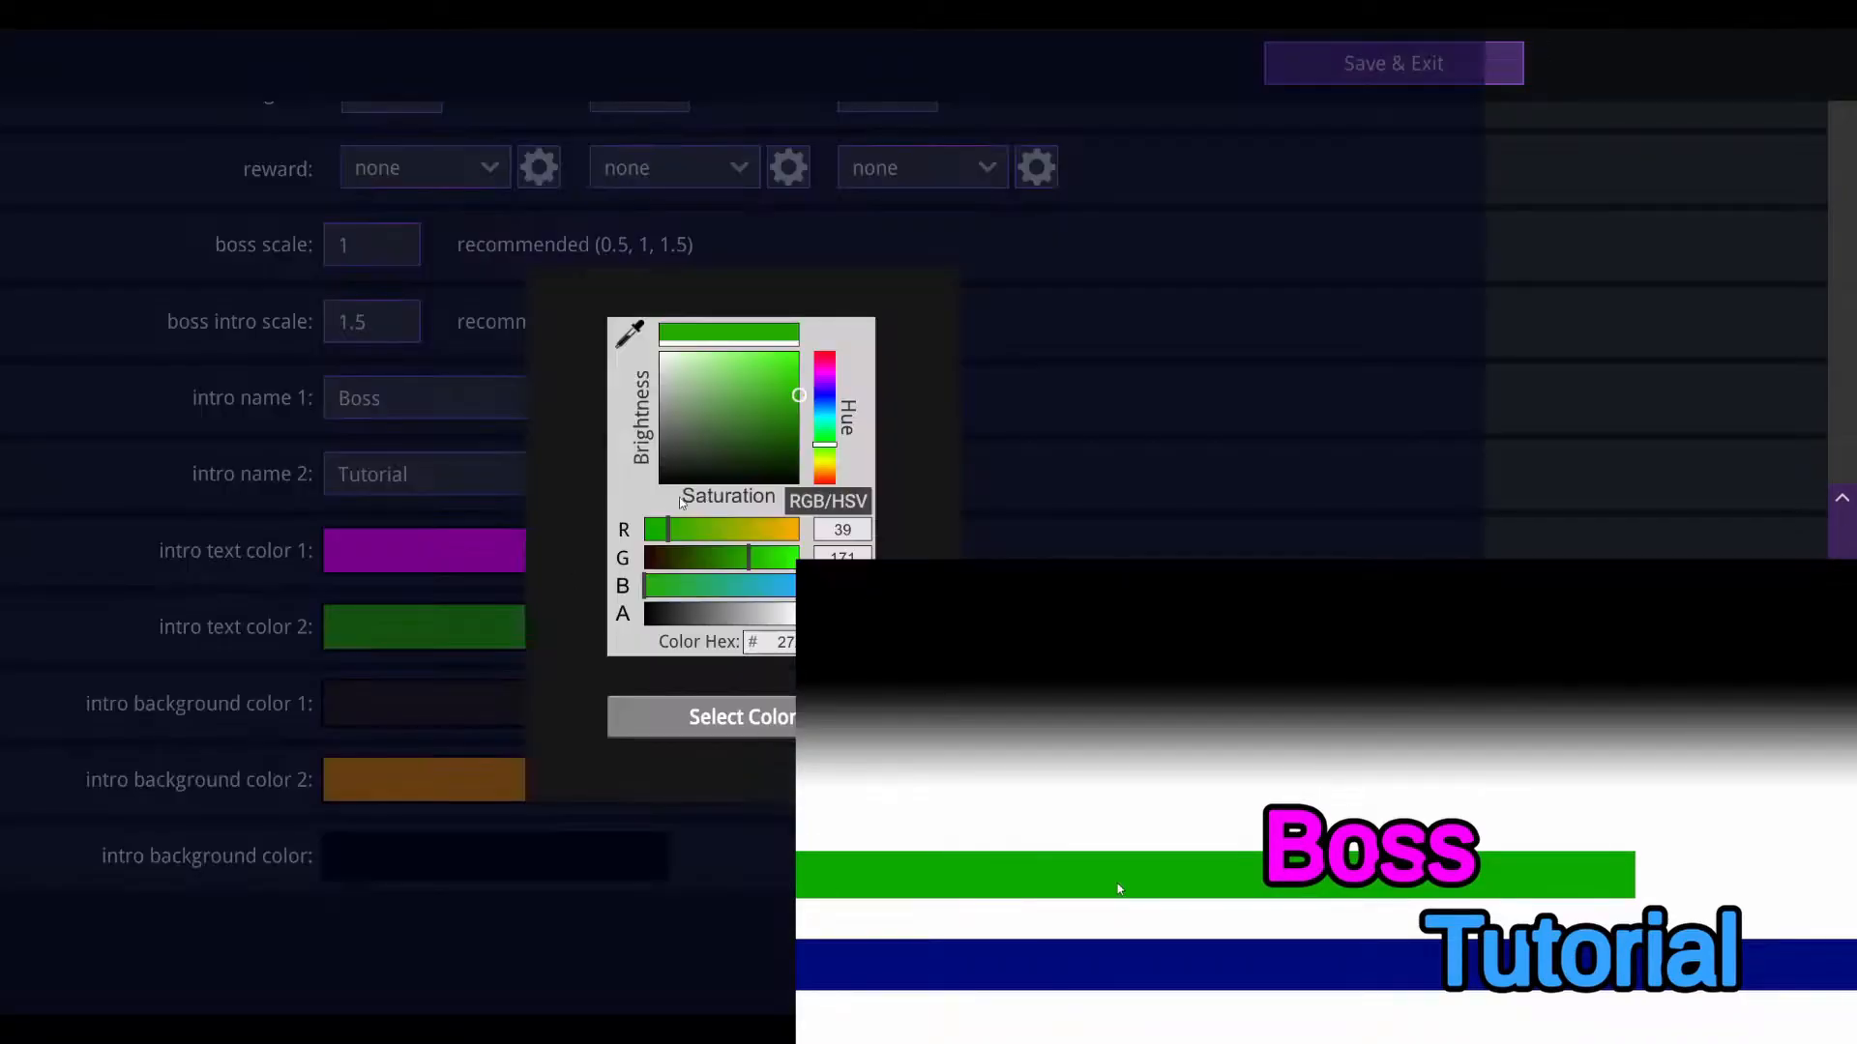
drag(832, 426, 830, 414)
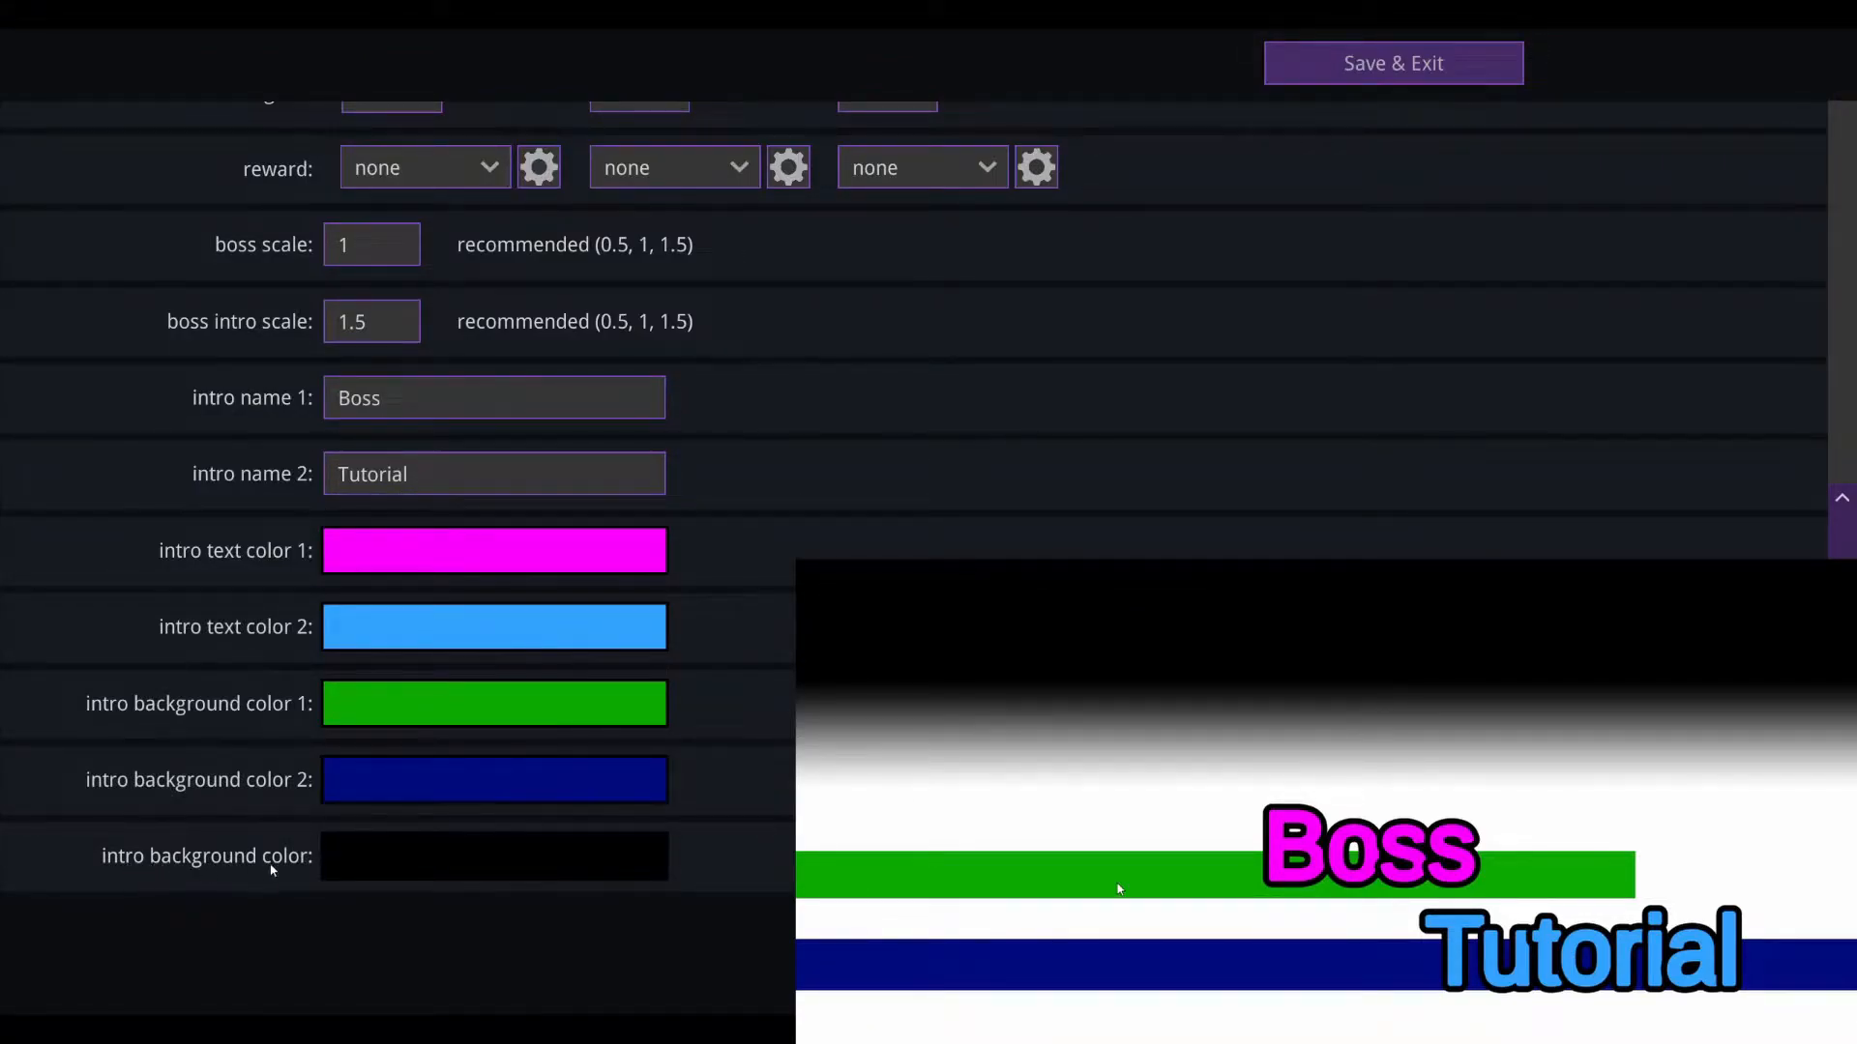
click(422, 873)
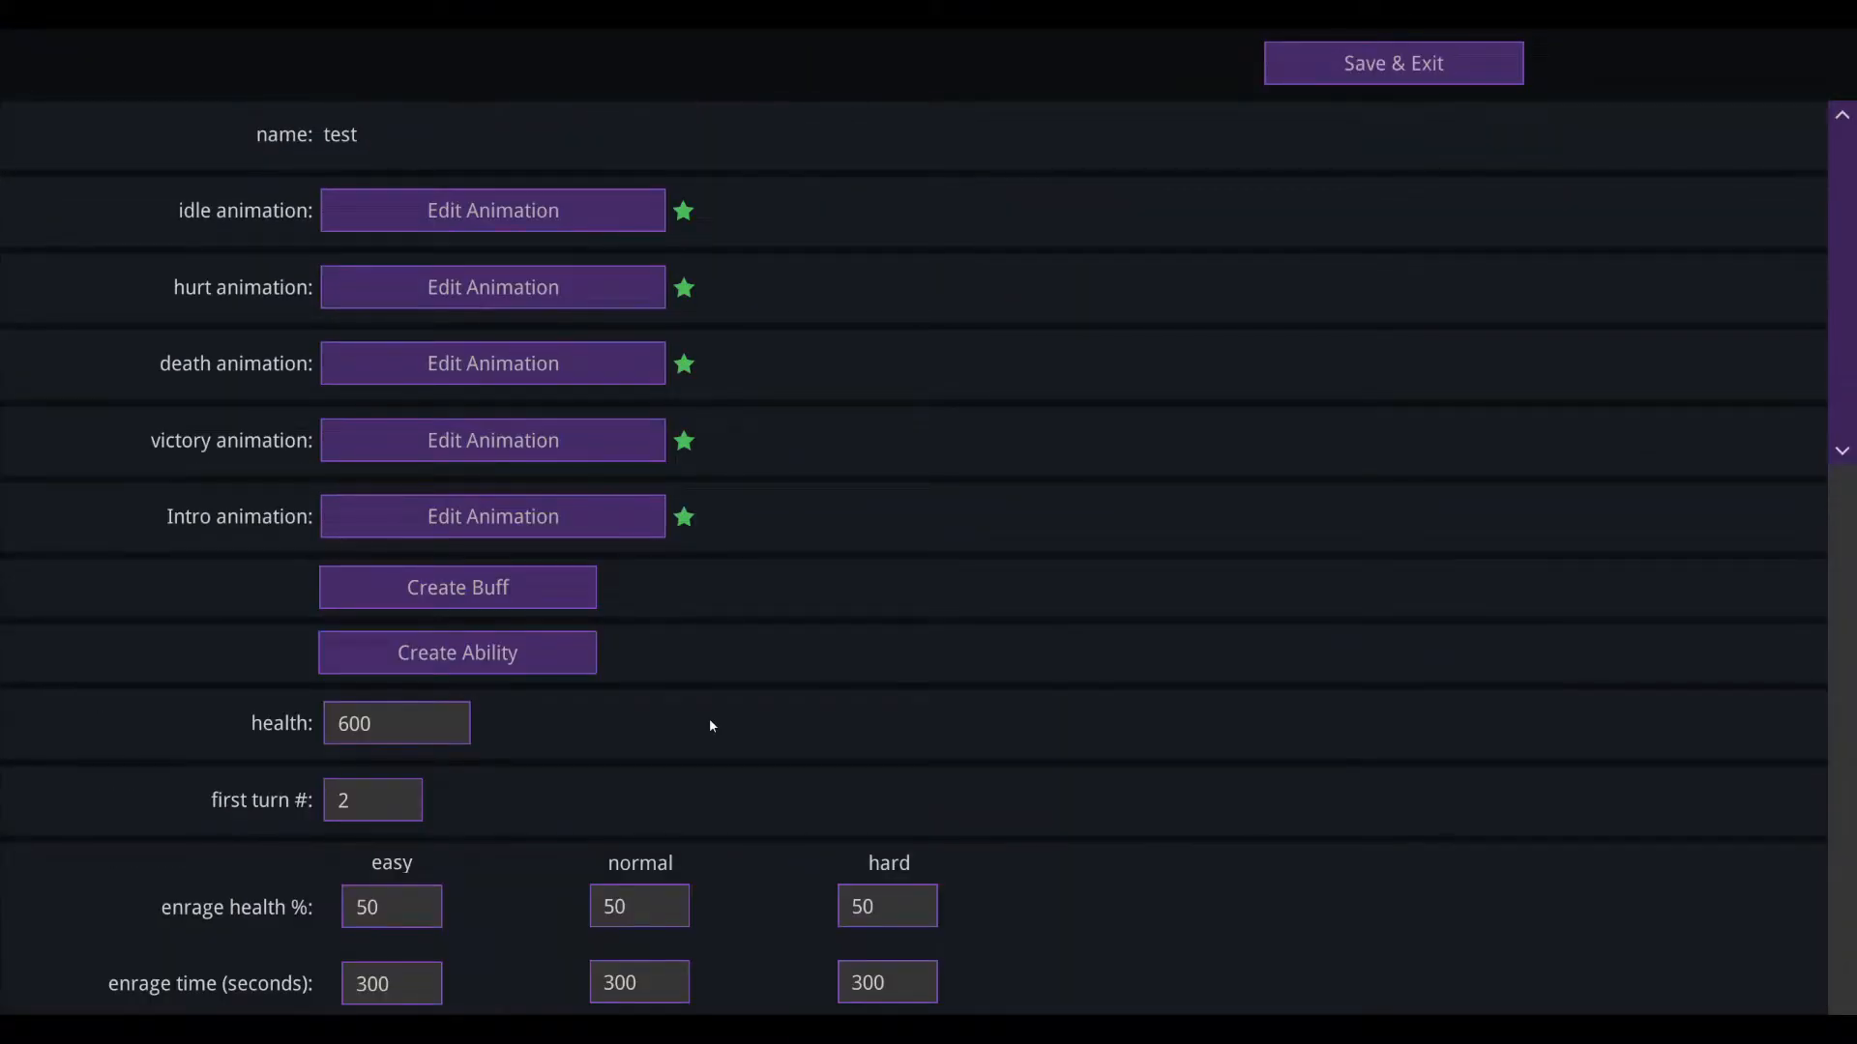
Step: Create a boss ability named attack and open its settings
click(474, 670)
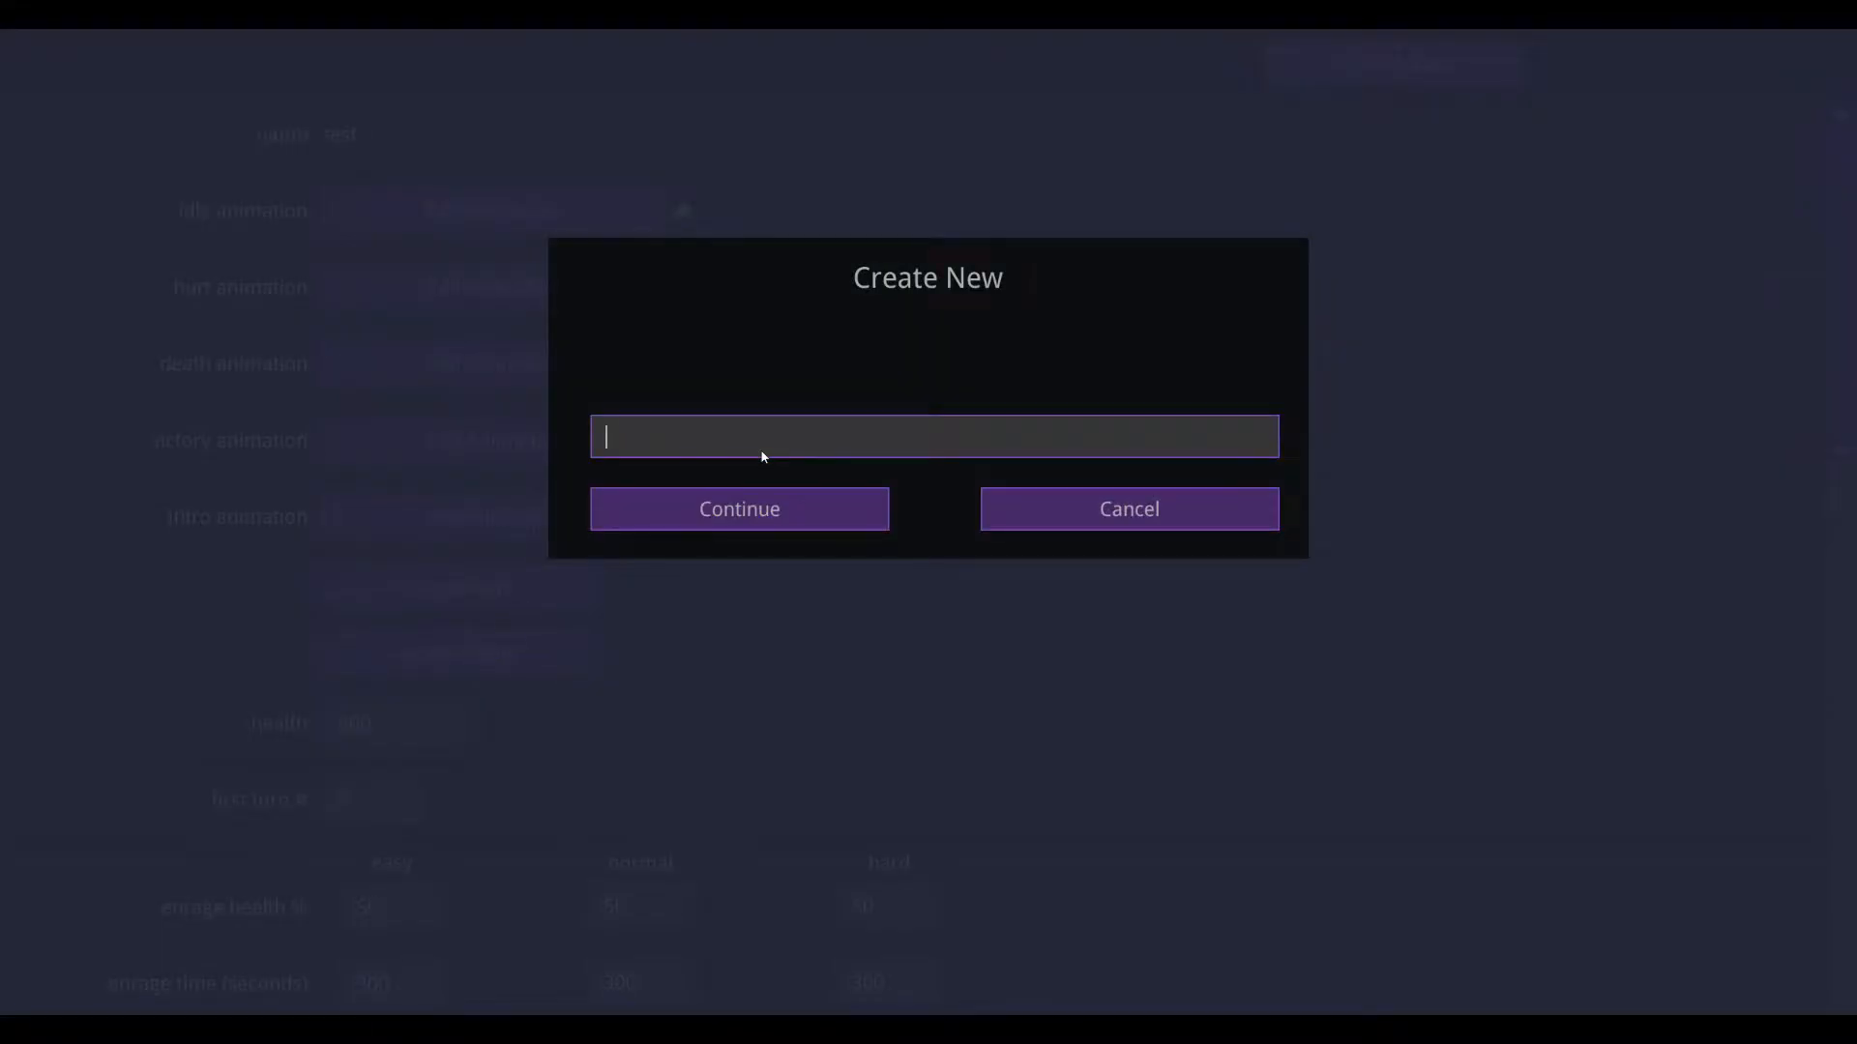
text(attack)
click(717, 511)
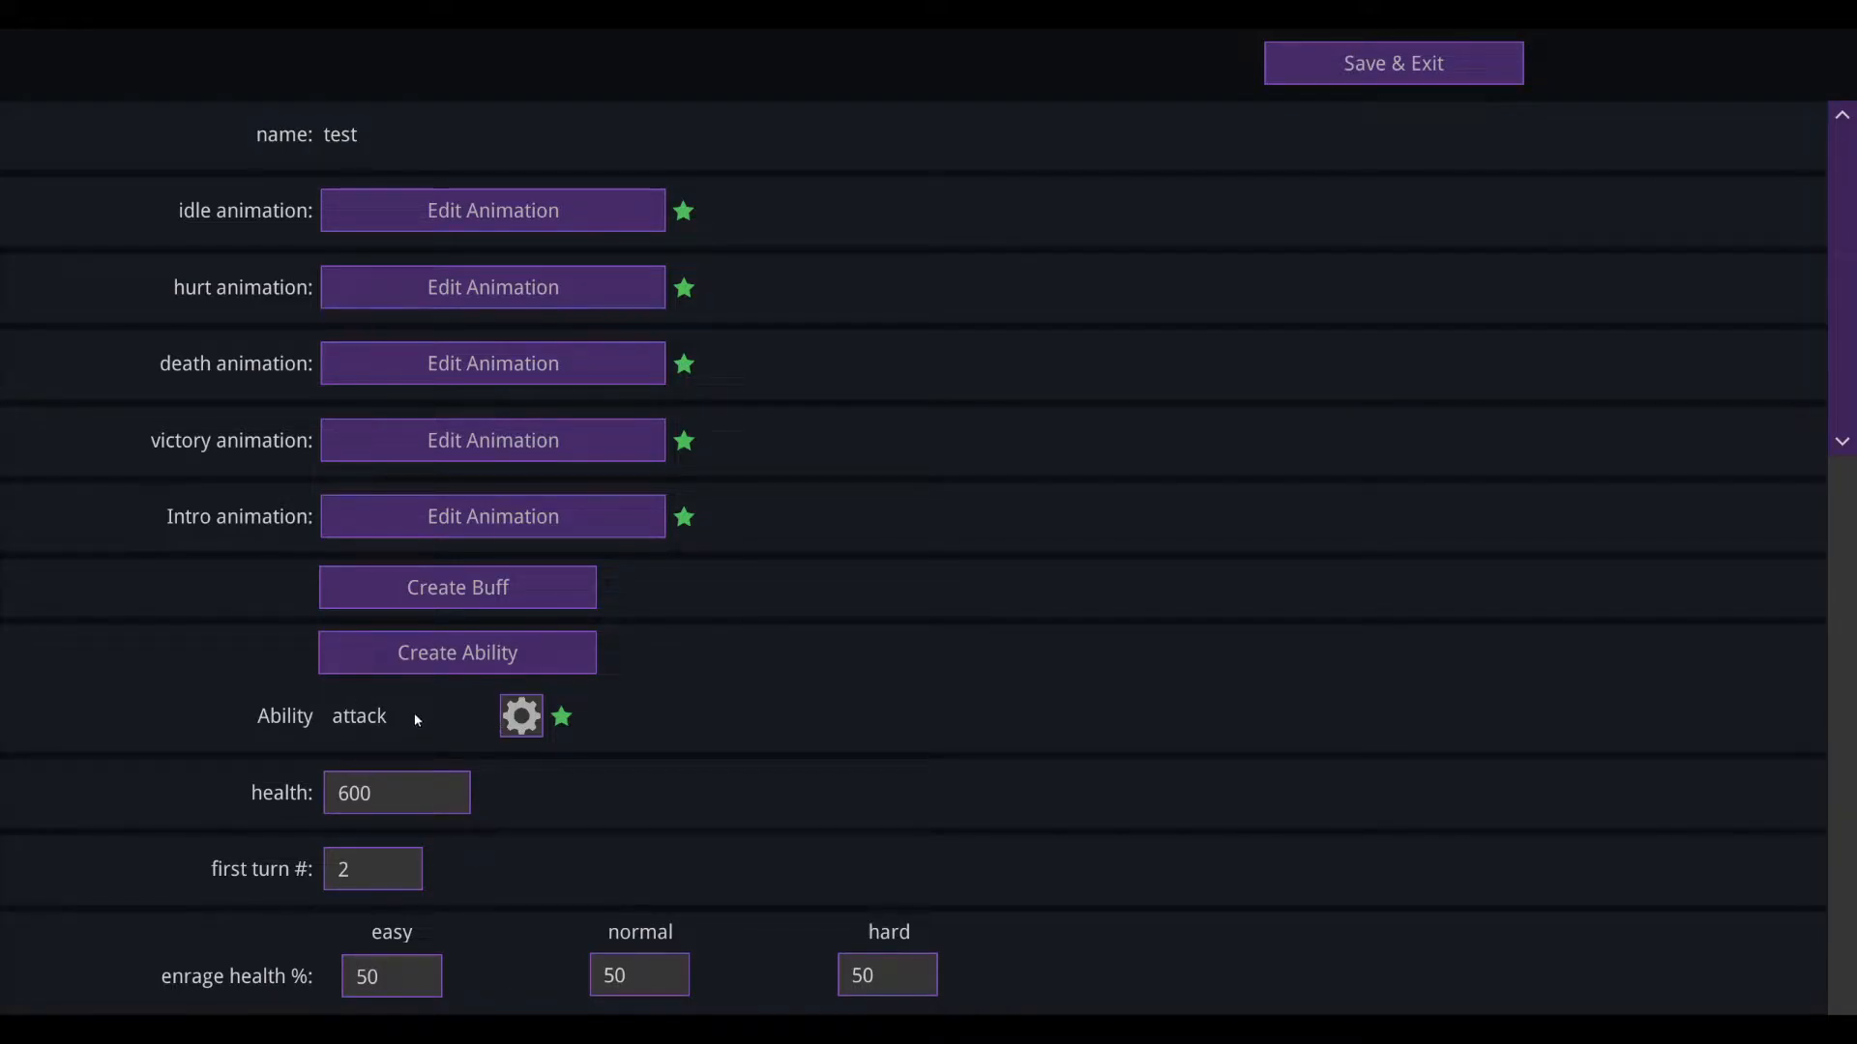
click(521, 716)
click(534, 713)
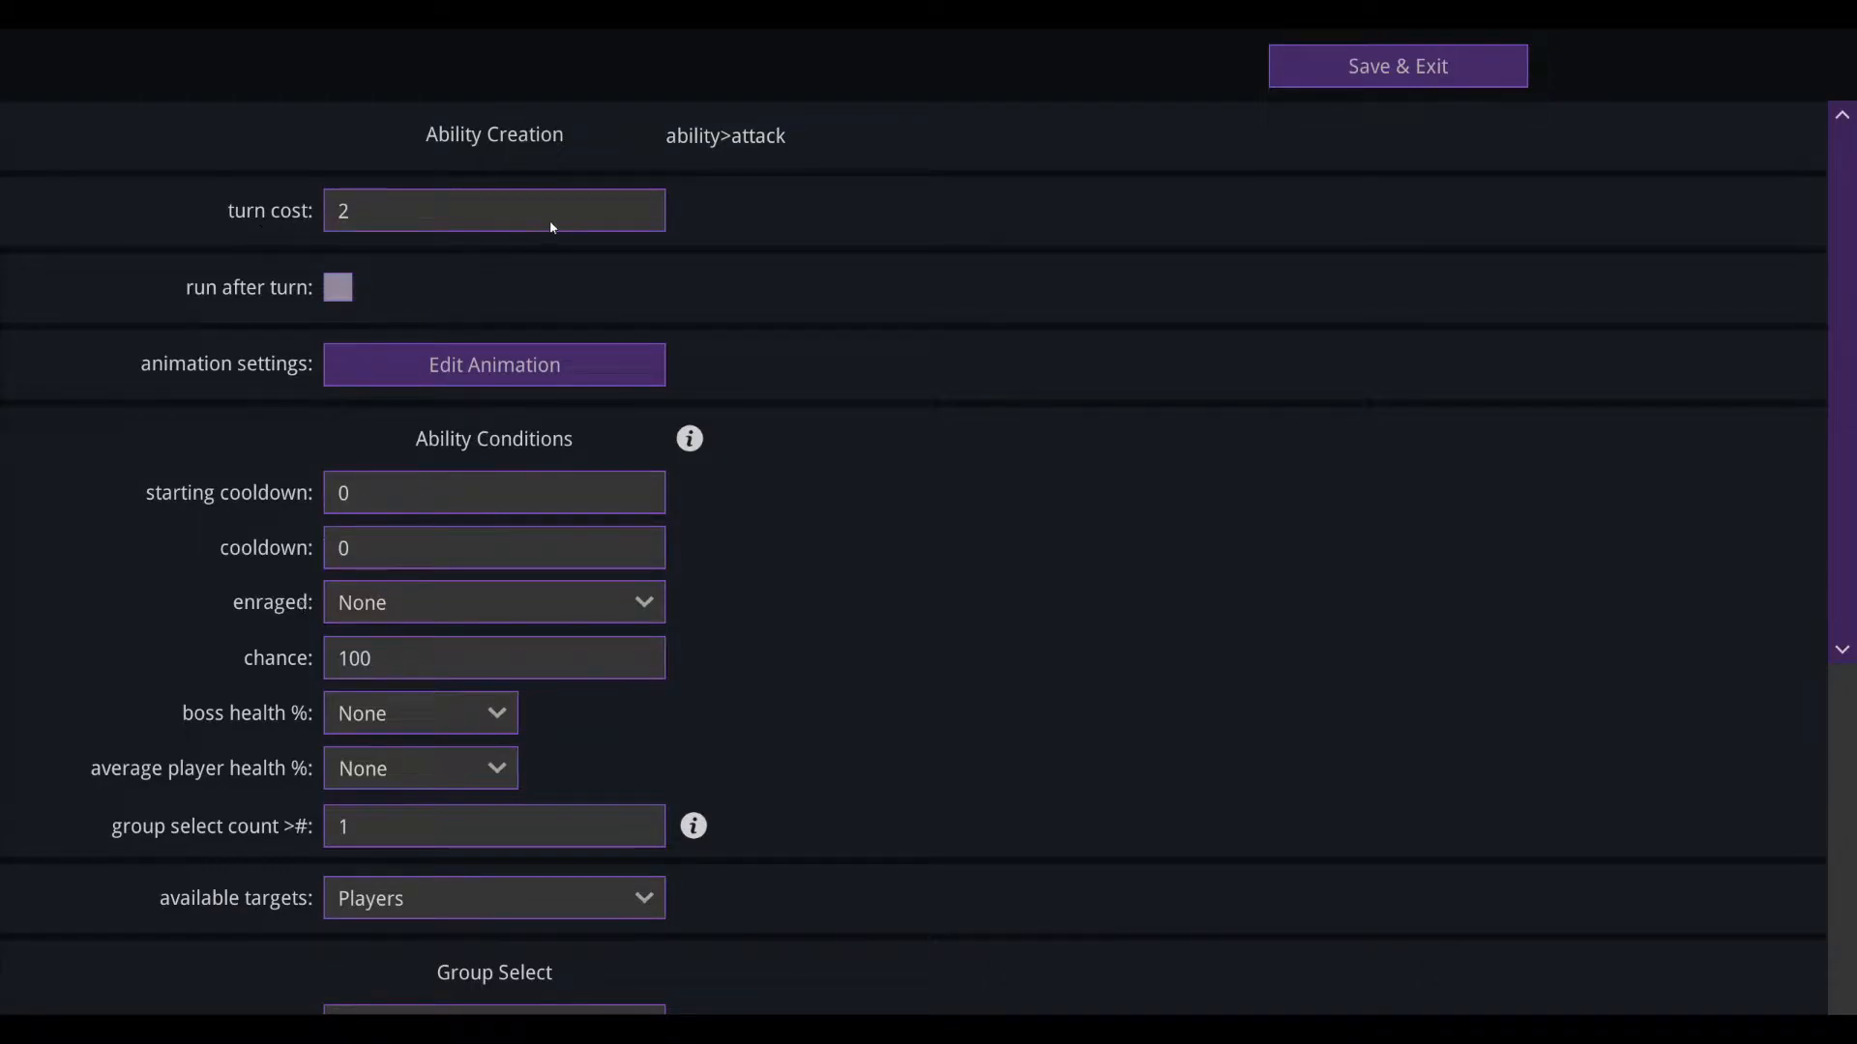
Step: Try a turn cost of 5 for the attack ability
double_click(369, 211)
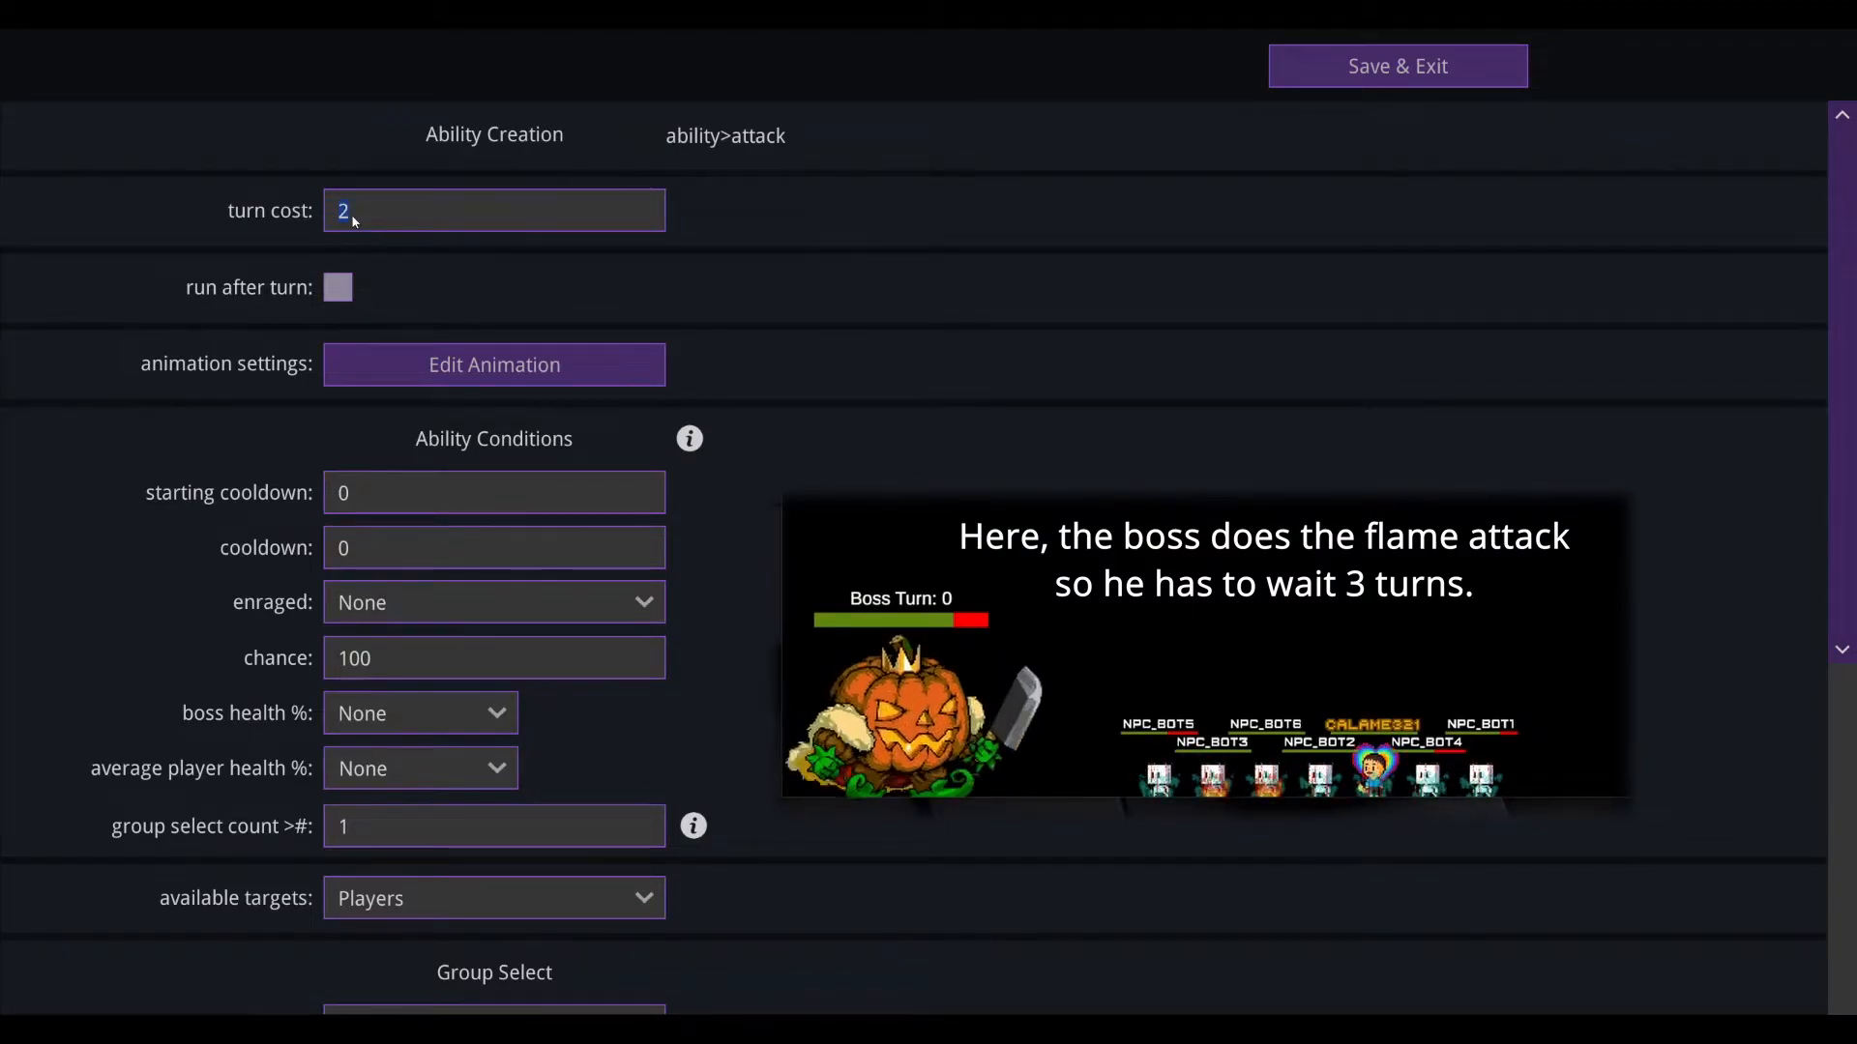
text(5)
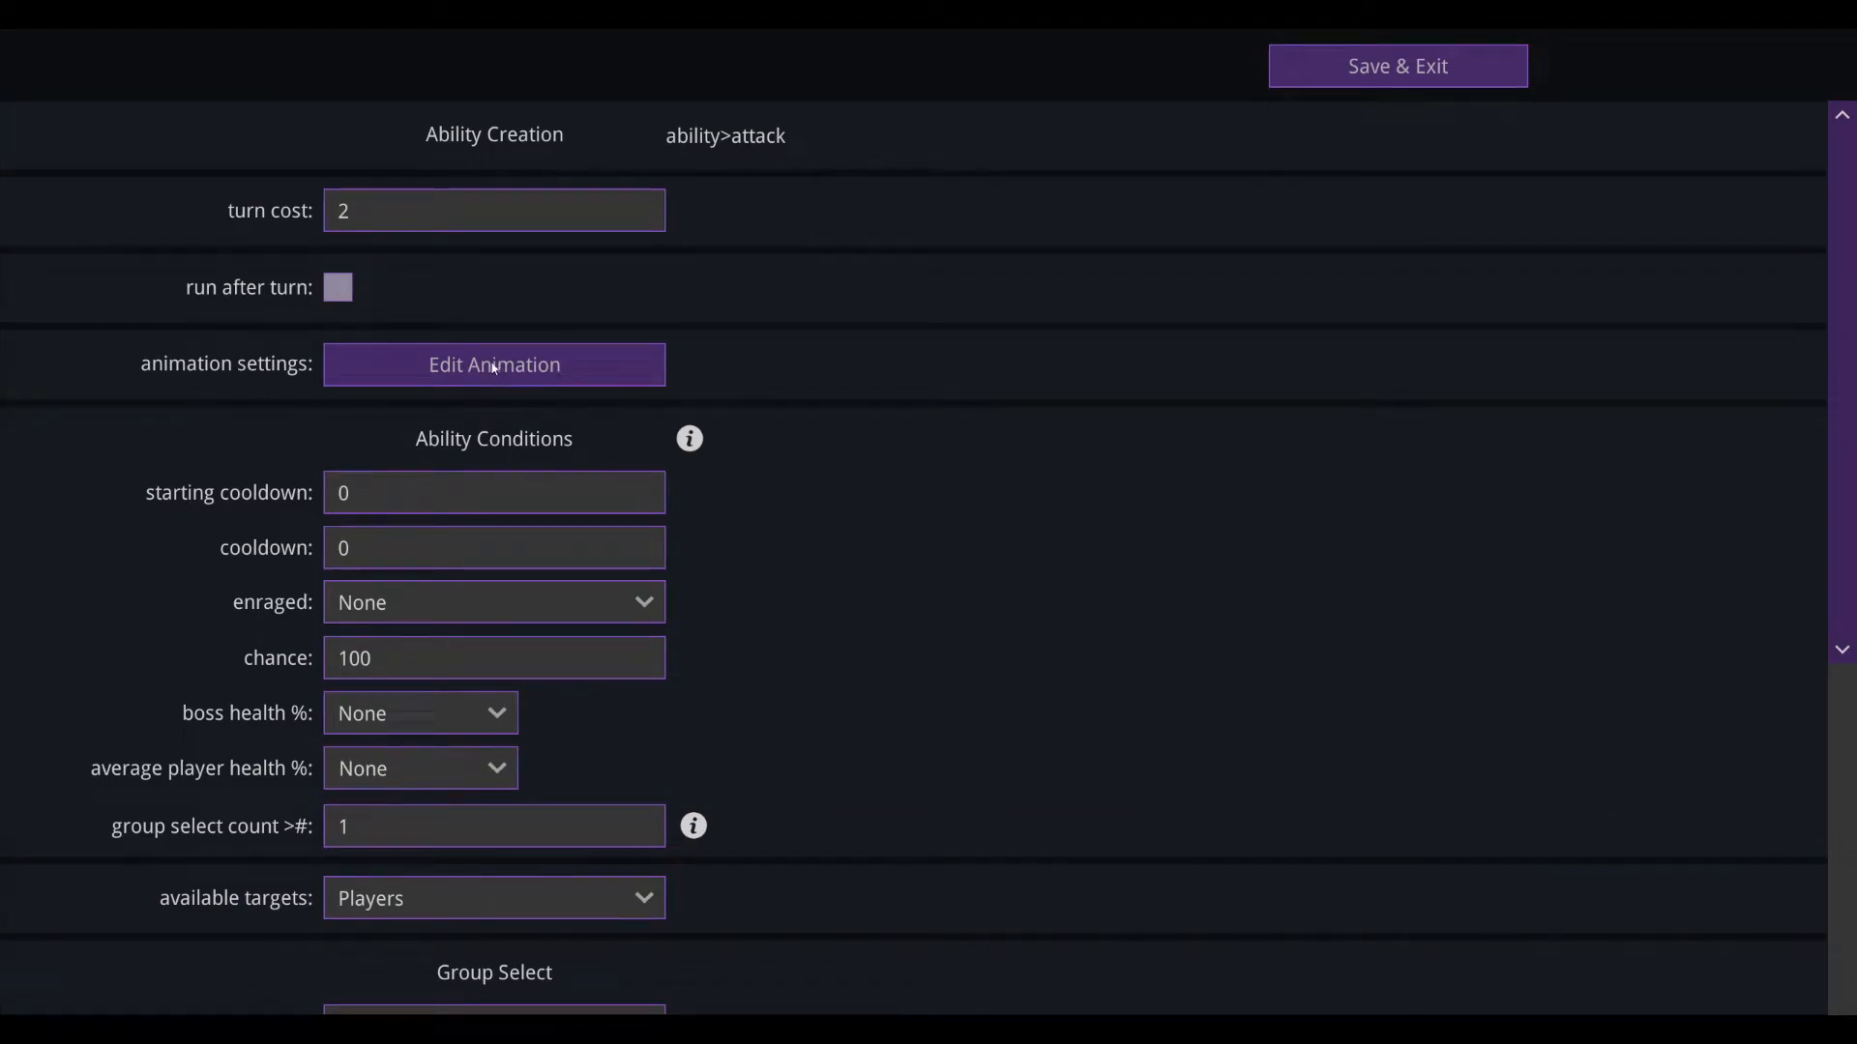
Step: Load the attack sprite sheet as the ability's animation and set the frame width to 64
click(486, 370)
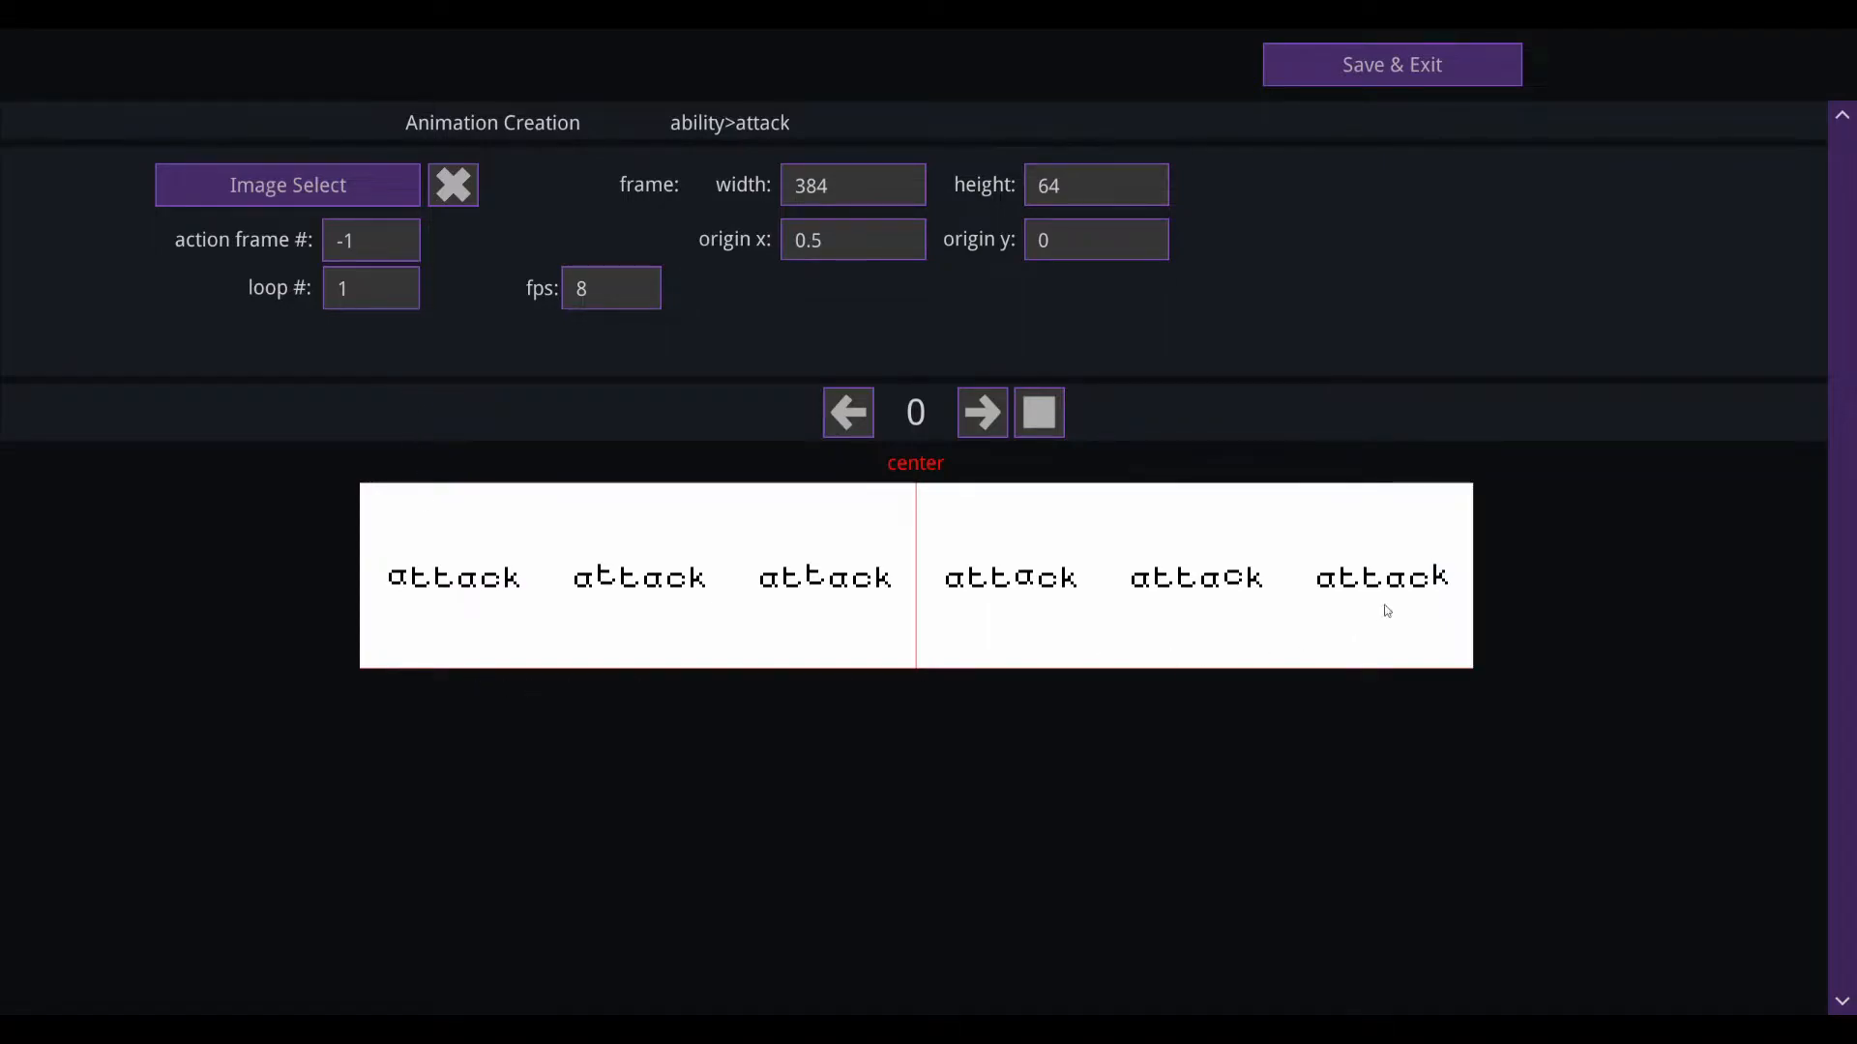
click(855, 192)
text(64)
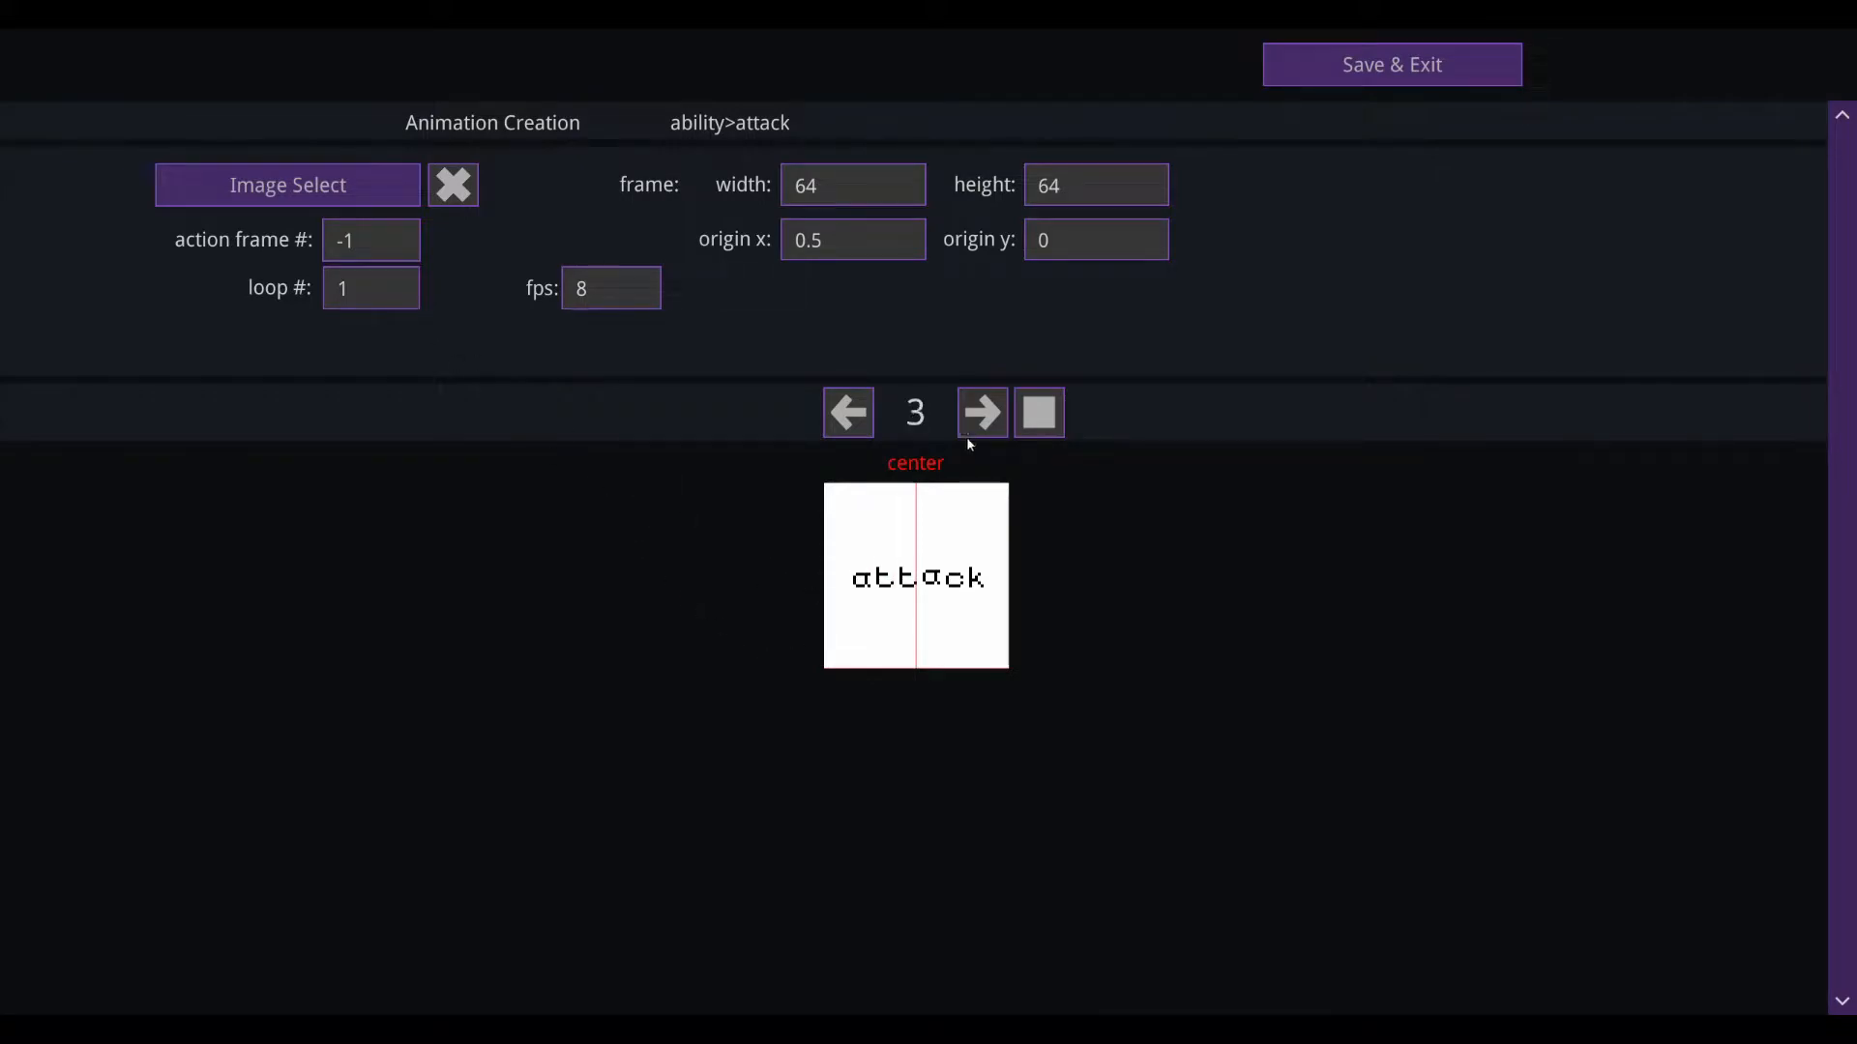
Step: Step through the attack animation's frames, set the action frame number to 3 and save the animation
click(1020, 418)
click(982, 413)
click(983, 413)
click(983, 413)
text(3)
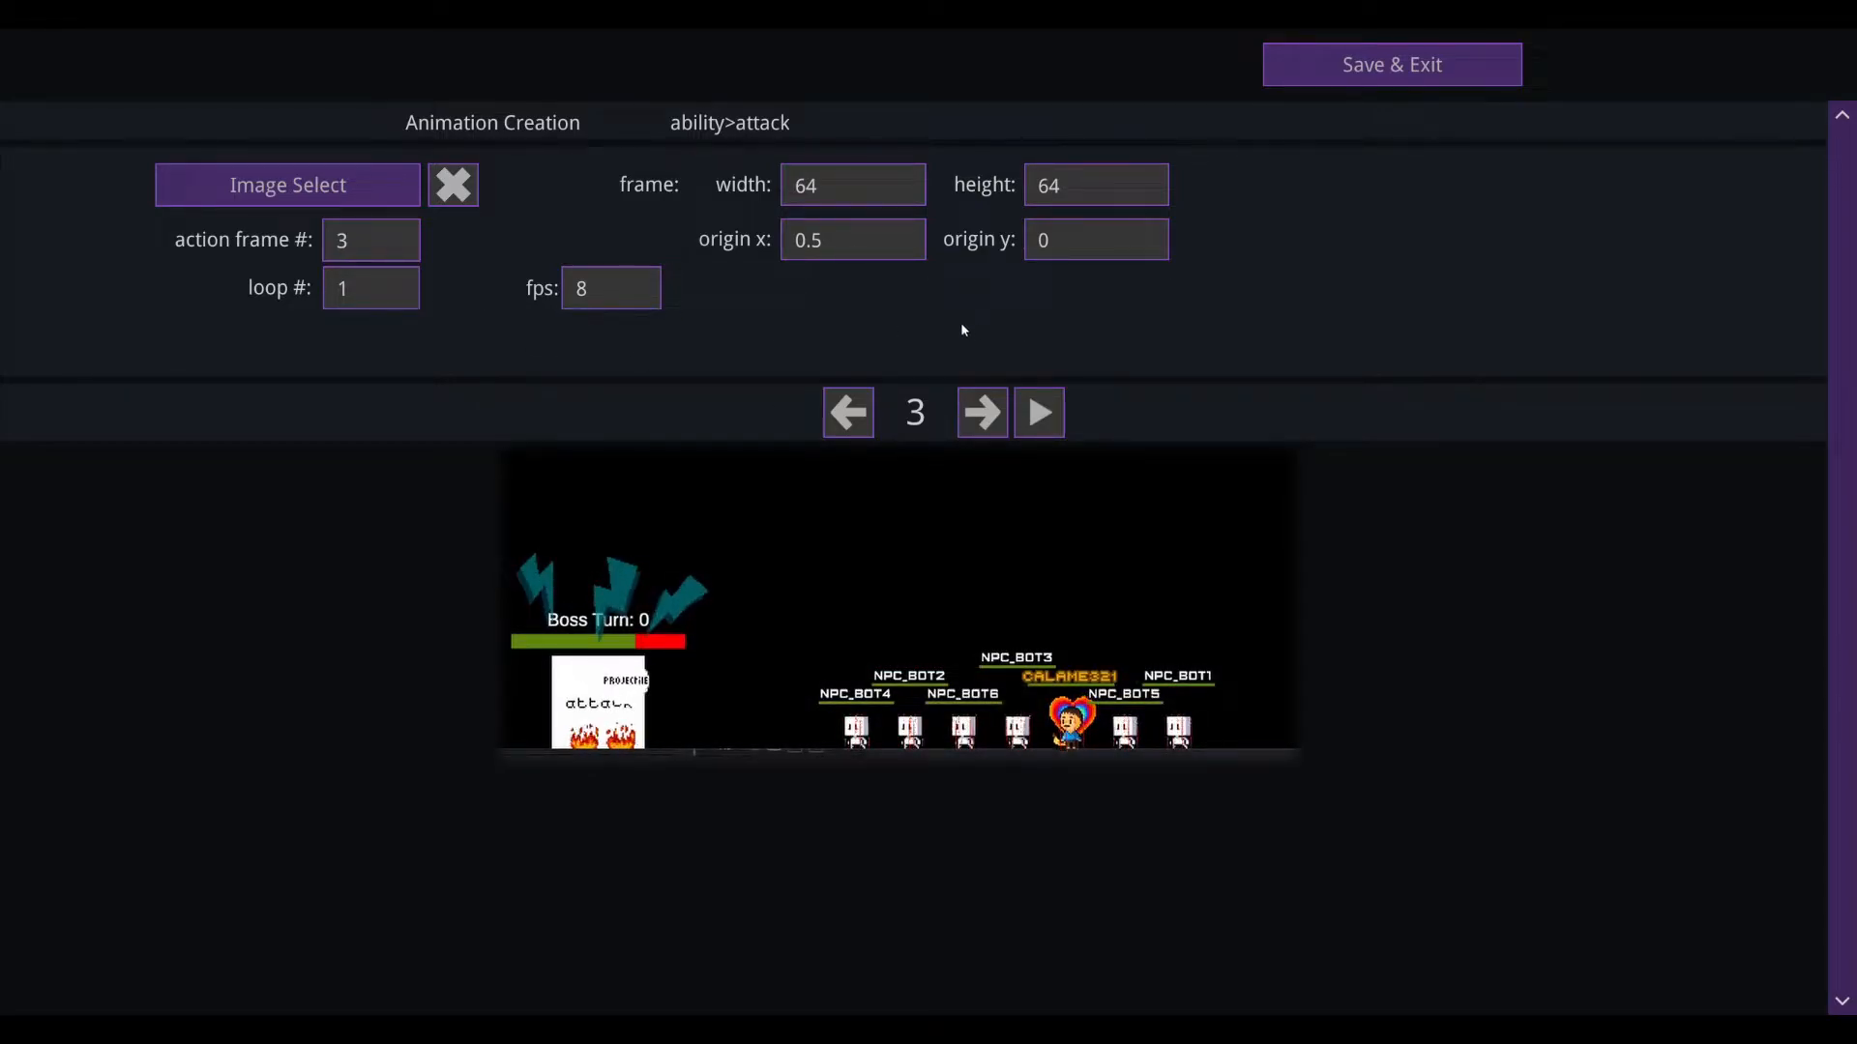
click(1353, 75)
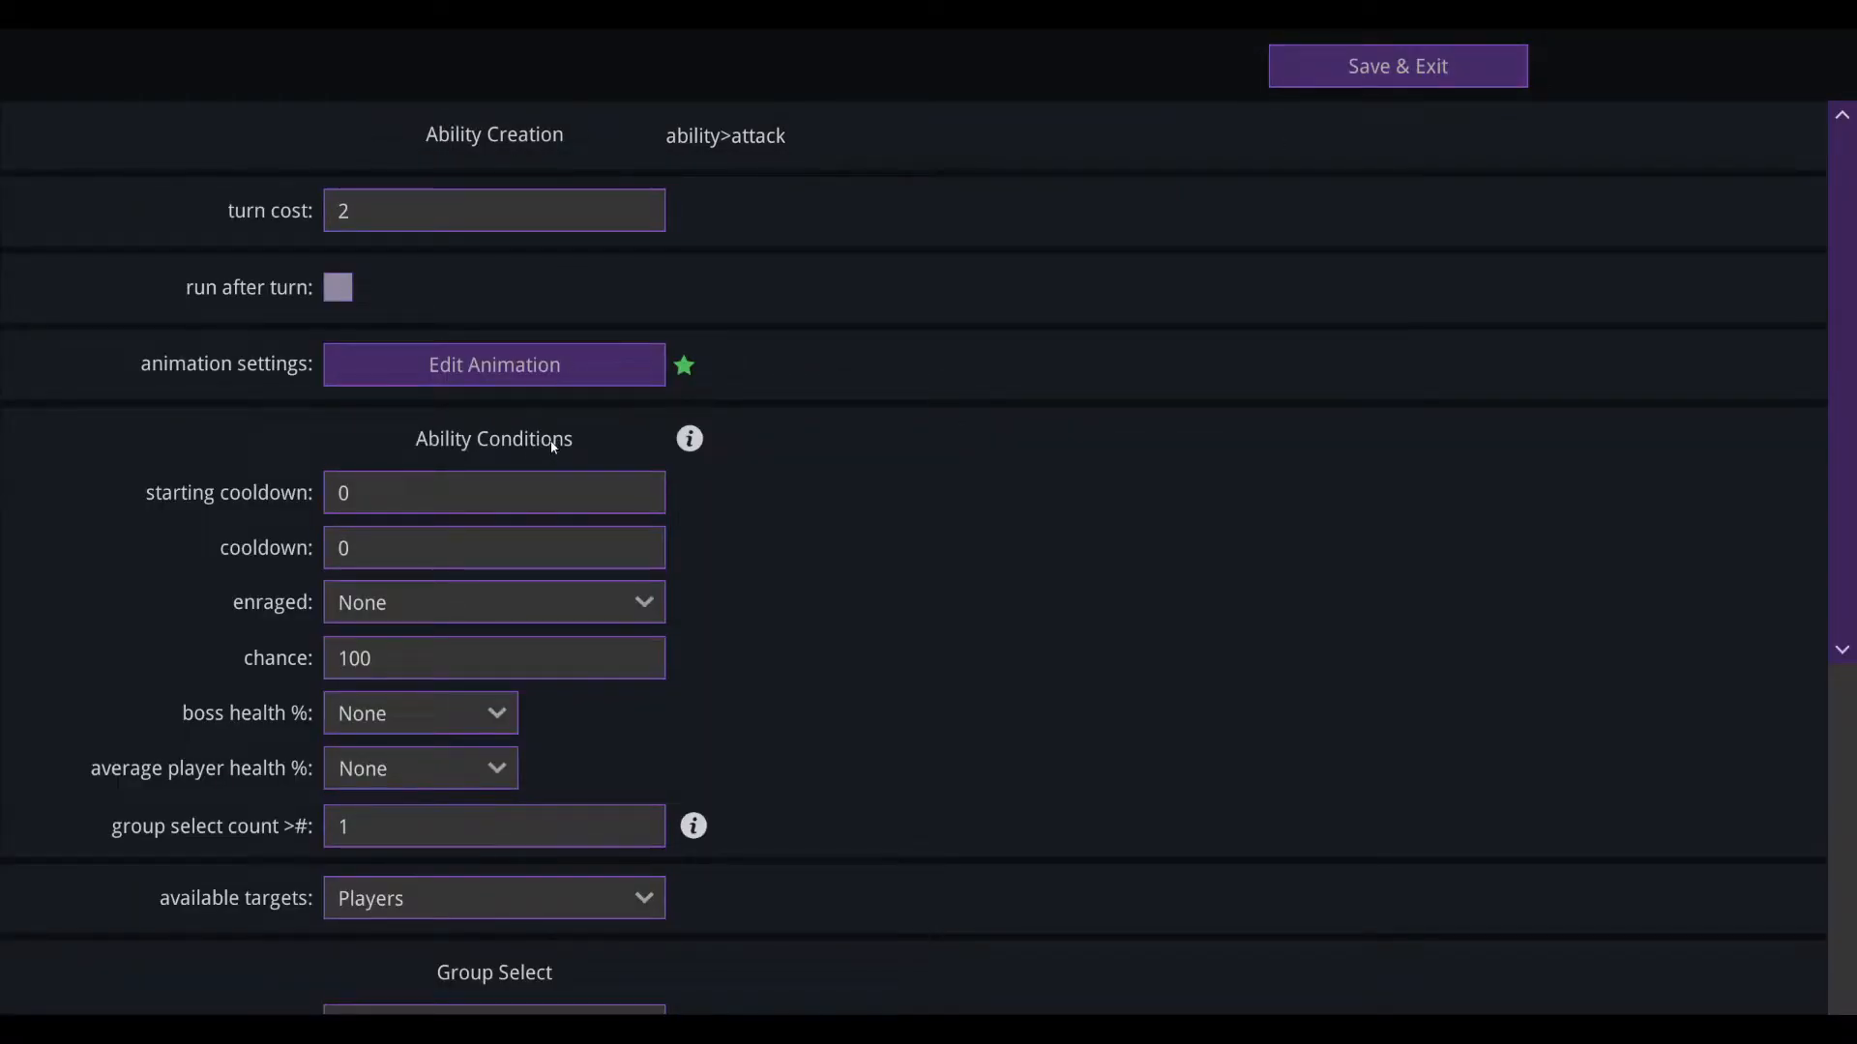
Step: Try a starting cooldown of 20 and a cooldown of 5 for the attack ability, and set both back to 0
mouse_move(693, 444)
click(1395, 73)
text(20)
drag(386, 497, 338, 501)
text(0)
key(Tab)
click(352, 564)
text(5)
key(BackSpace)
text(0)
Step: Try both enraged options and a chance of 50 as attack ability conditions, and reopen the ability's settings from the boss page
click(383, 599)
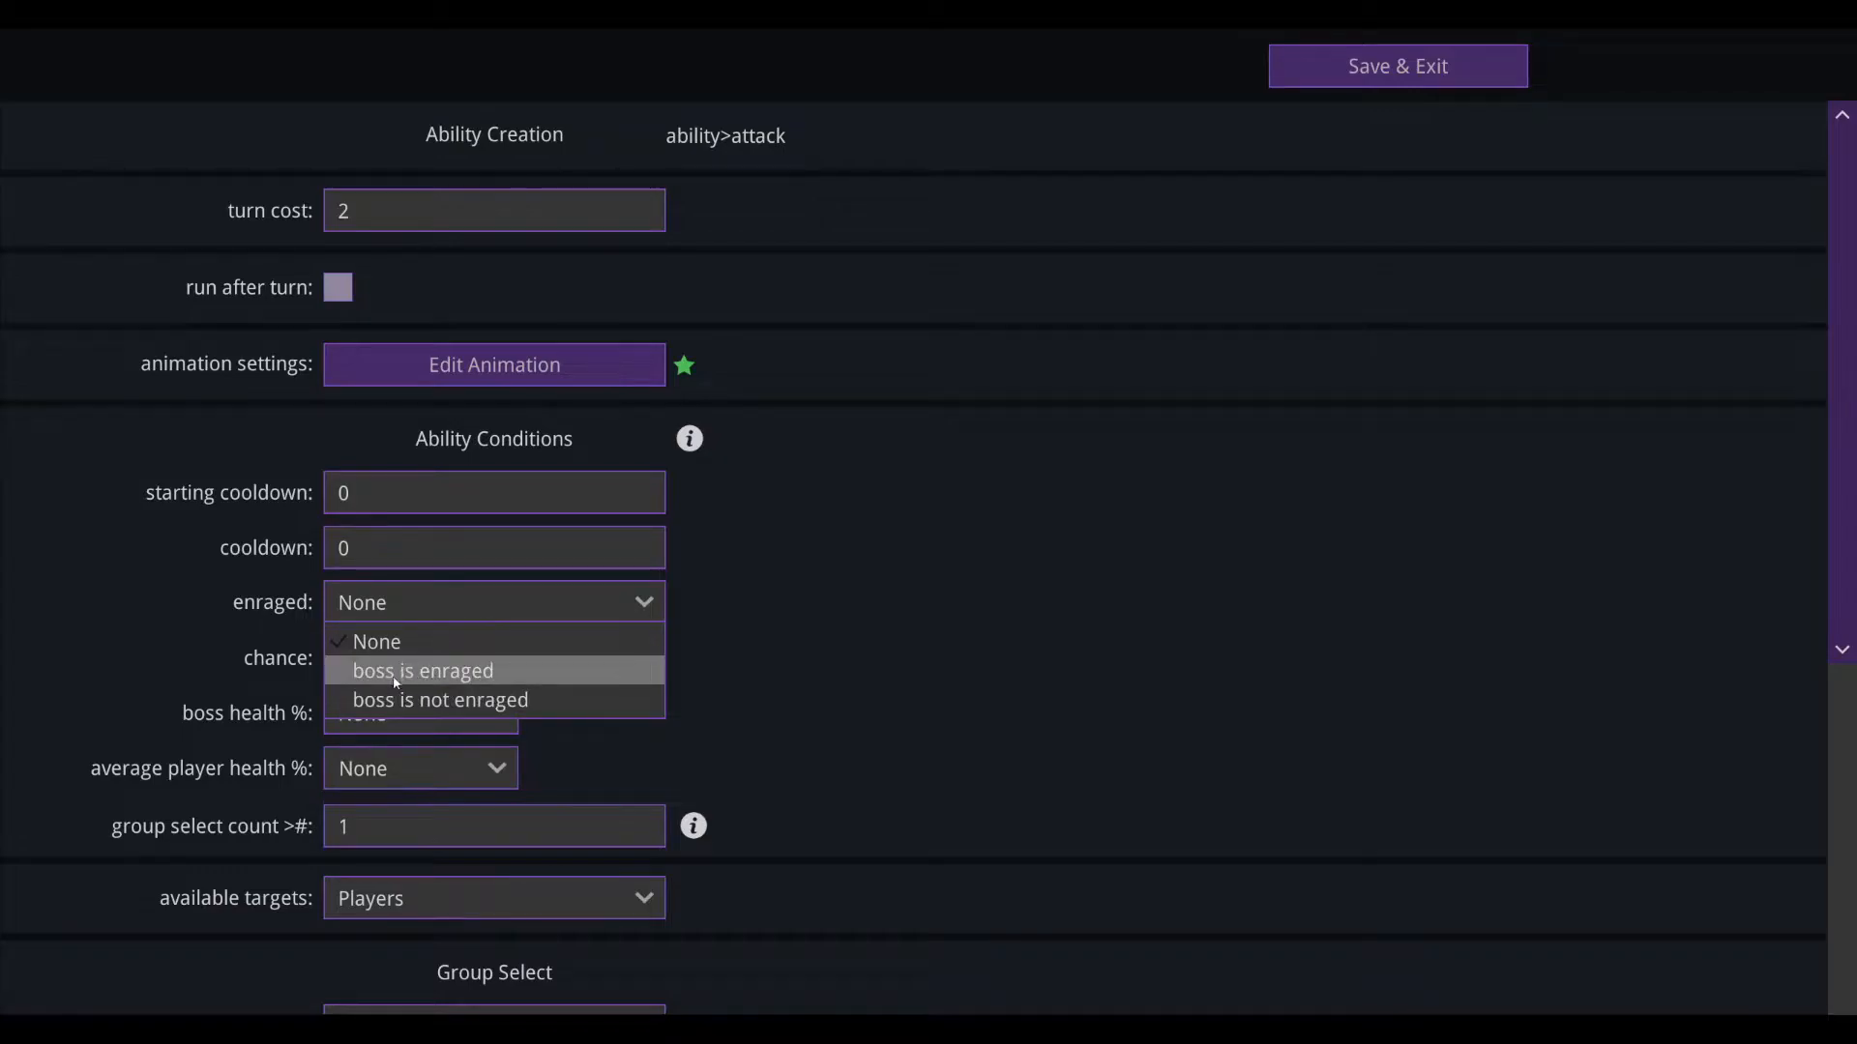
click(396, 677)
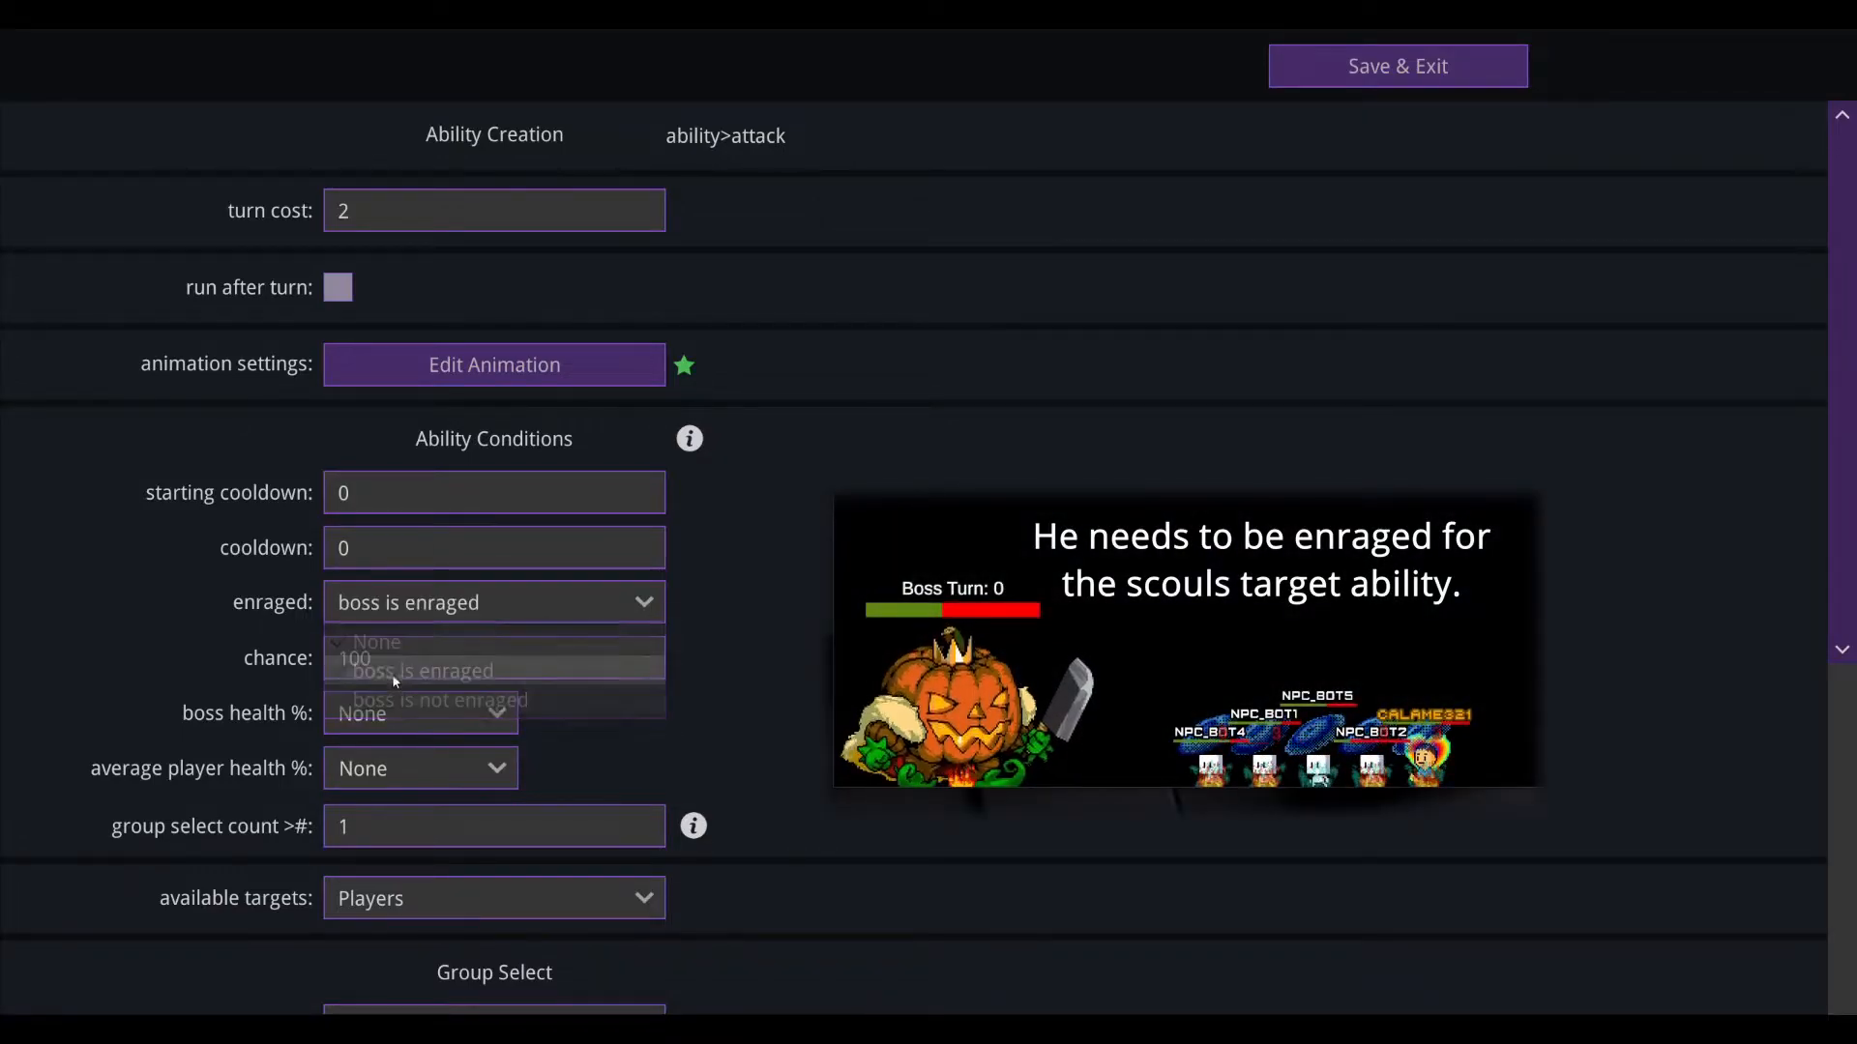
click(465, 608)
click(440, 699)
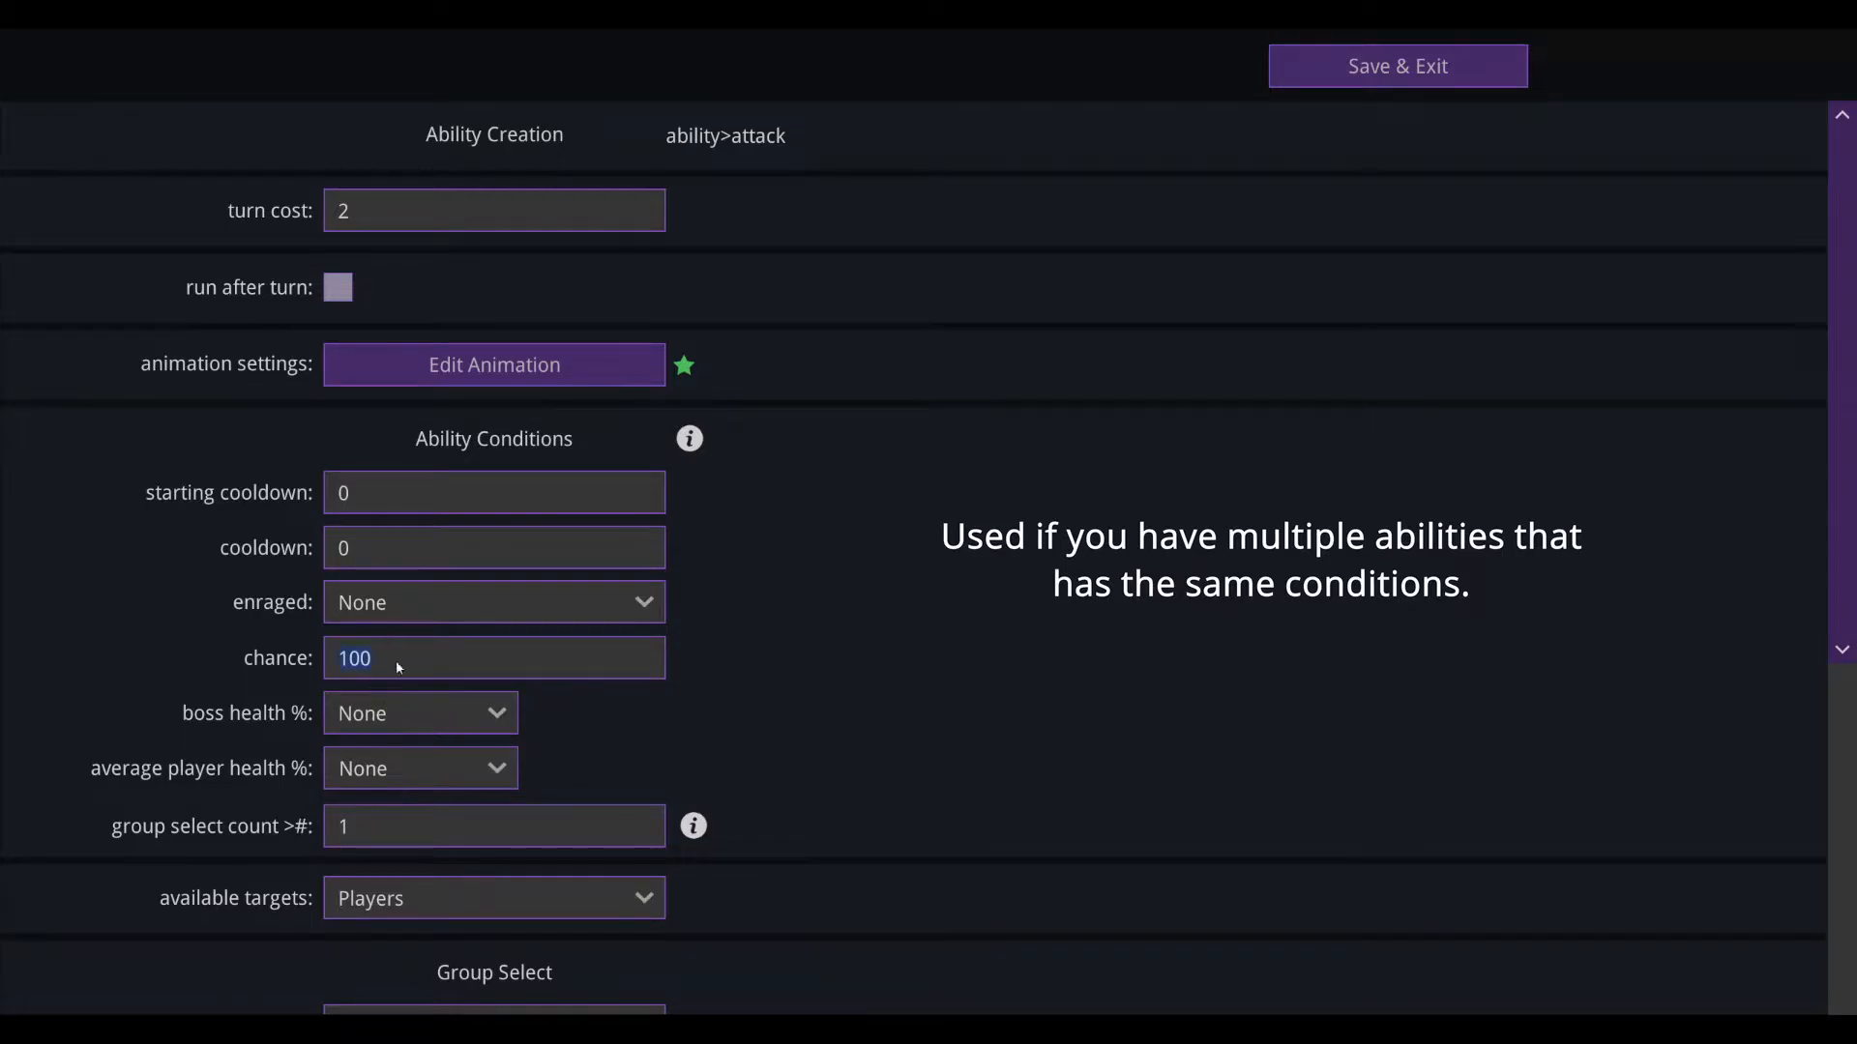
text(50)
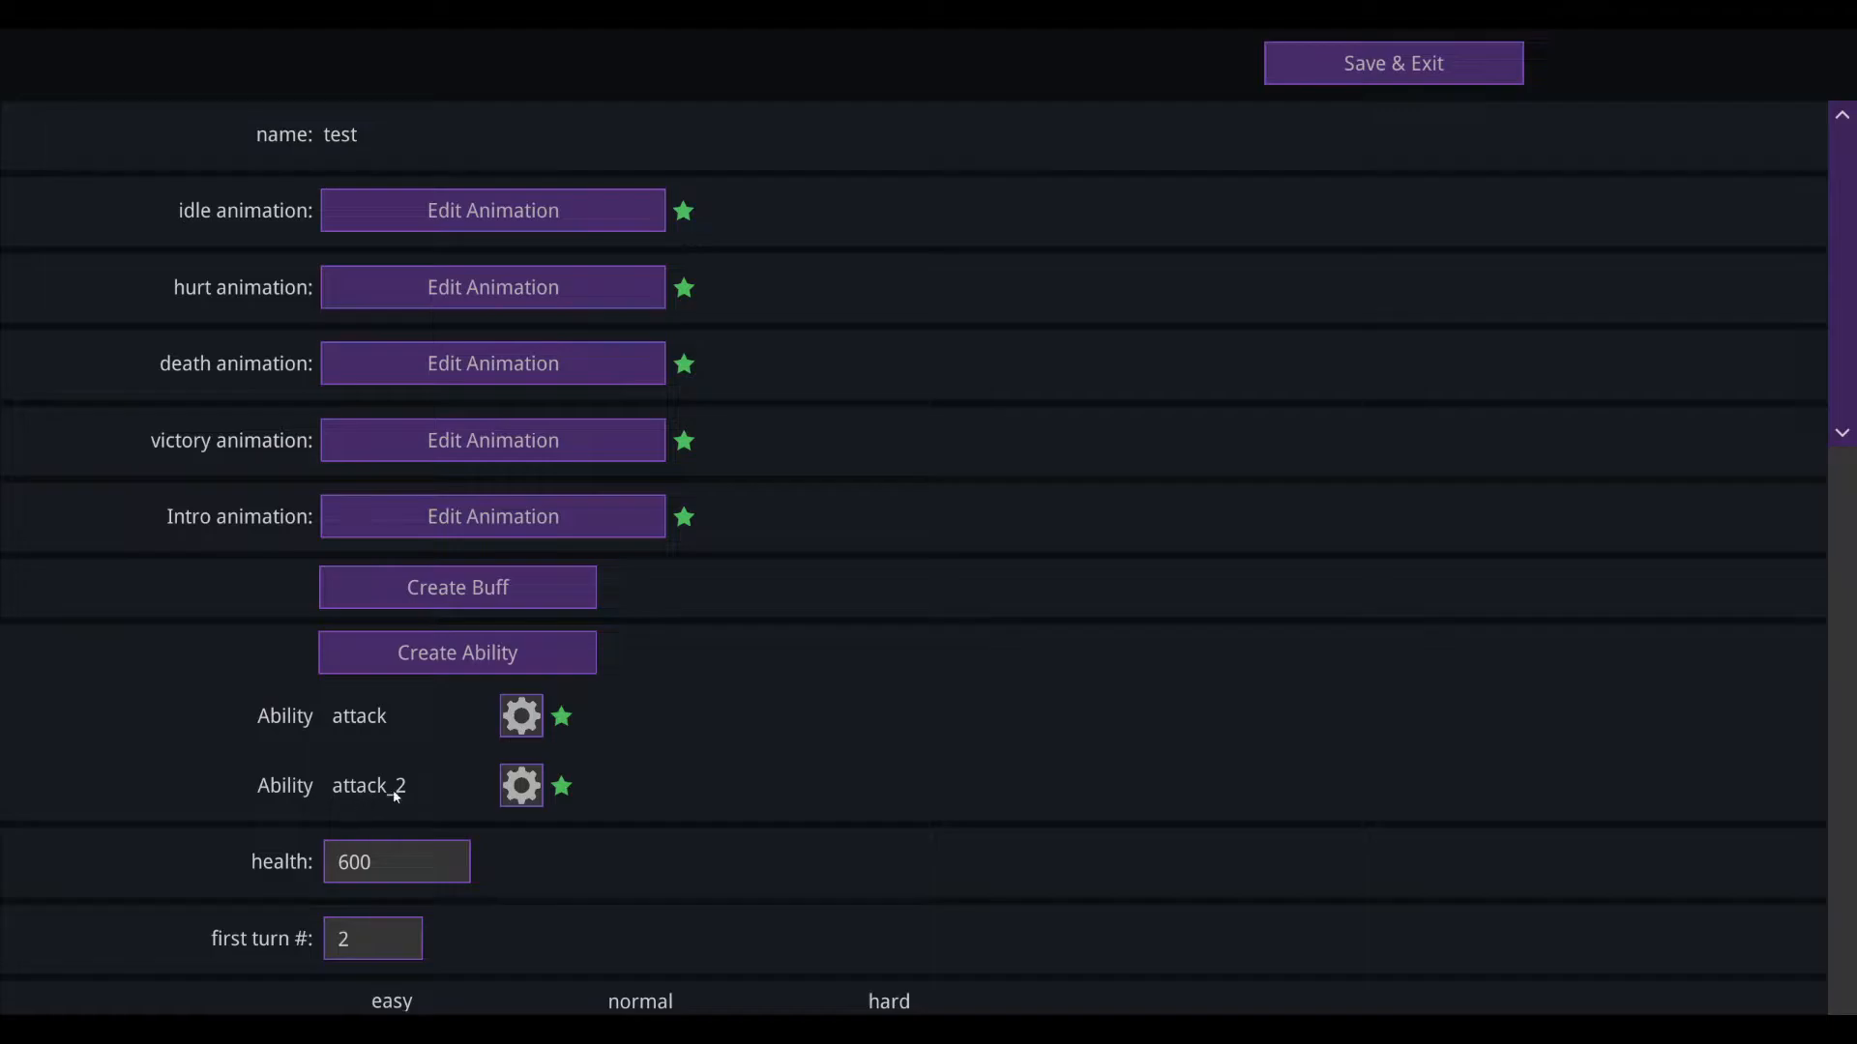
click(537, 716)
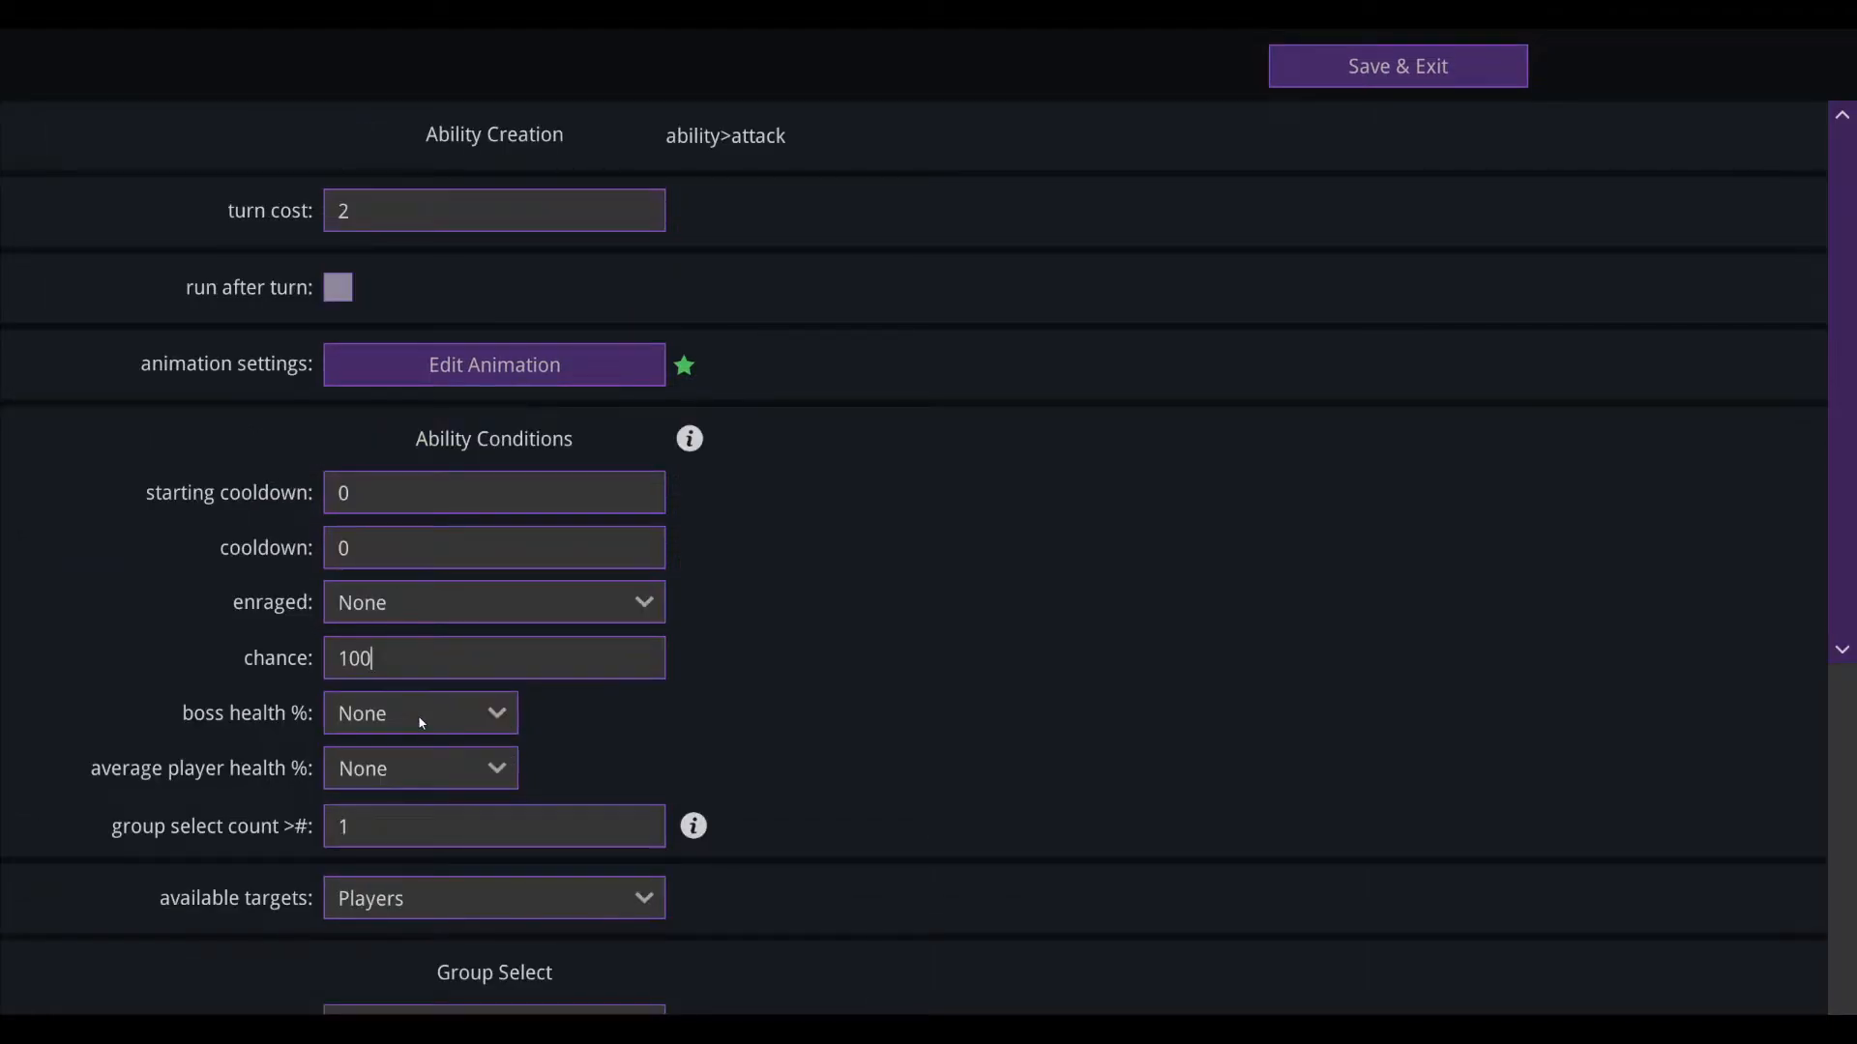
Step: Try Greater than and Less than for the ability's boss health condition and set it back to None
click(420, 718)
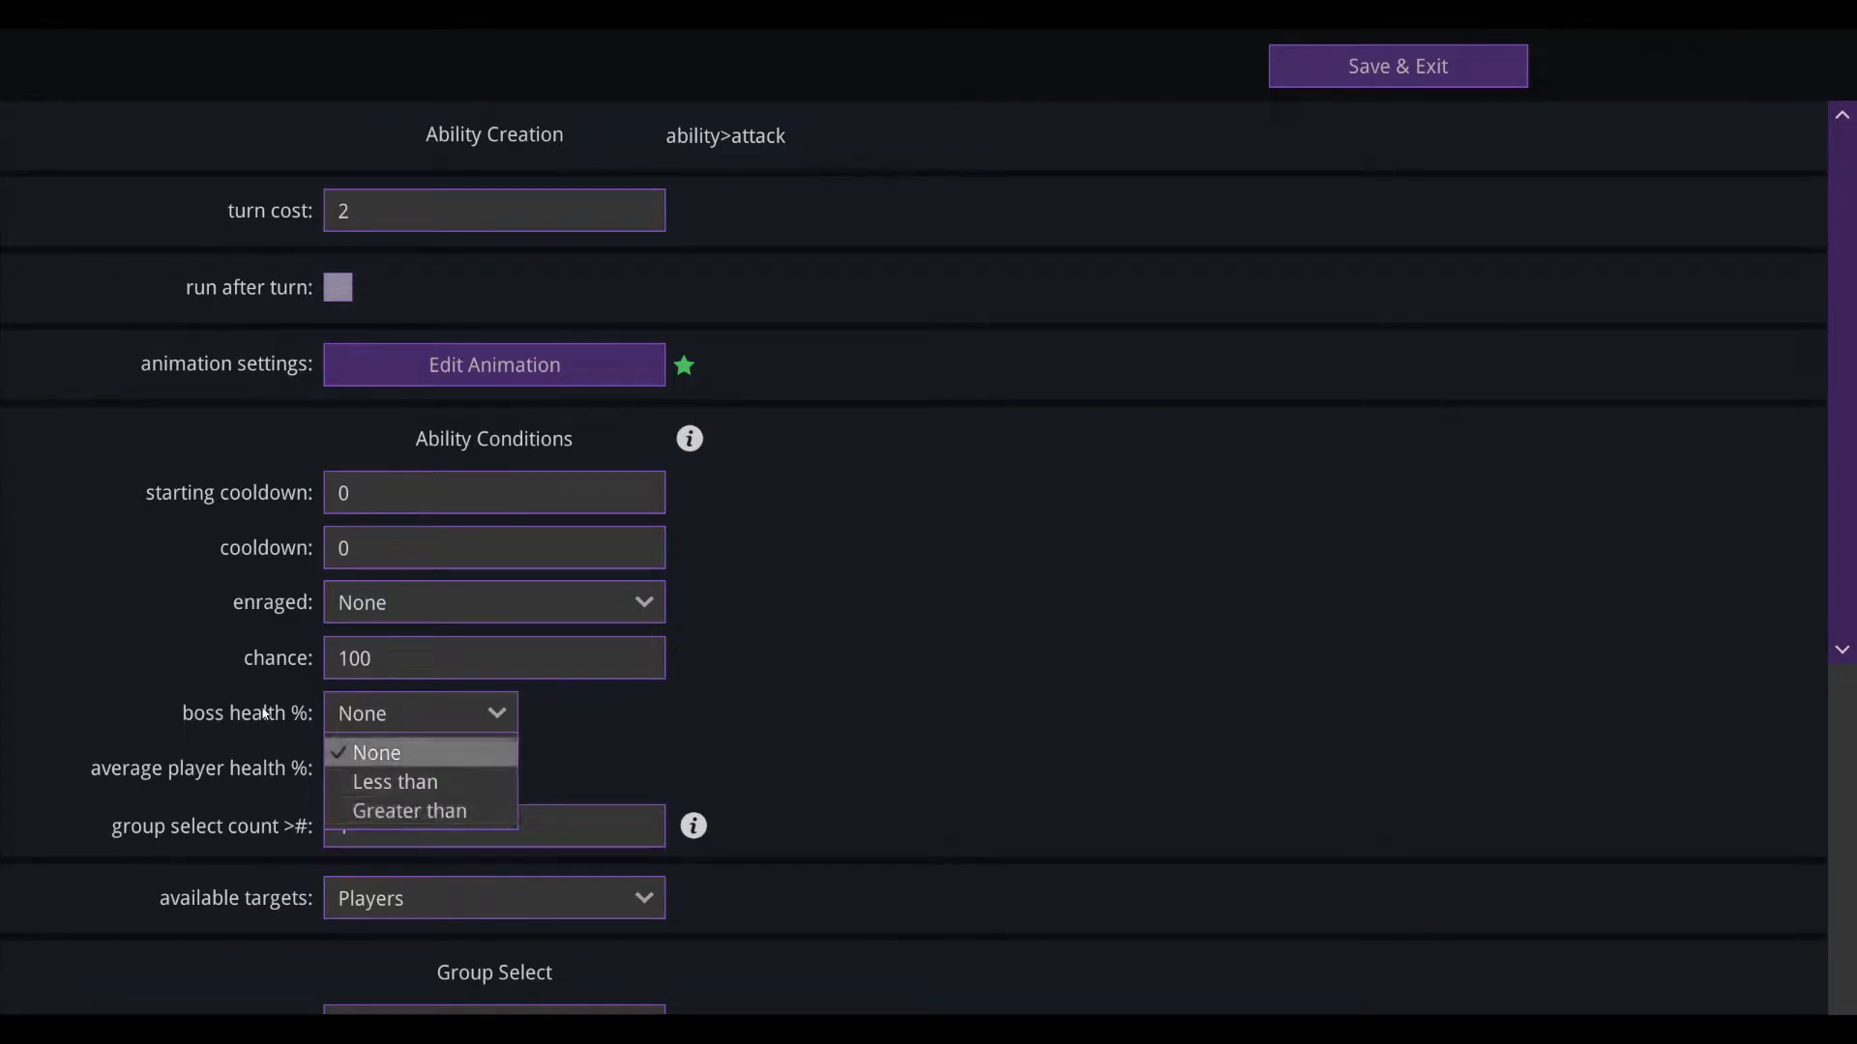
click(414, 812)
click(498, 716)
click(464, 780)
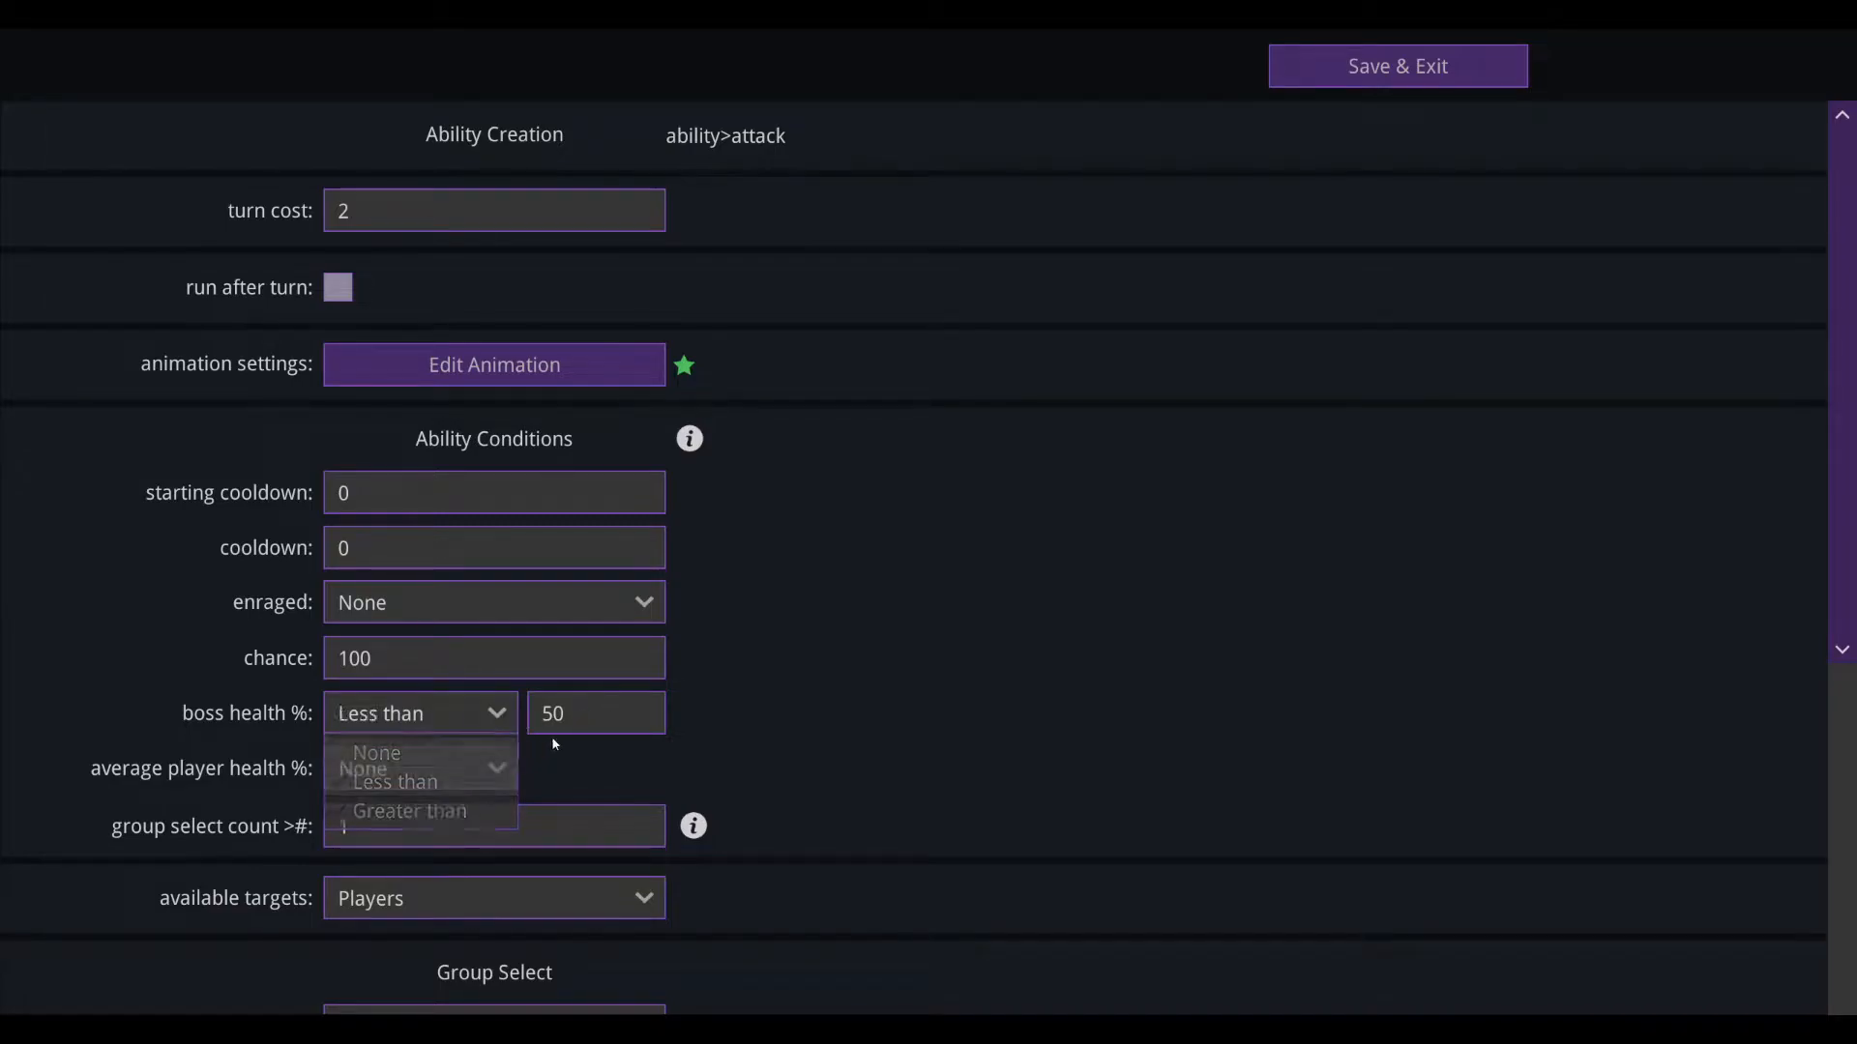
click(501, 723)
click(363, 726)
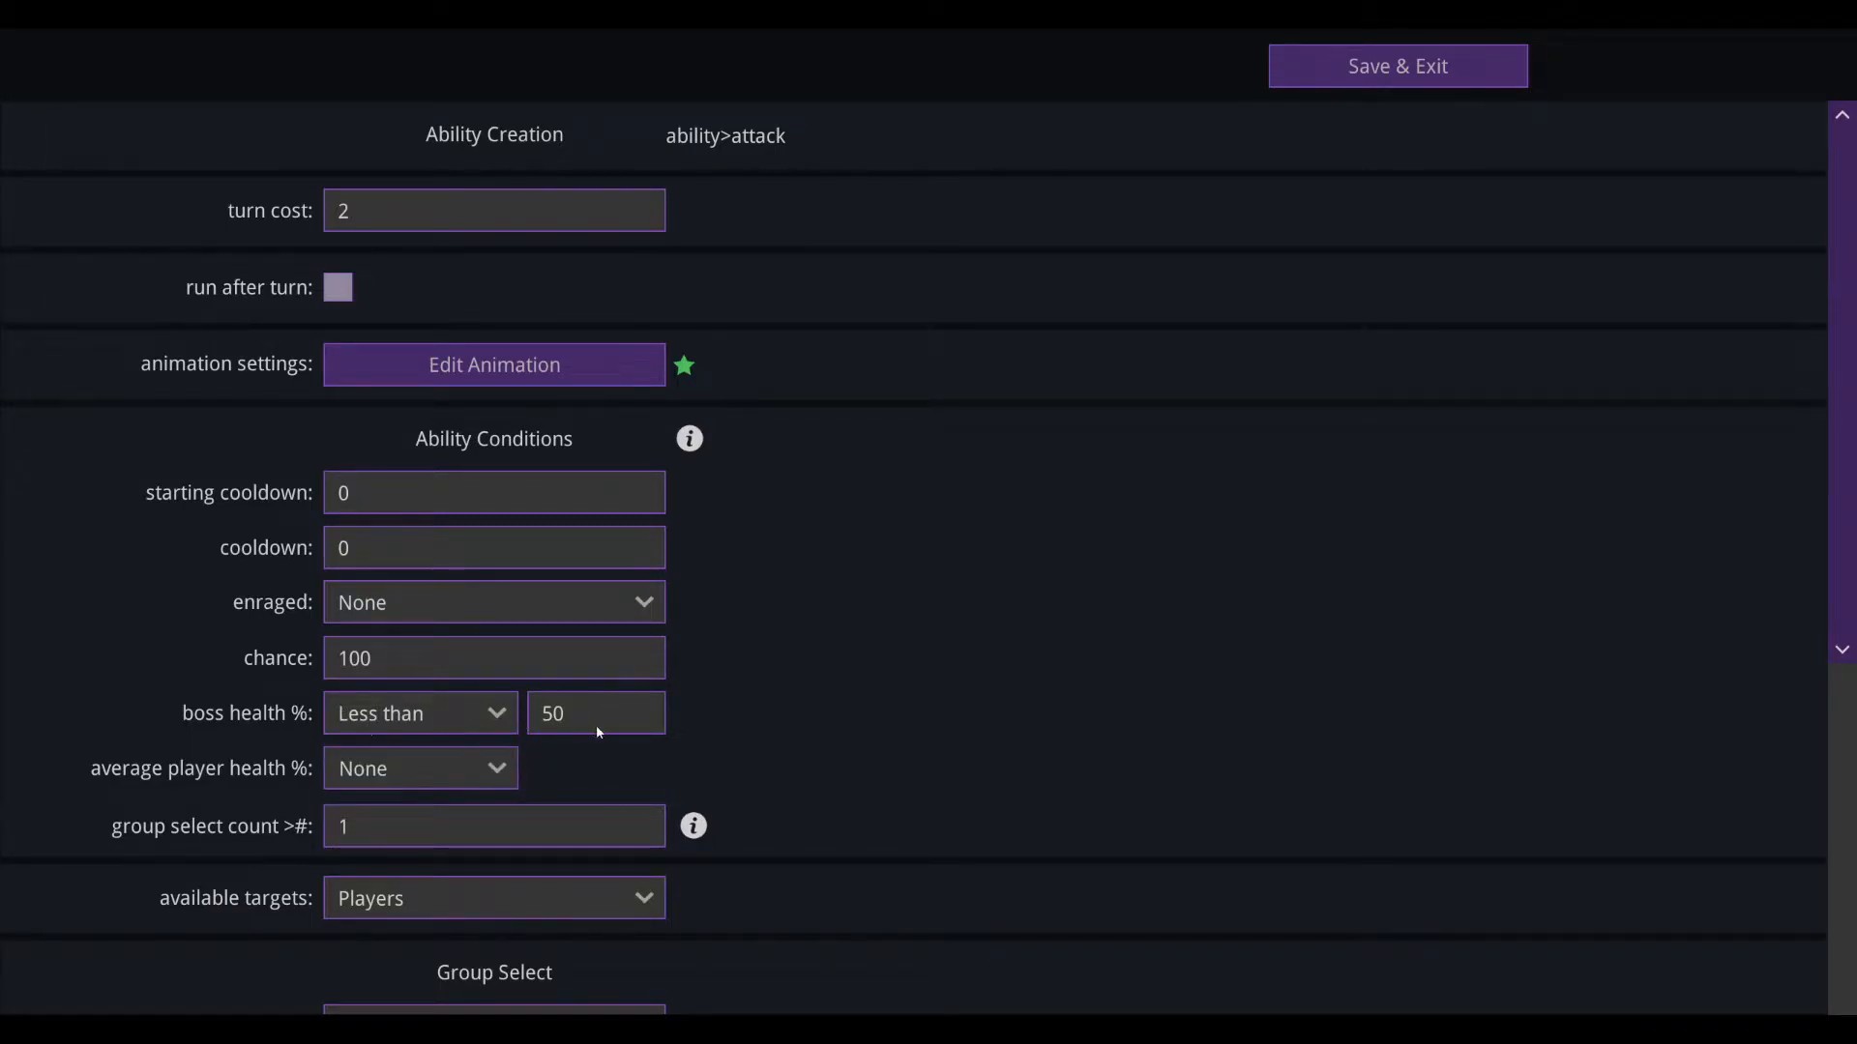
click(501, 726)
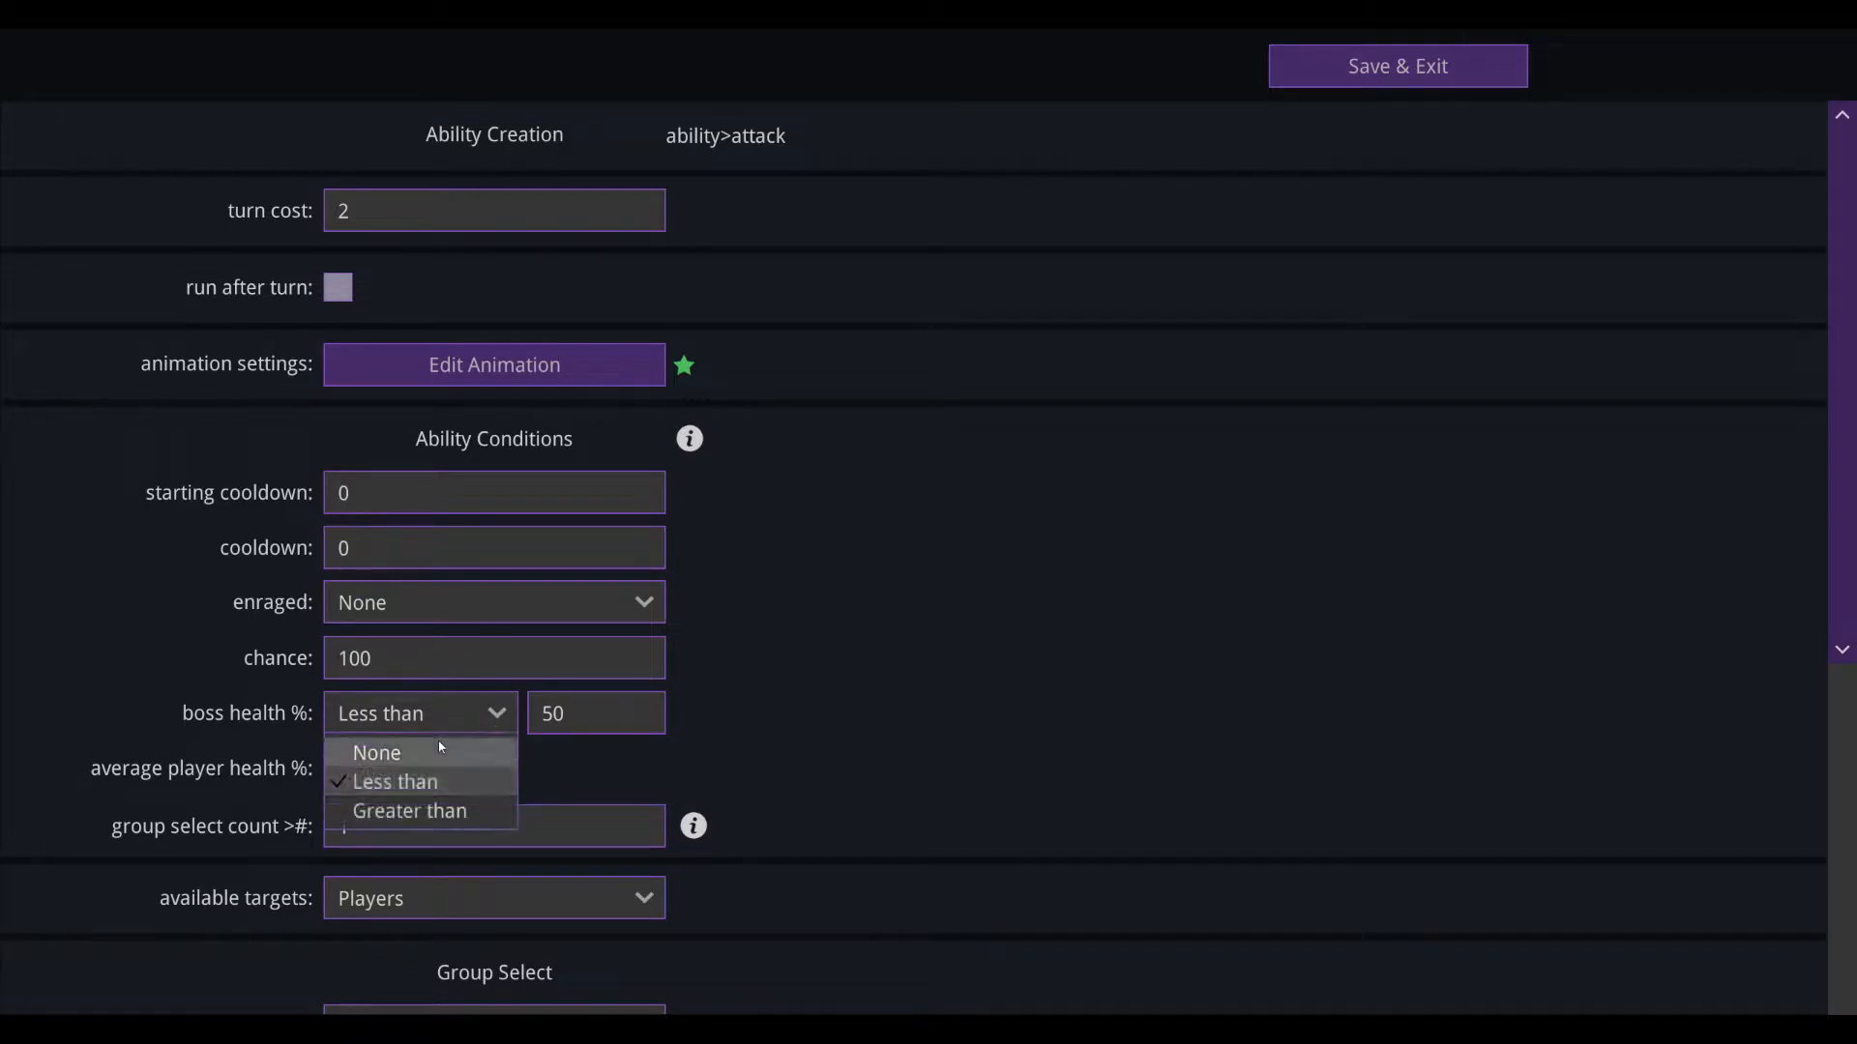
click(469, 753)
Step: Try the ability's average player health condition and a group select count of 3, and set the count back to 1
mouse_move(155, 780)
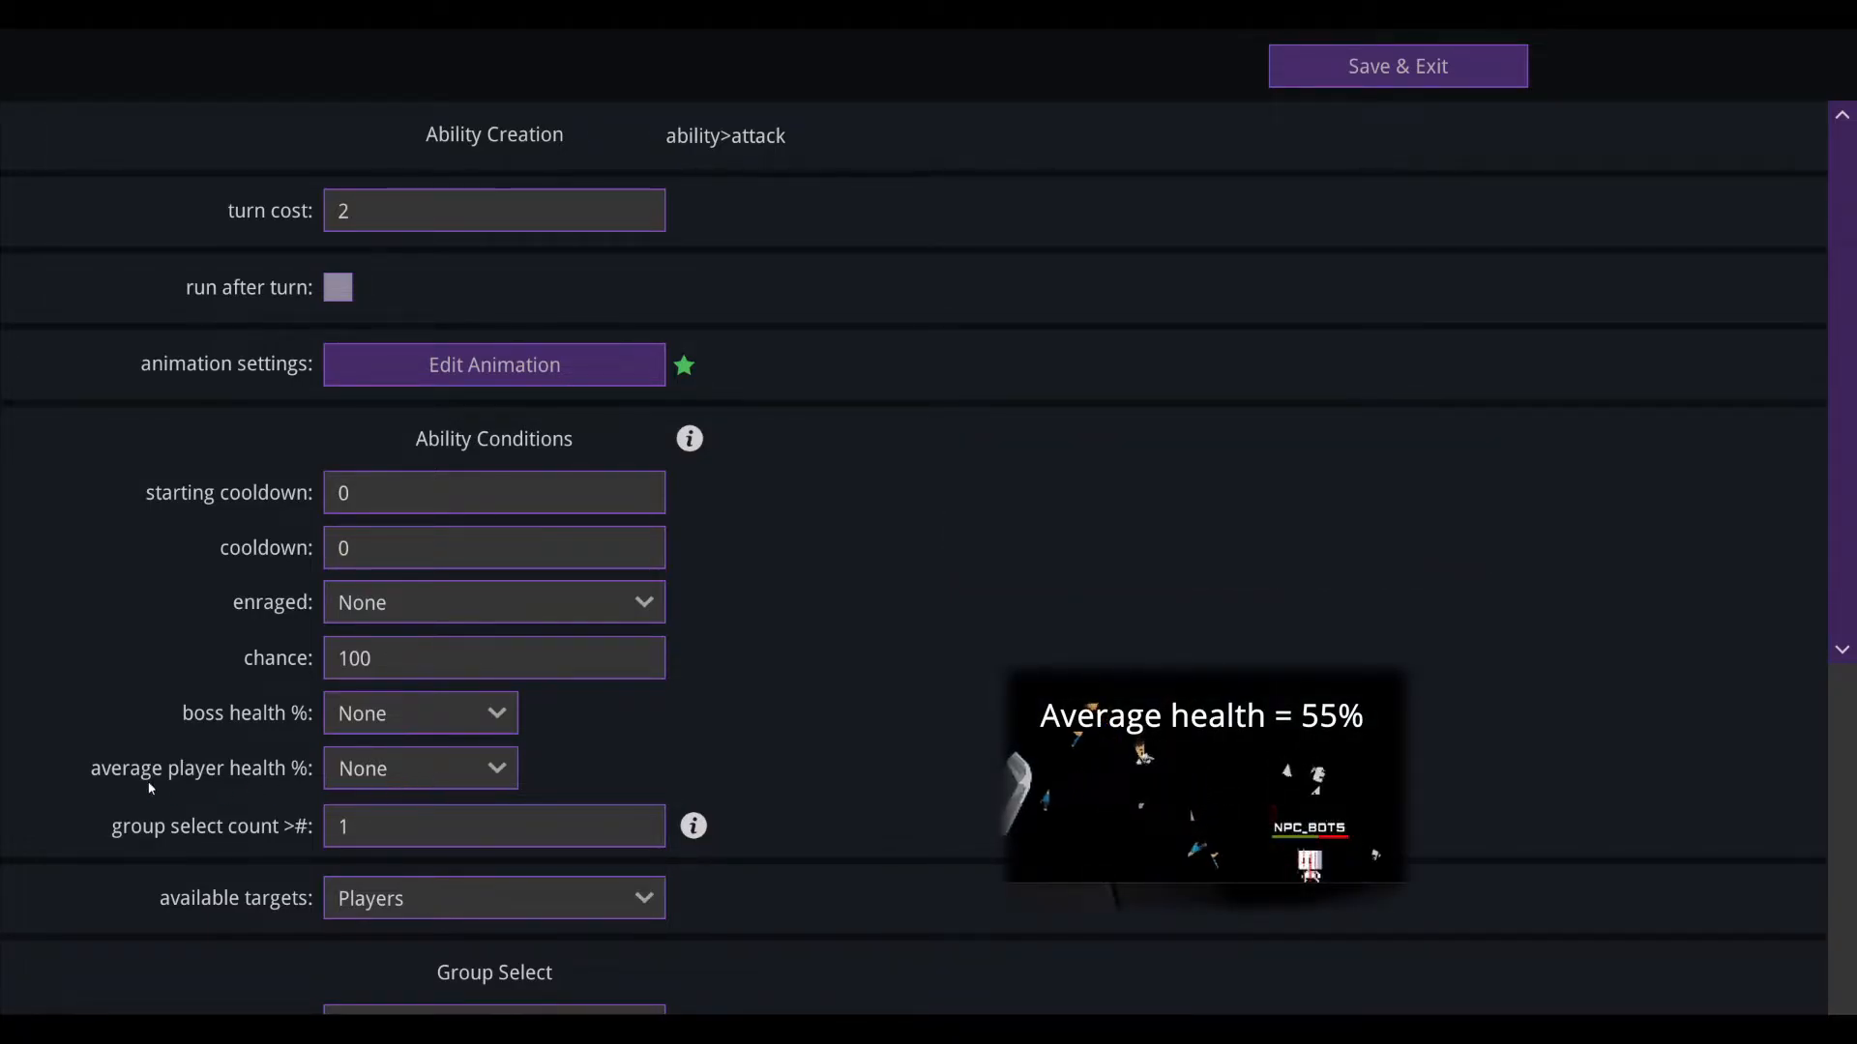
click(387, 770)
click(406, 835)
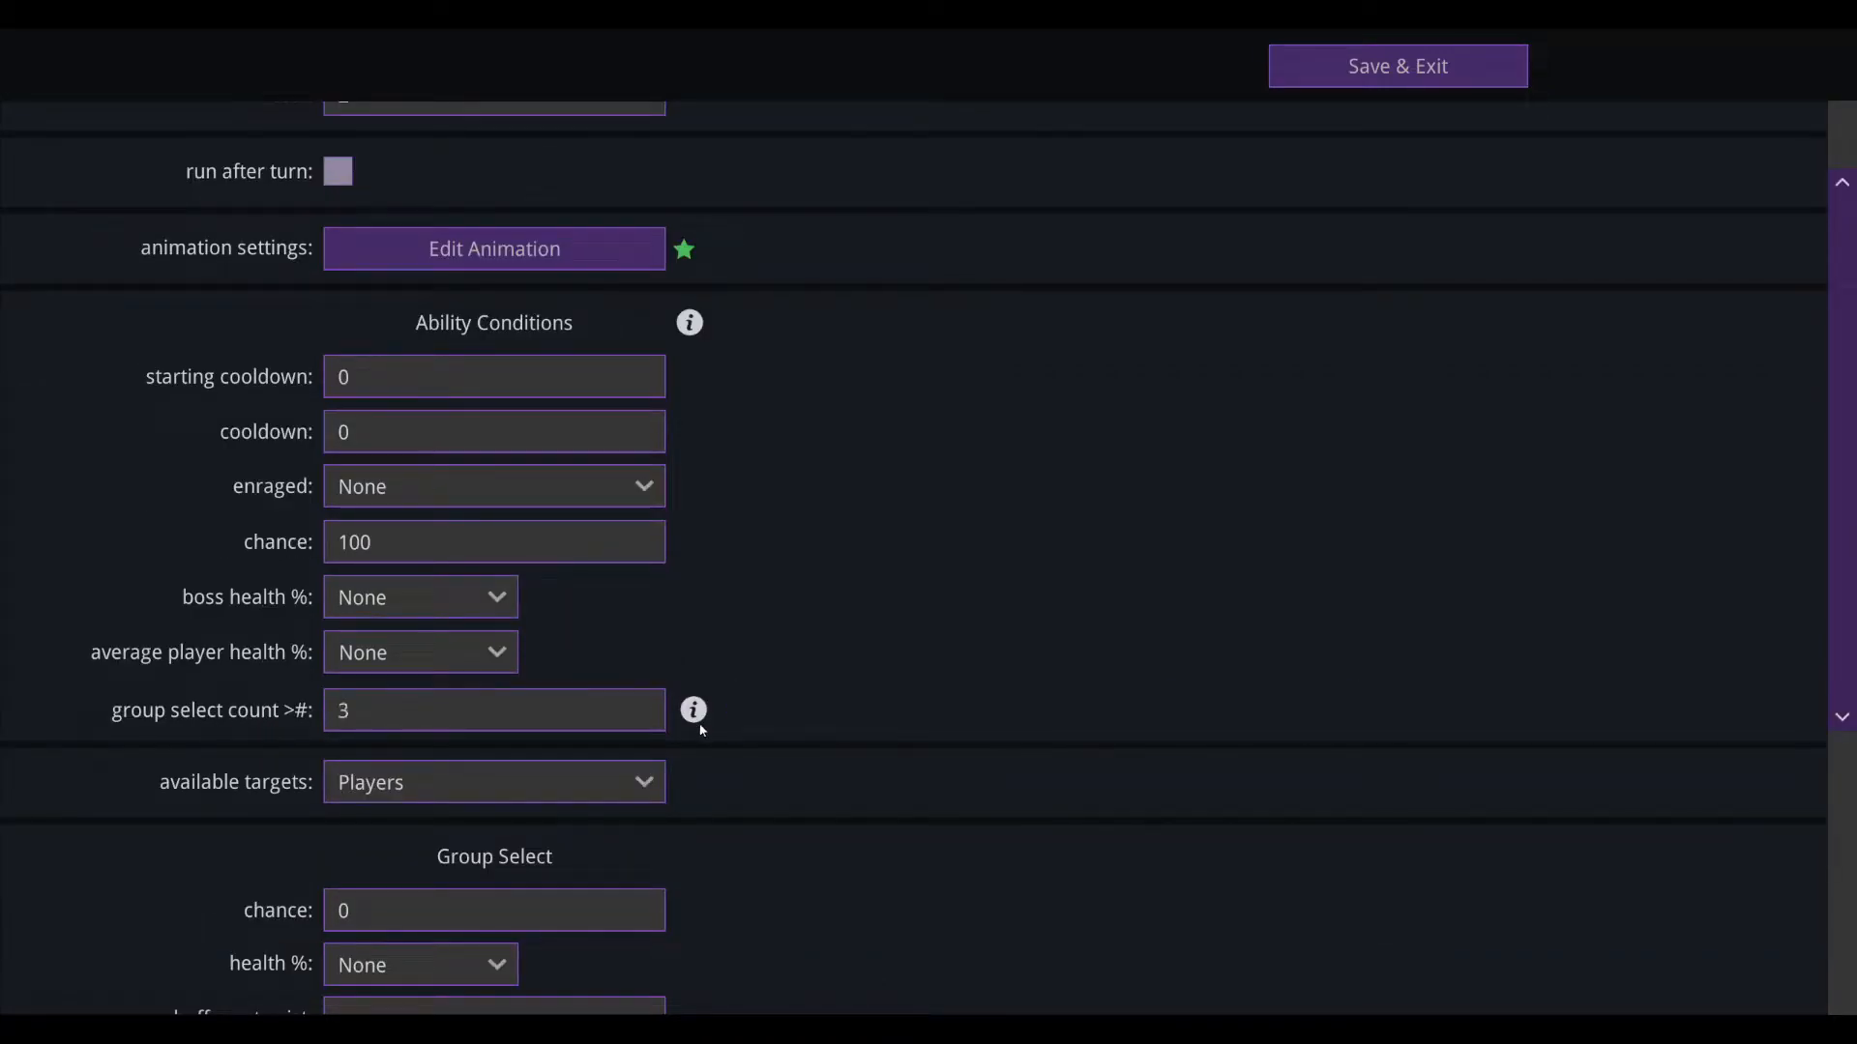
mouse_move(698, 715)
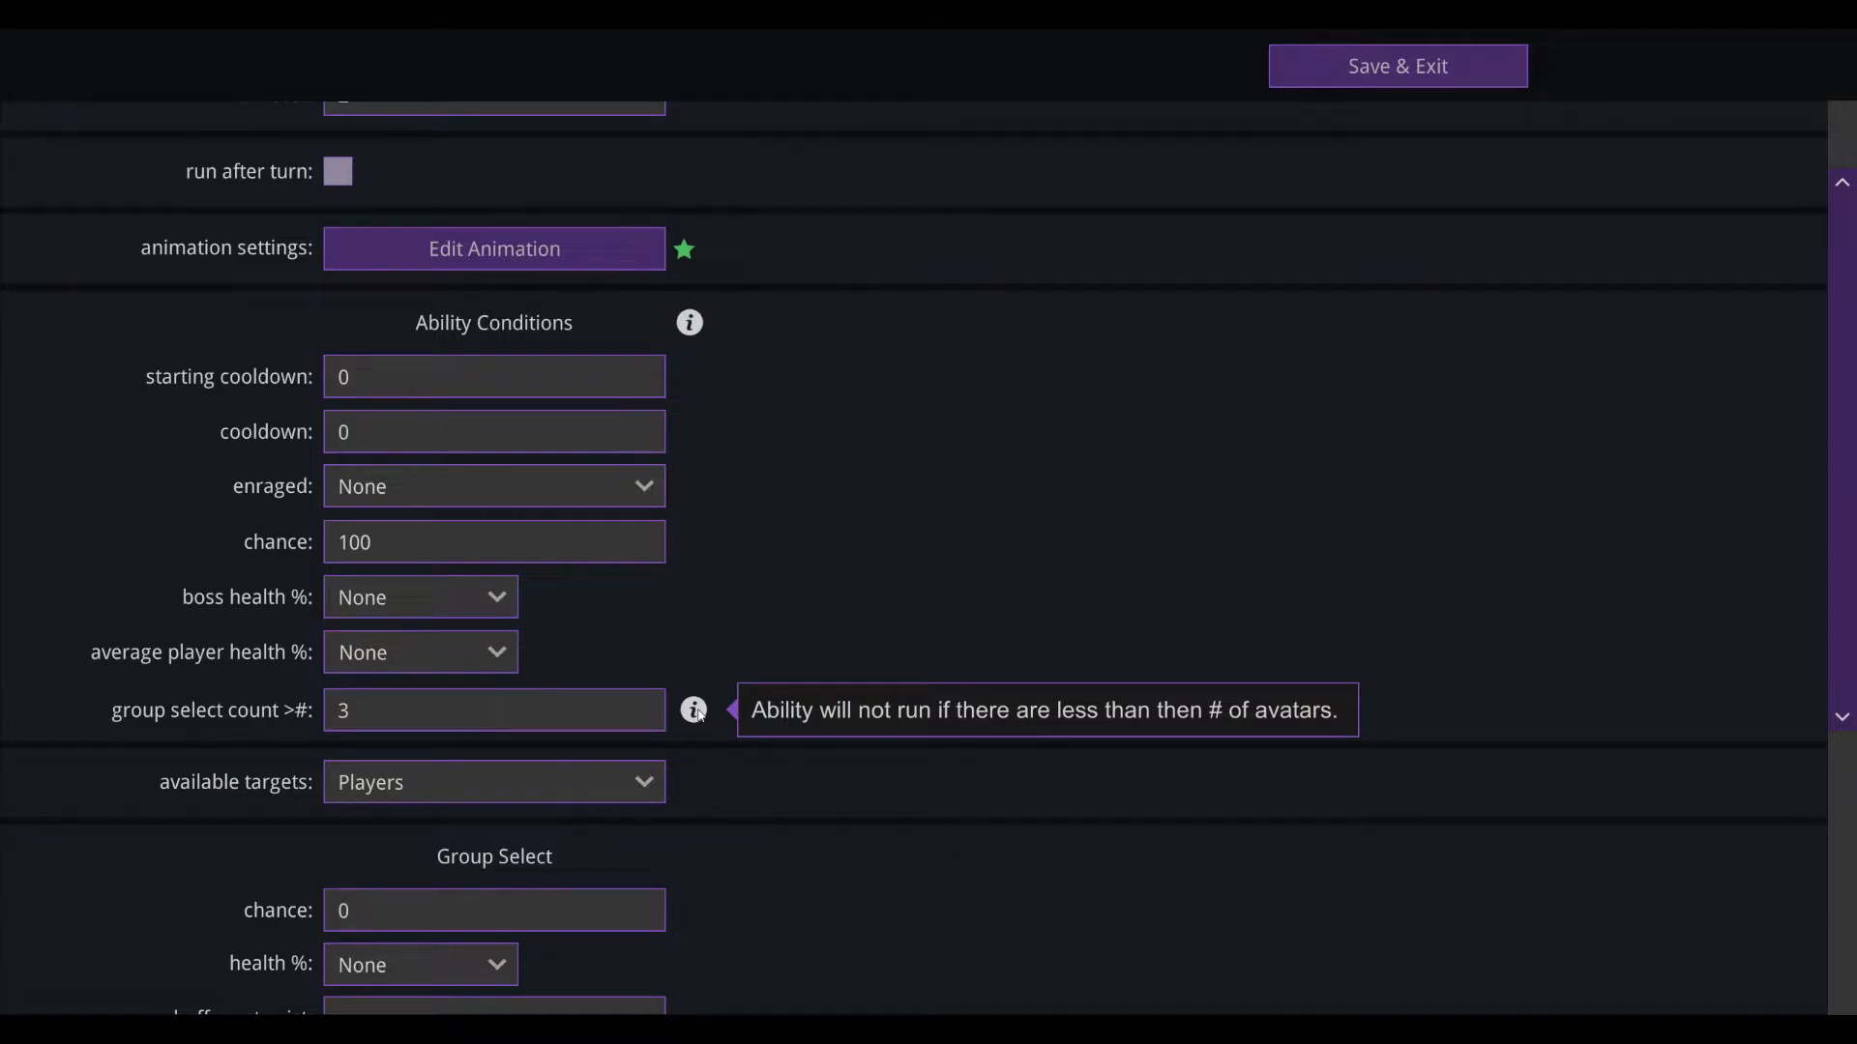
click(377, 720)
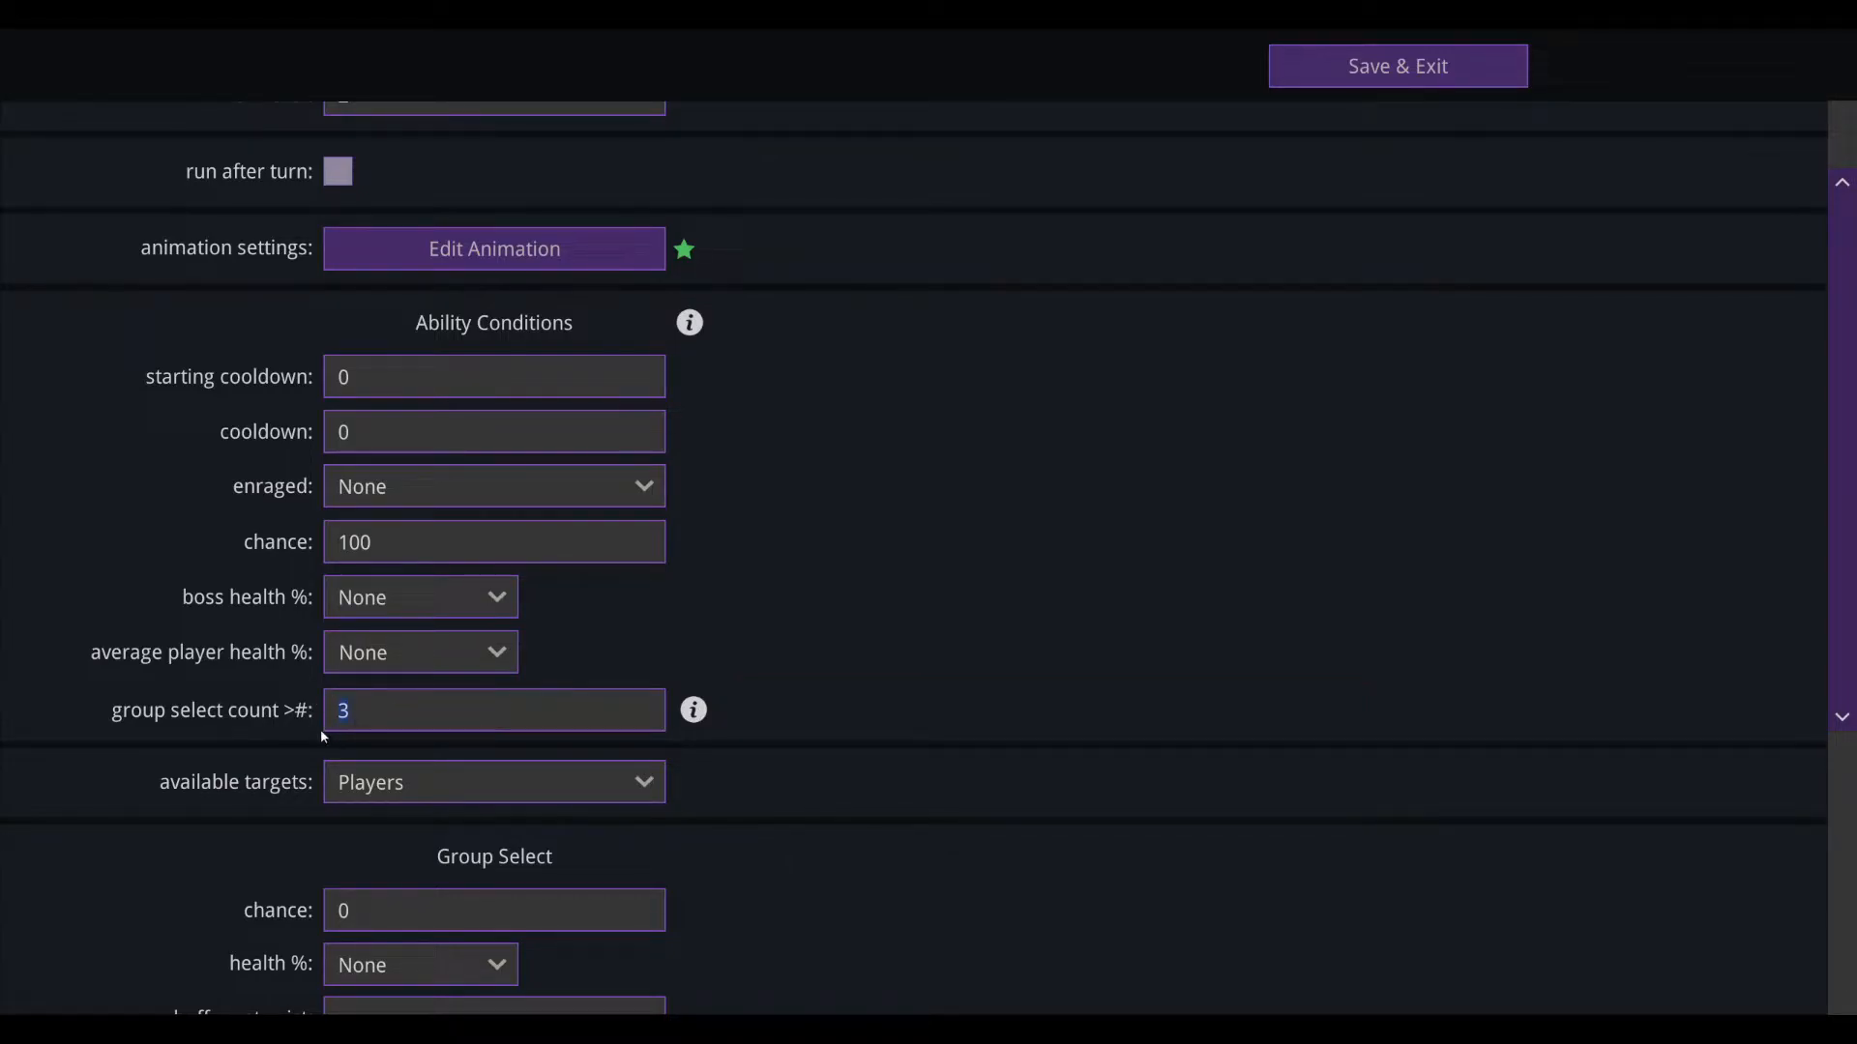
click(375, 720)
key(BackSpace)
text(1)
Step: Try Boss as the attack ability's available targets and set the option back to Players
scroll(541, 483, down, 4)
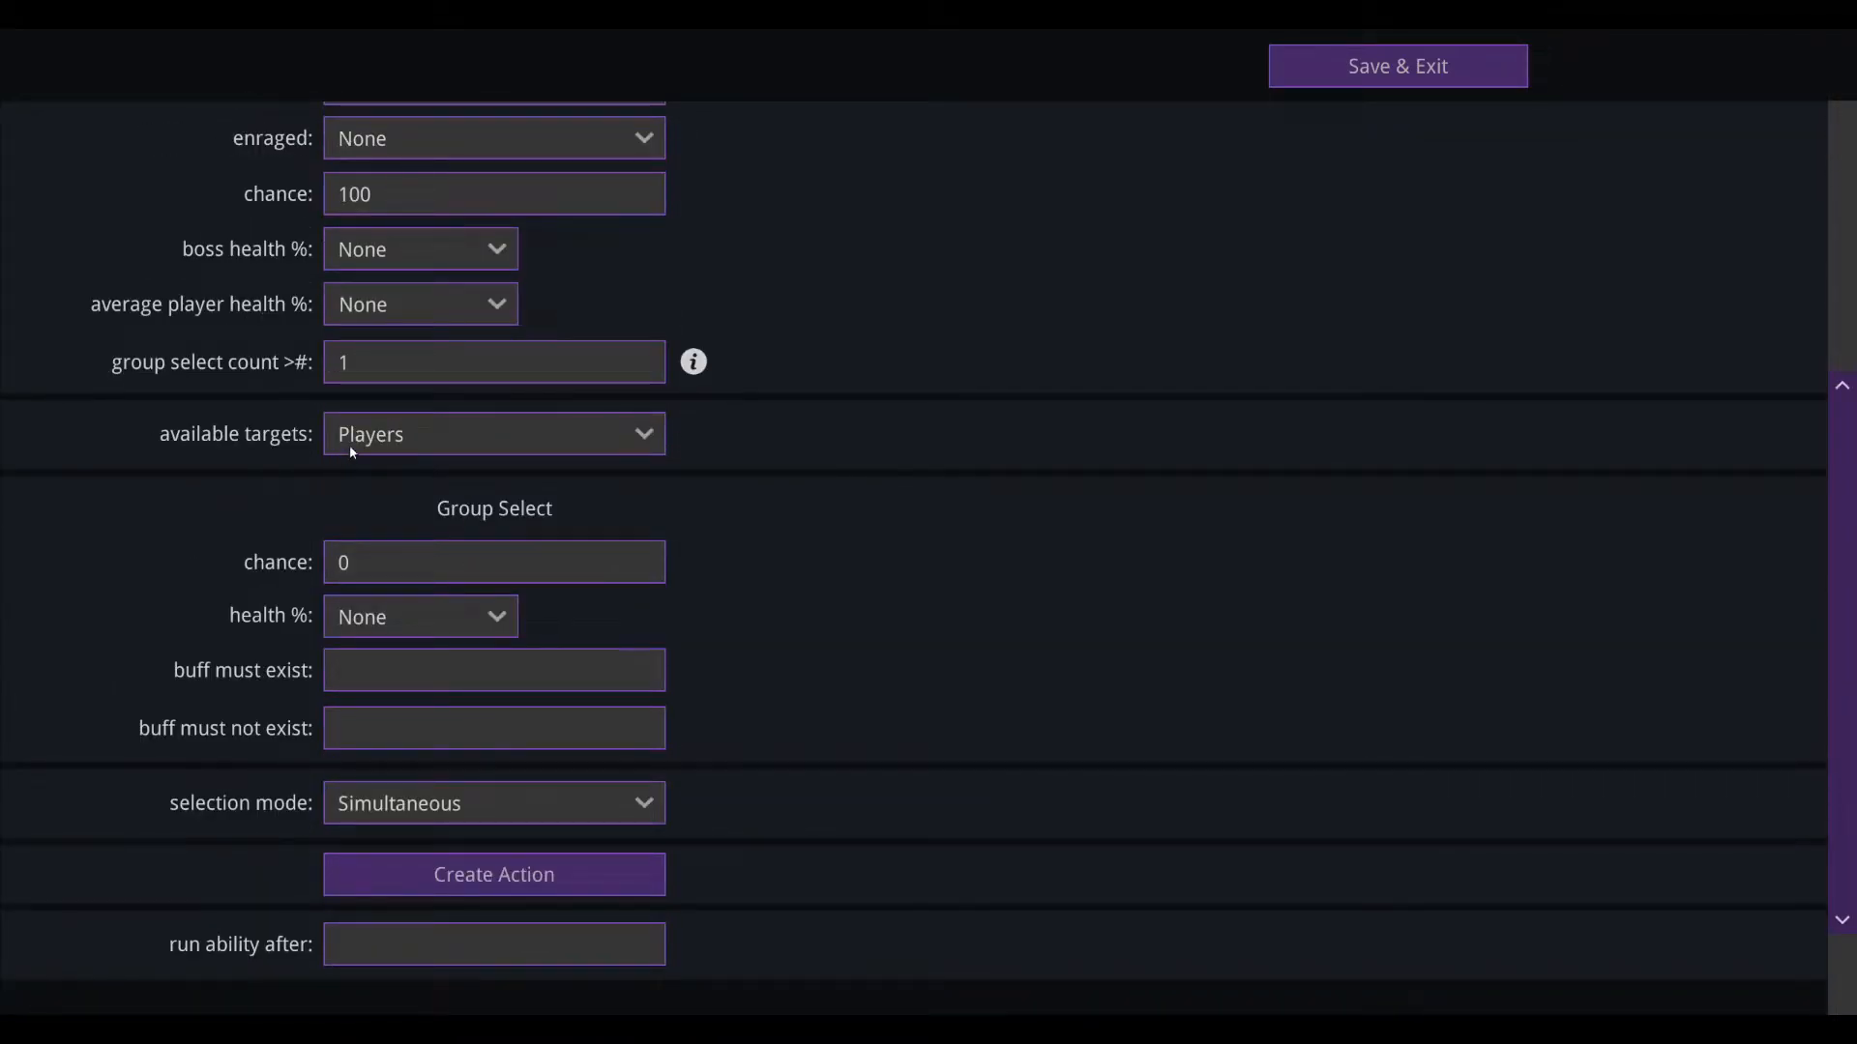
click(397, 437)
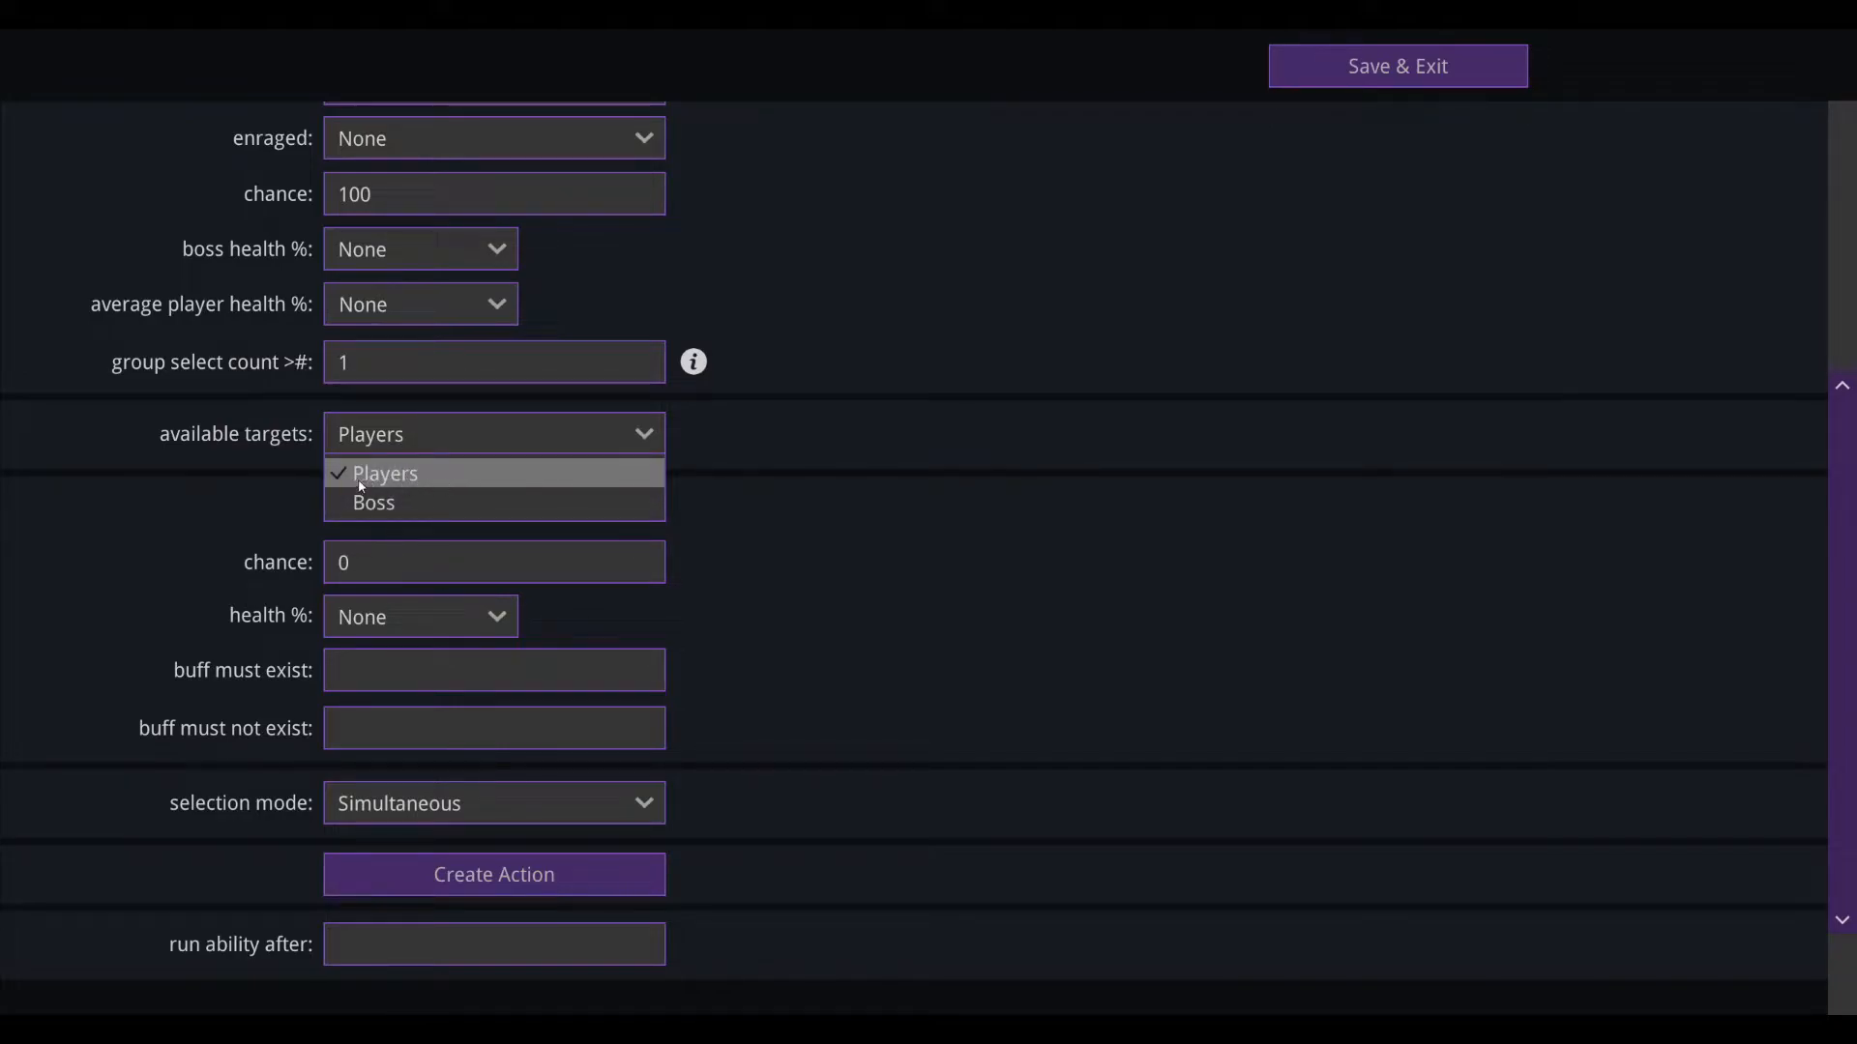
click(338, 457)
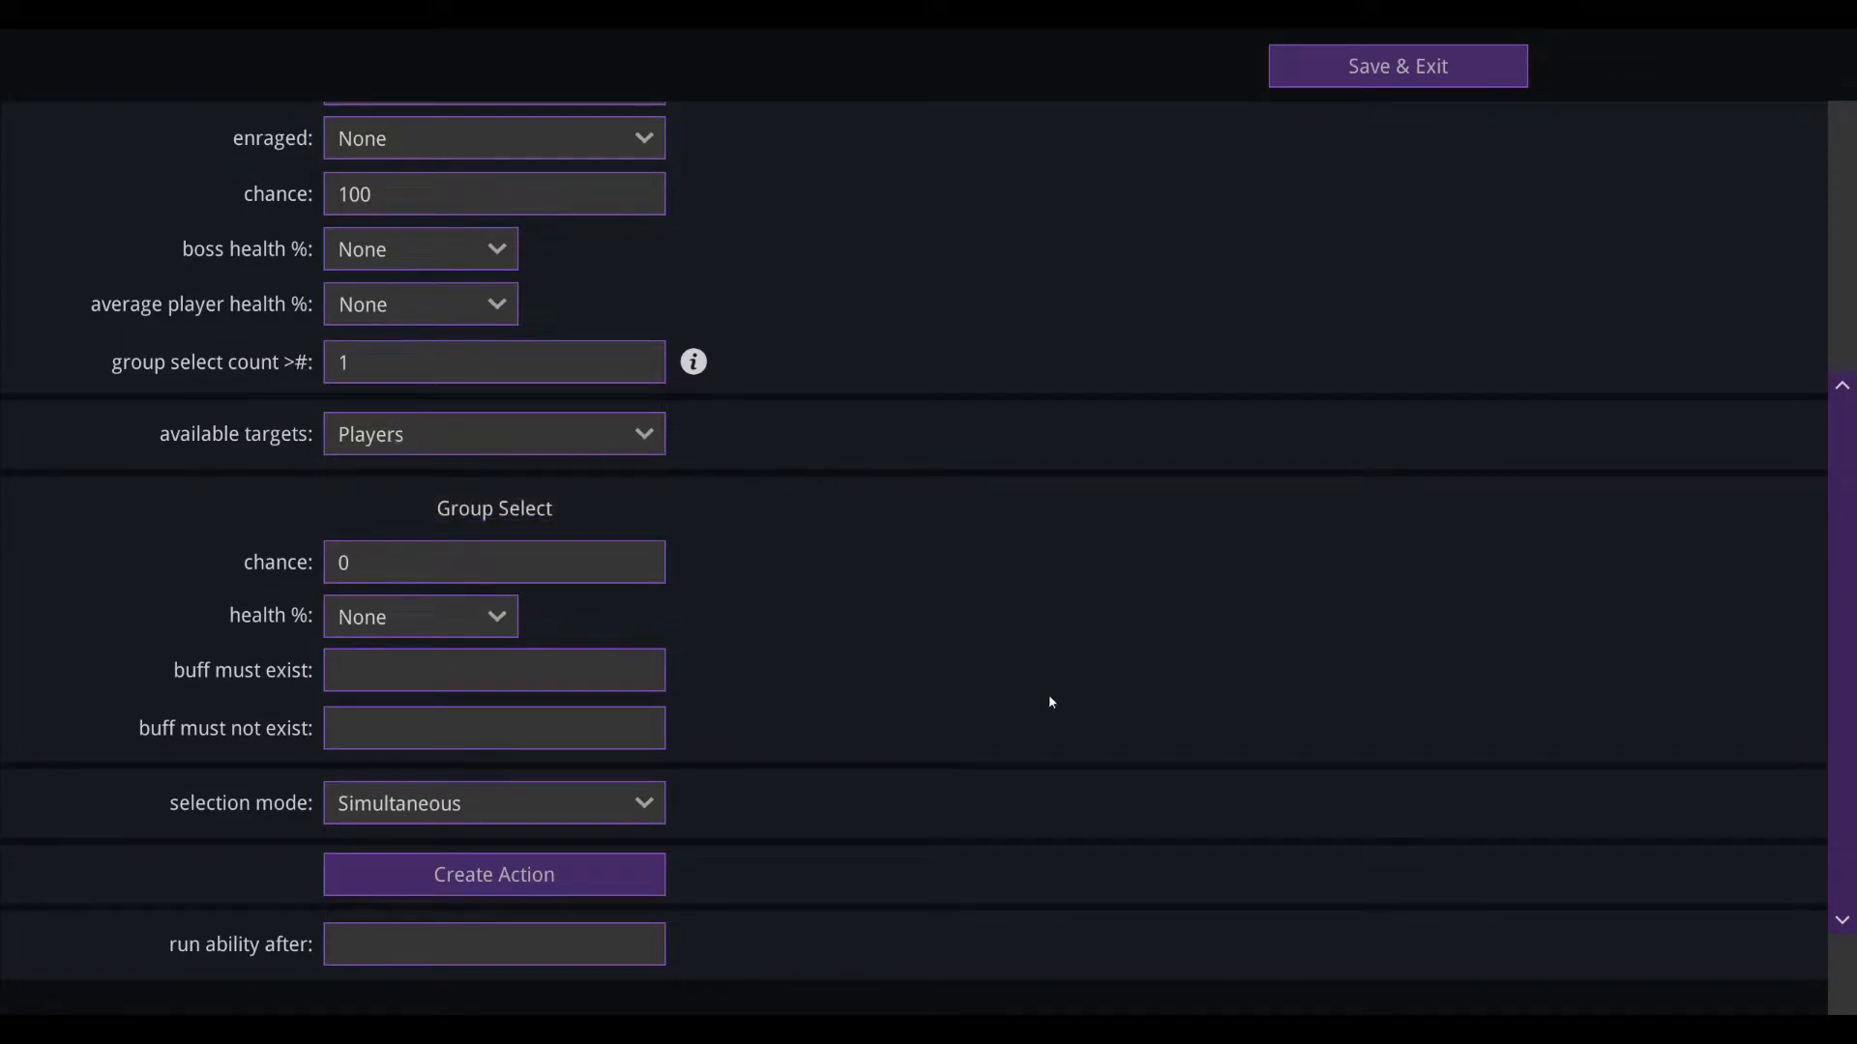
click(441, 427)
click(403, 504)
click(431, 435)
click(431, 473)
scroll(499, 509, down, 2)
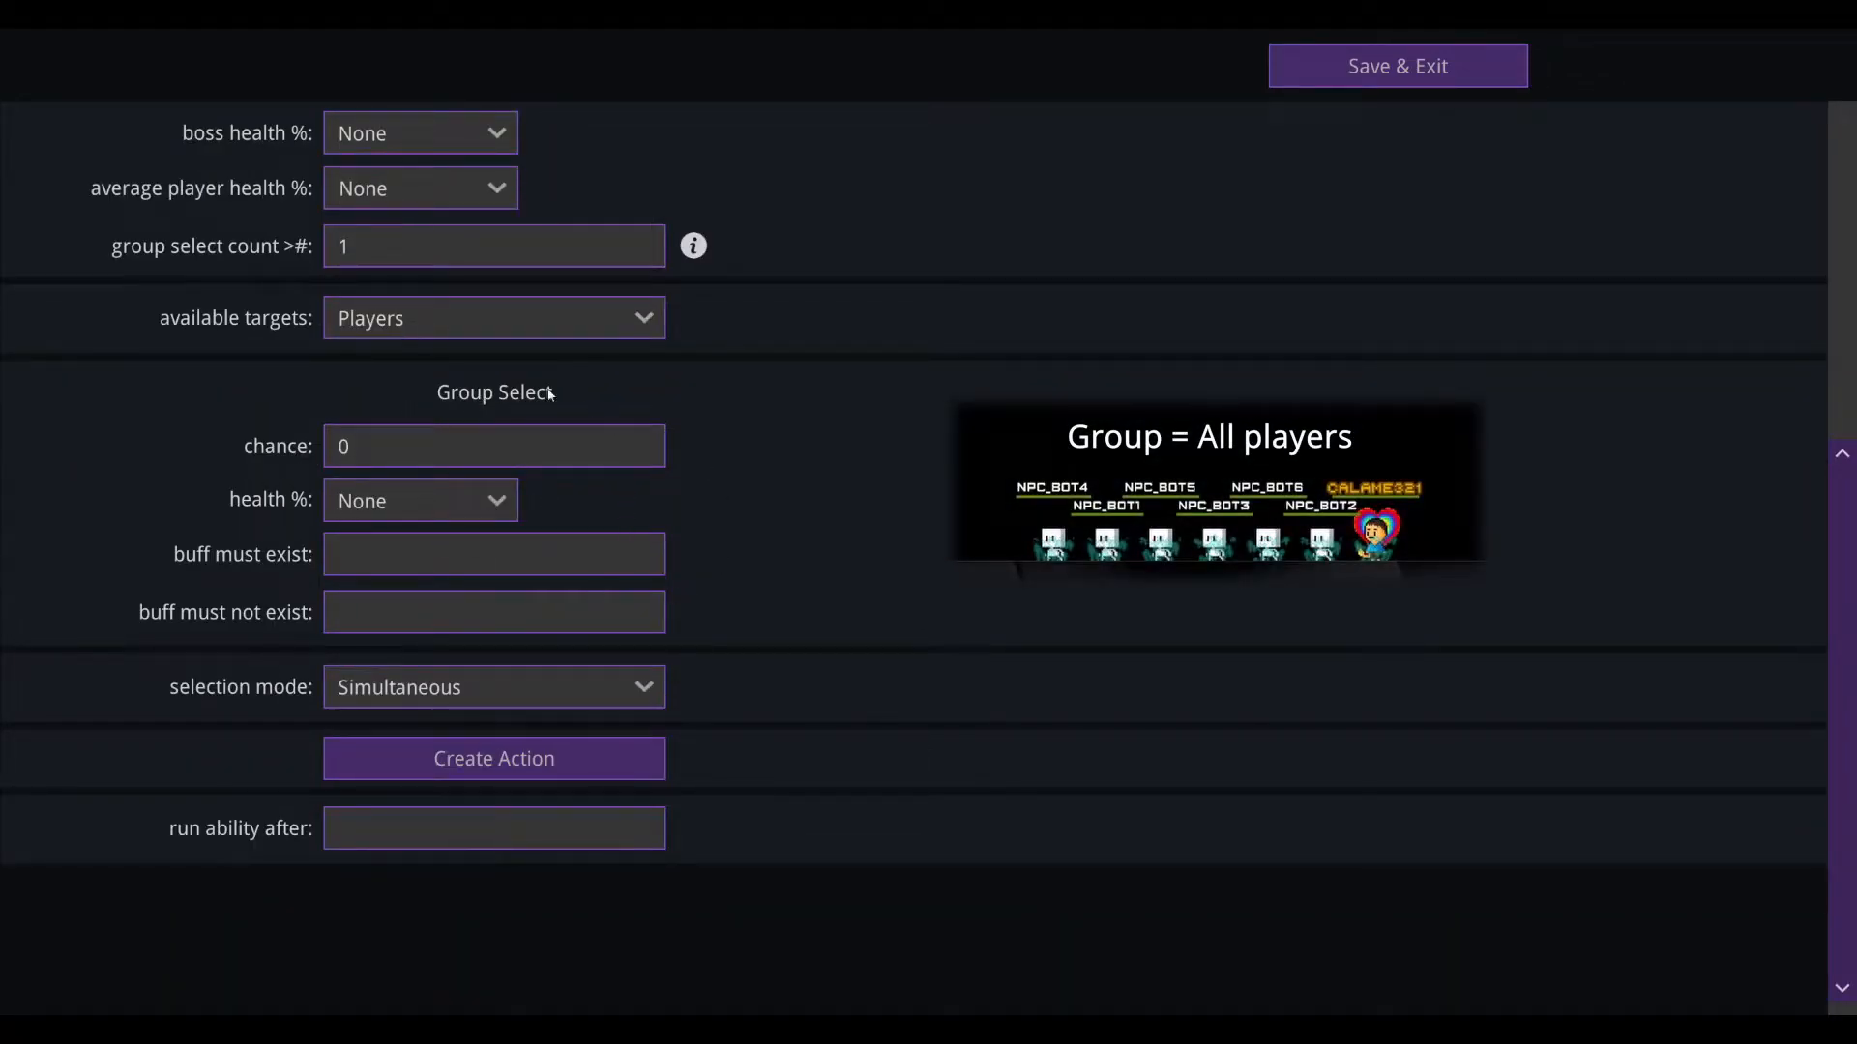
Step: Create an action for the attack ability and set its target to all
click(530, 762)
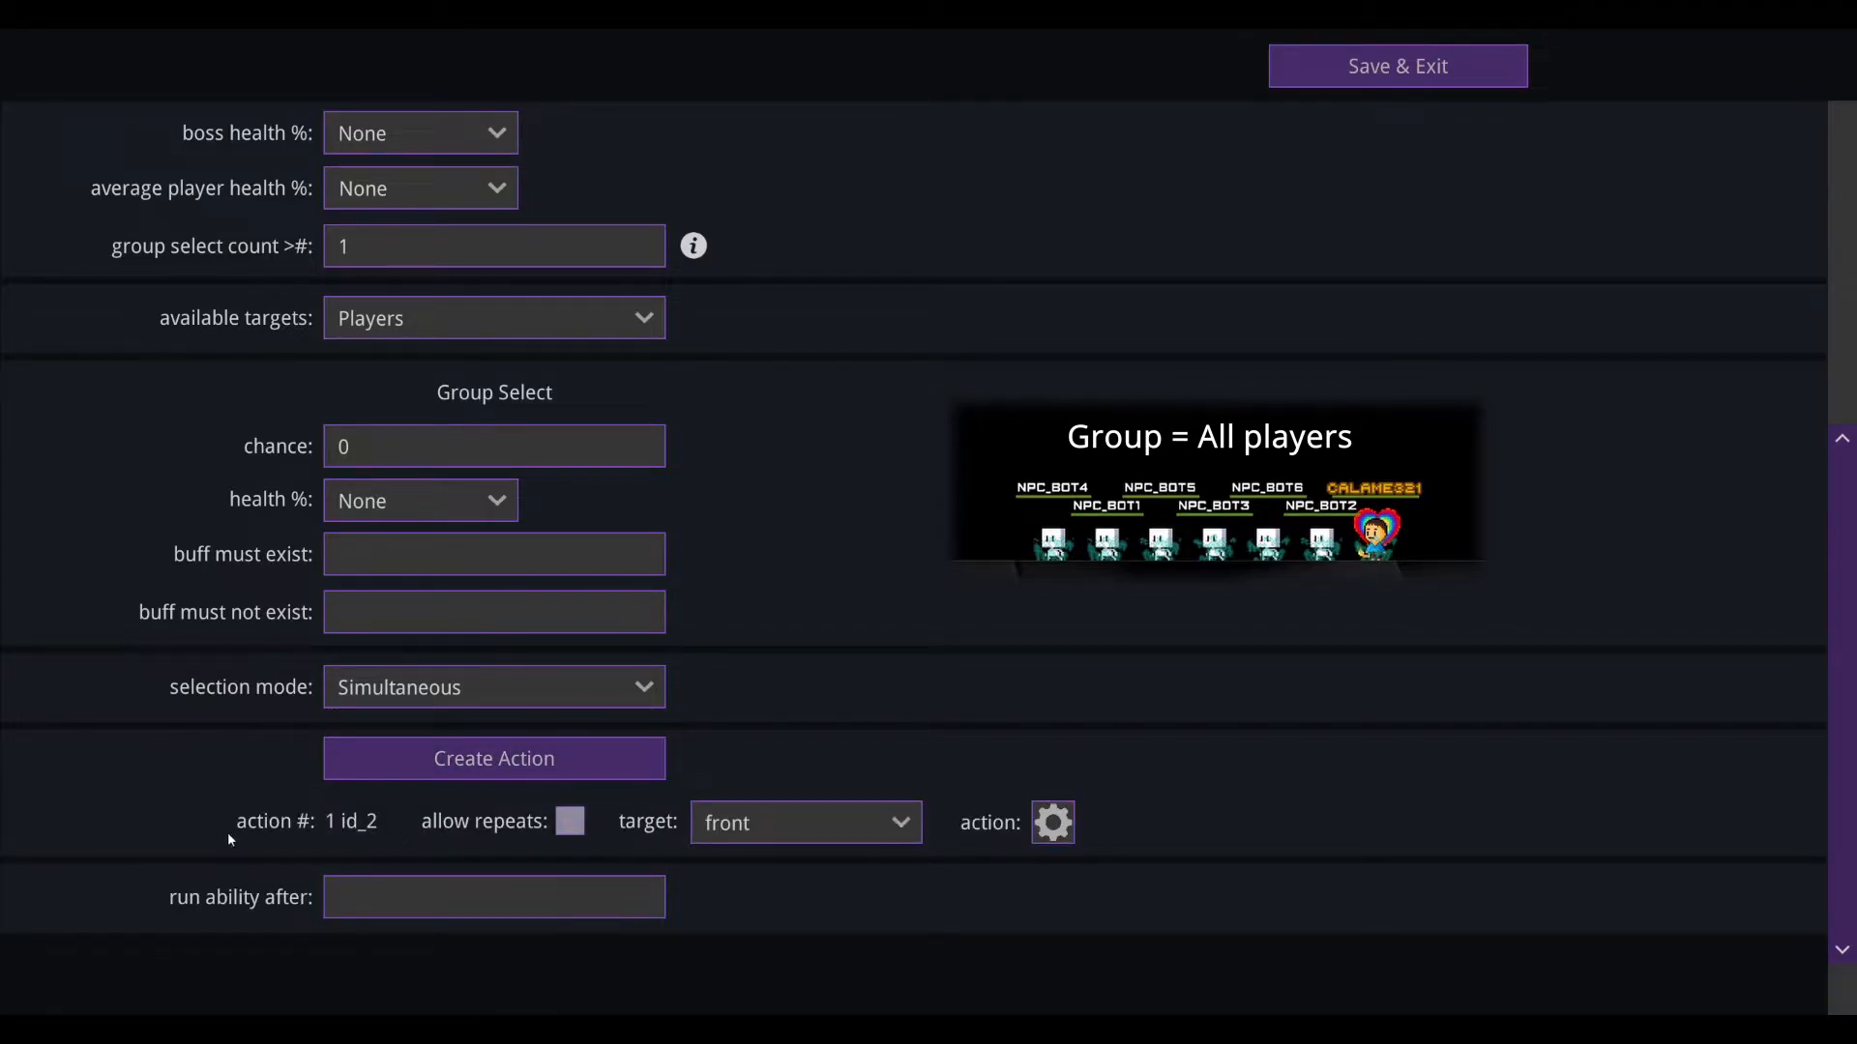
scroll(458, 261, up, 5)
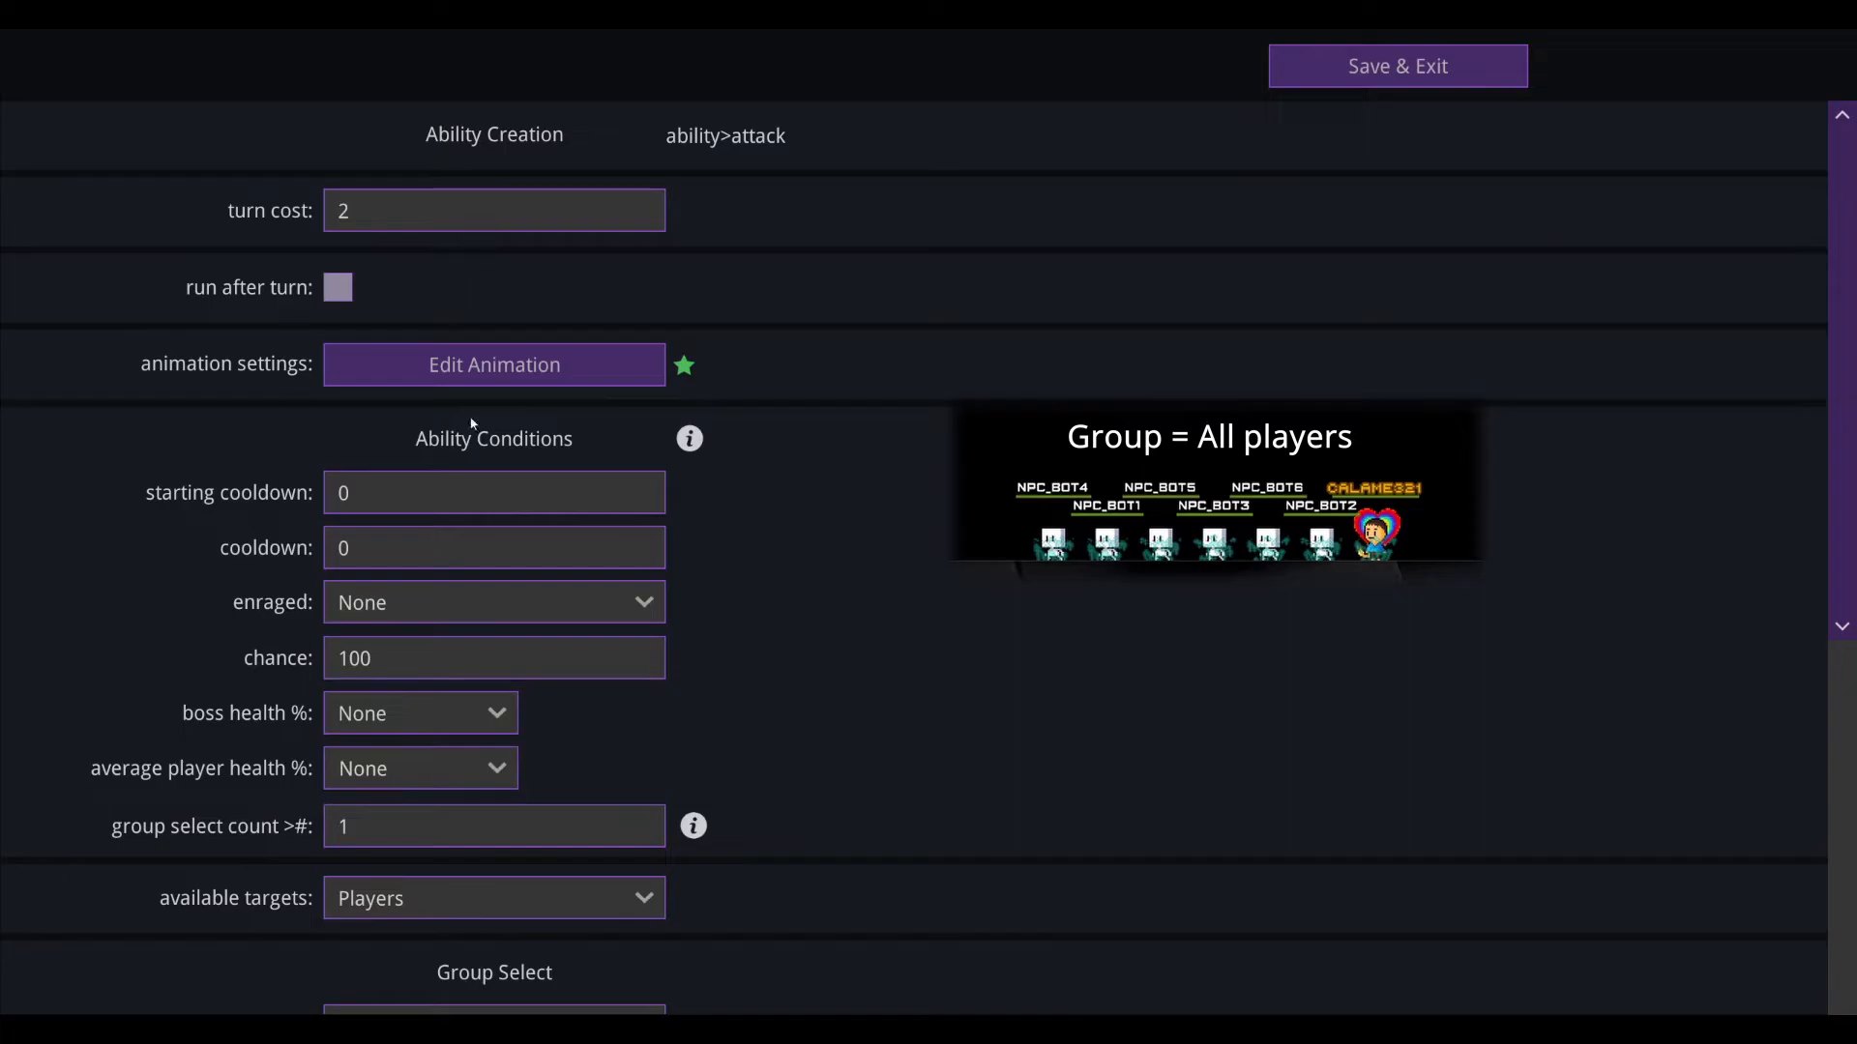
scroll(639, 843, down, 5)
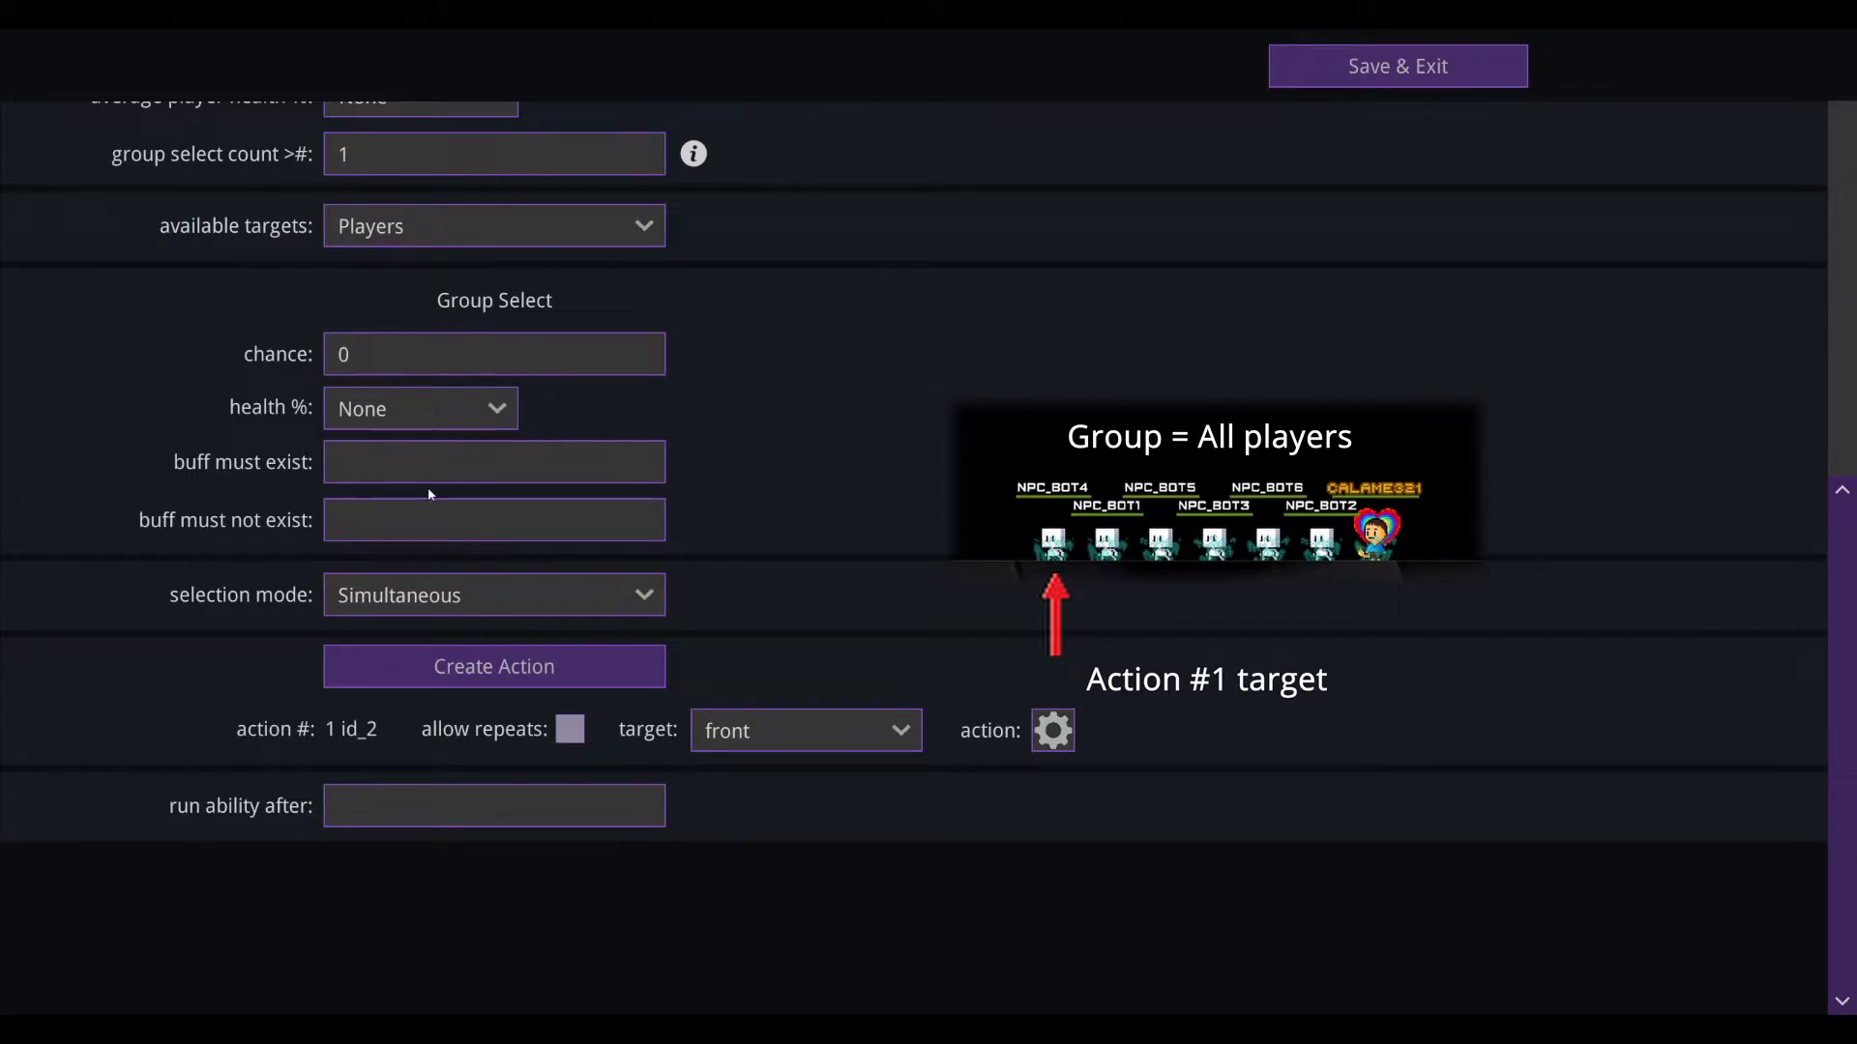
click(794, 750)
click(729, 916)
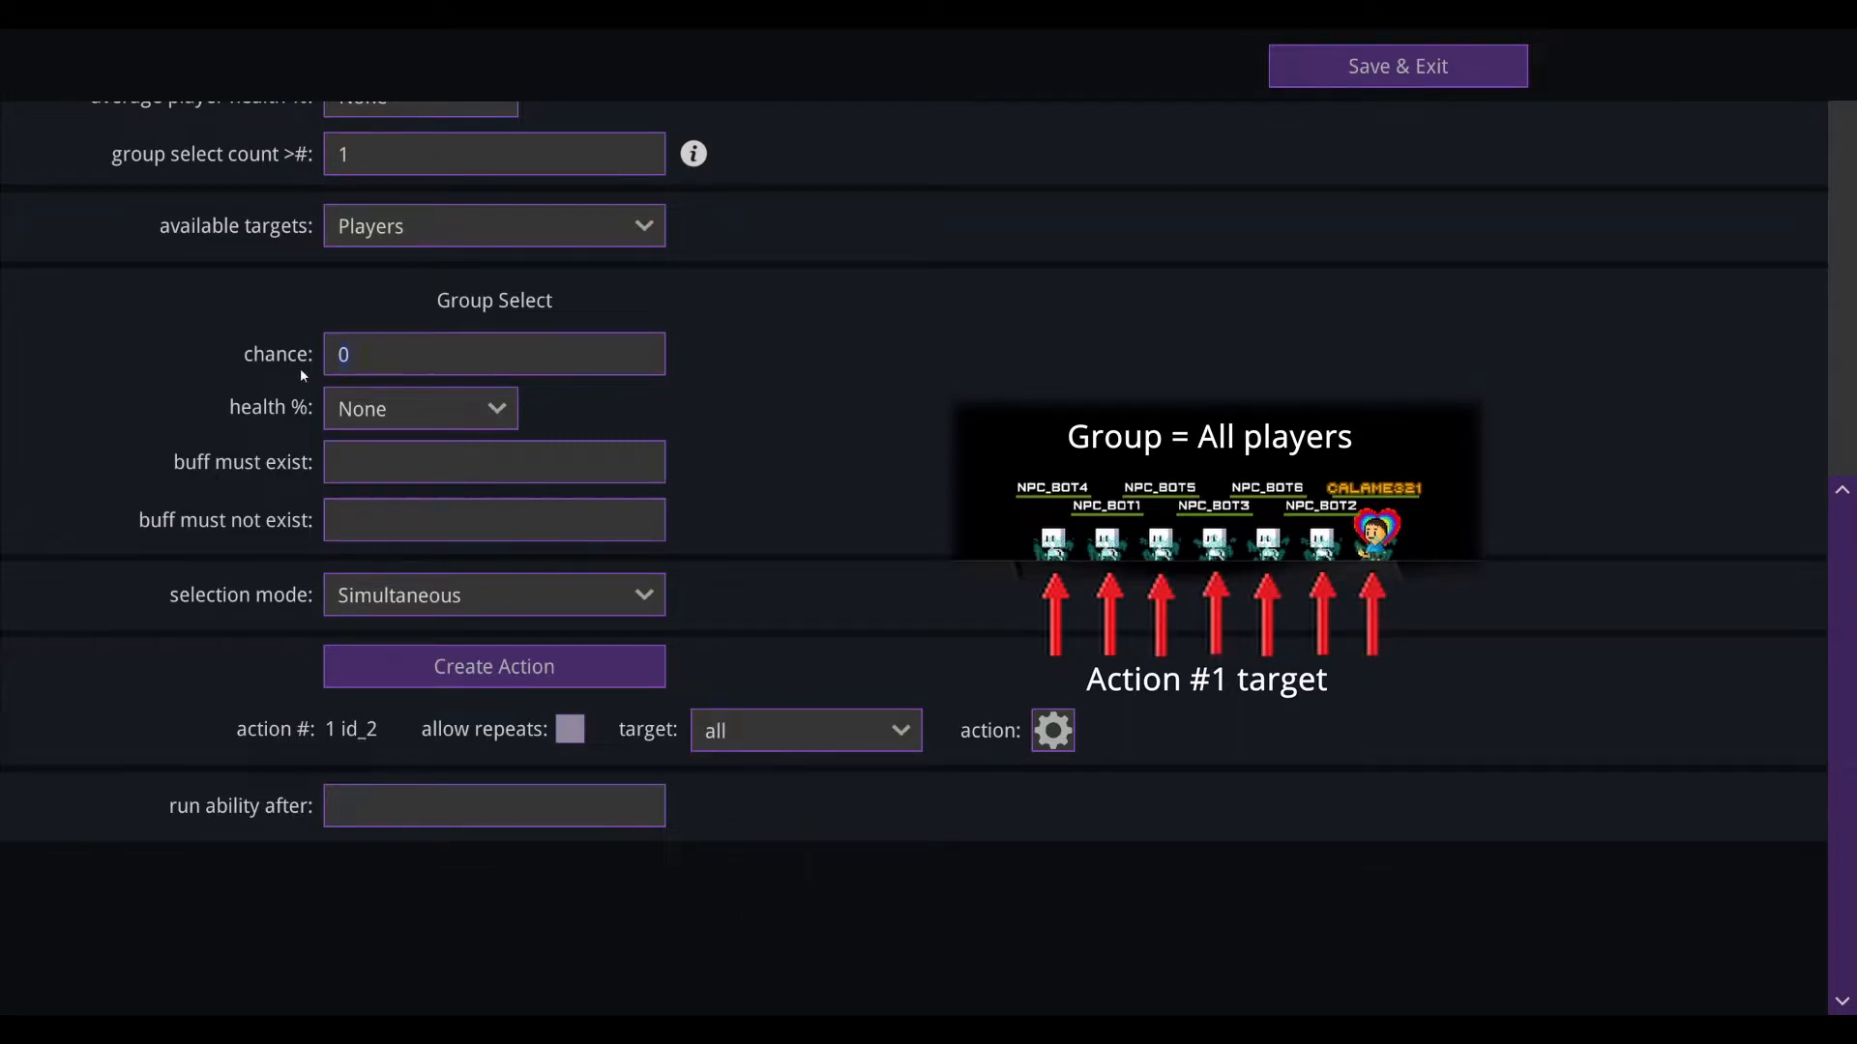
Step: Try a group select chance of 50 with the action's high health target, and set the chance back to 0
text(50)
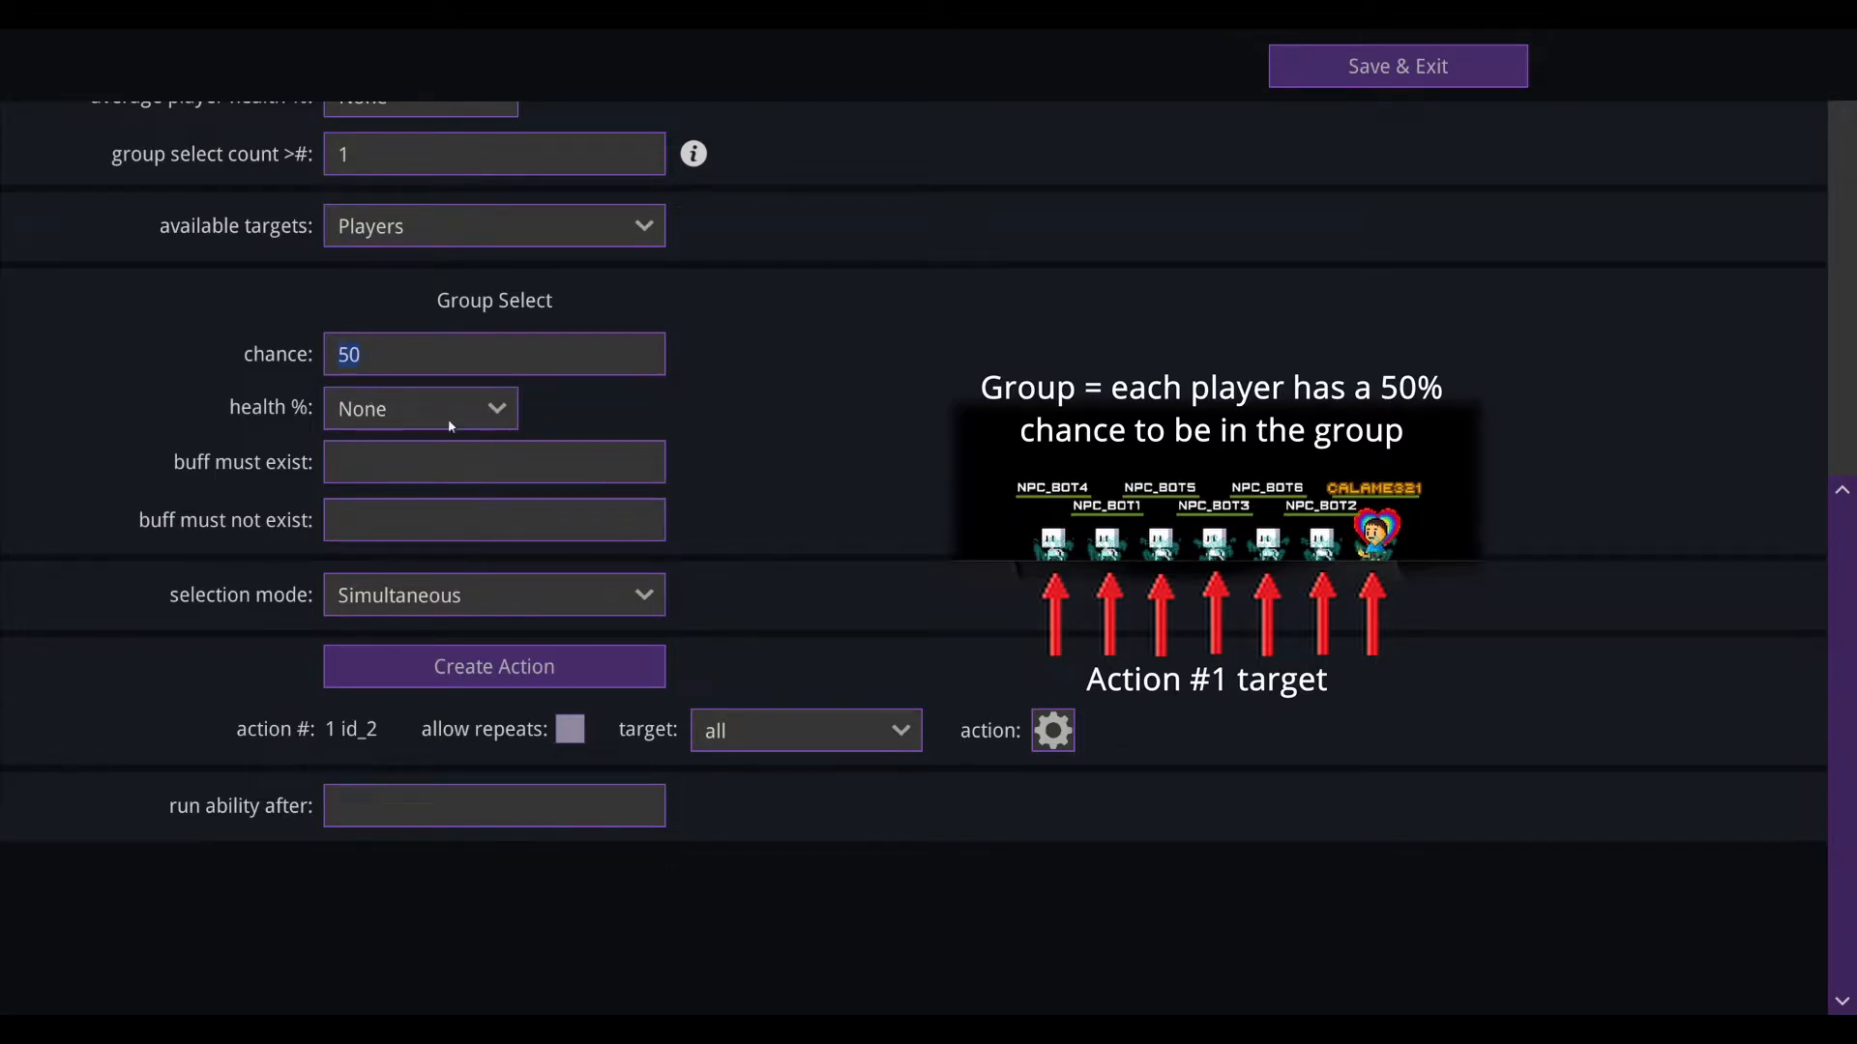
click(744, 734)
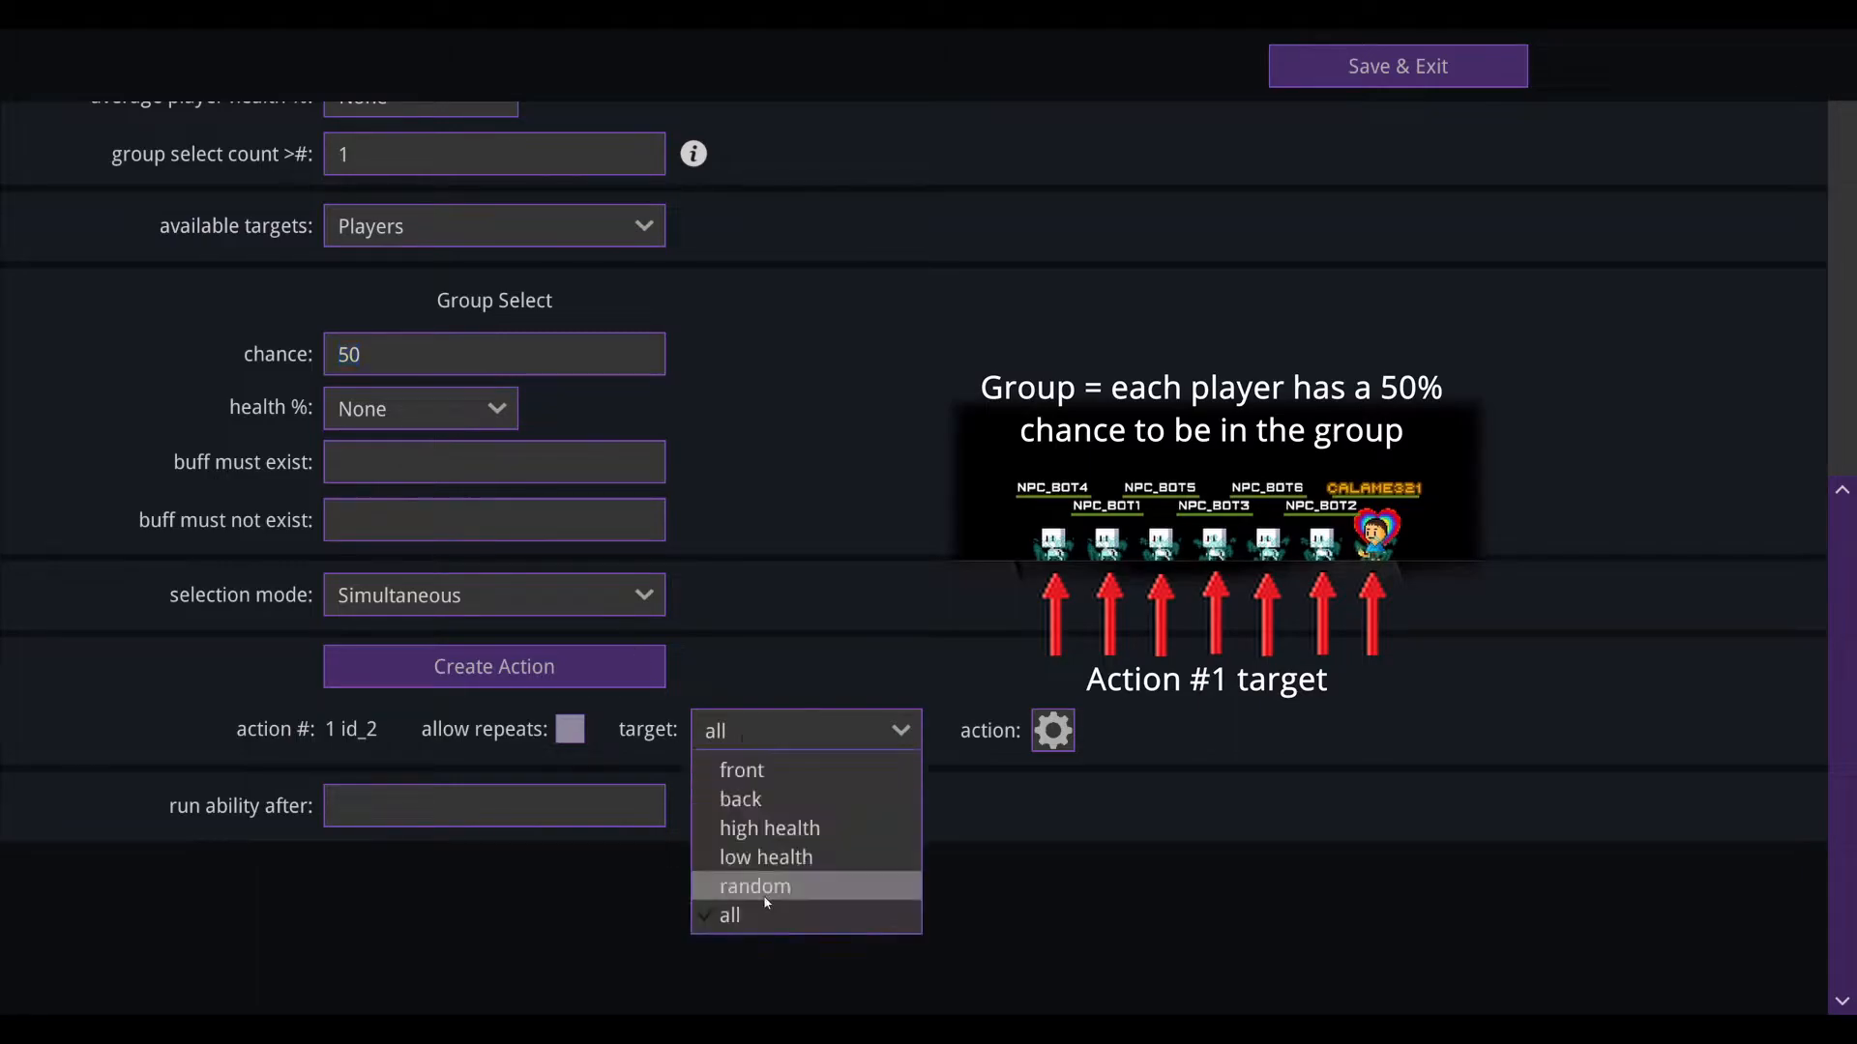
click(780, 830)
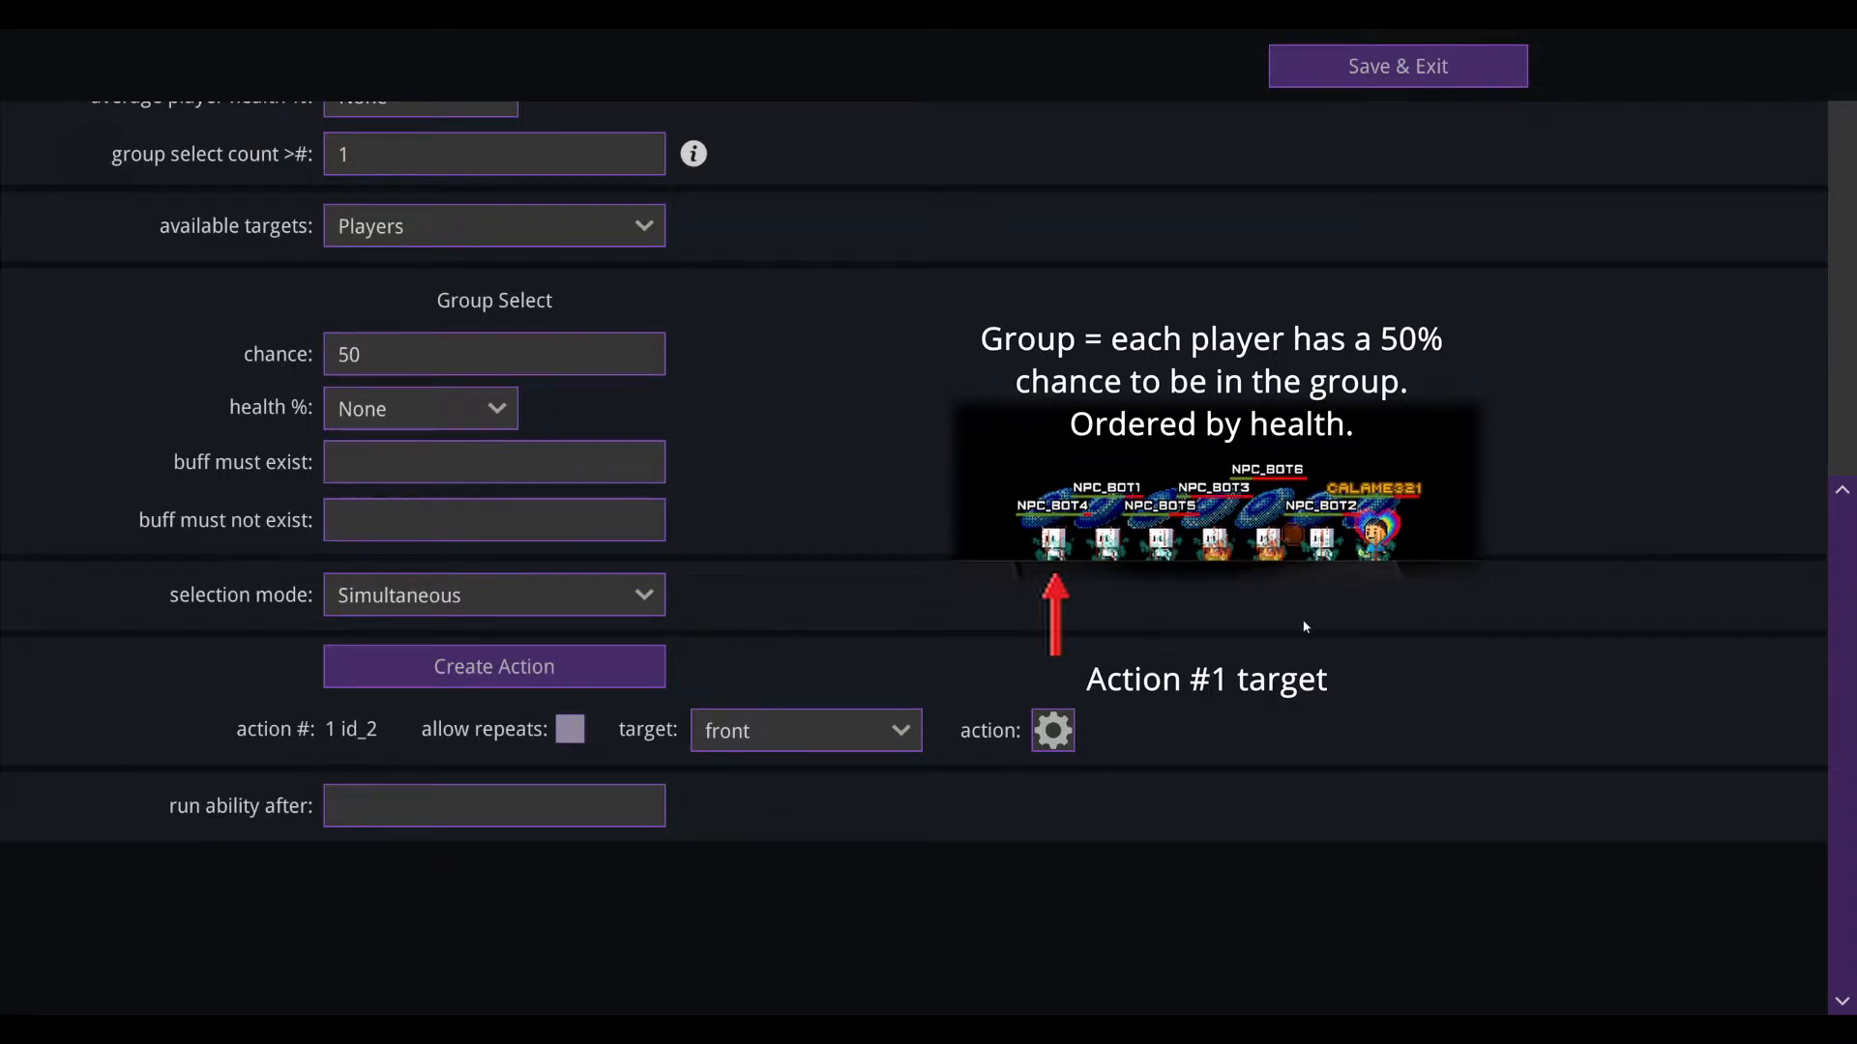
text(5)
key(BackSpace)
text(0)
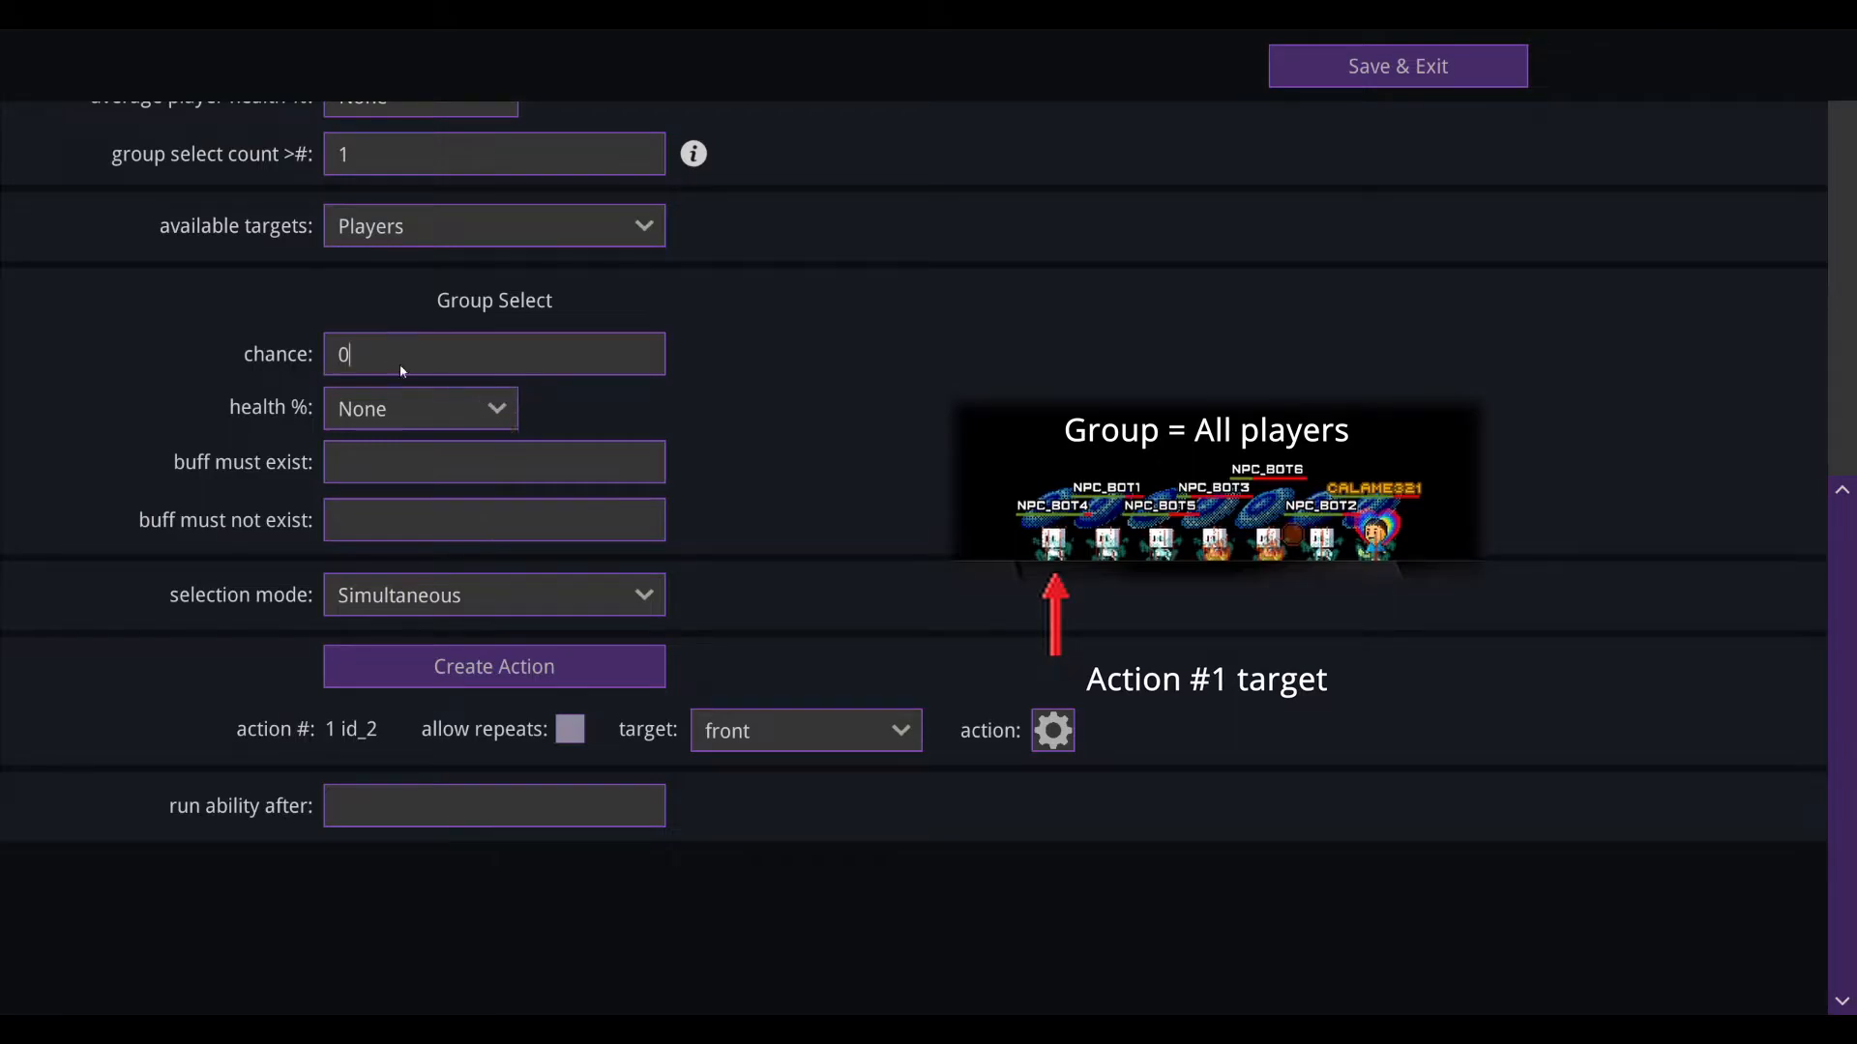
Step: Try a group select health condition of Less than 50 and set it back to None
click(497, 412)
click(411, 474)
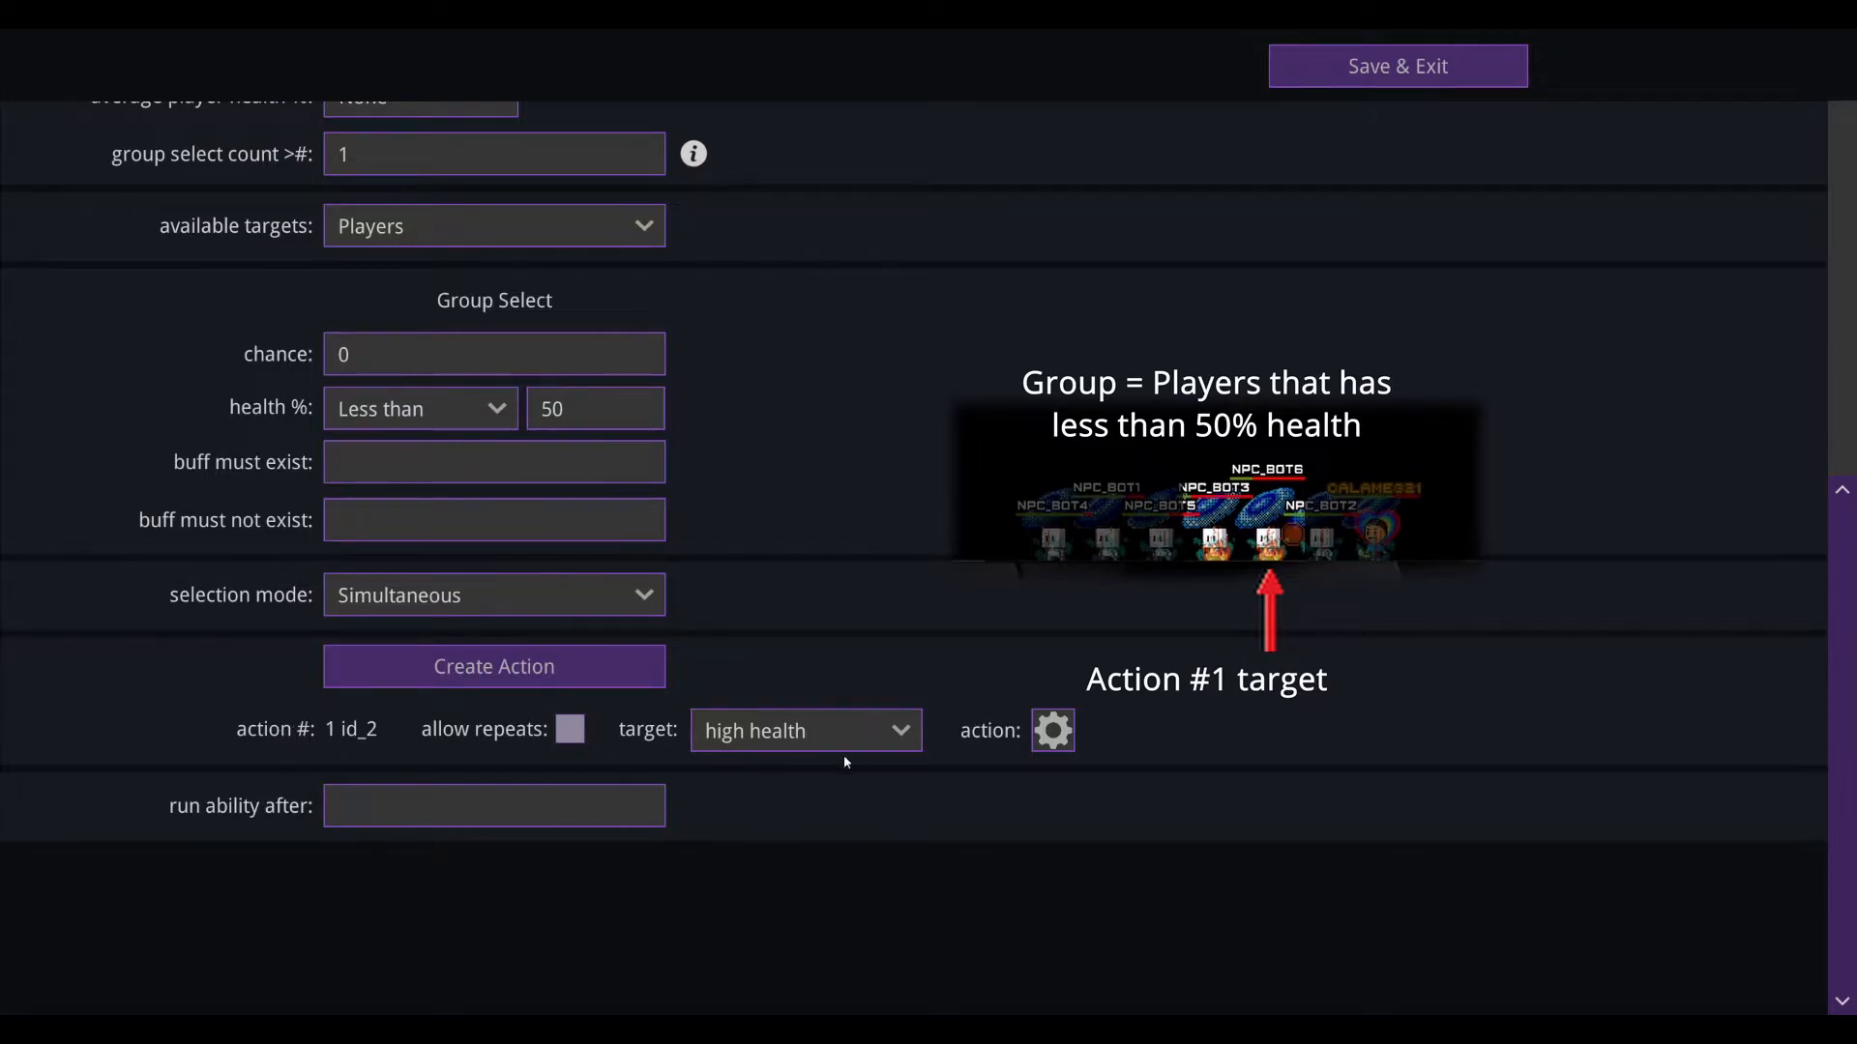
click(495, 410)
click(440, 445)
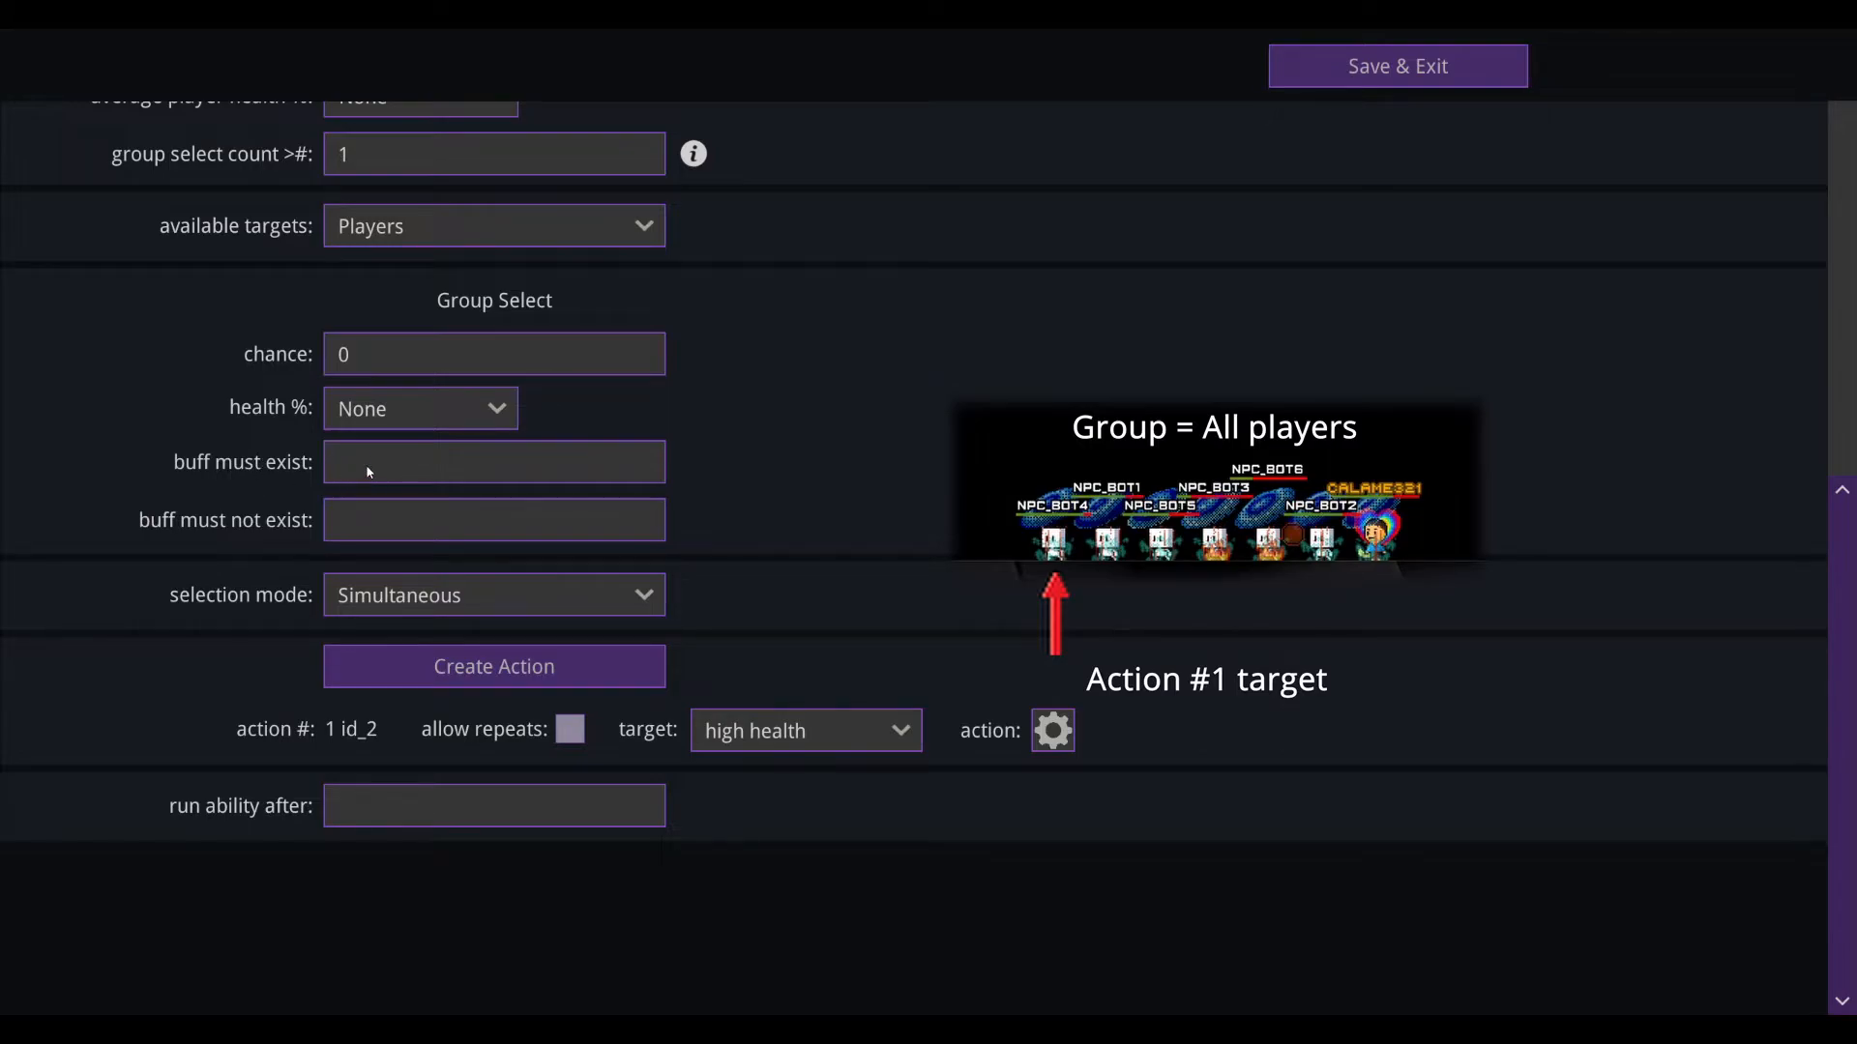
Step: Try focus and dampen in the group select conditions for buffs that must or must not exist
text(focus)
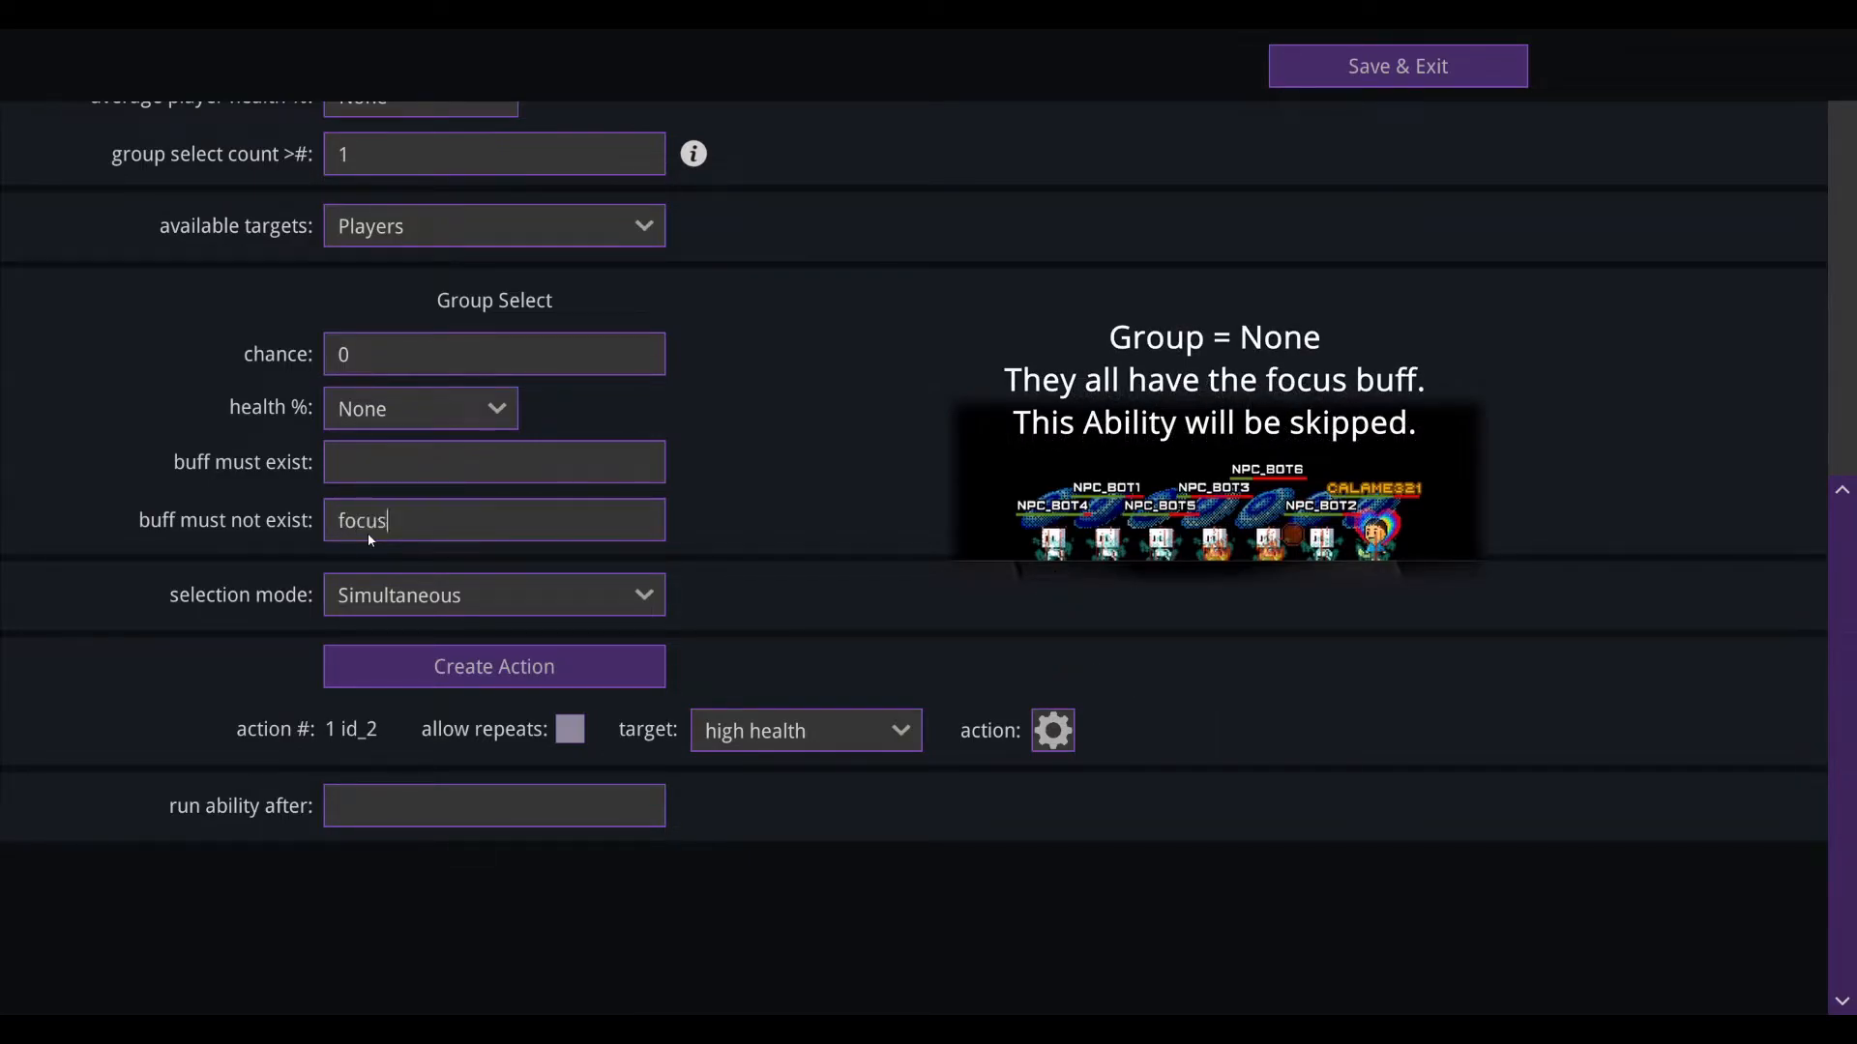
drag(391, 522, 324, 527)
text(dampen)
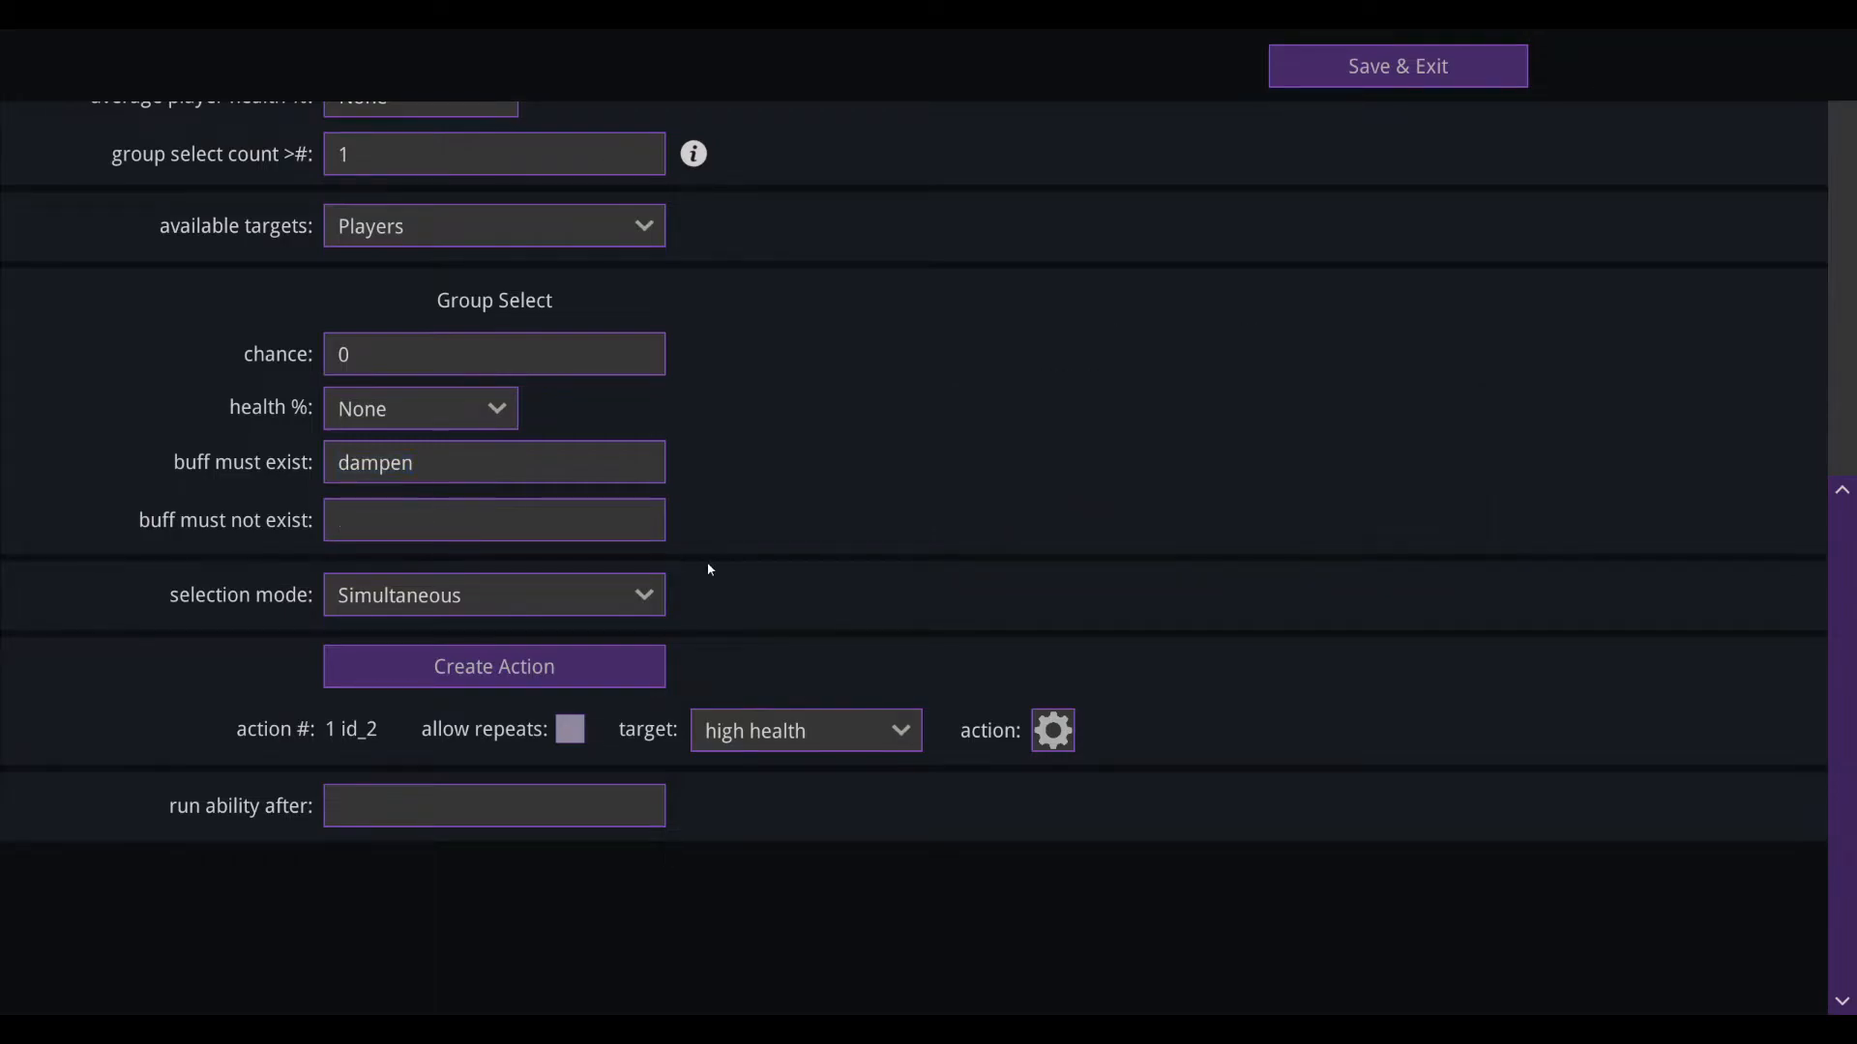
Step: Compare the Simultaneous and Sequential selection modes and set the ability to Sequential (repeat animation)
click(627, 600)
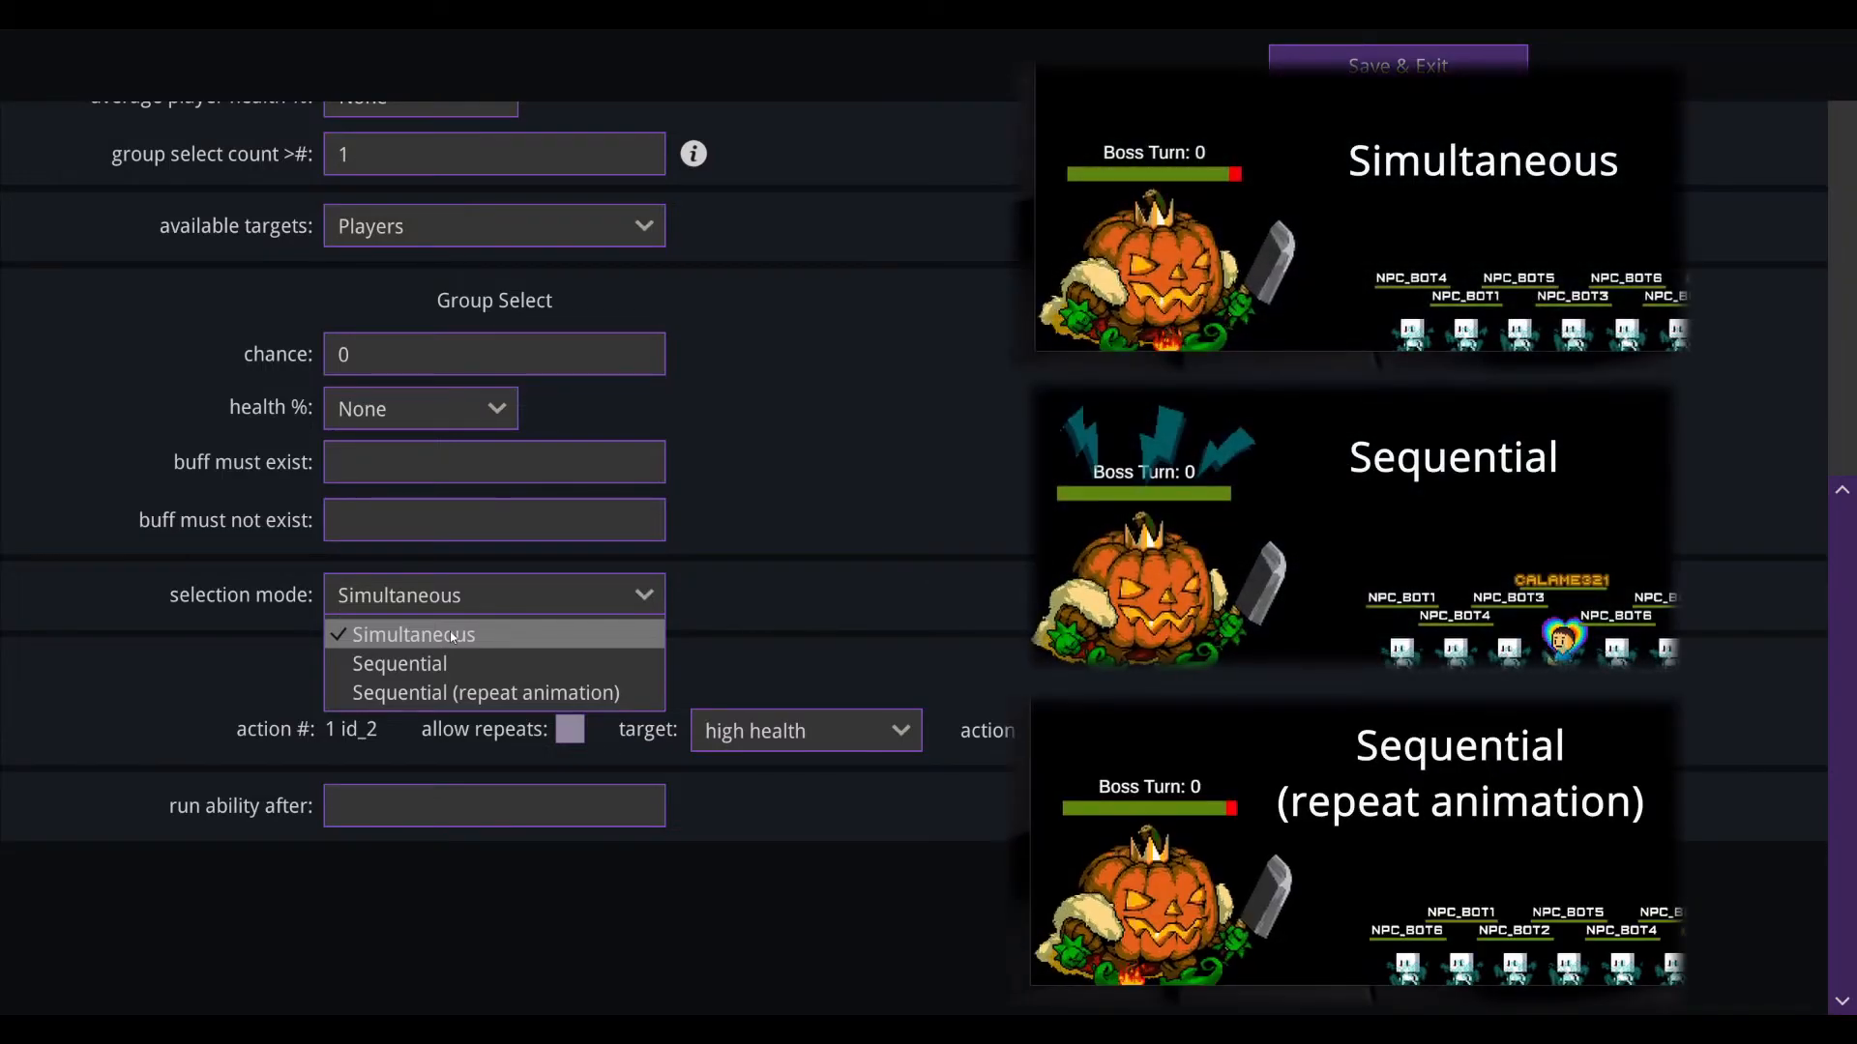
click(636, 635)
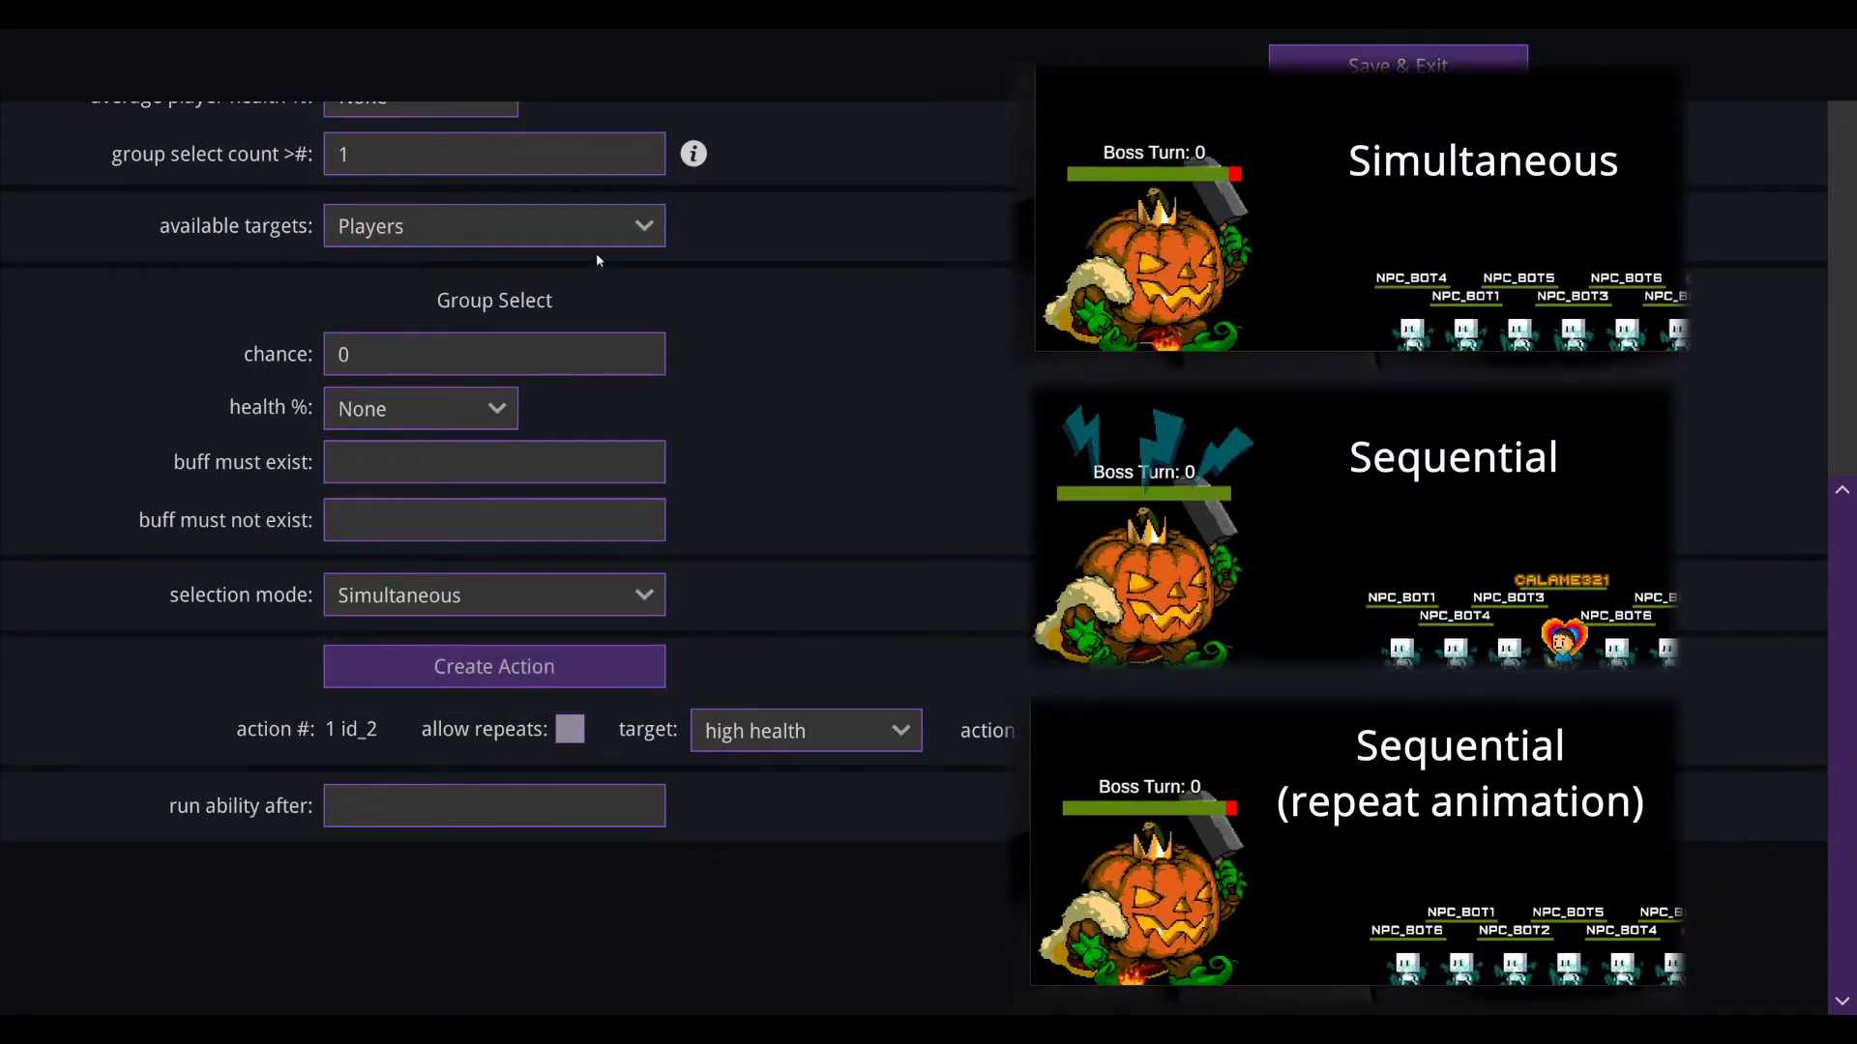
click(526, 585)
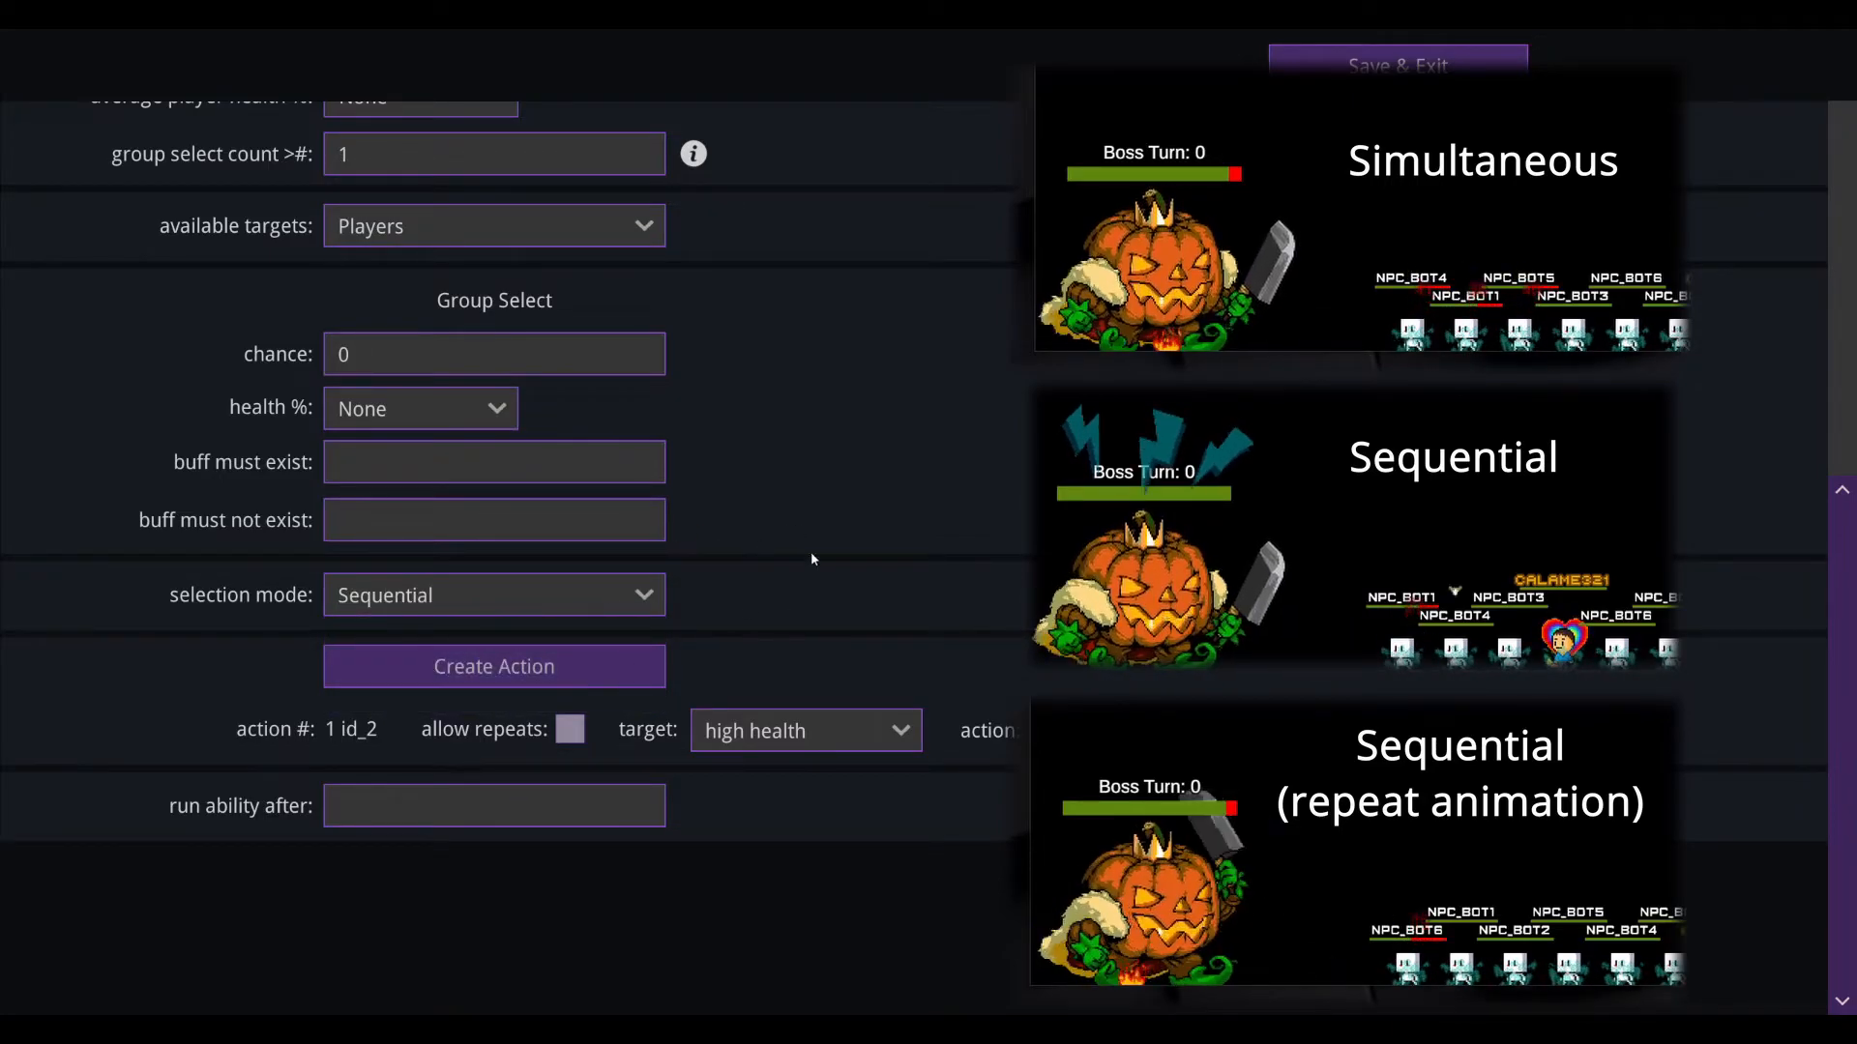
click(525, 592)
click(530, 694)
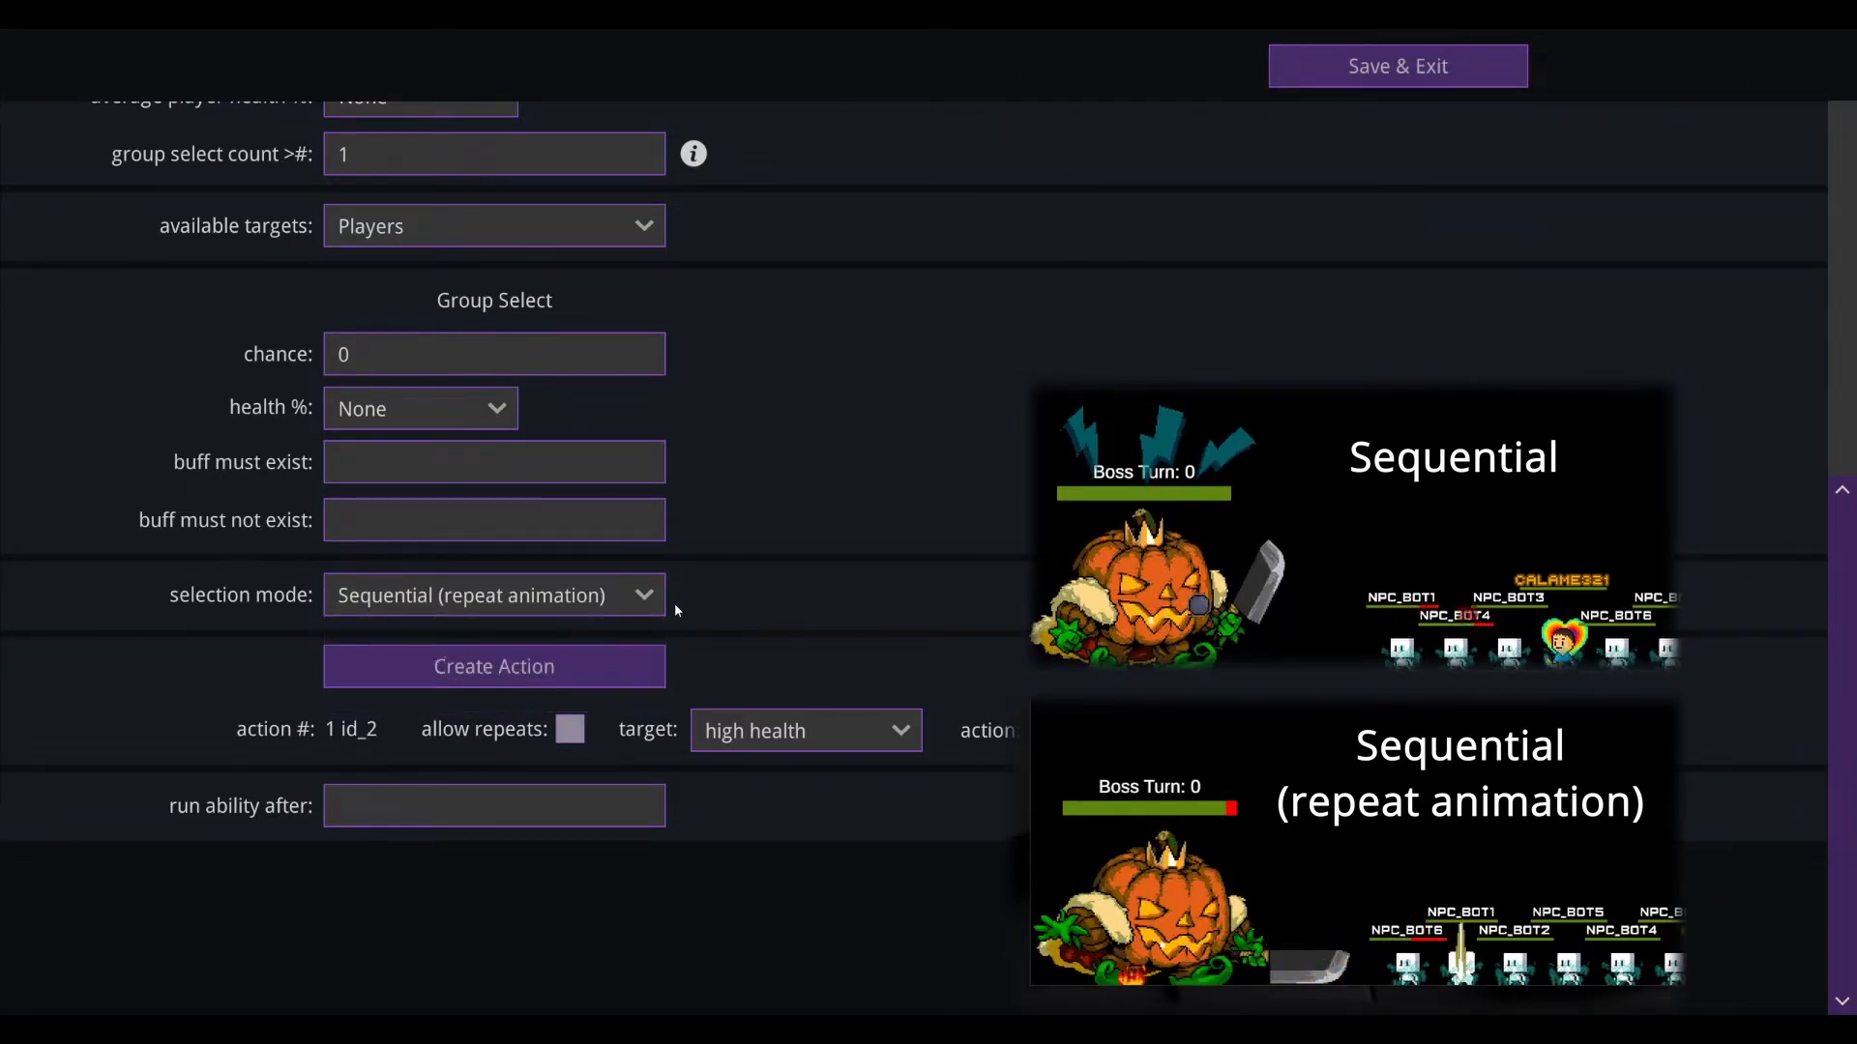
Step: Review the attack ability's animation settings and return to its action list
scroll(522, 436, up, 5)
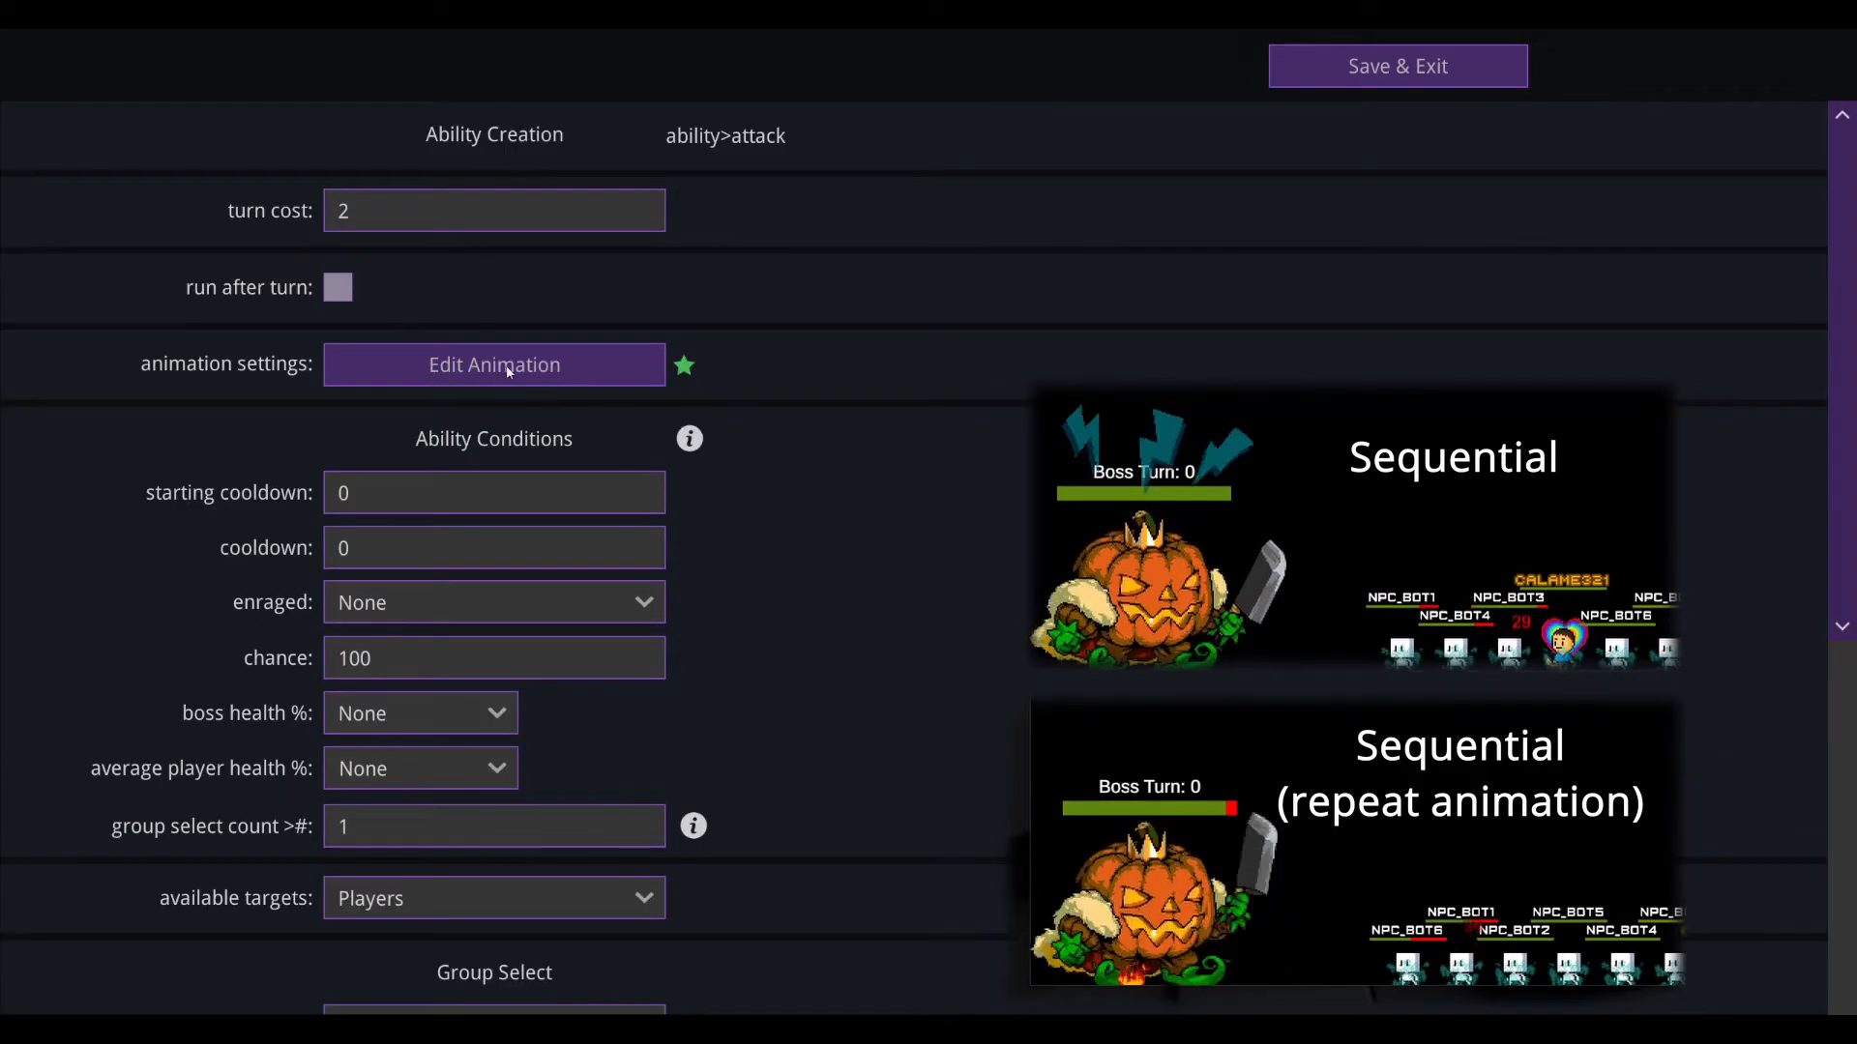
click(530, 370)
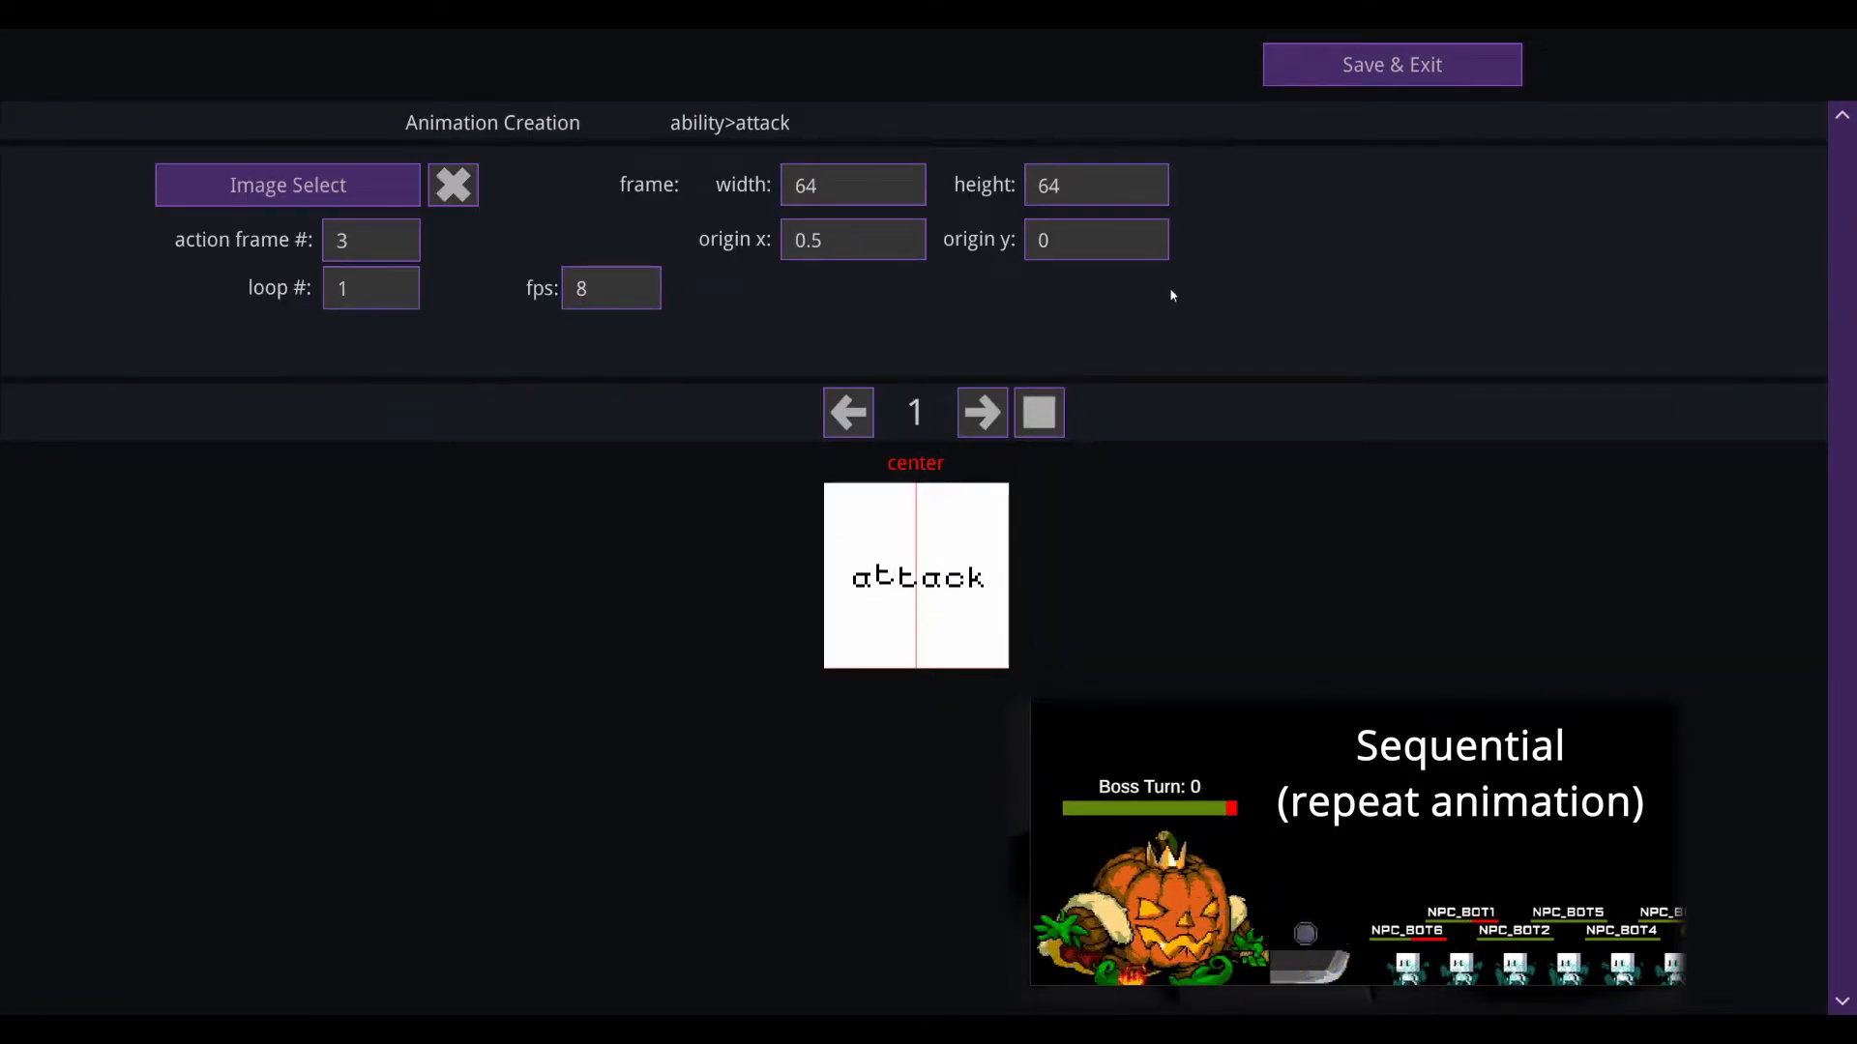
scroll(634, 700, down, 10)
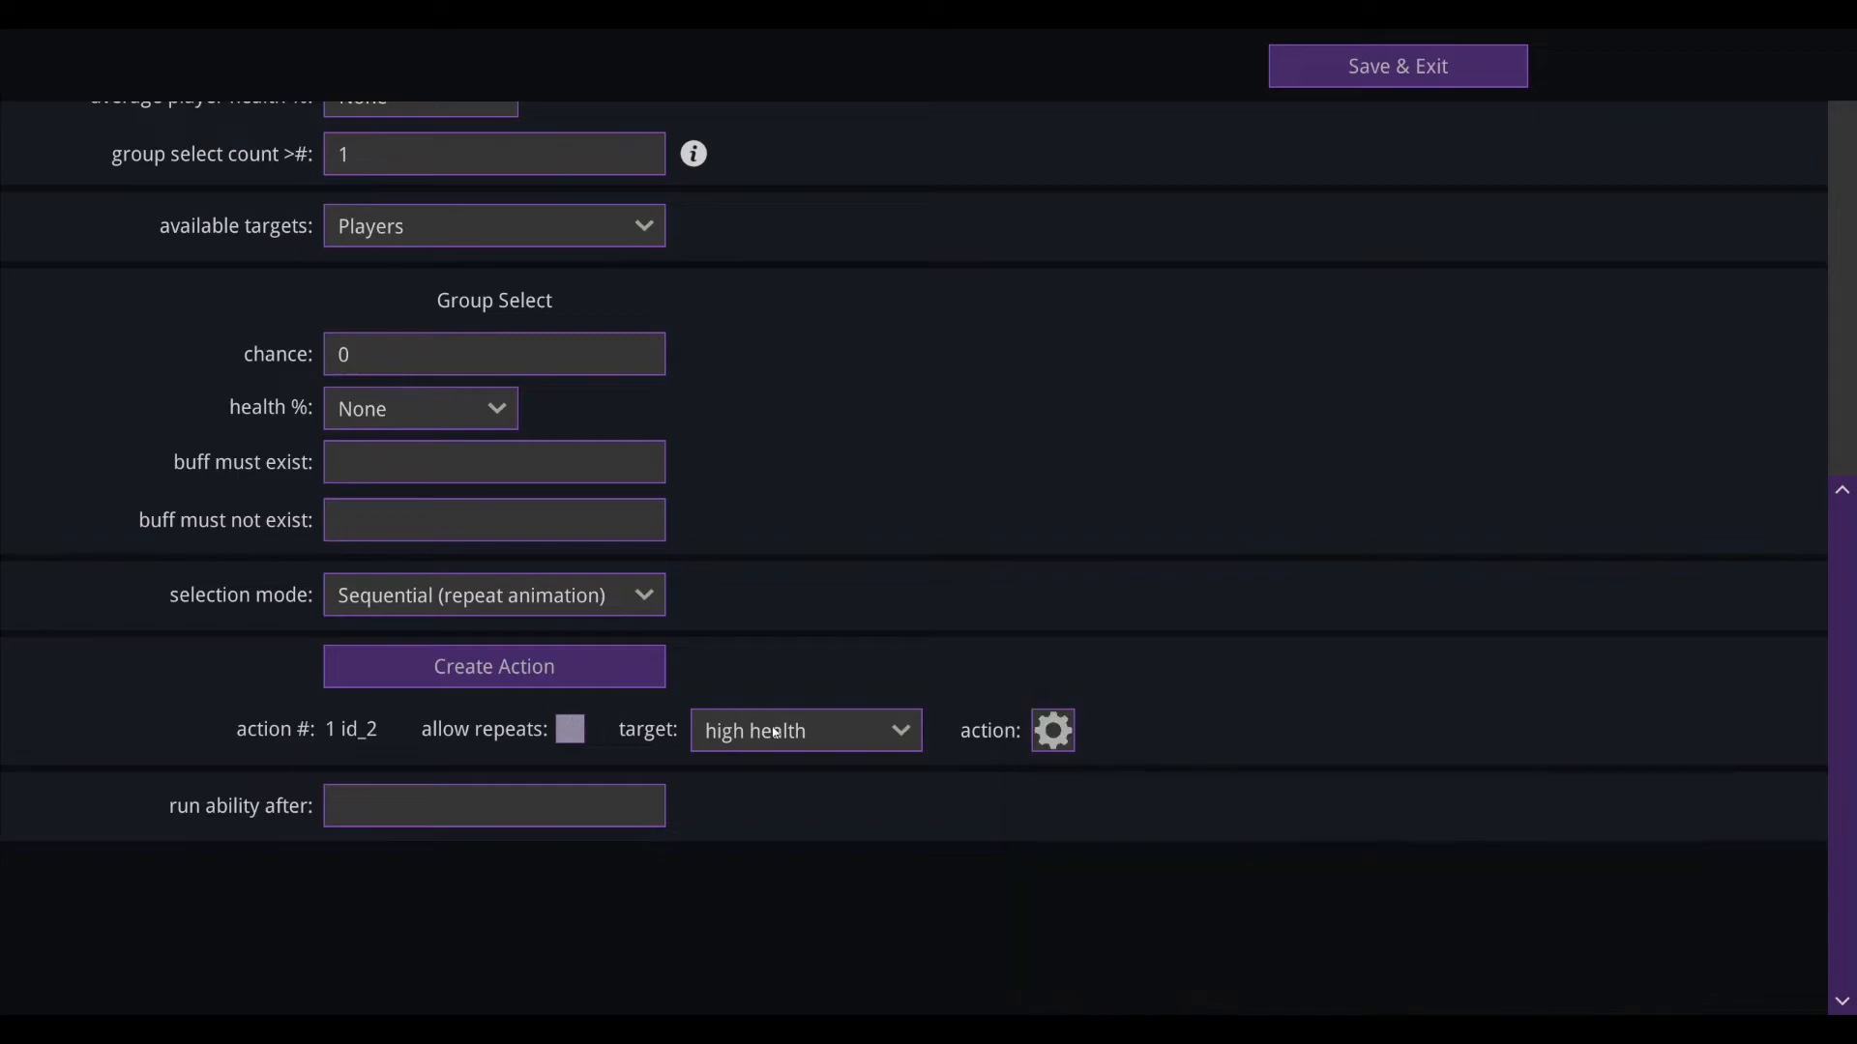
Step: Set the action's target to front and try a duplicate of the action with the allow repeats option
click(858, 717)
click(776, 699)
click(1045, 750)
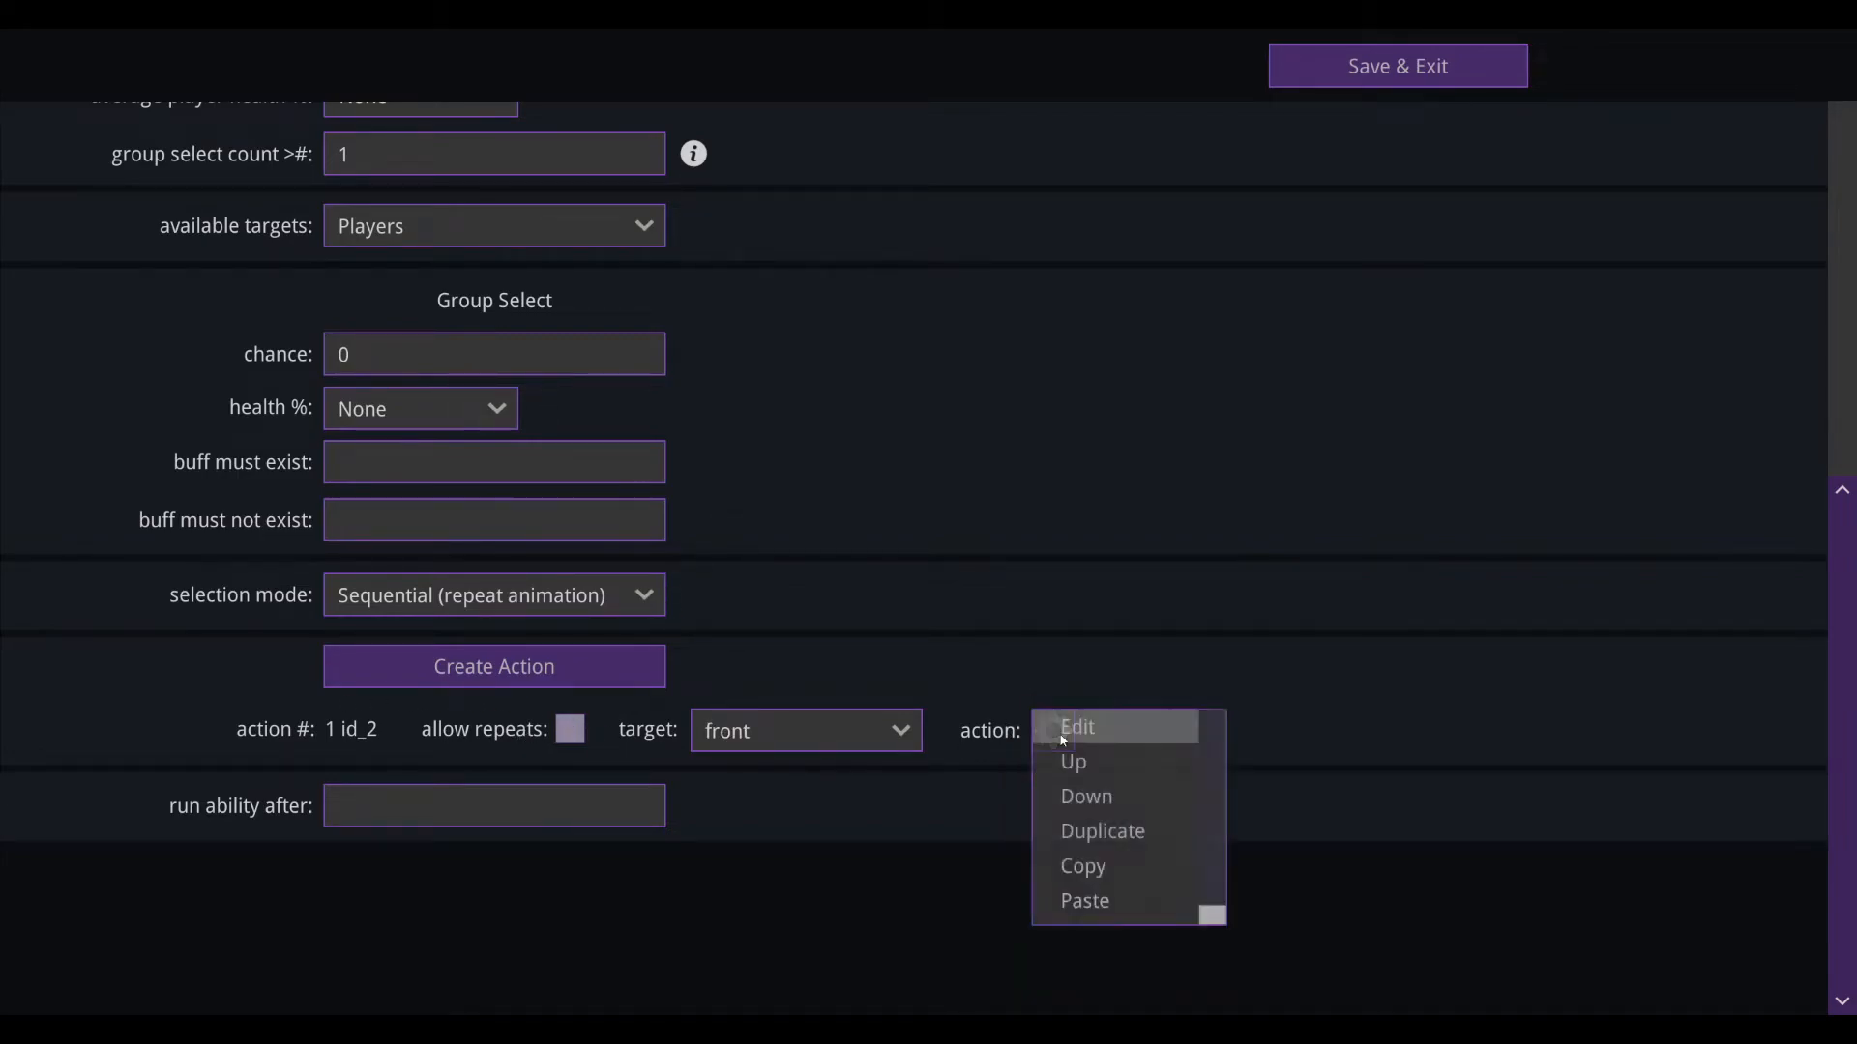
click(1103, 830)
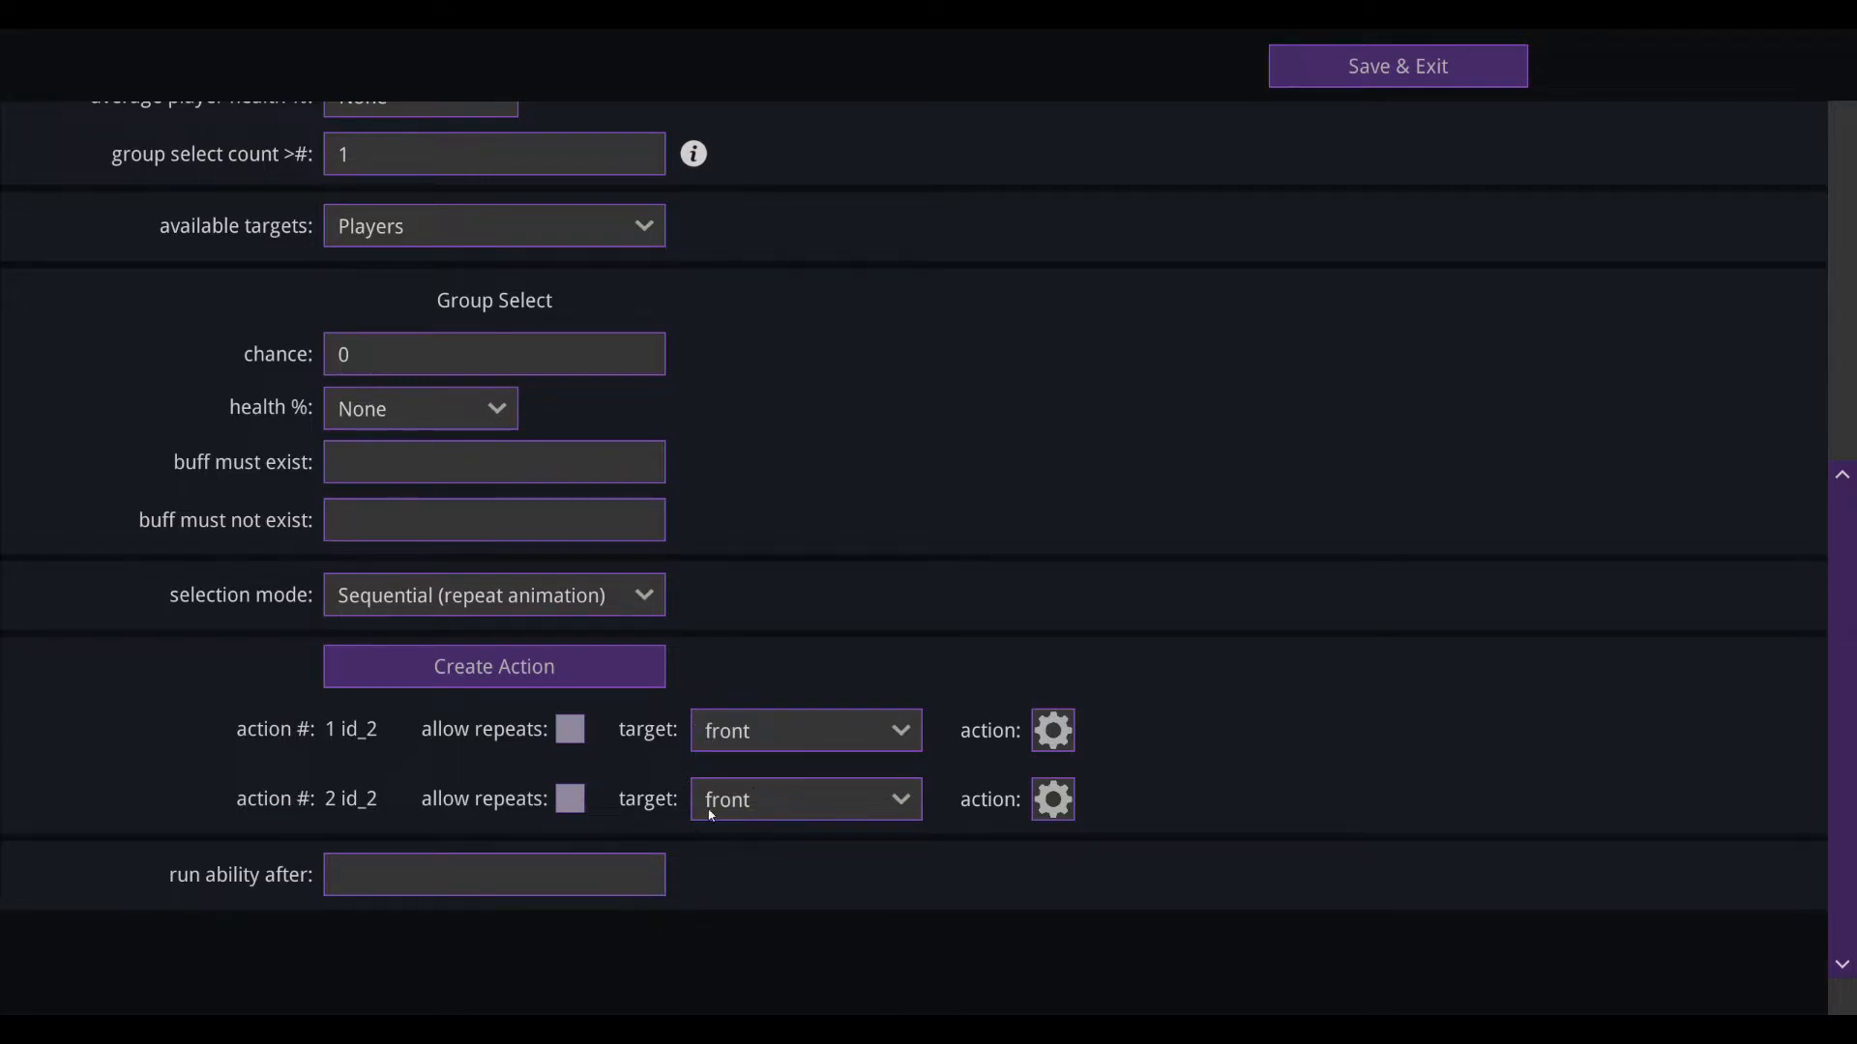
click(570, 800)
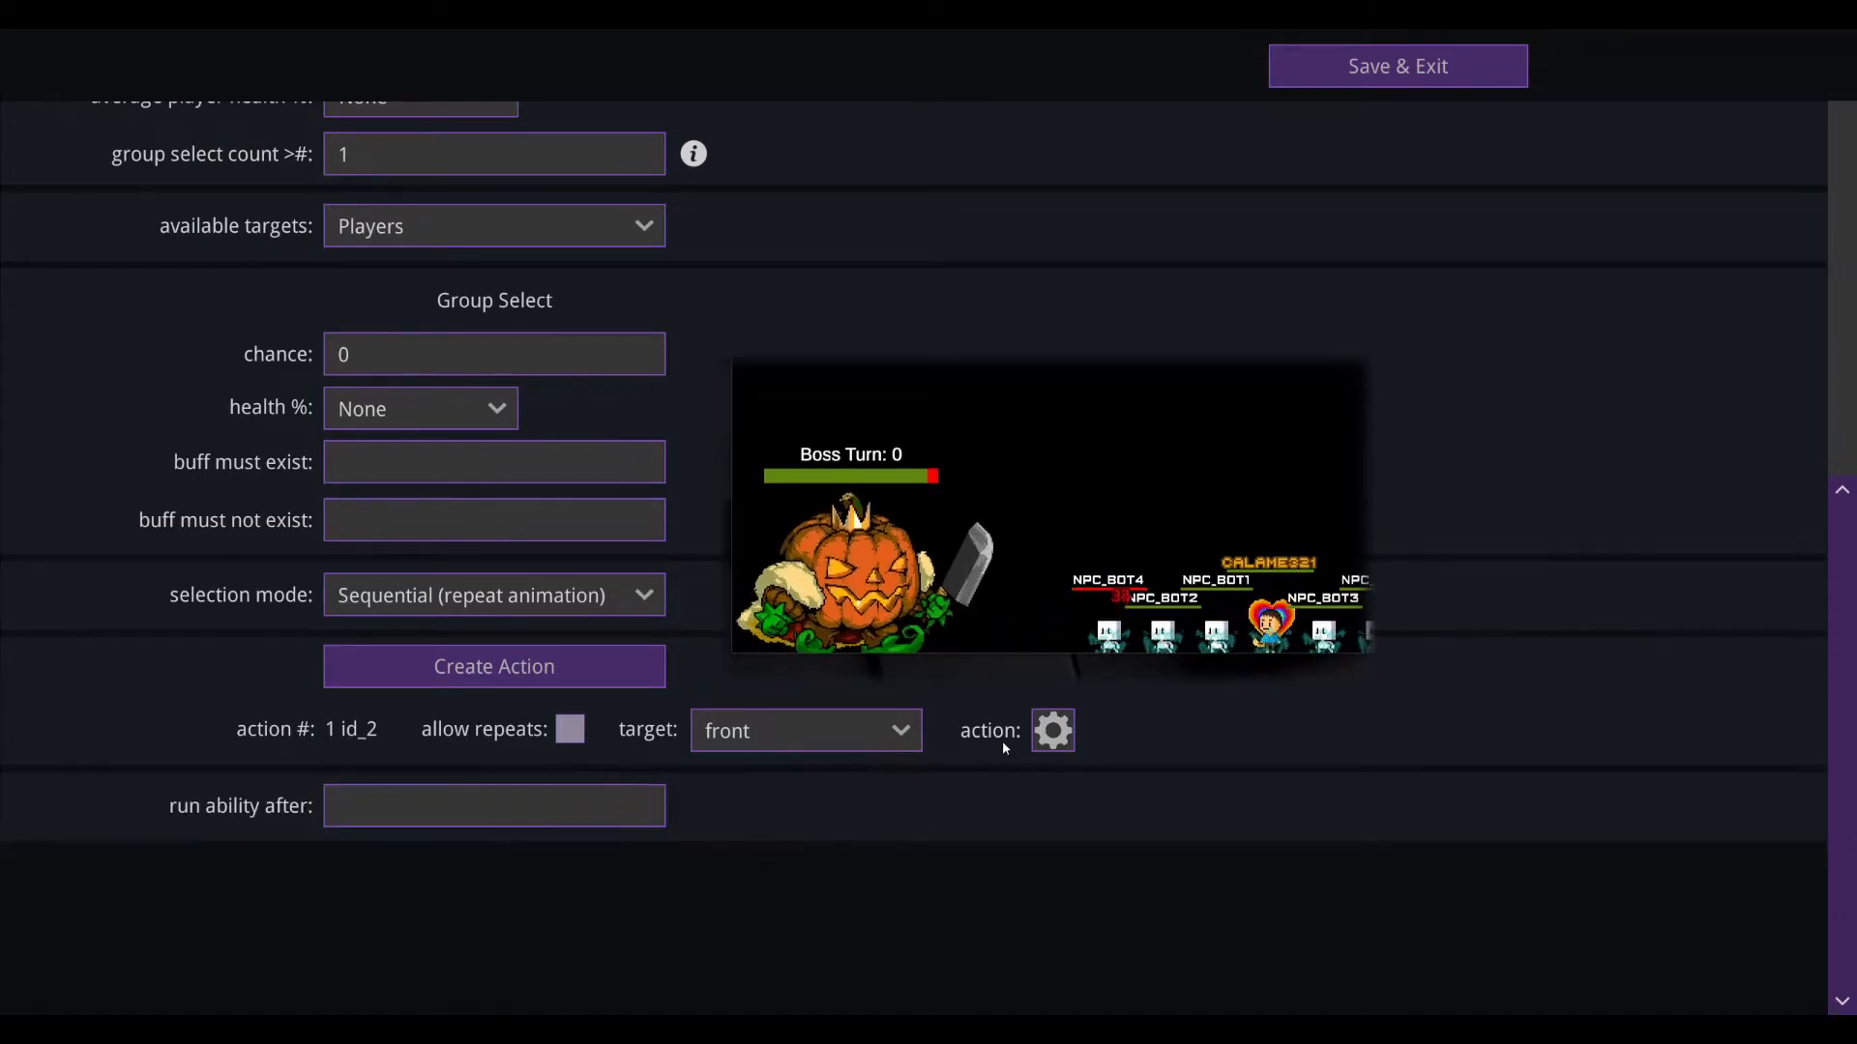
Step: Edit the action, load effect.png as its animation image and save the animation
click(1055, 732)
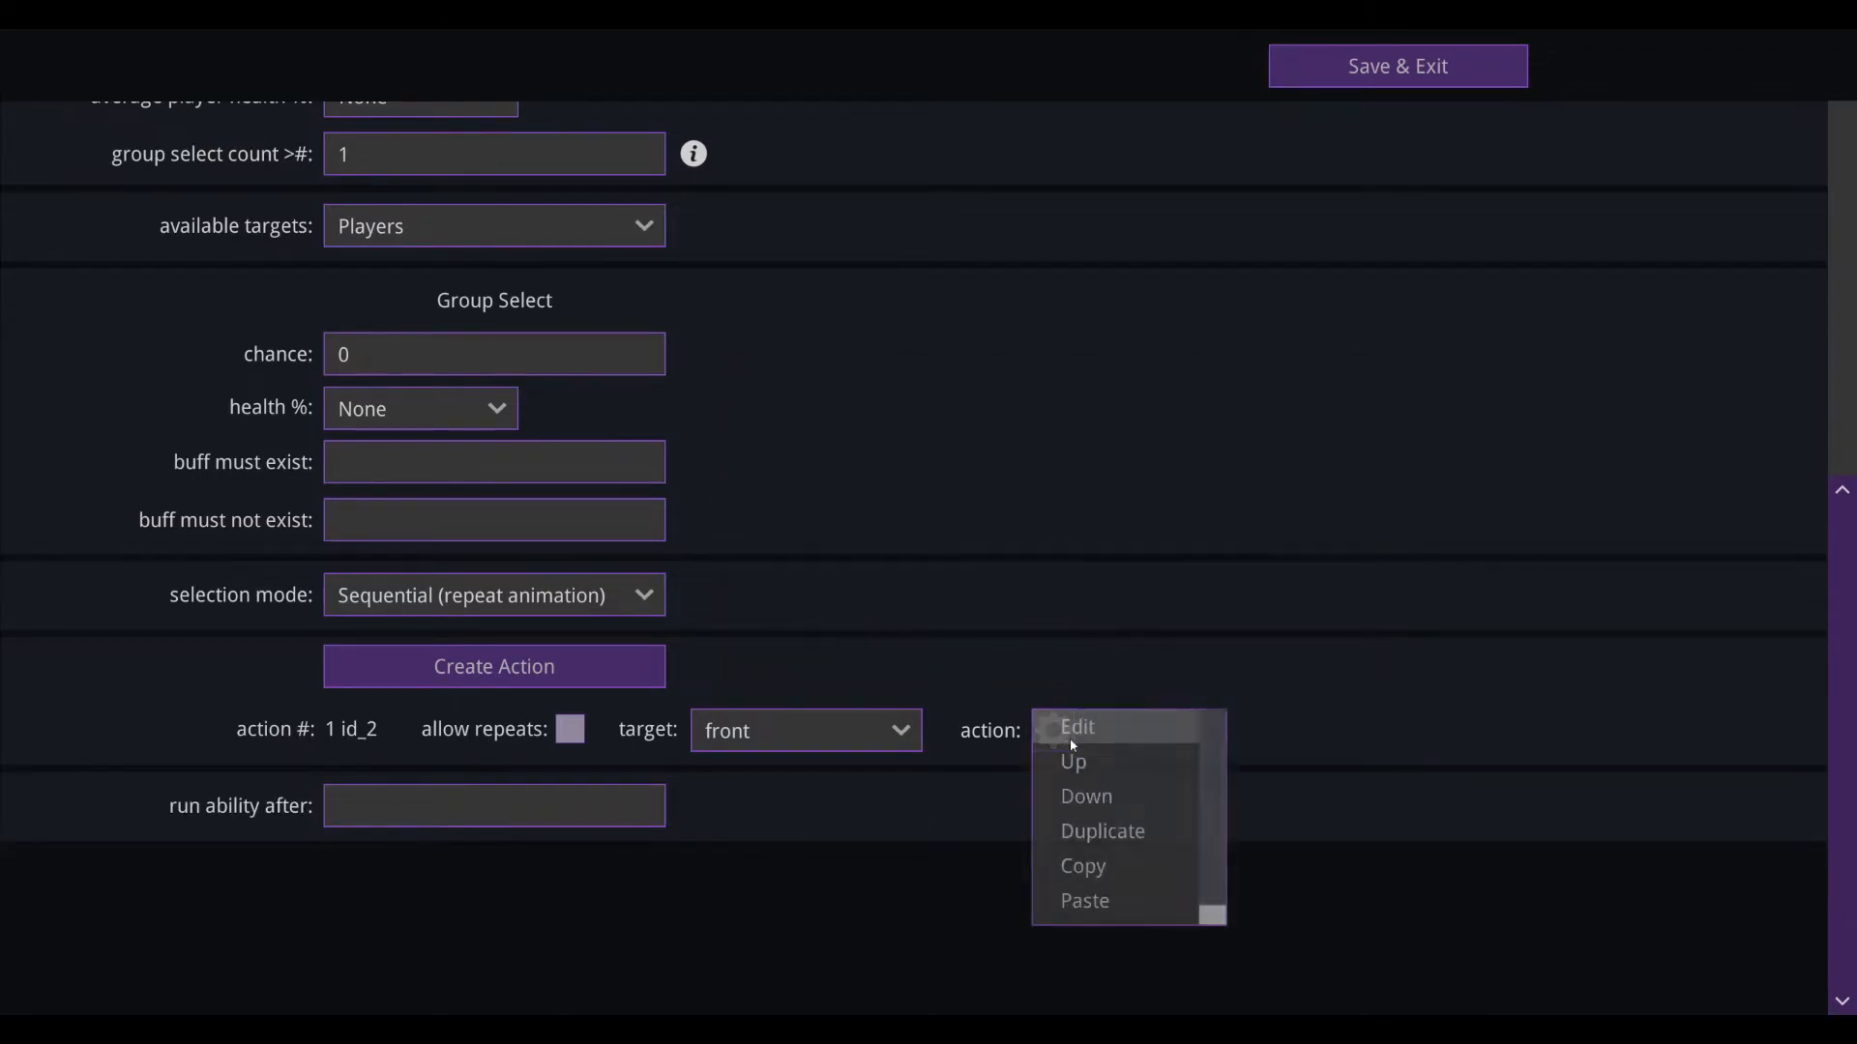
click(1079, 730)
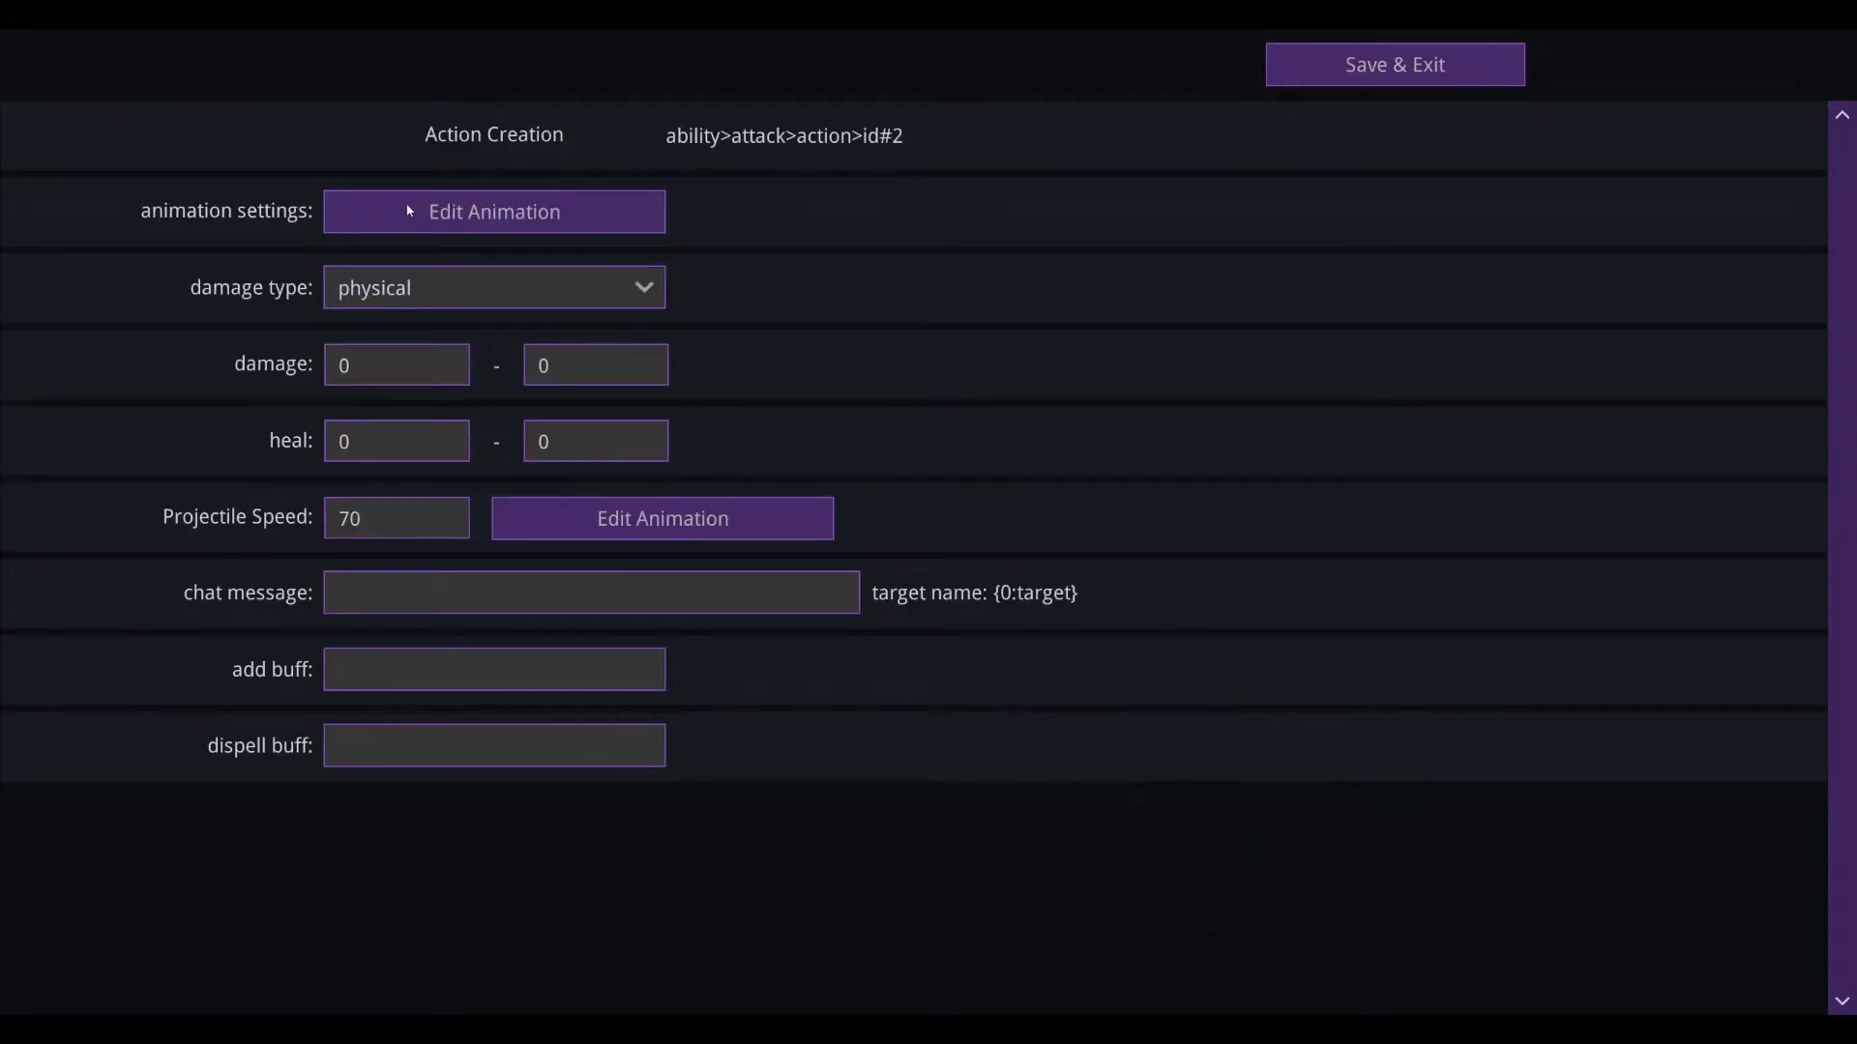
click(495, 212)
click(350, 181)
double_click(607, 193)
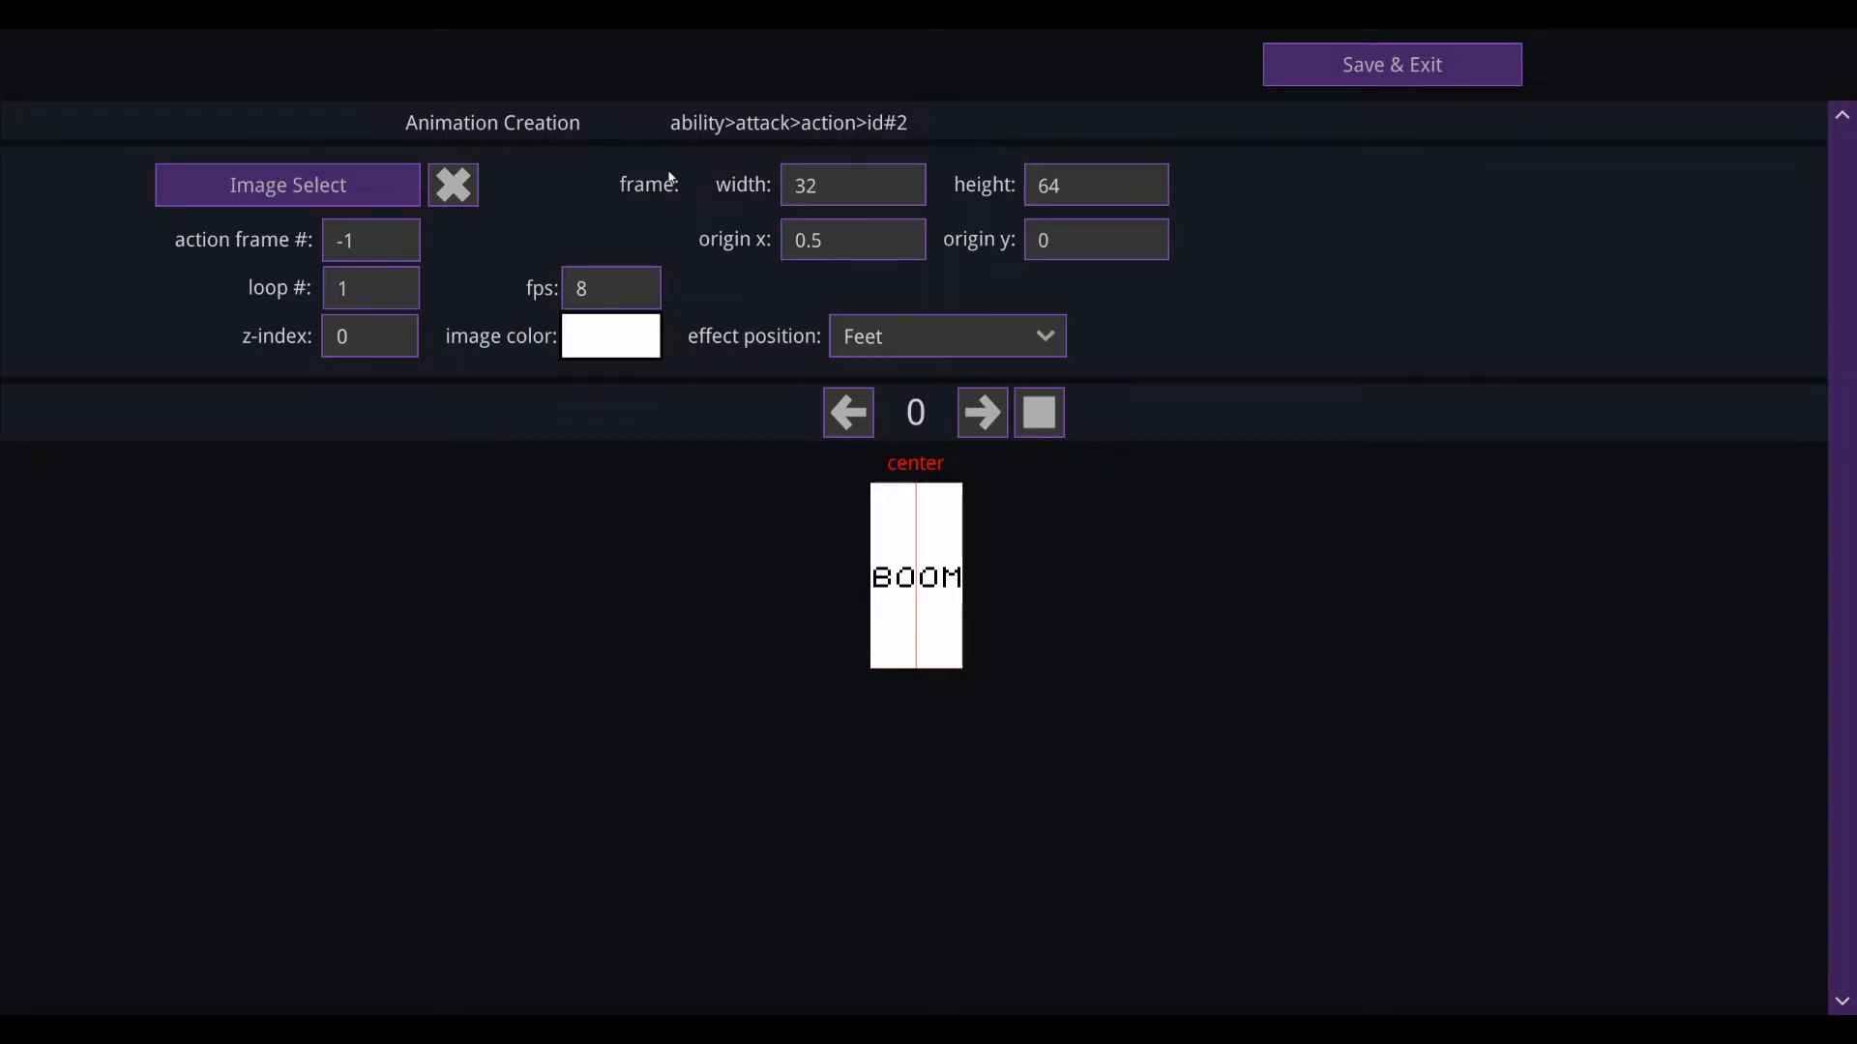
click(1376, 82)
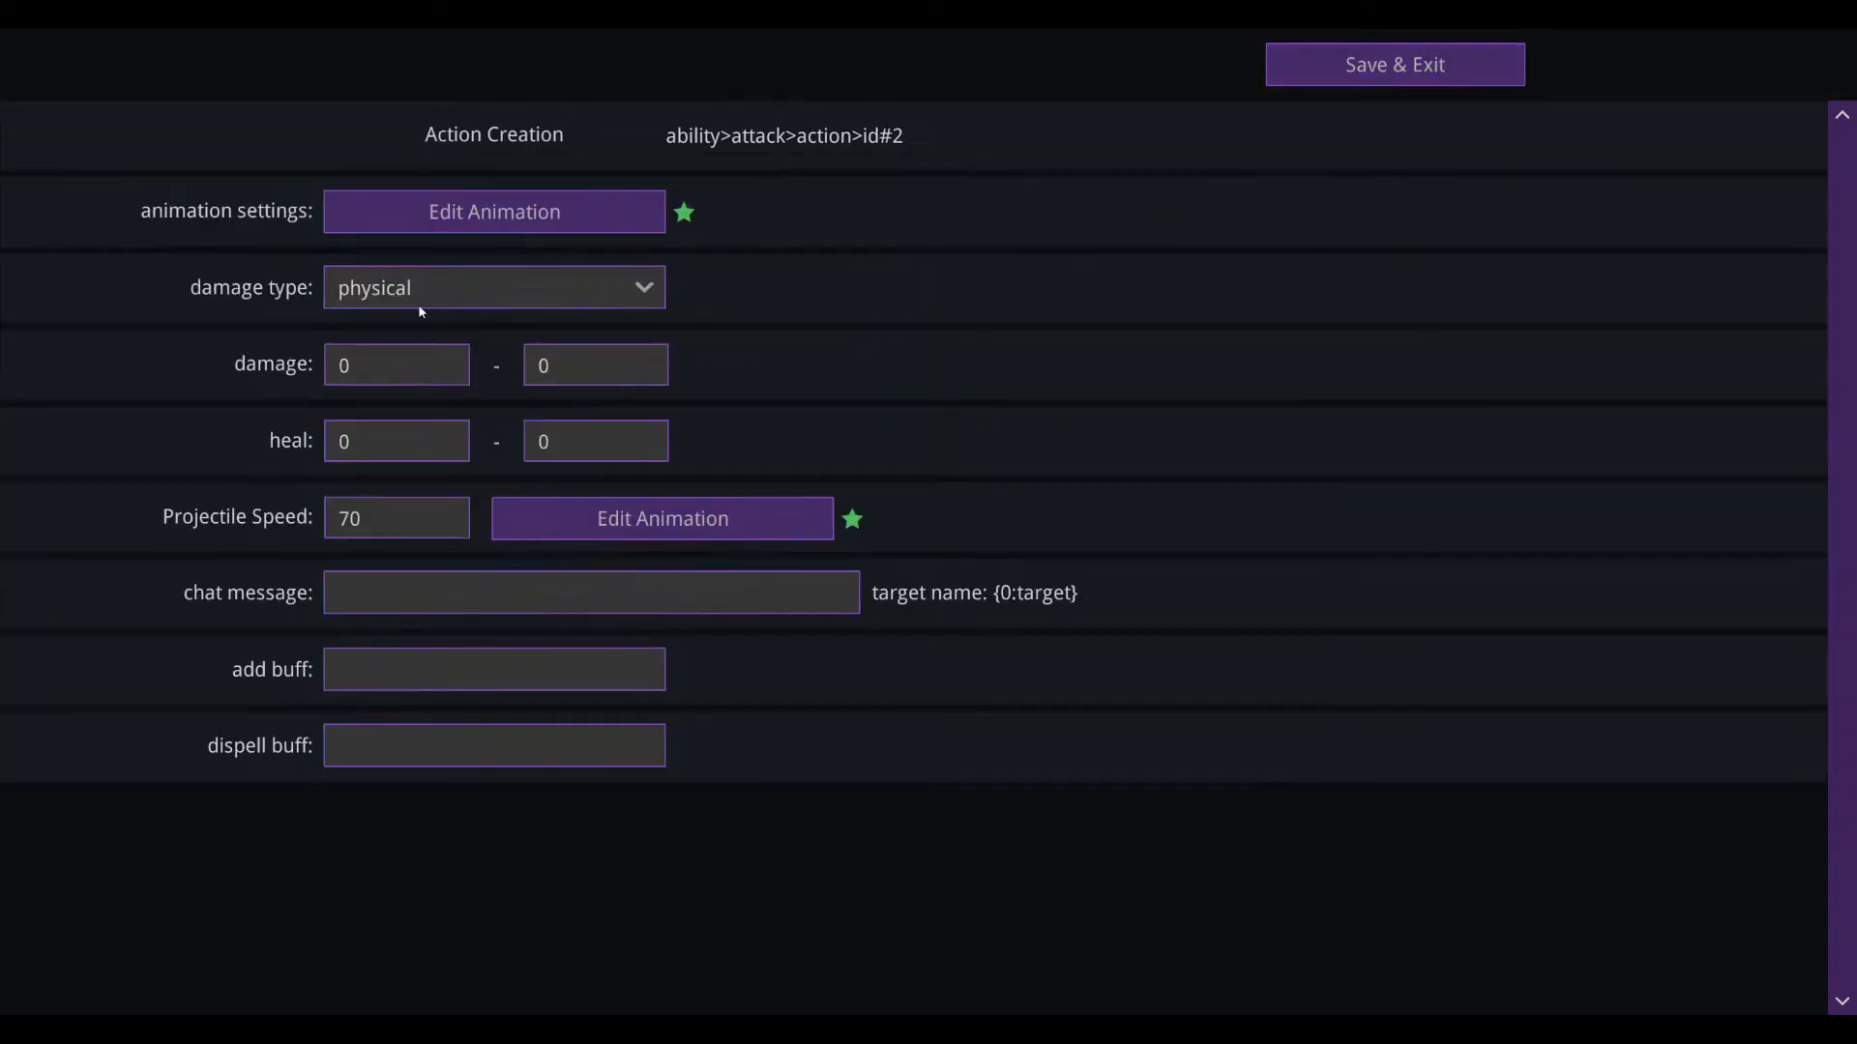
Step: Choose physical as the action's damage type and set its damage range to 0–30
click(402, 290)
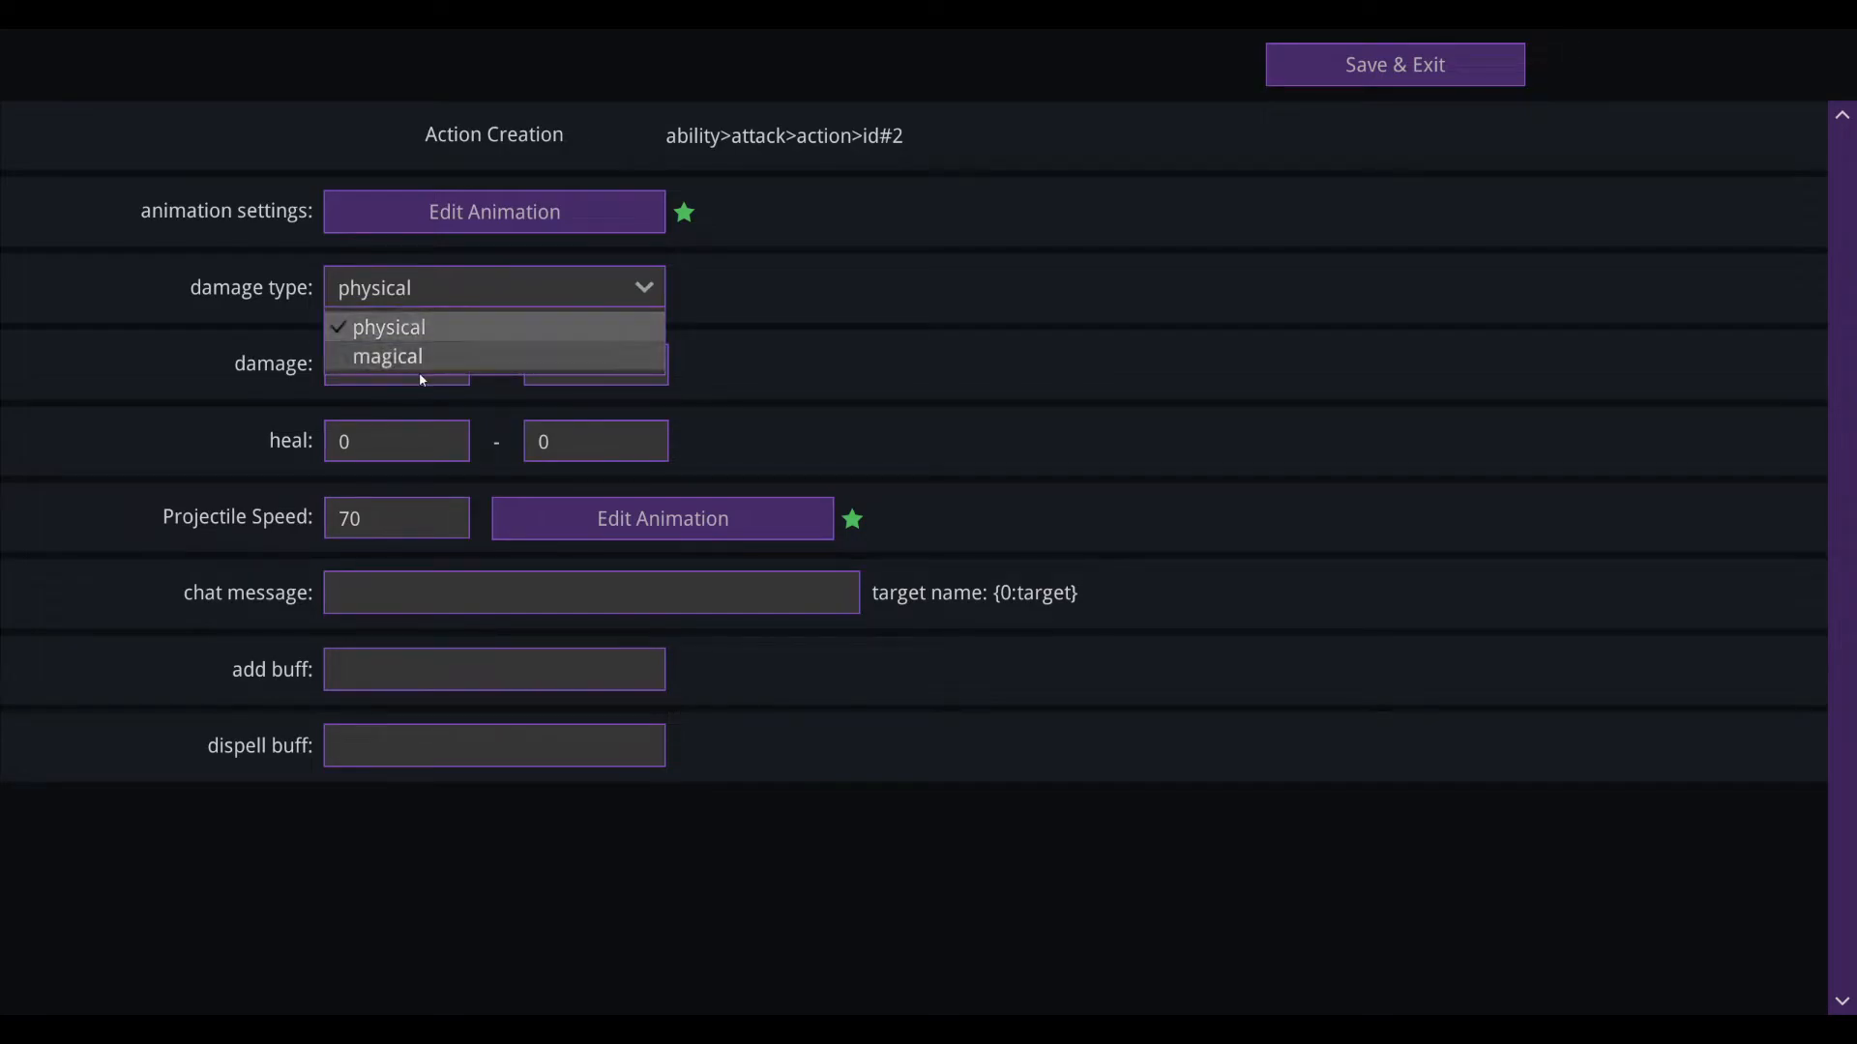
click(519, 321)
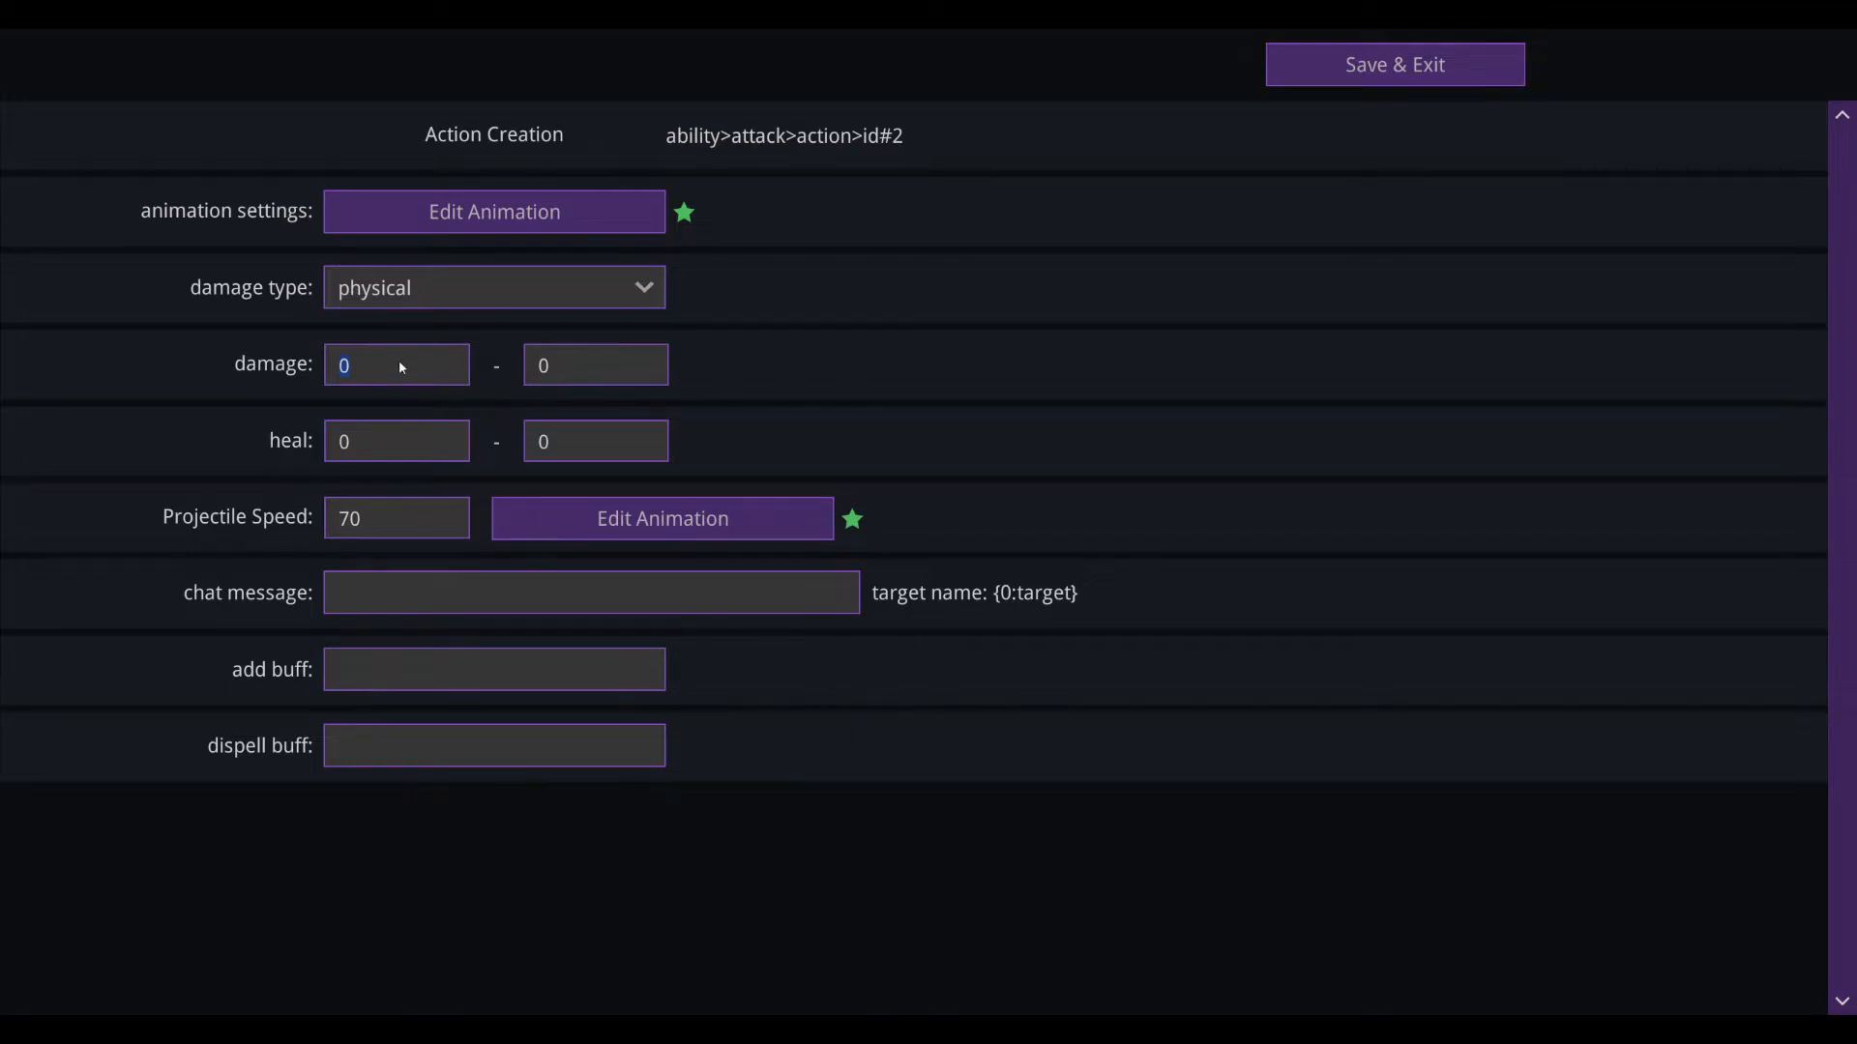
text(0)
click(584, 375)
text(30)
Step: Load projectile.png as the image of the action's projectile animation
click(609, 533)
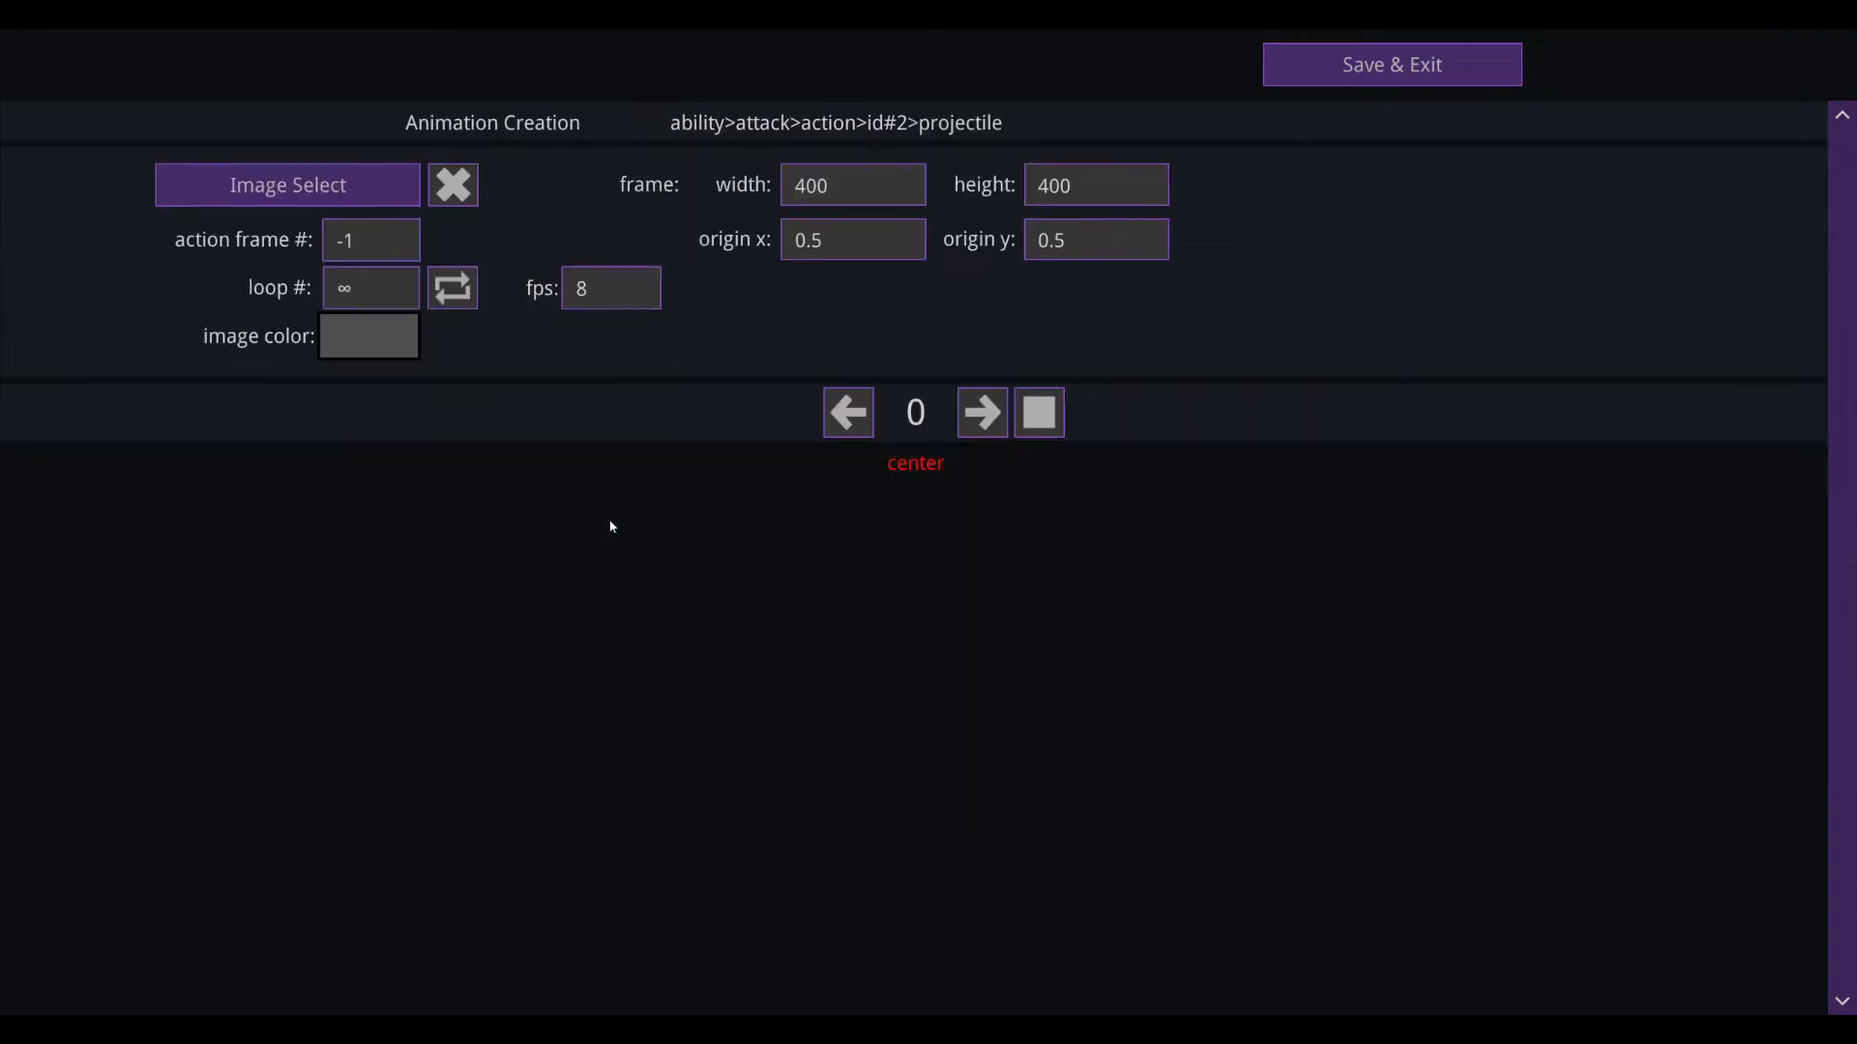
click(288, 184)
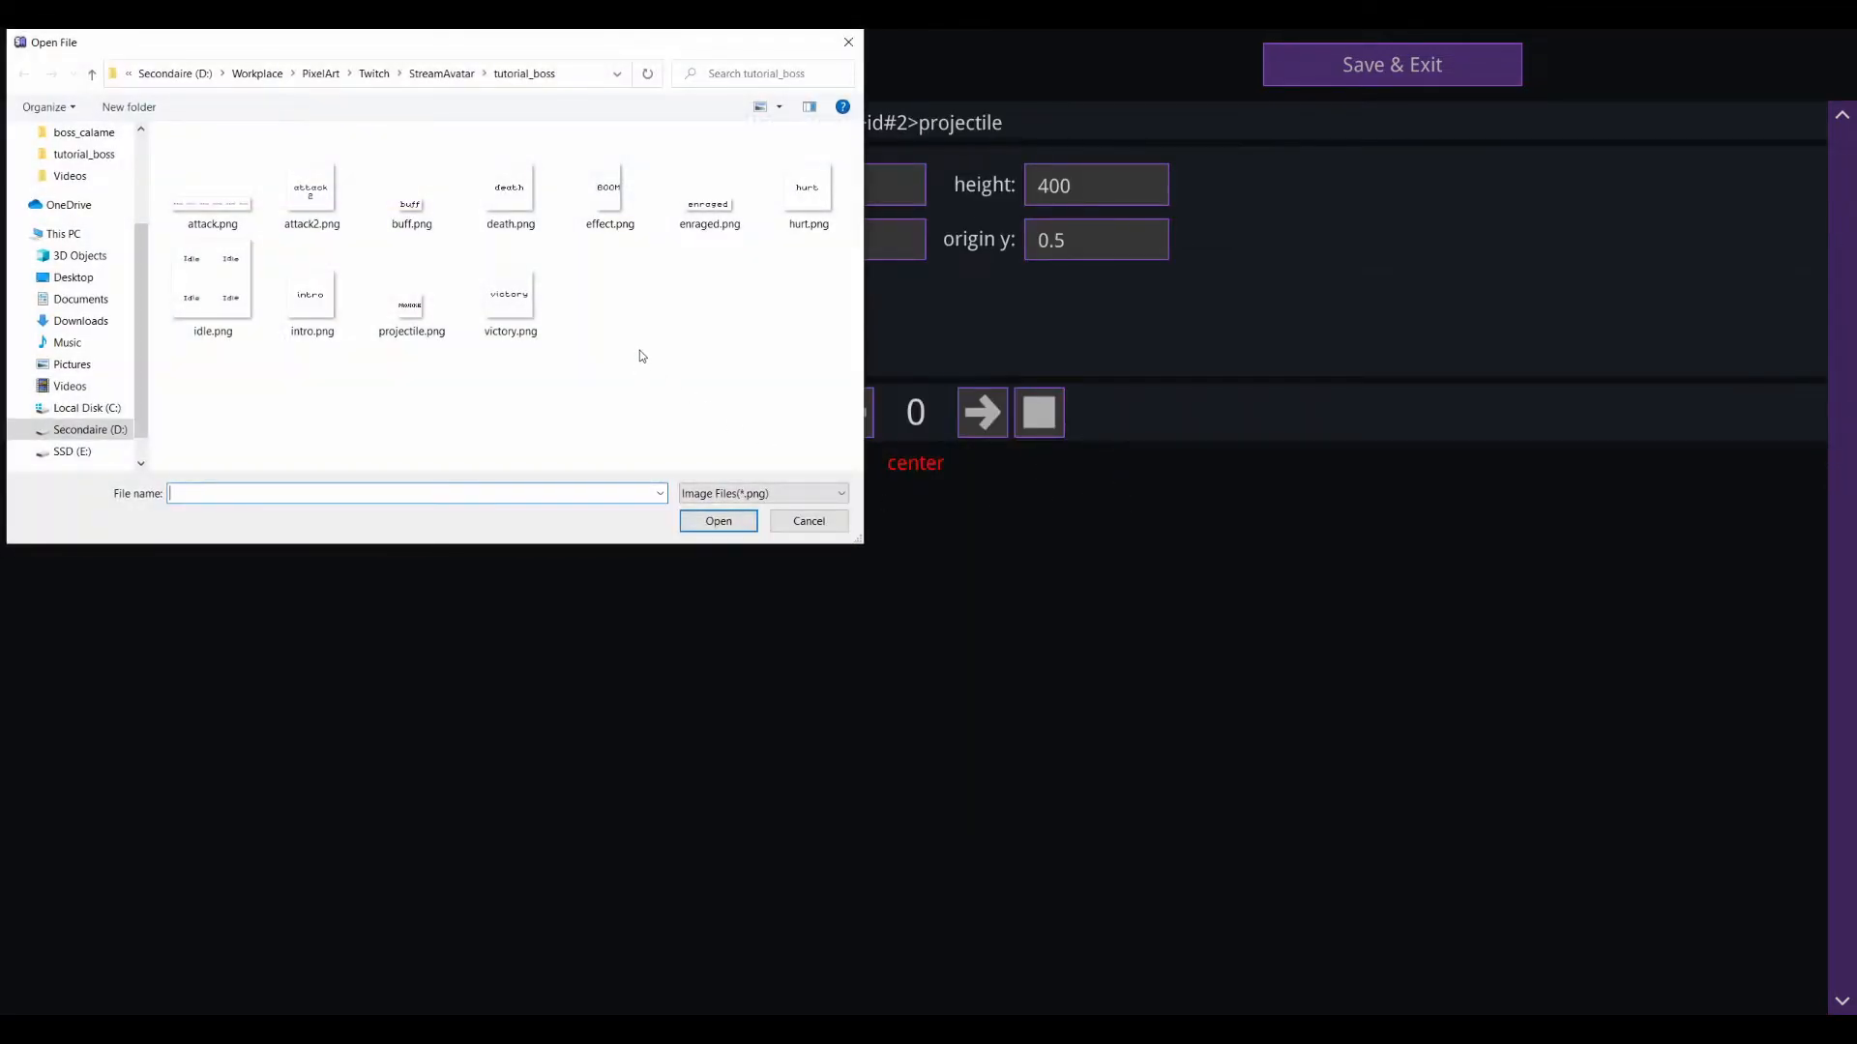
double_click(414, 317)
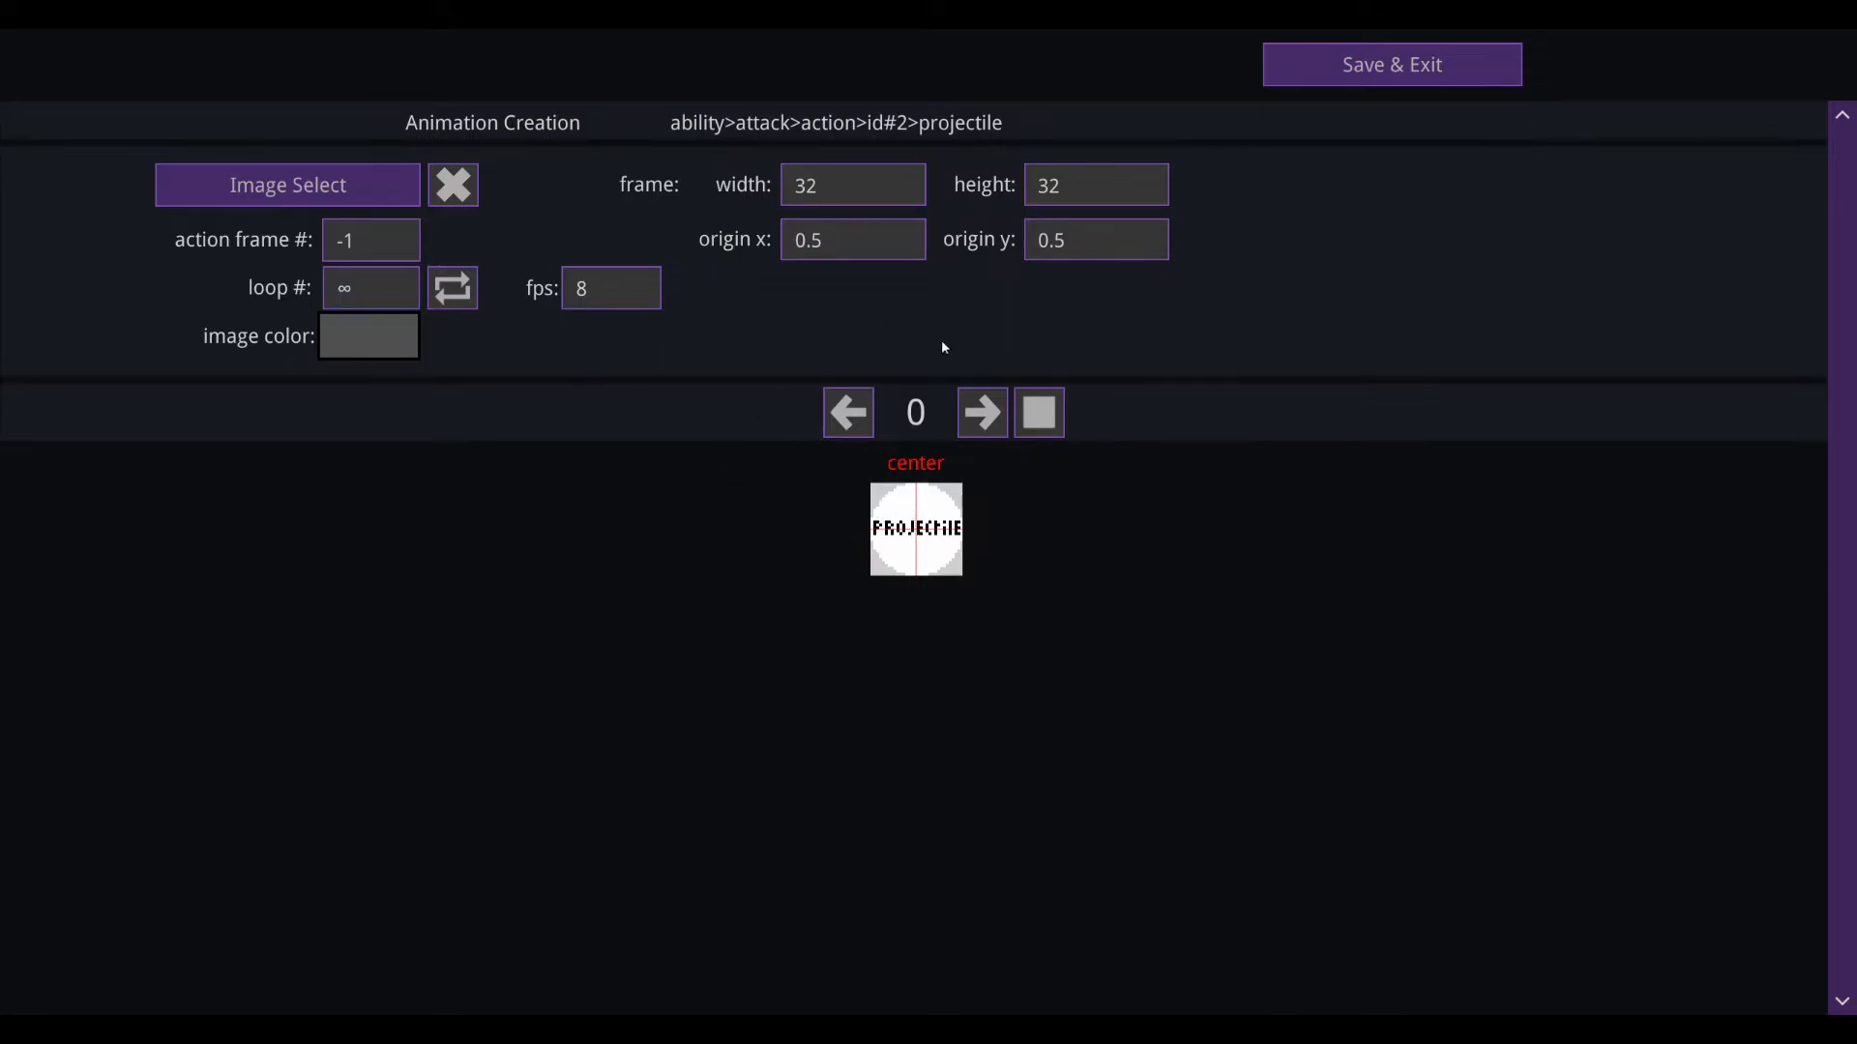
Step: Save the projectile animation, set the action's projectile speed to 50 and save the action
click(1286, 68)
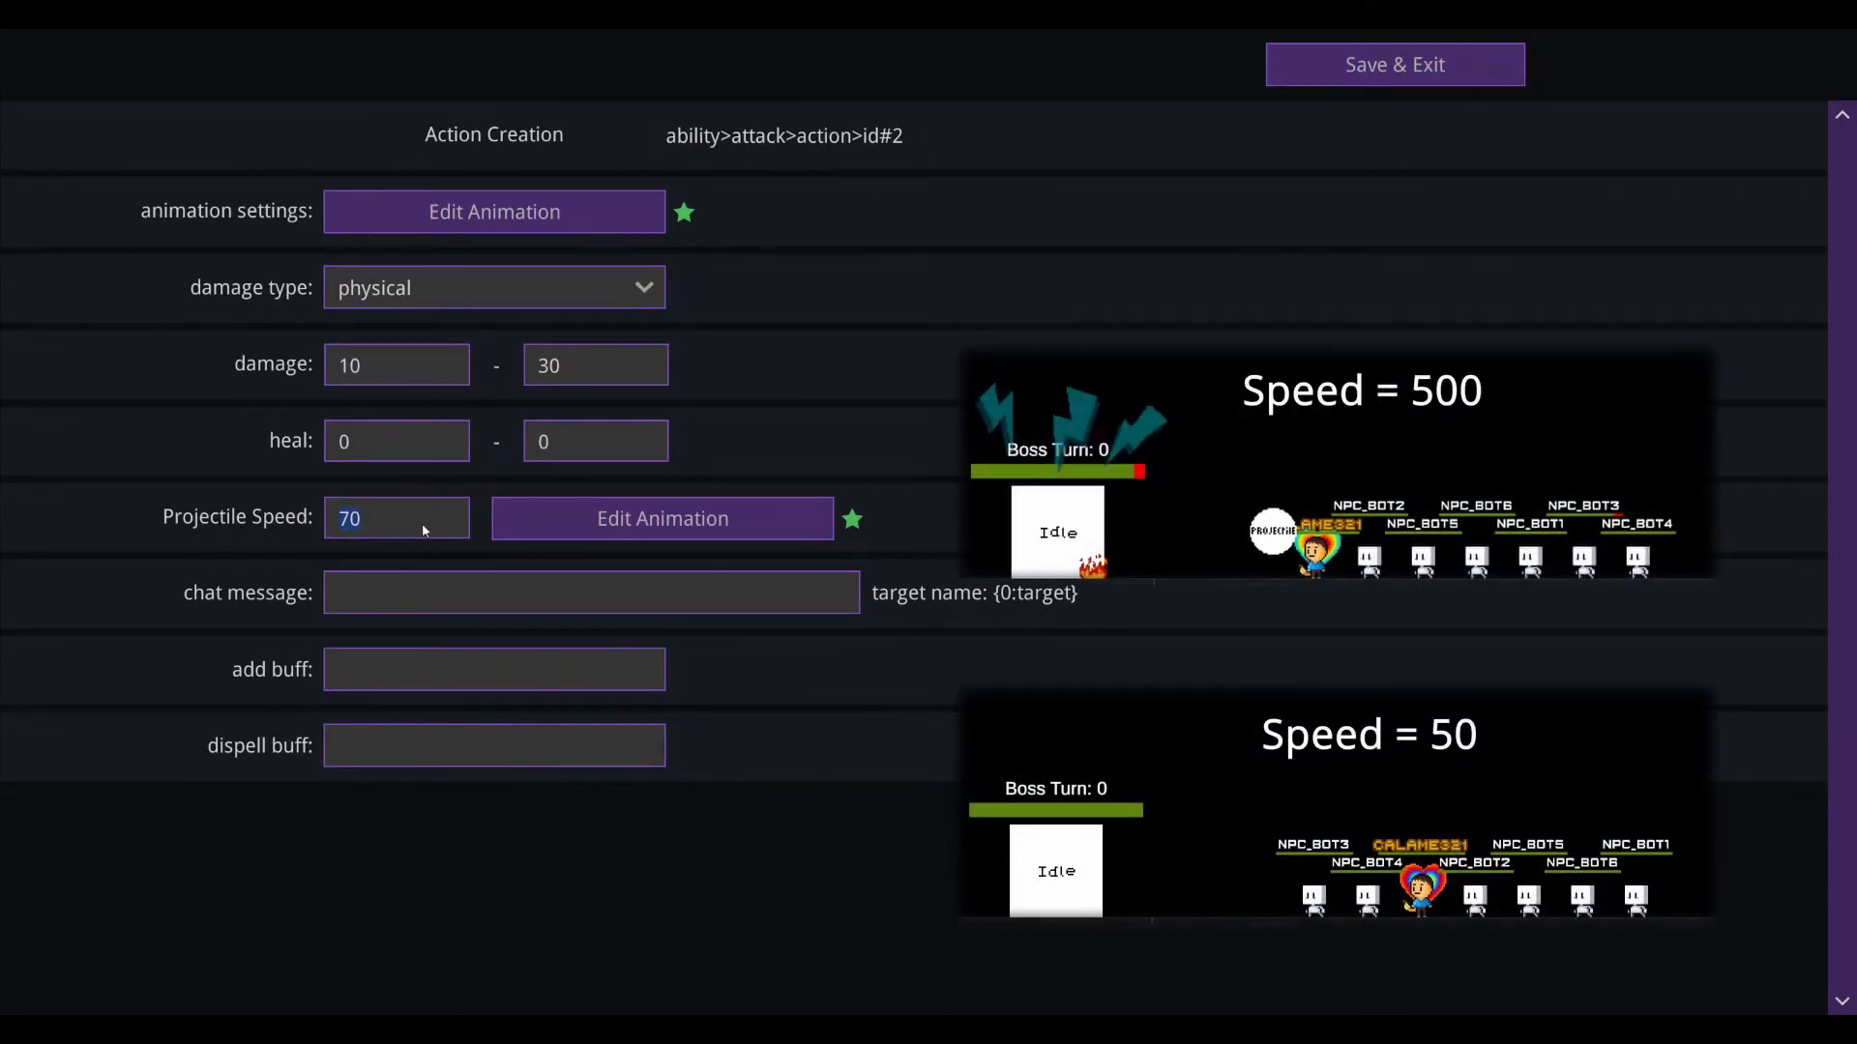
text(50)
click(493, 609)
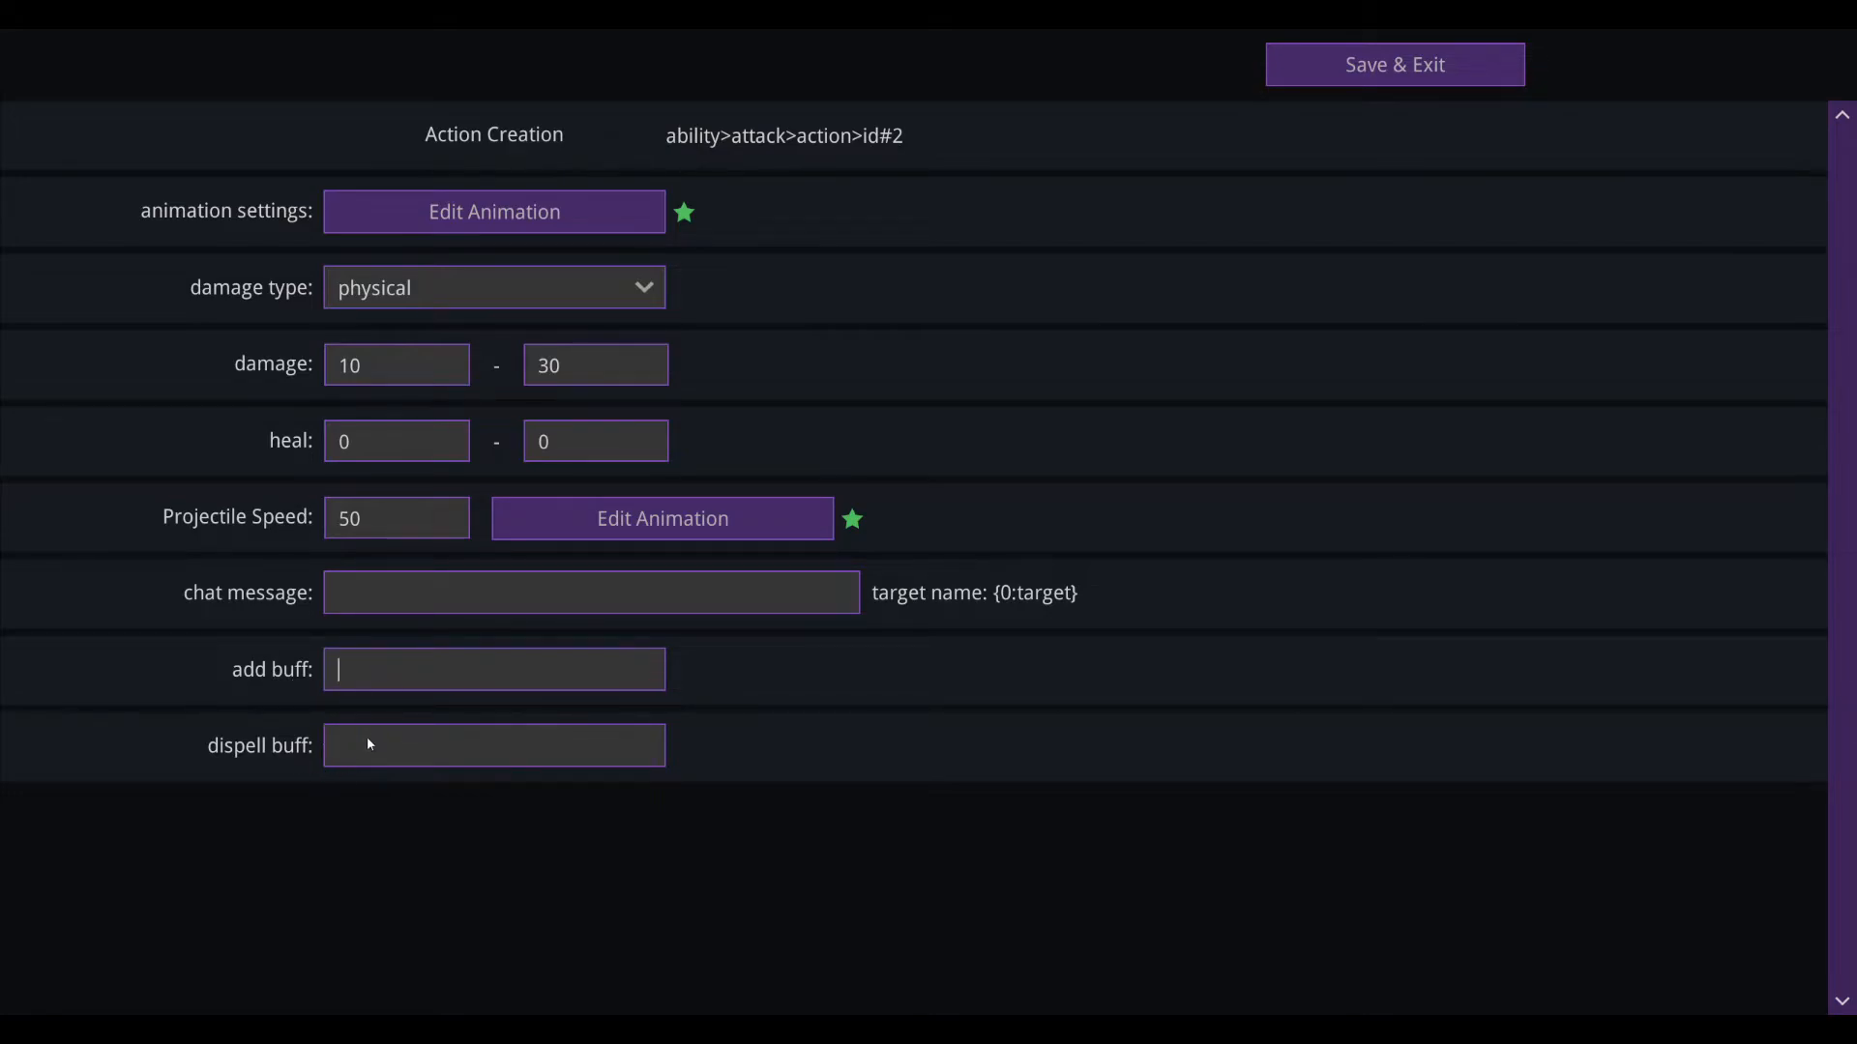
text(focus)
scroll(869, 458, down, 10)
scroll(1276, 183, up, 10)
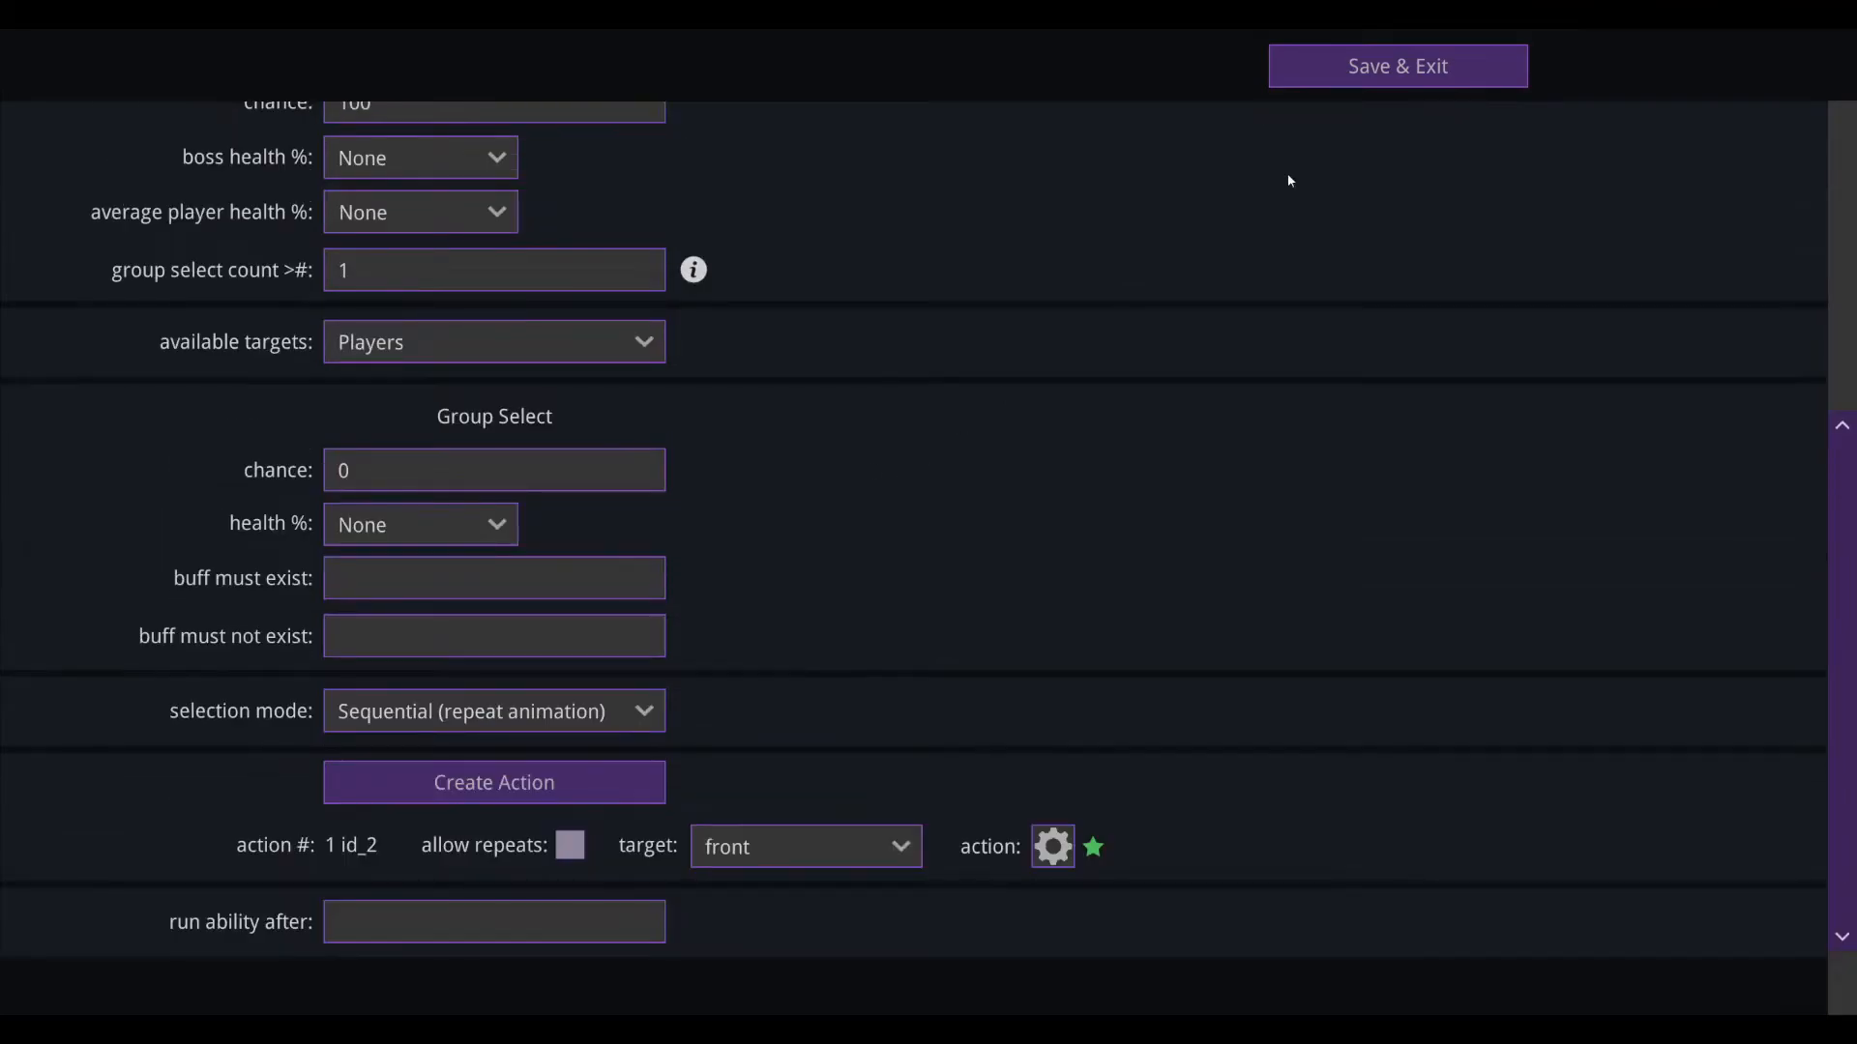
Step: Create a new buff named buff for the boss and open it for editing
click(484, 590)
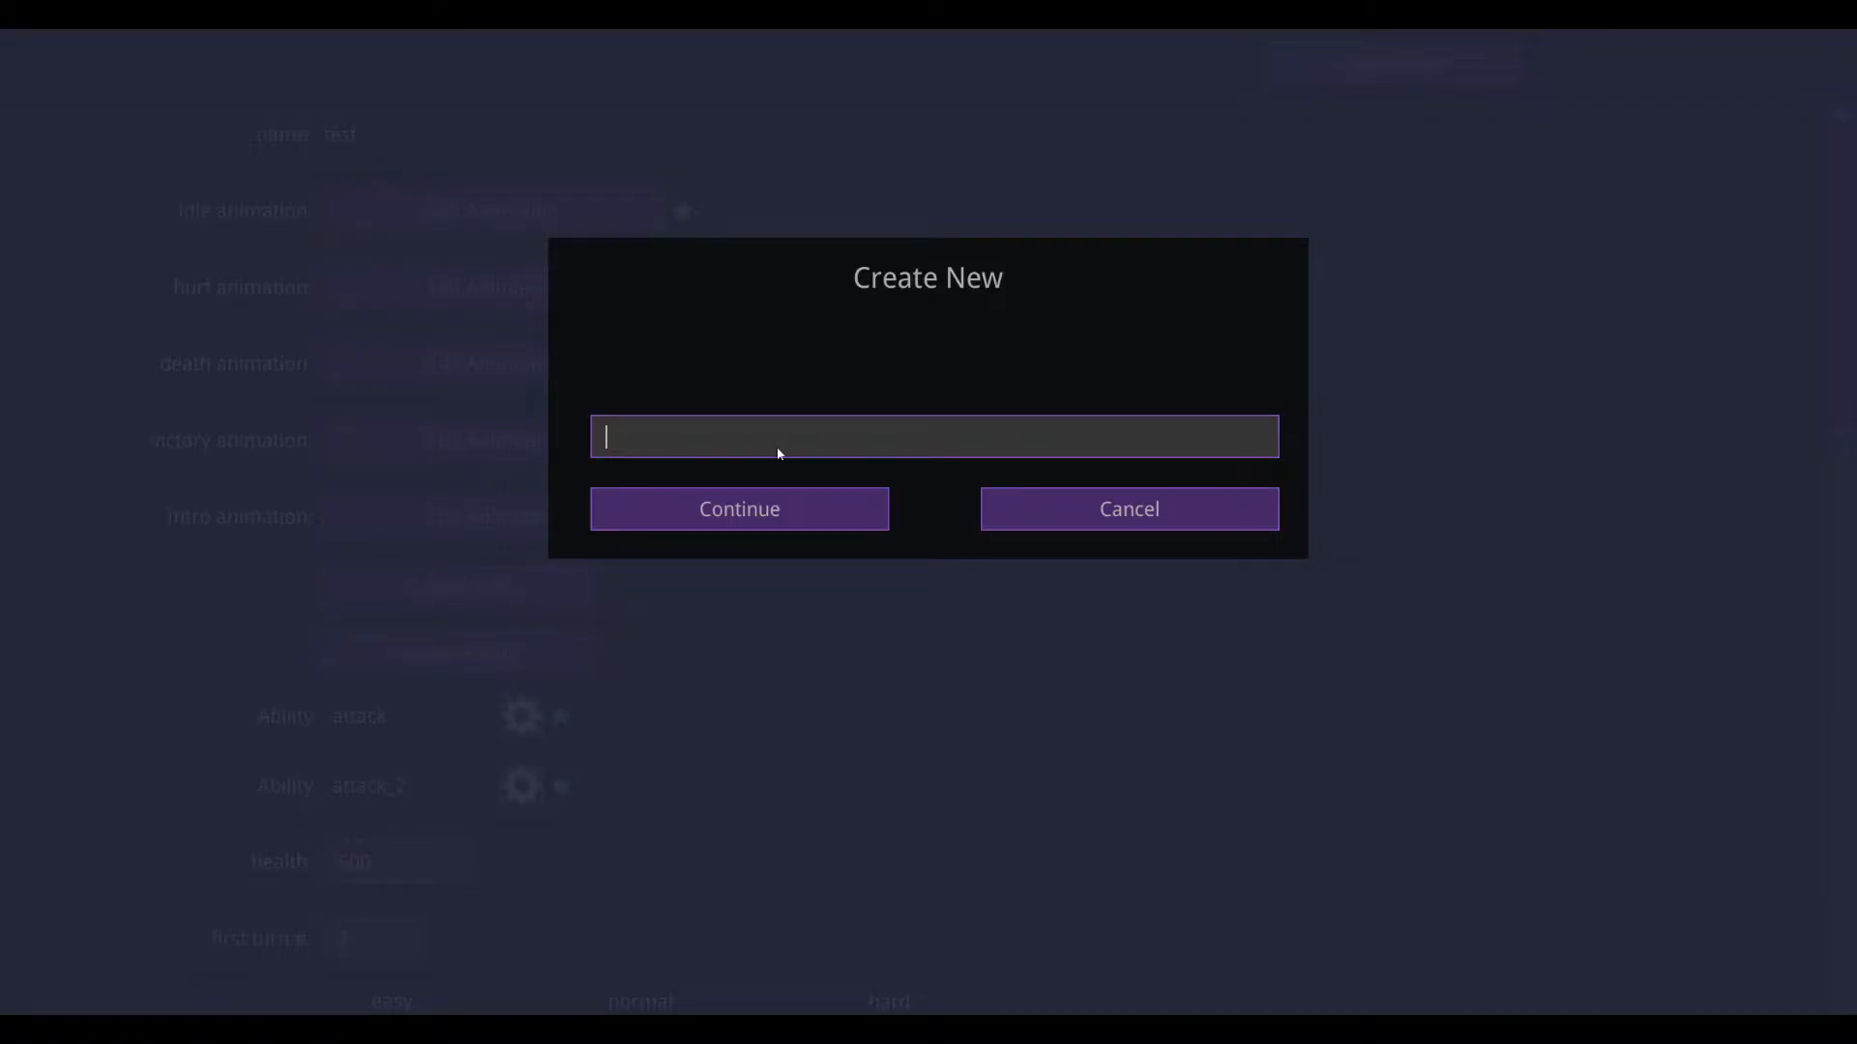
text(buff)
click(759, 501)
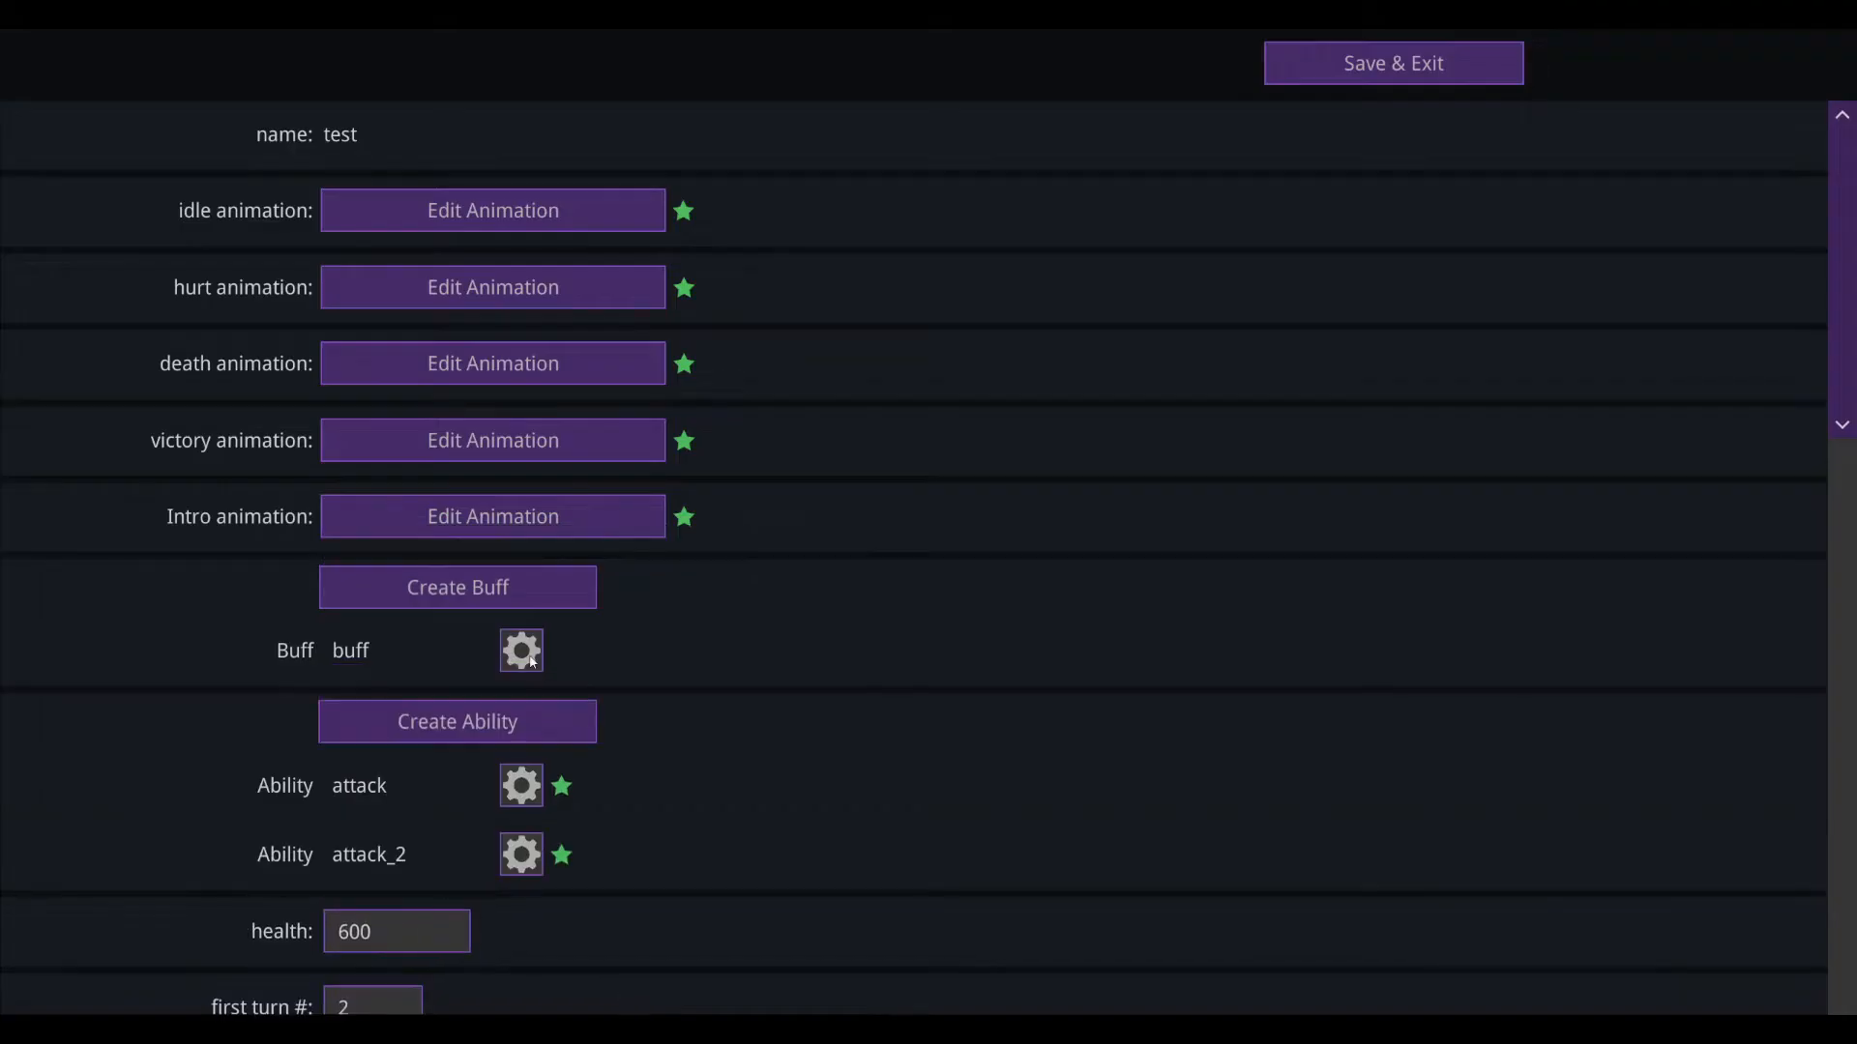
click(533, 663)
click(542, 649)
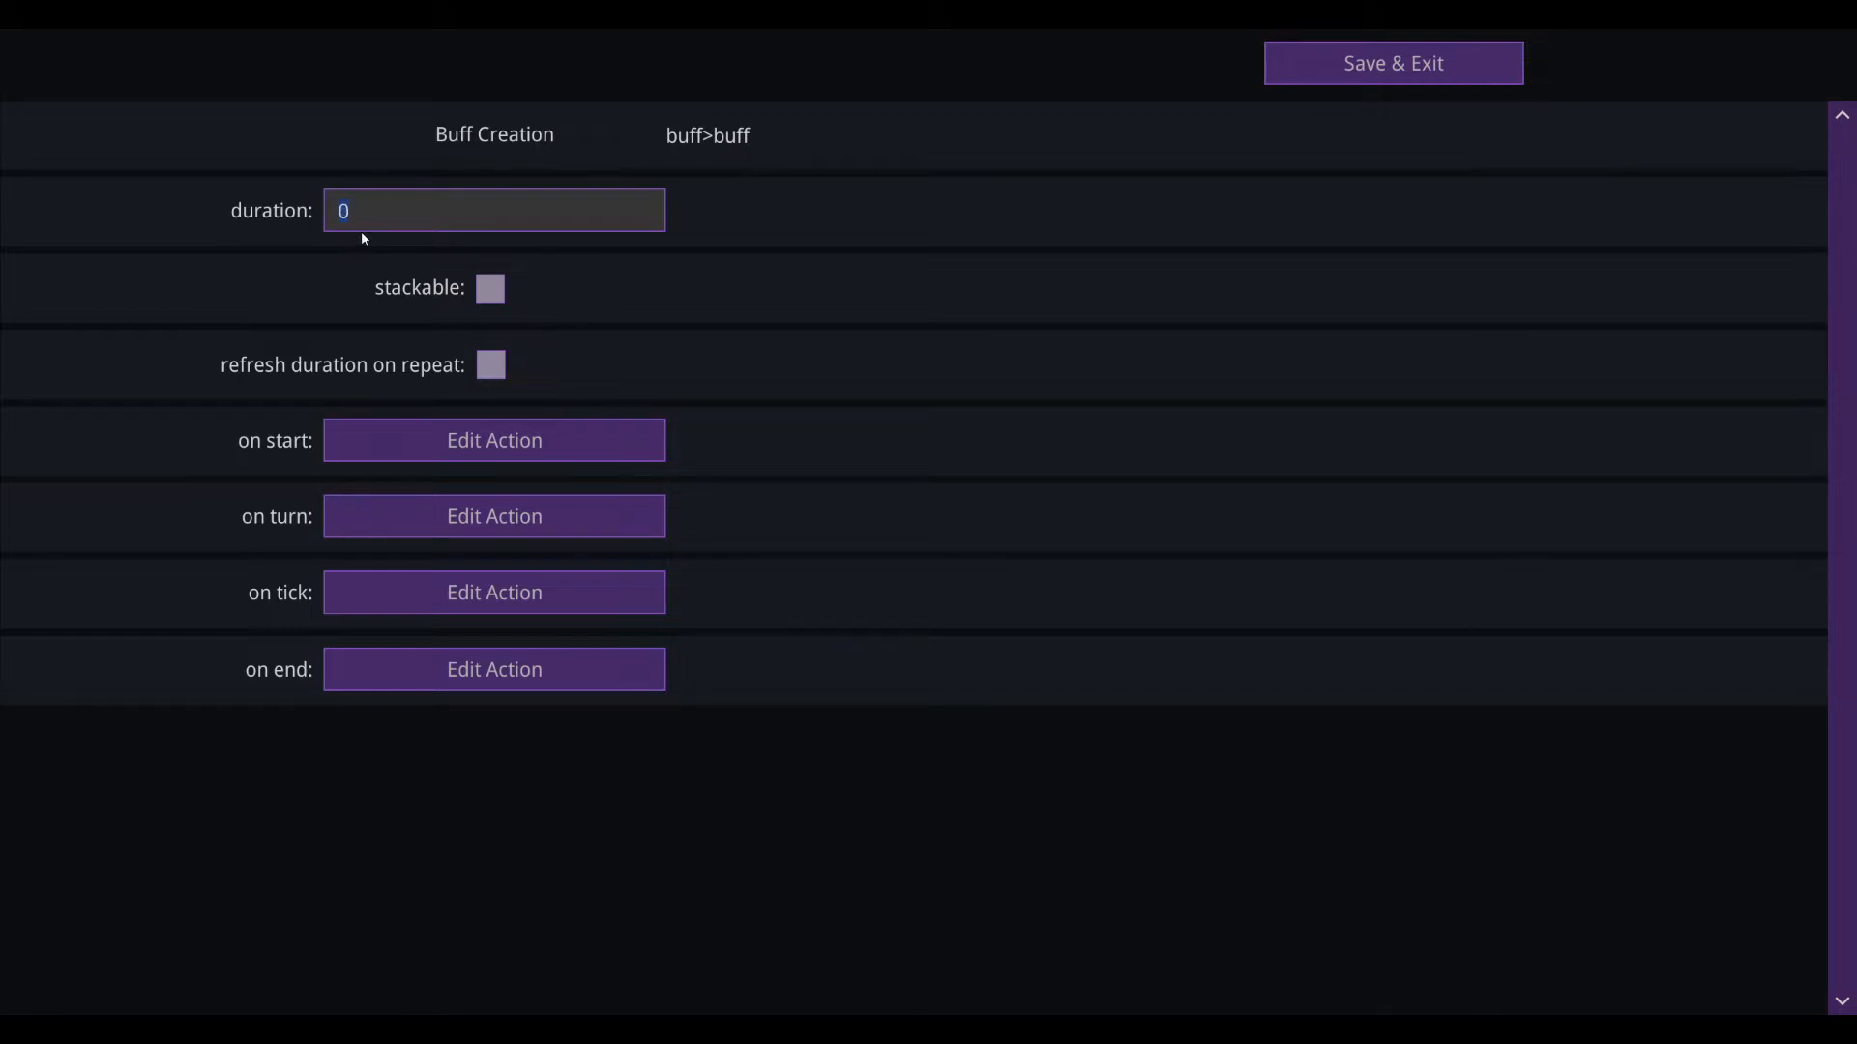
Step: Set the buff's duration to 5 and try the stackable and refresh duration on repeat options
text(5)
click(488, 291)
click(490, 288)
click(490, 366)
Step: Load buff.png as the animation image of the buff's on-start action and save the animation
click(413, 455)
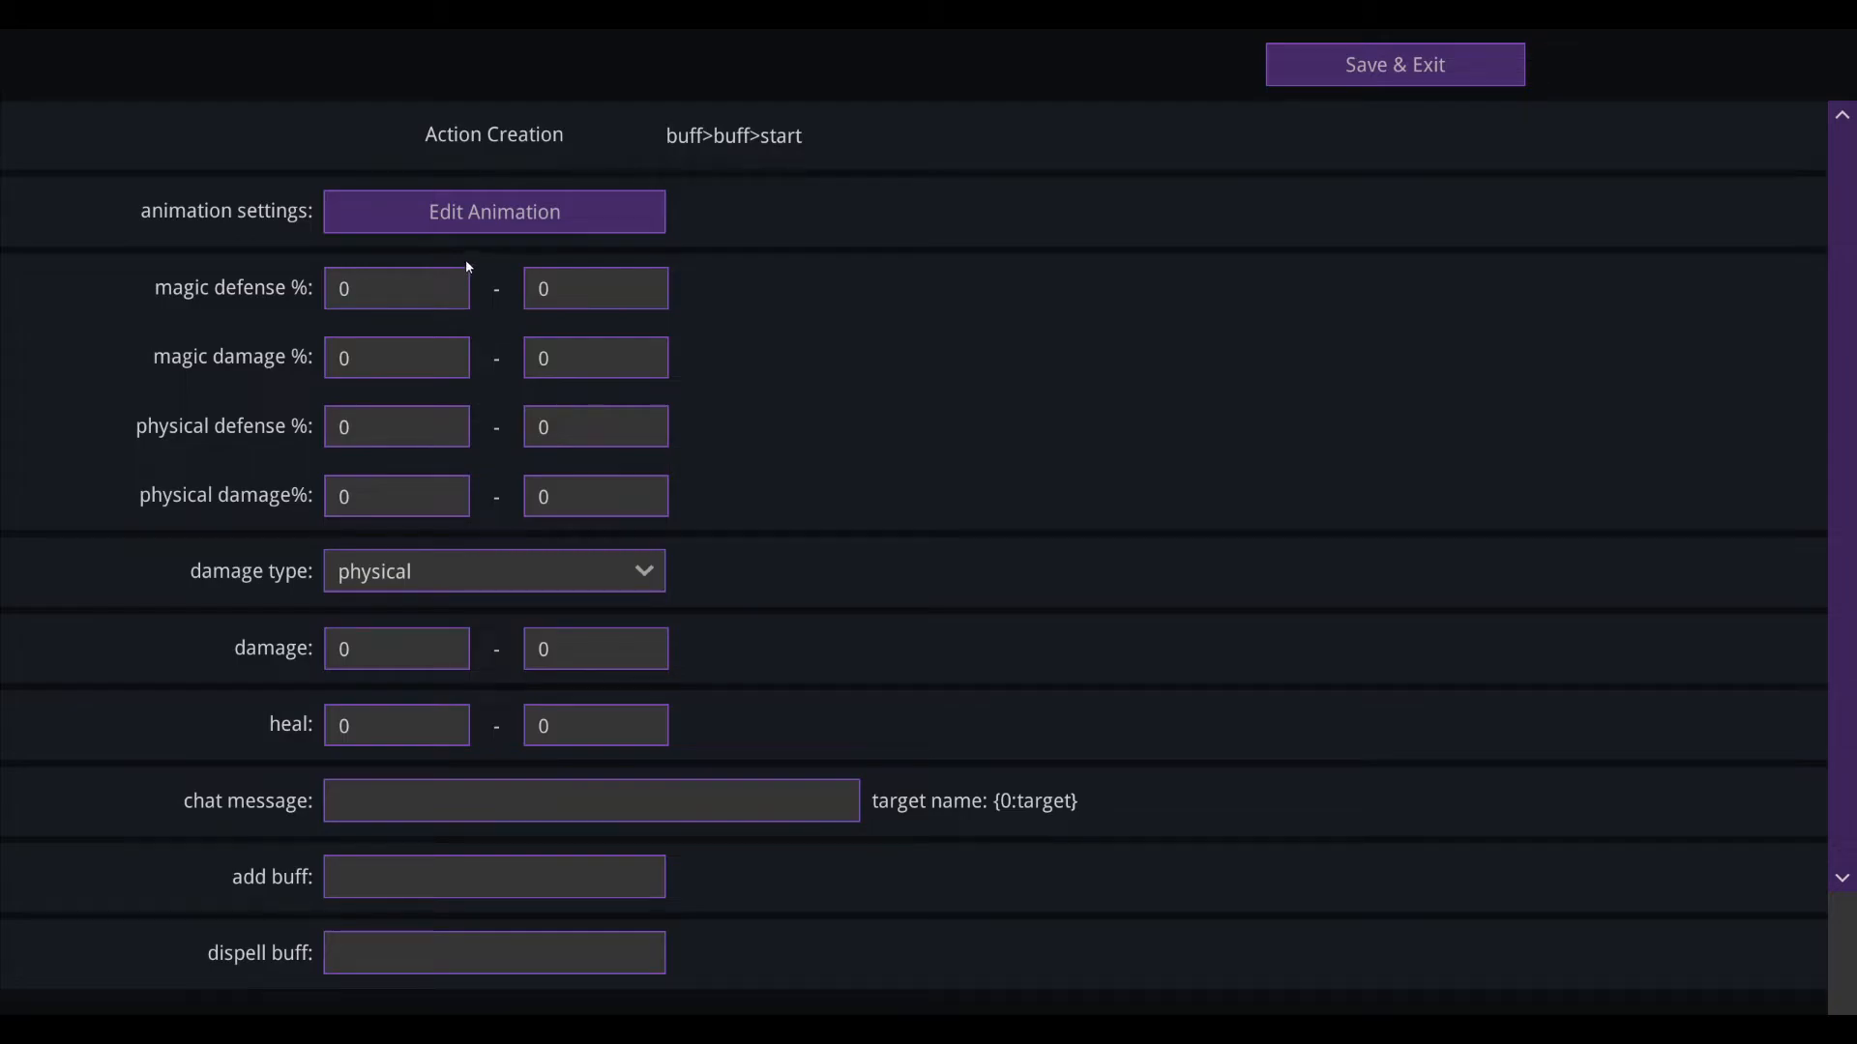
click(455, 224)
click(328, 198)
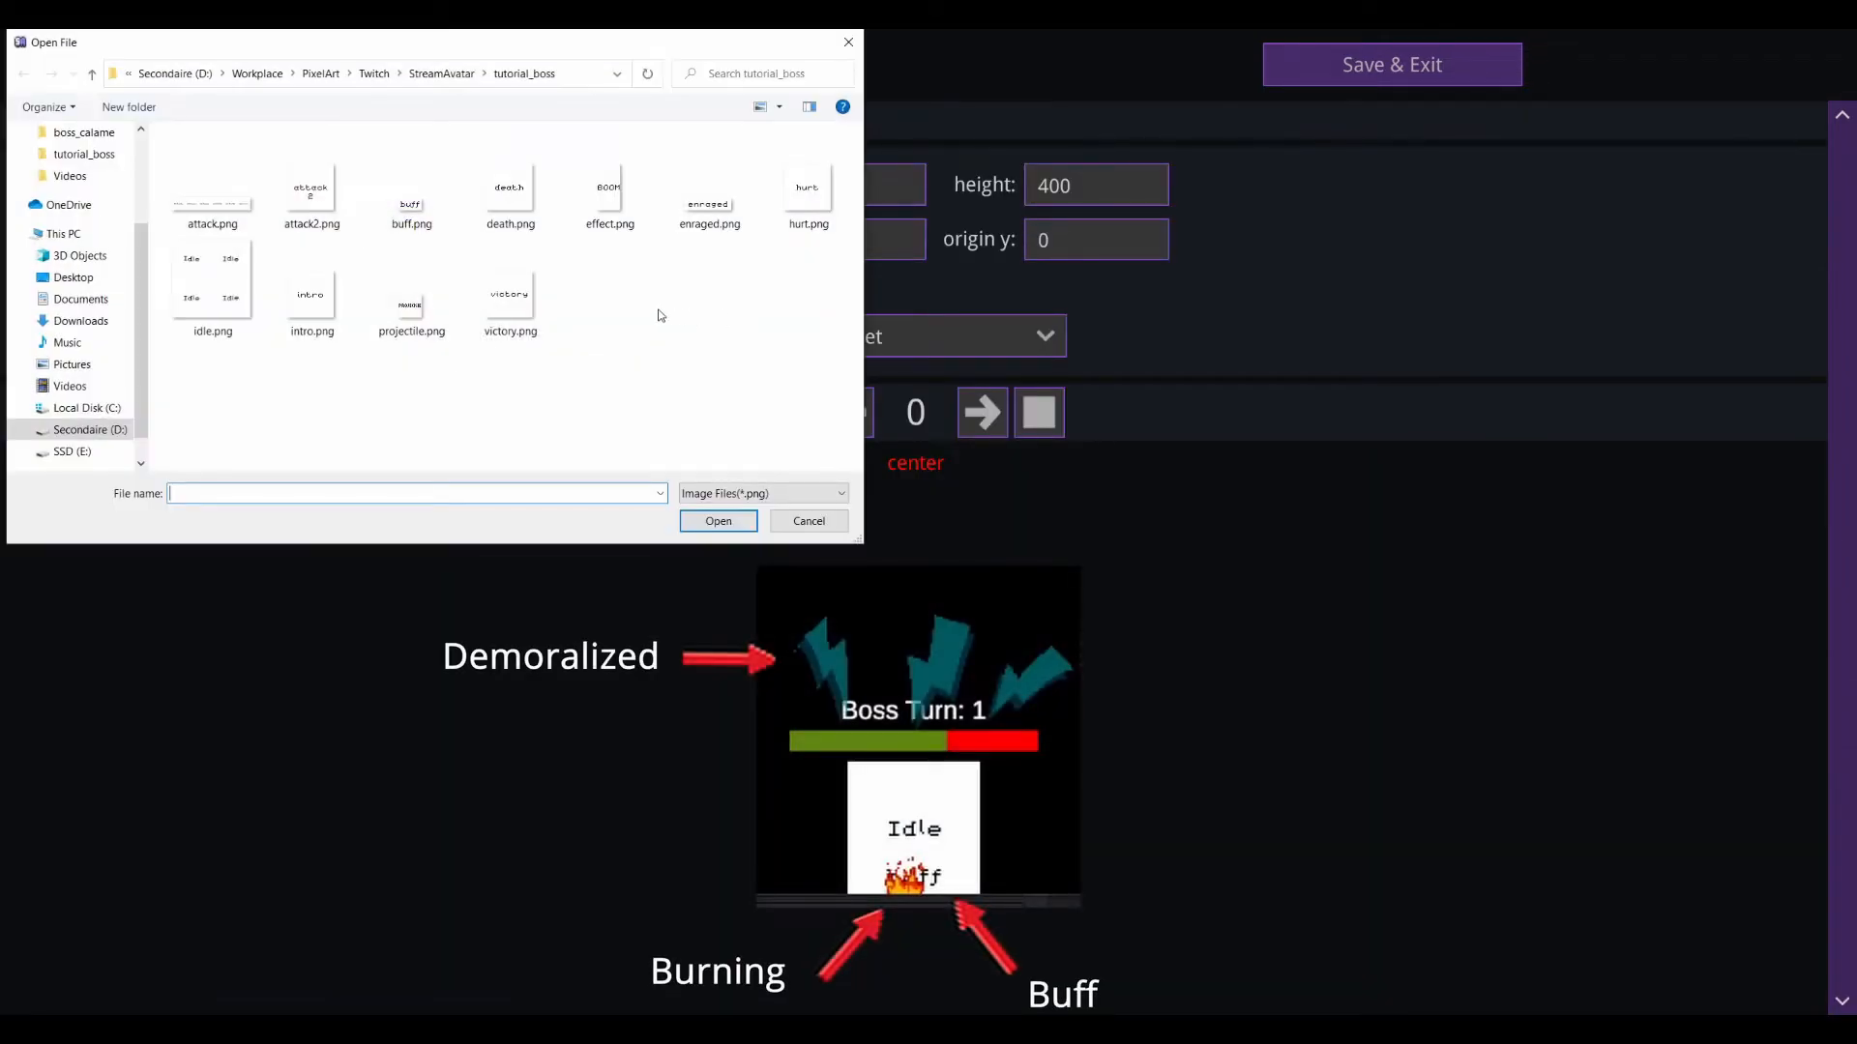
double_click(429, 216)
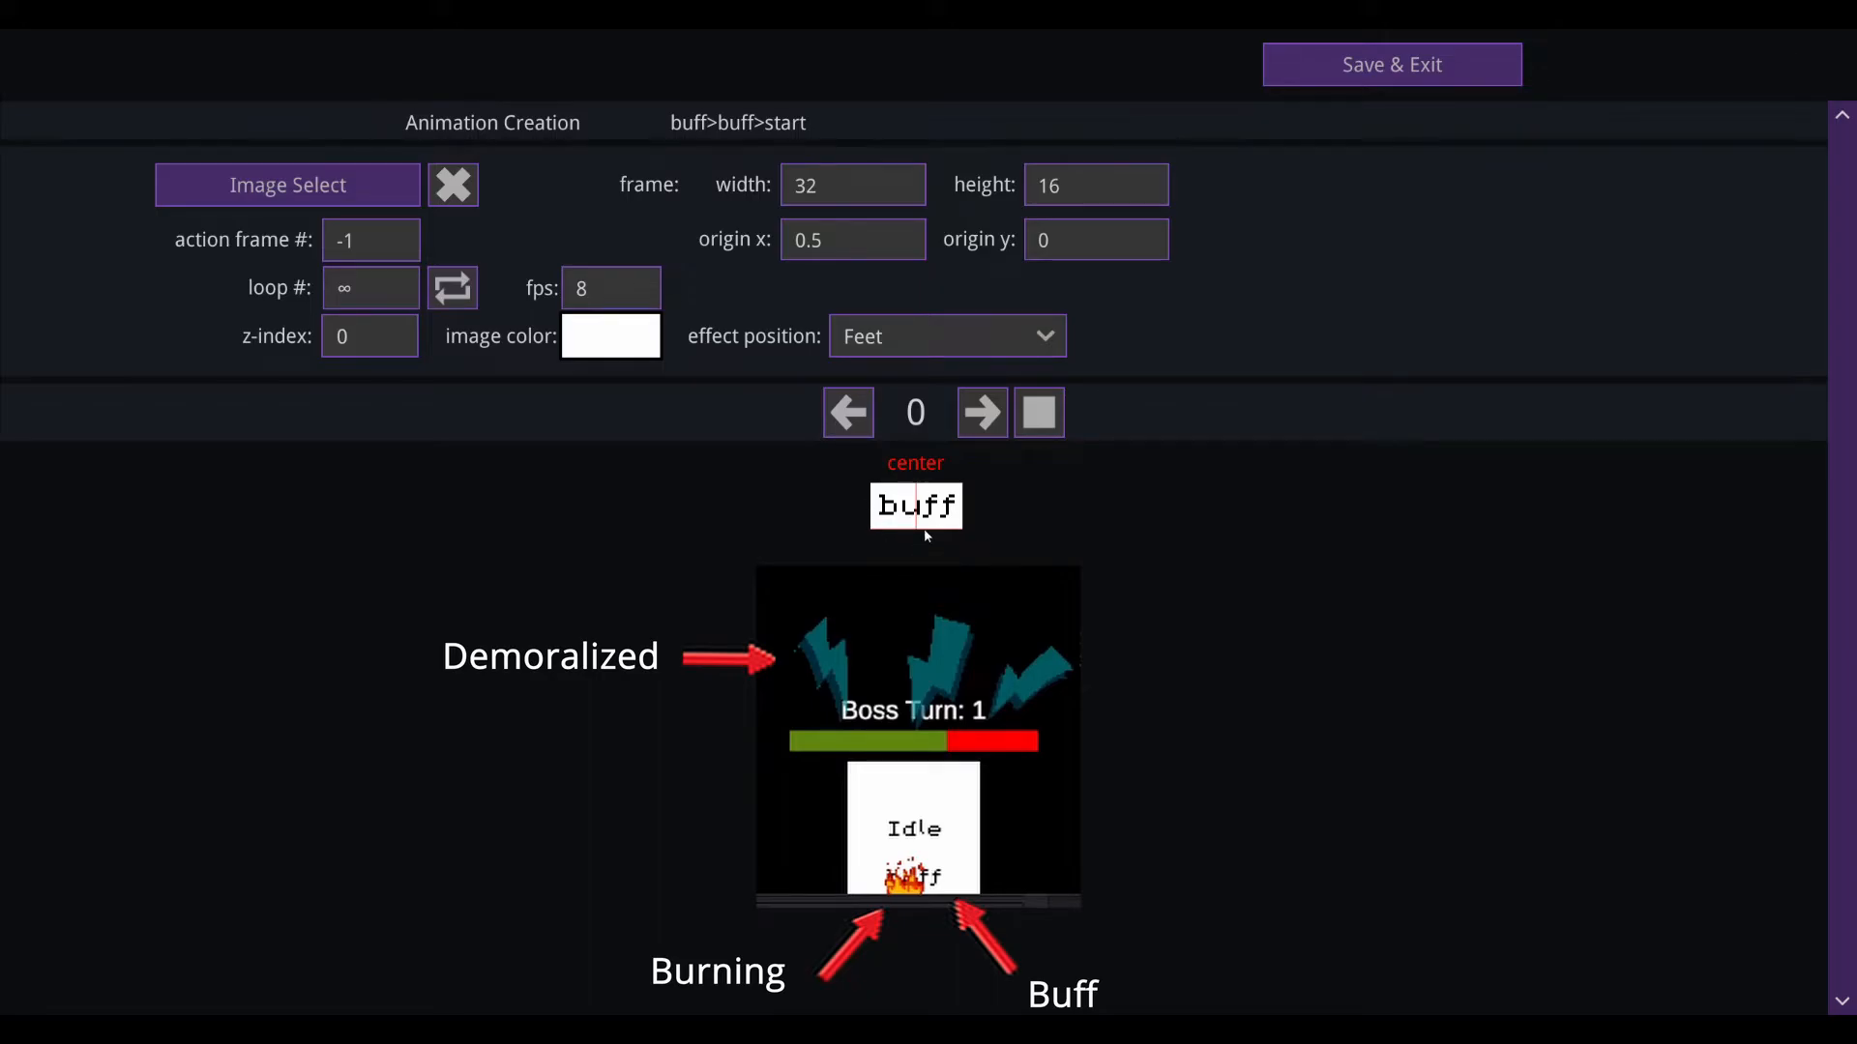
click(1364, 83)
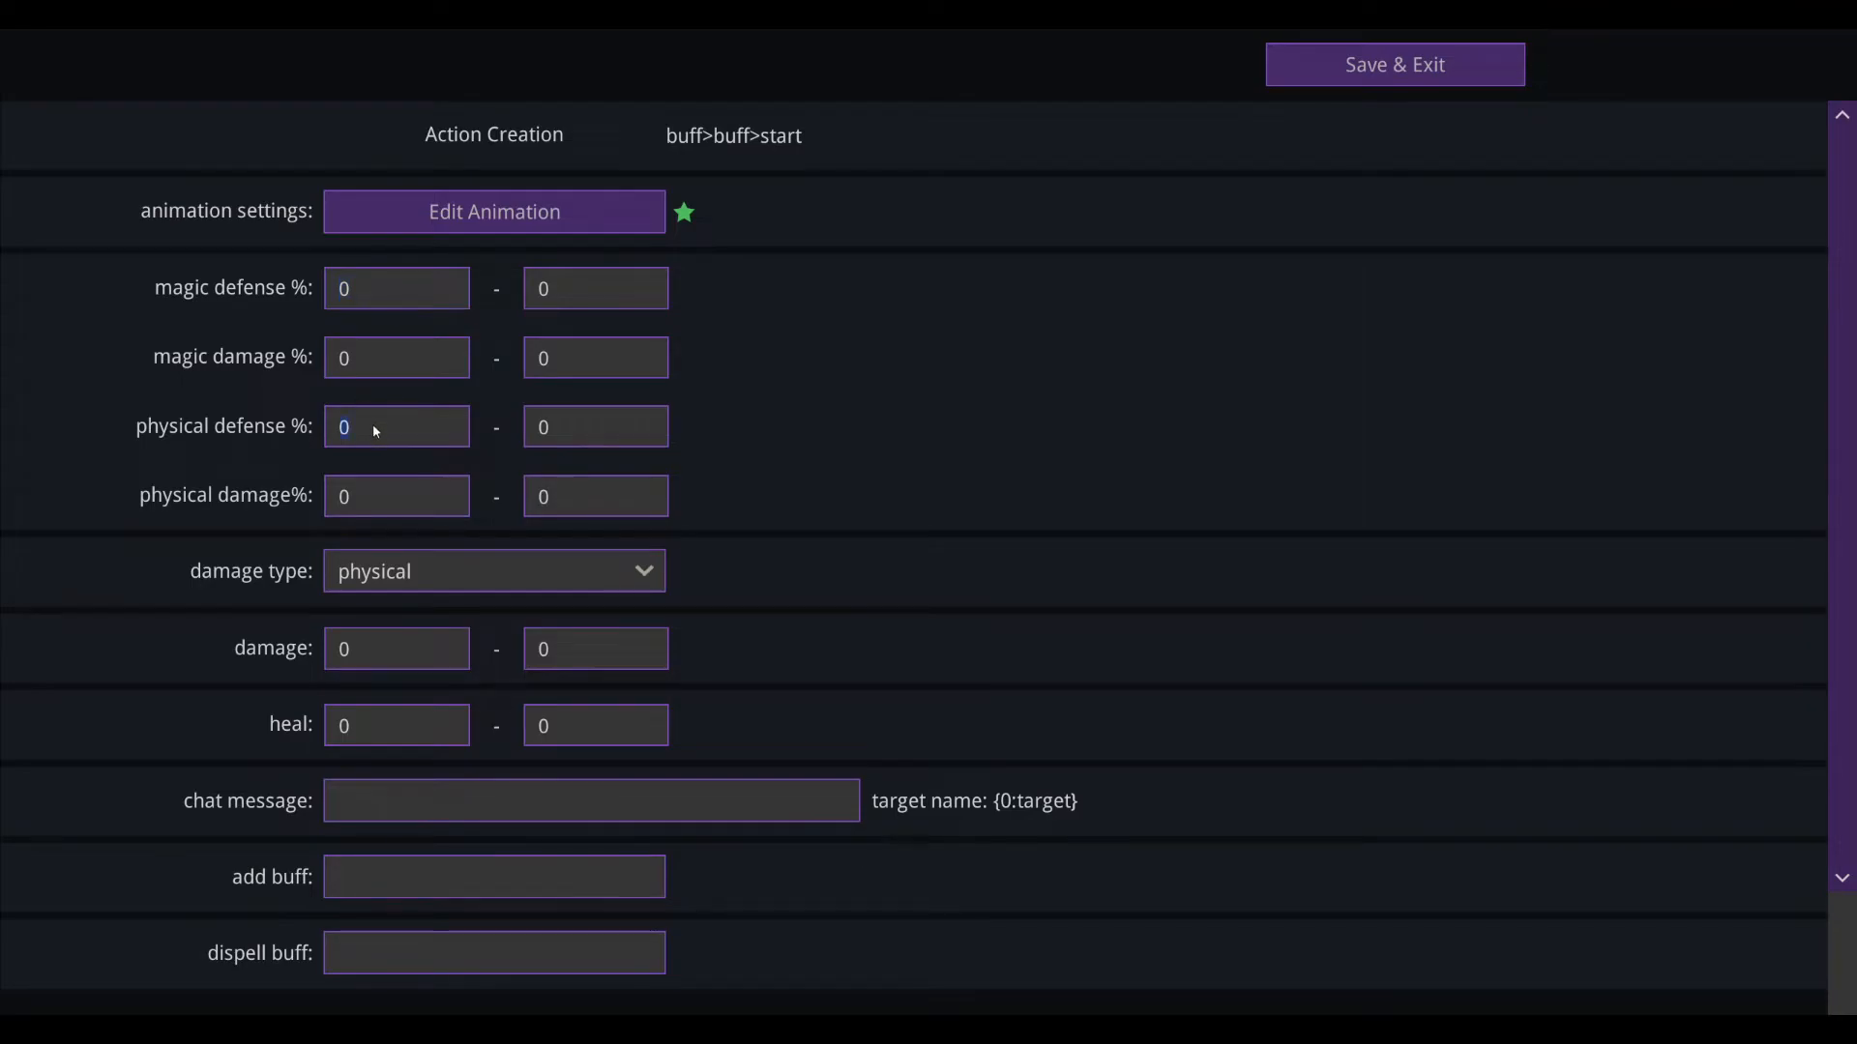
Step: Set the on-start action's physical defense percentage range to 100–100
click(567, 429)
text(100)
click(421, 496)
Step: Keep the on-start action's damage type as physical, set its damage range to 5–5 and save the action
click(454, 572)
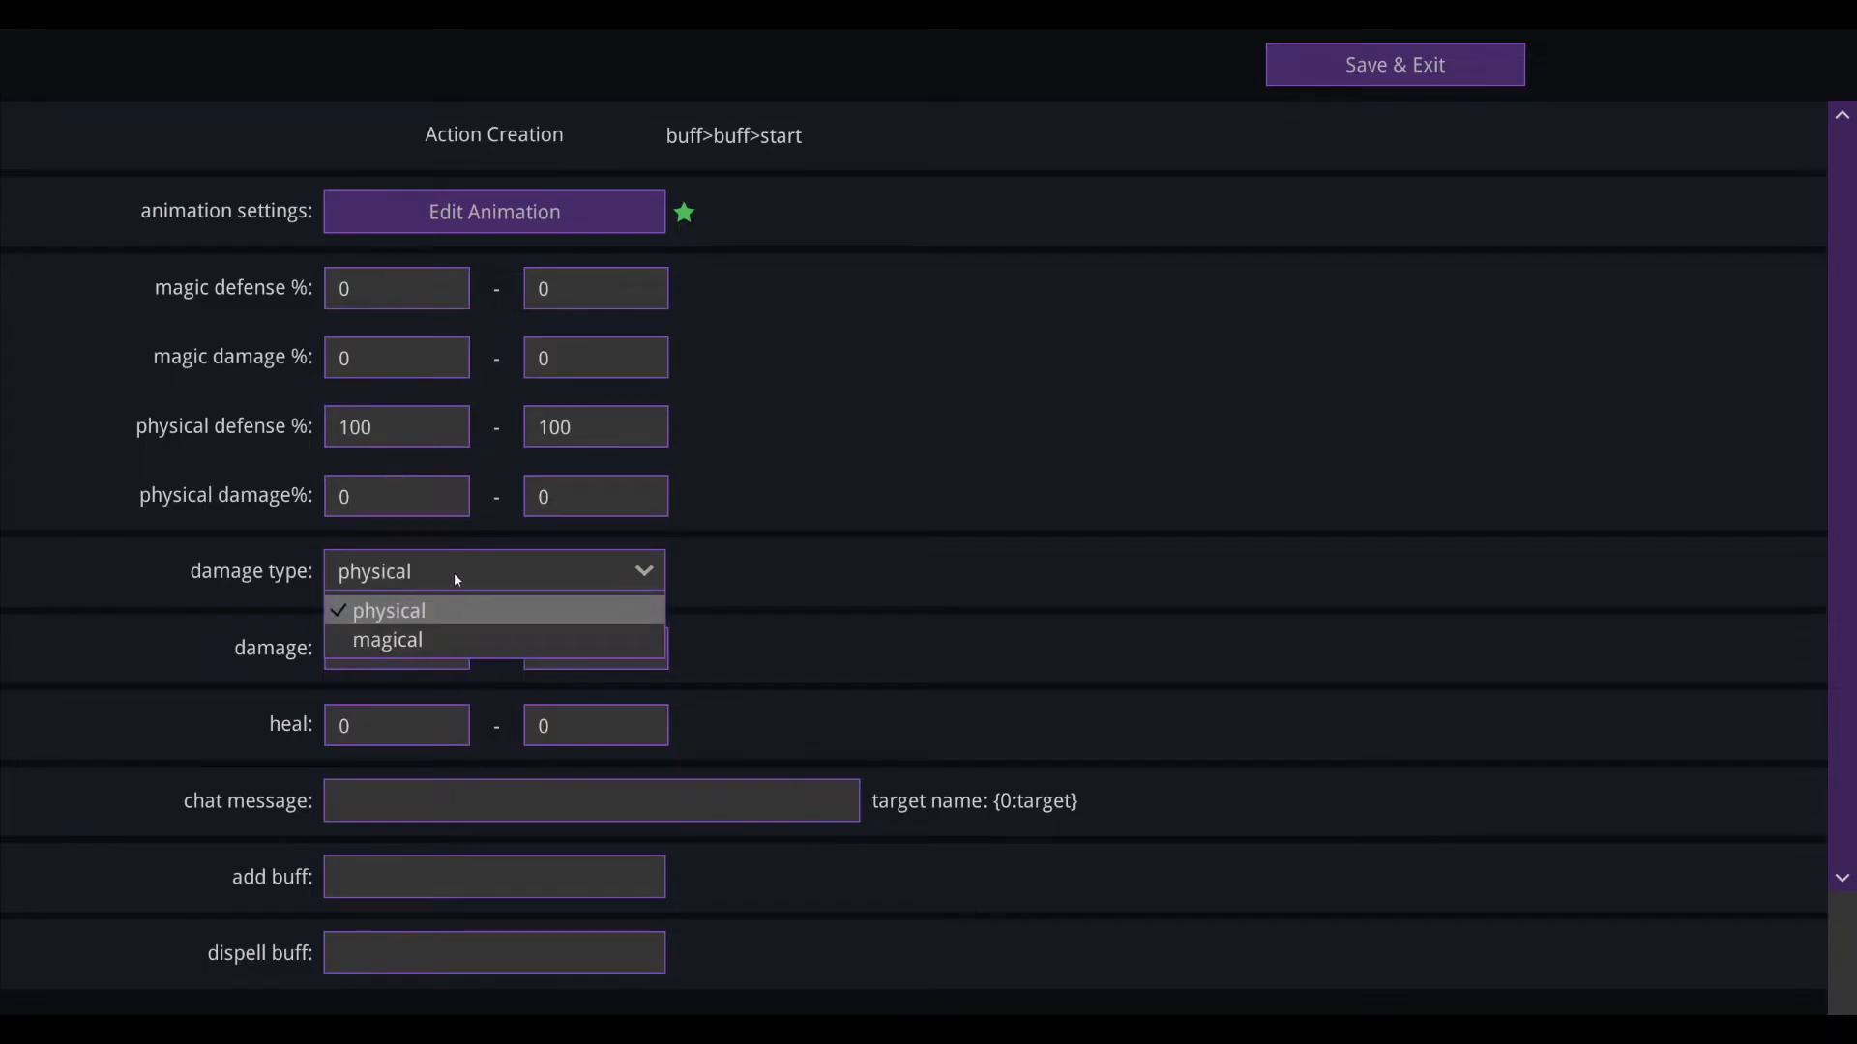
click(455, 572)
scroll(619, 513, down, 1)
scroll(600, 450, up, 1)
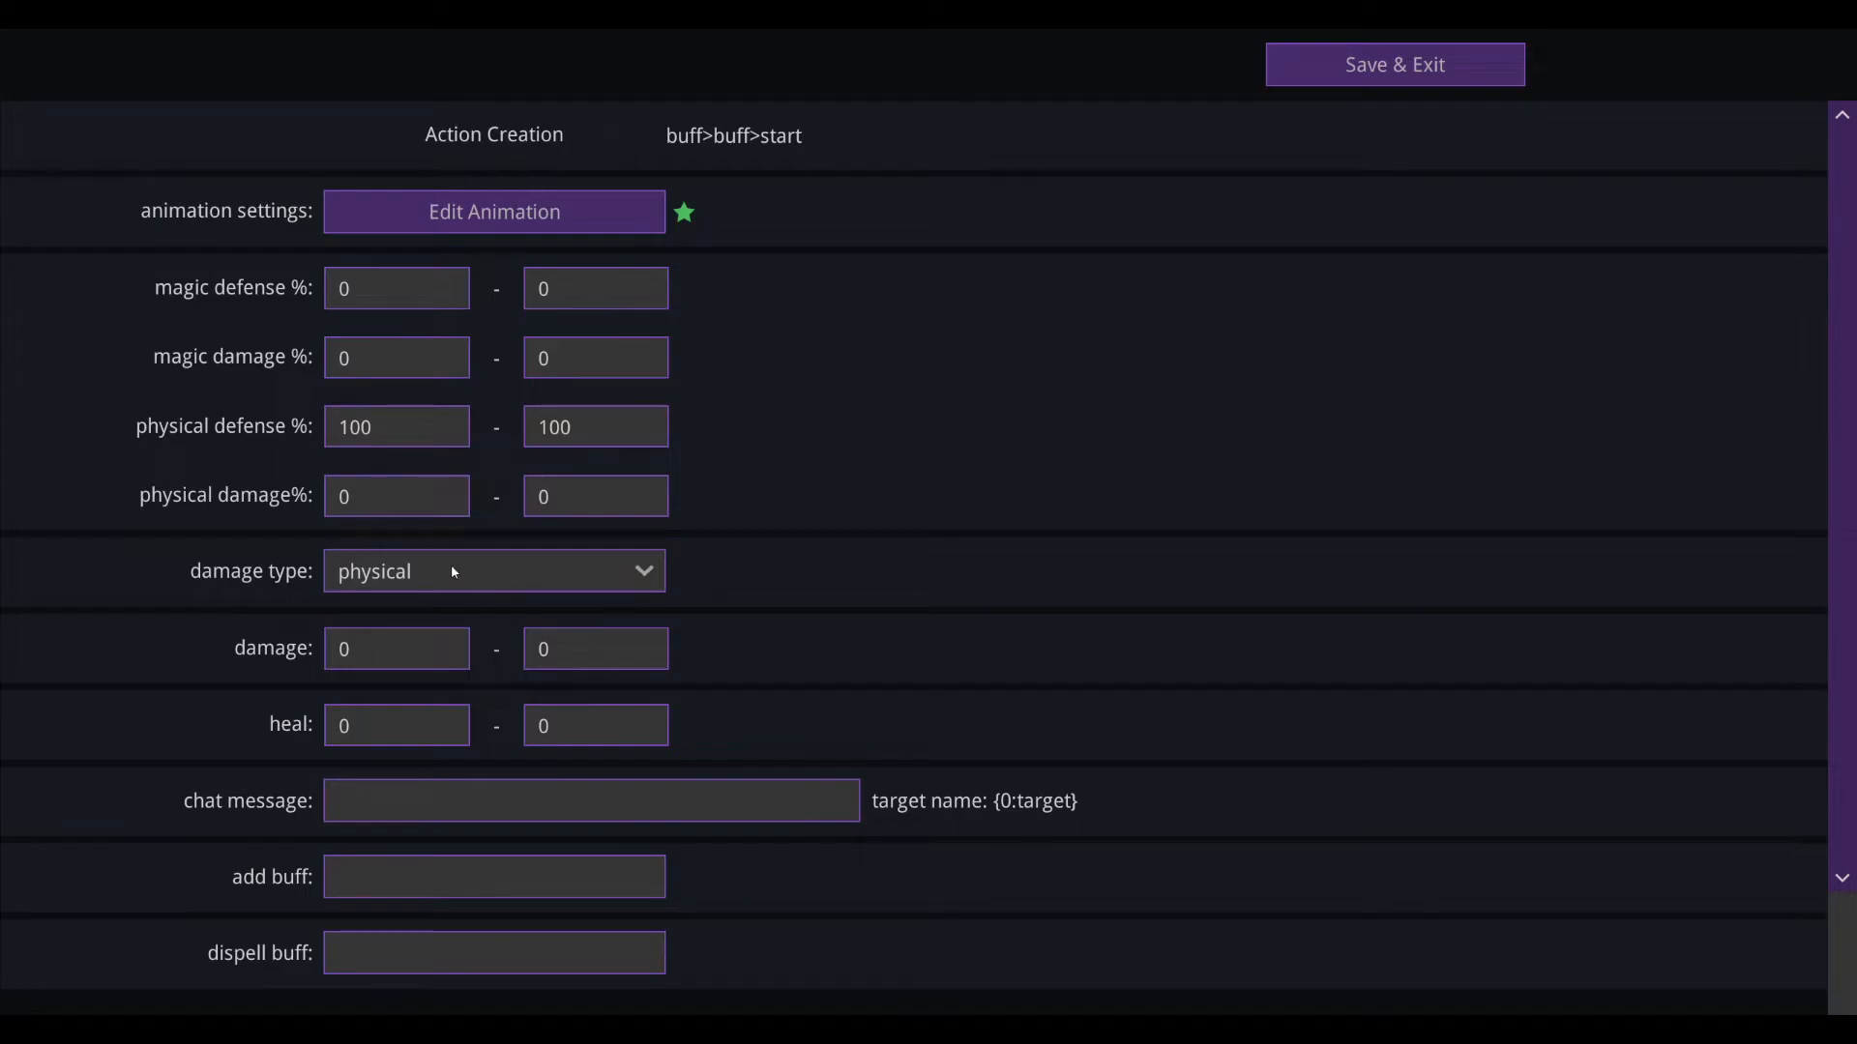
scroll(435, 665, down, 1)
click(427, 460)
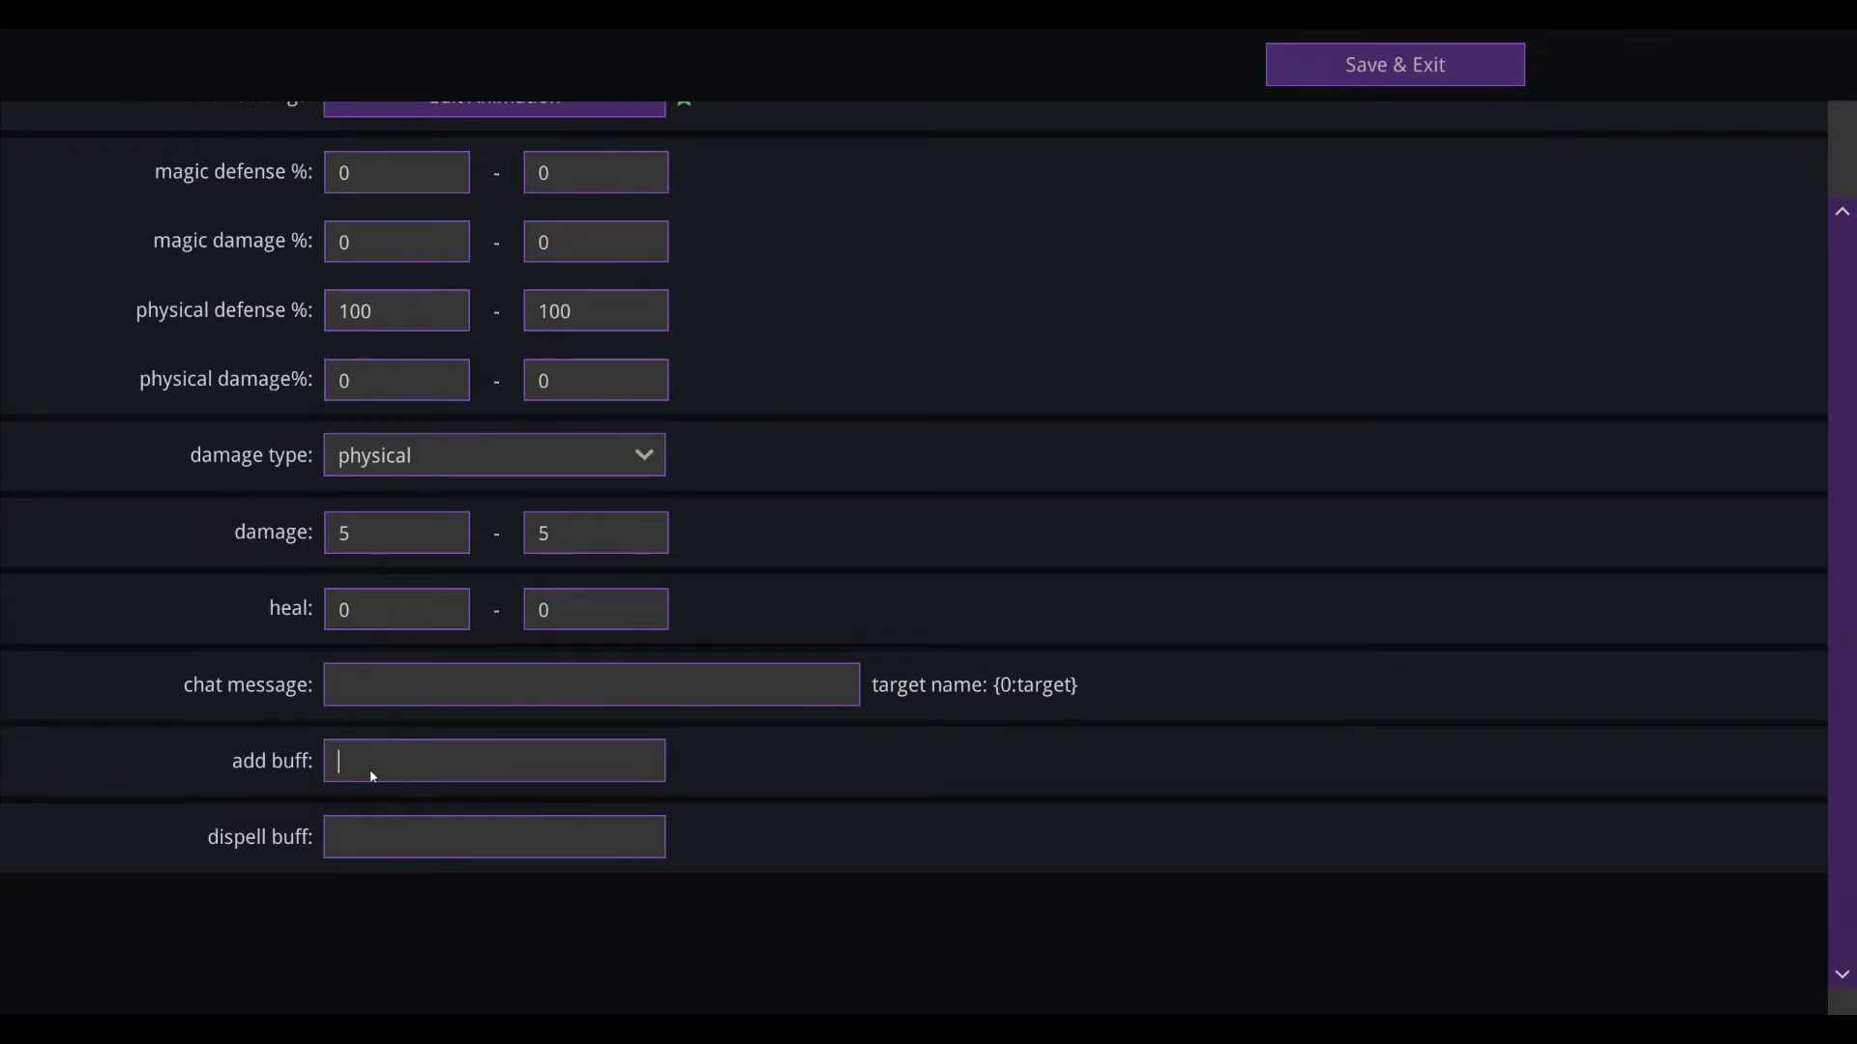
scroll(737, 231, up, 2)
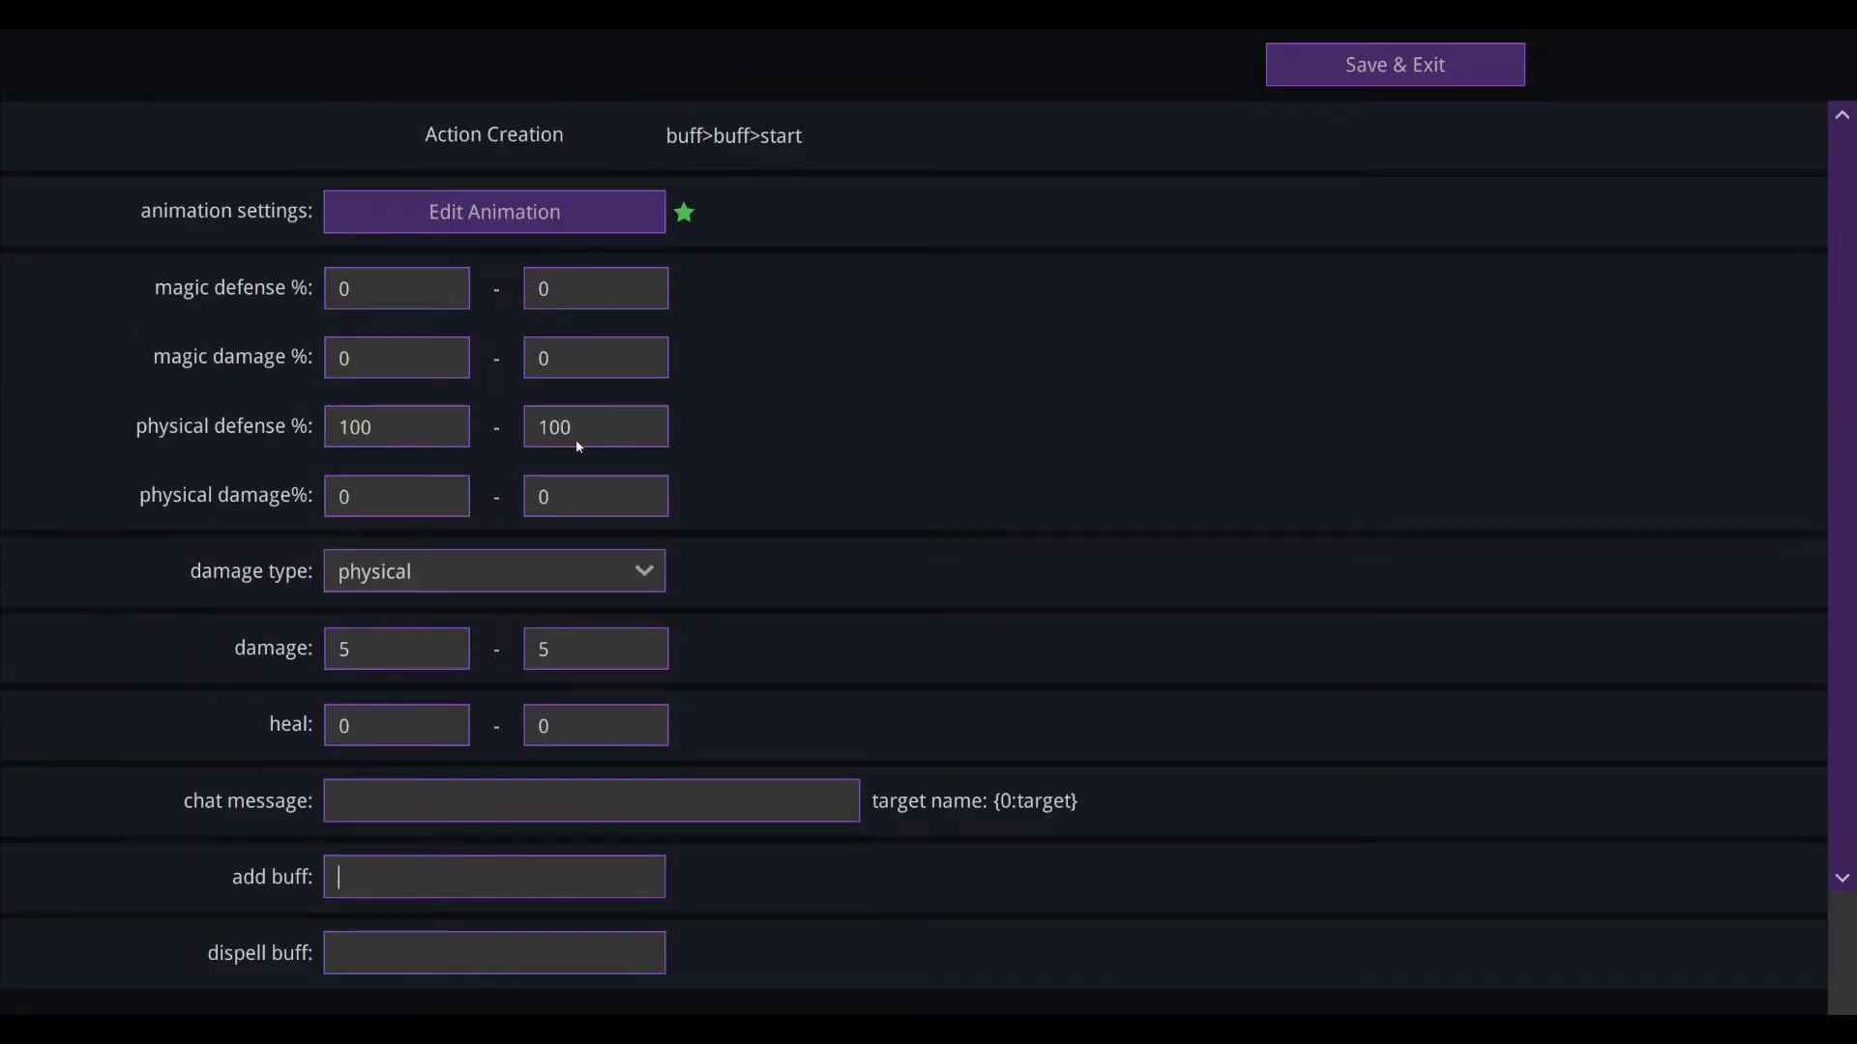
scroll(368, 817, down, 2)
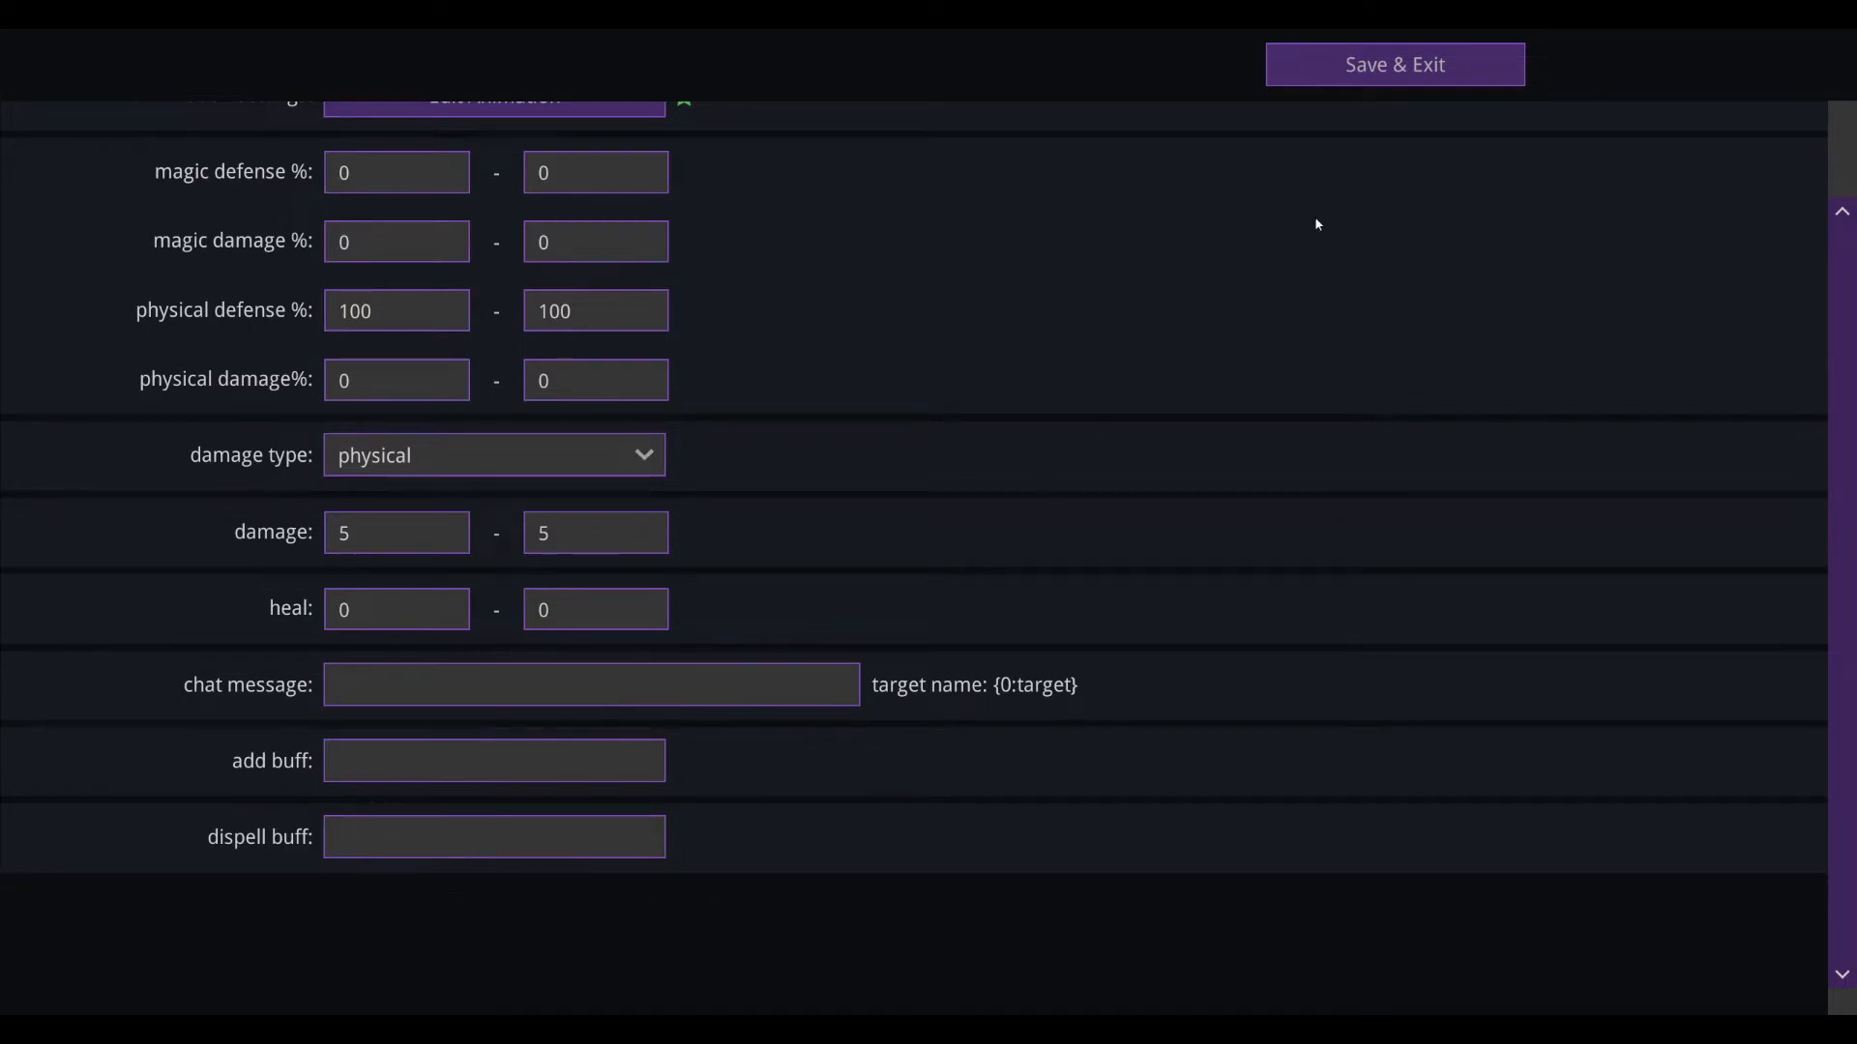
click(1393, 65)
Step: Review the settings of the buff's on-turn action and return to the buff
click(469, 518)
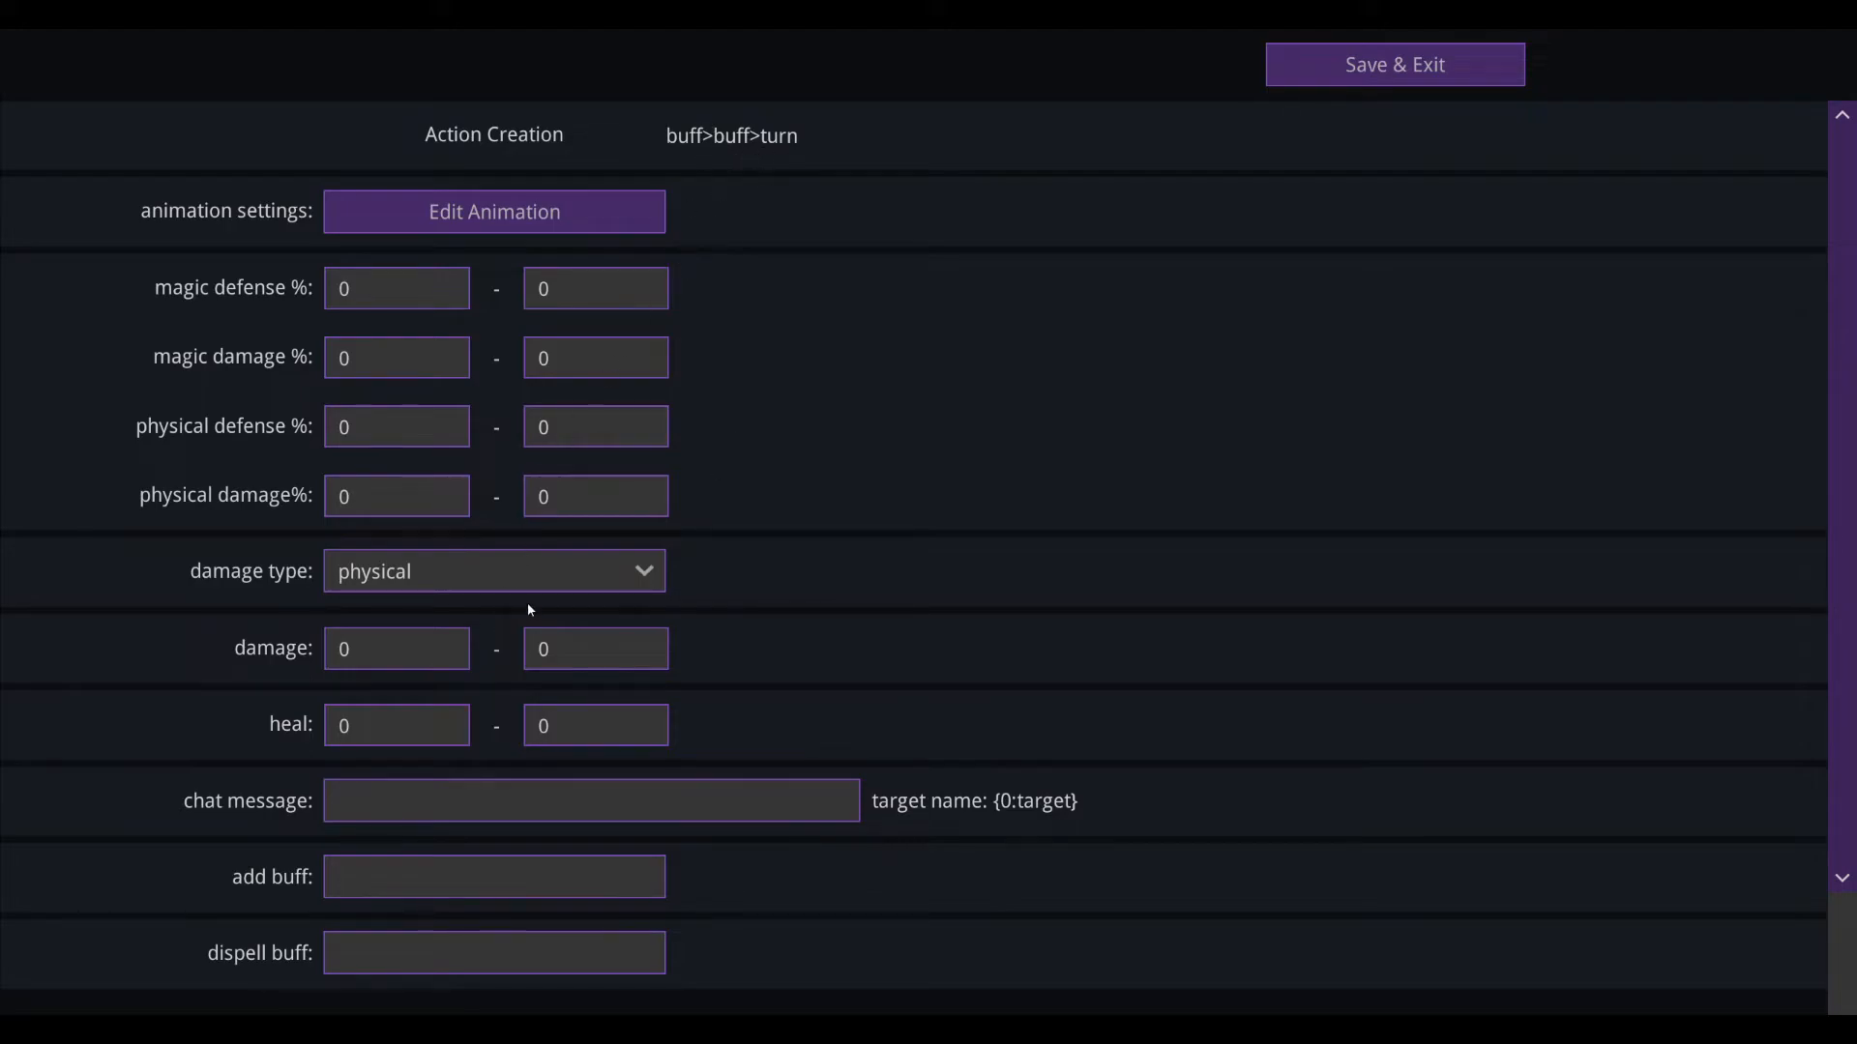
scroll(452, 535, down, 2)
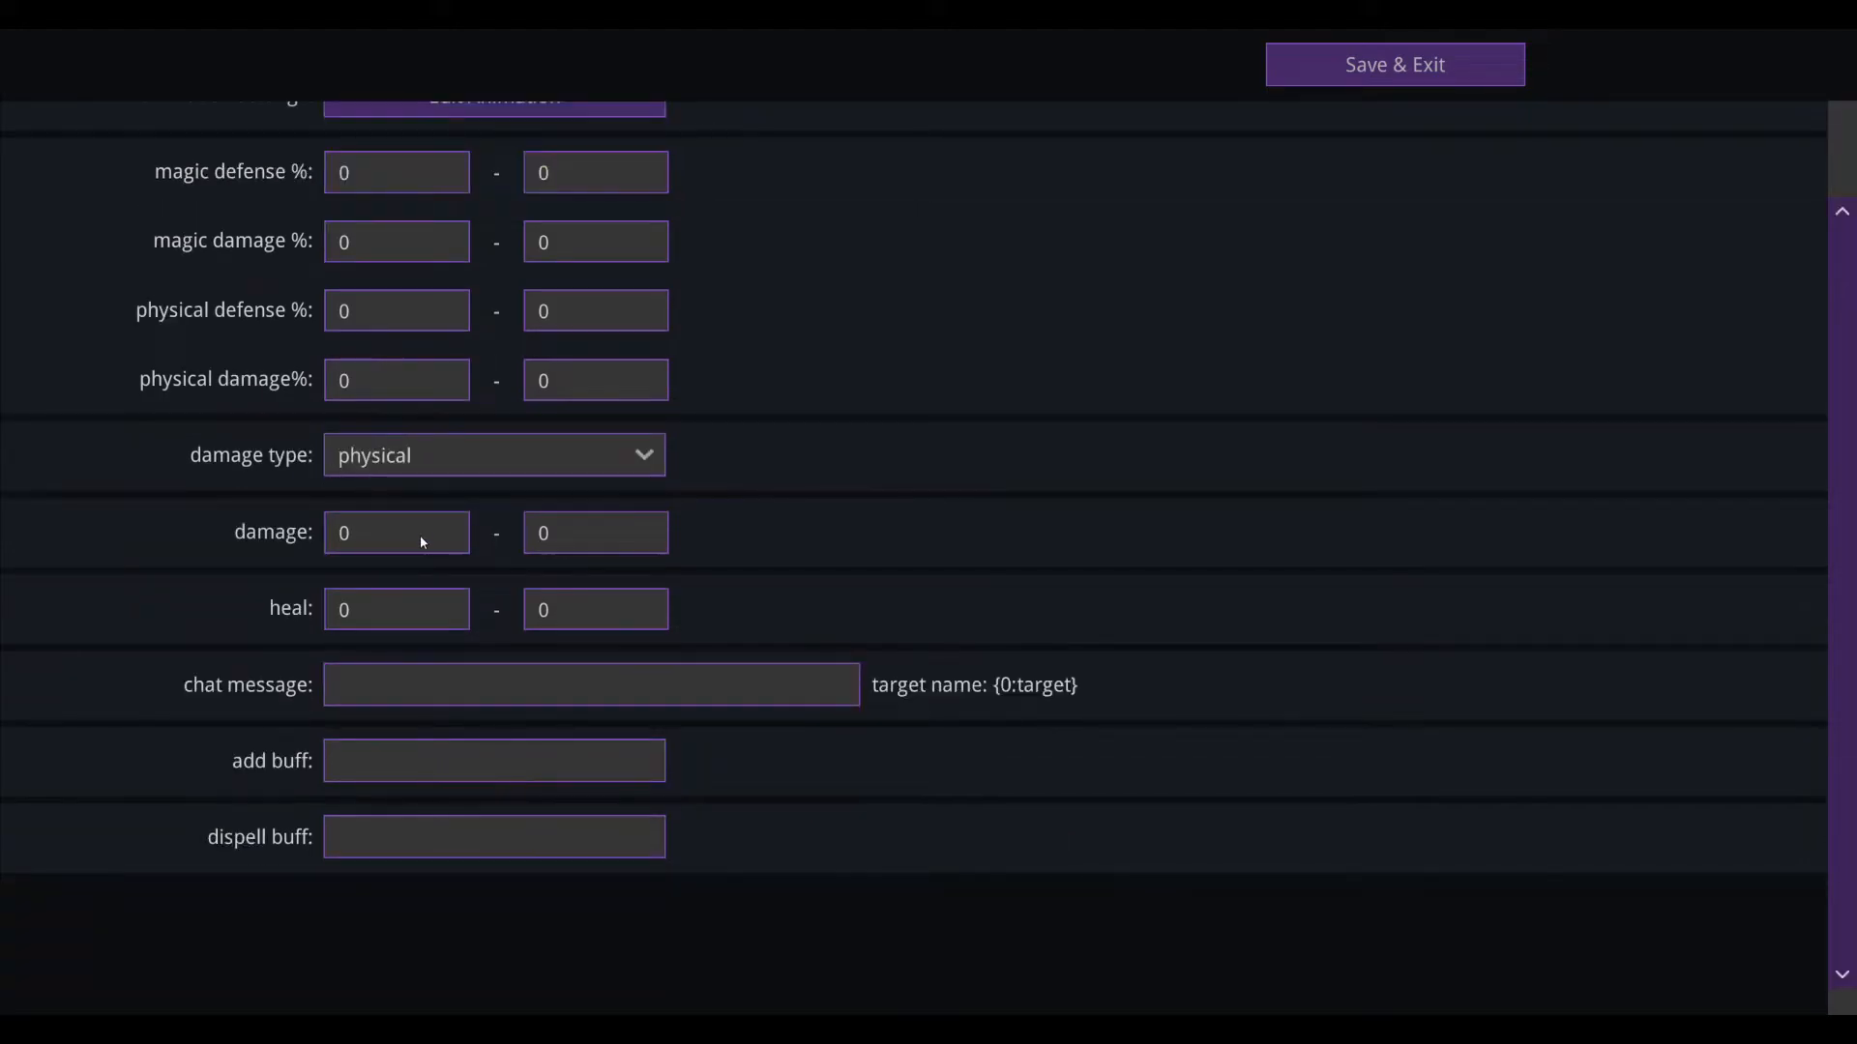
double_click(381, 551)
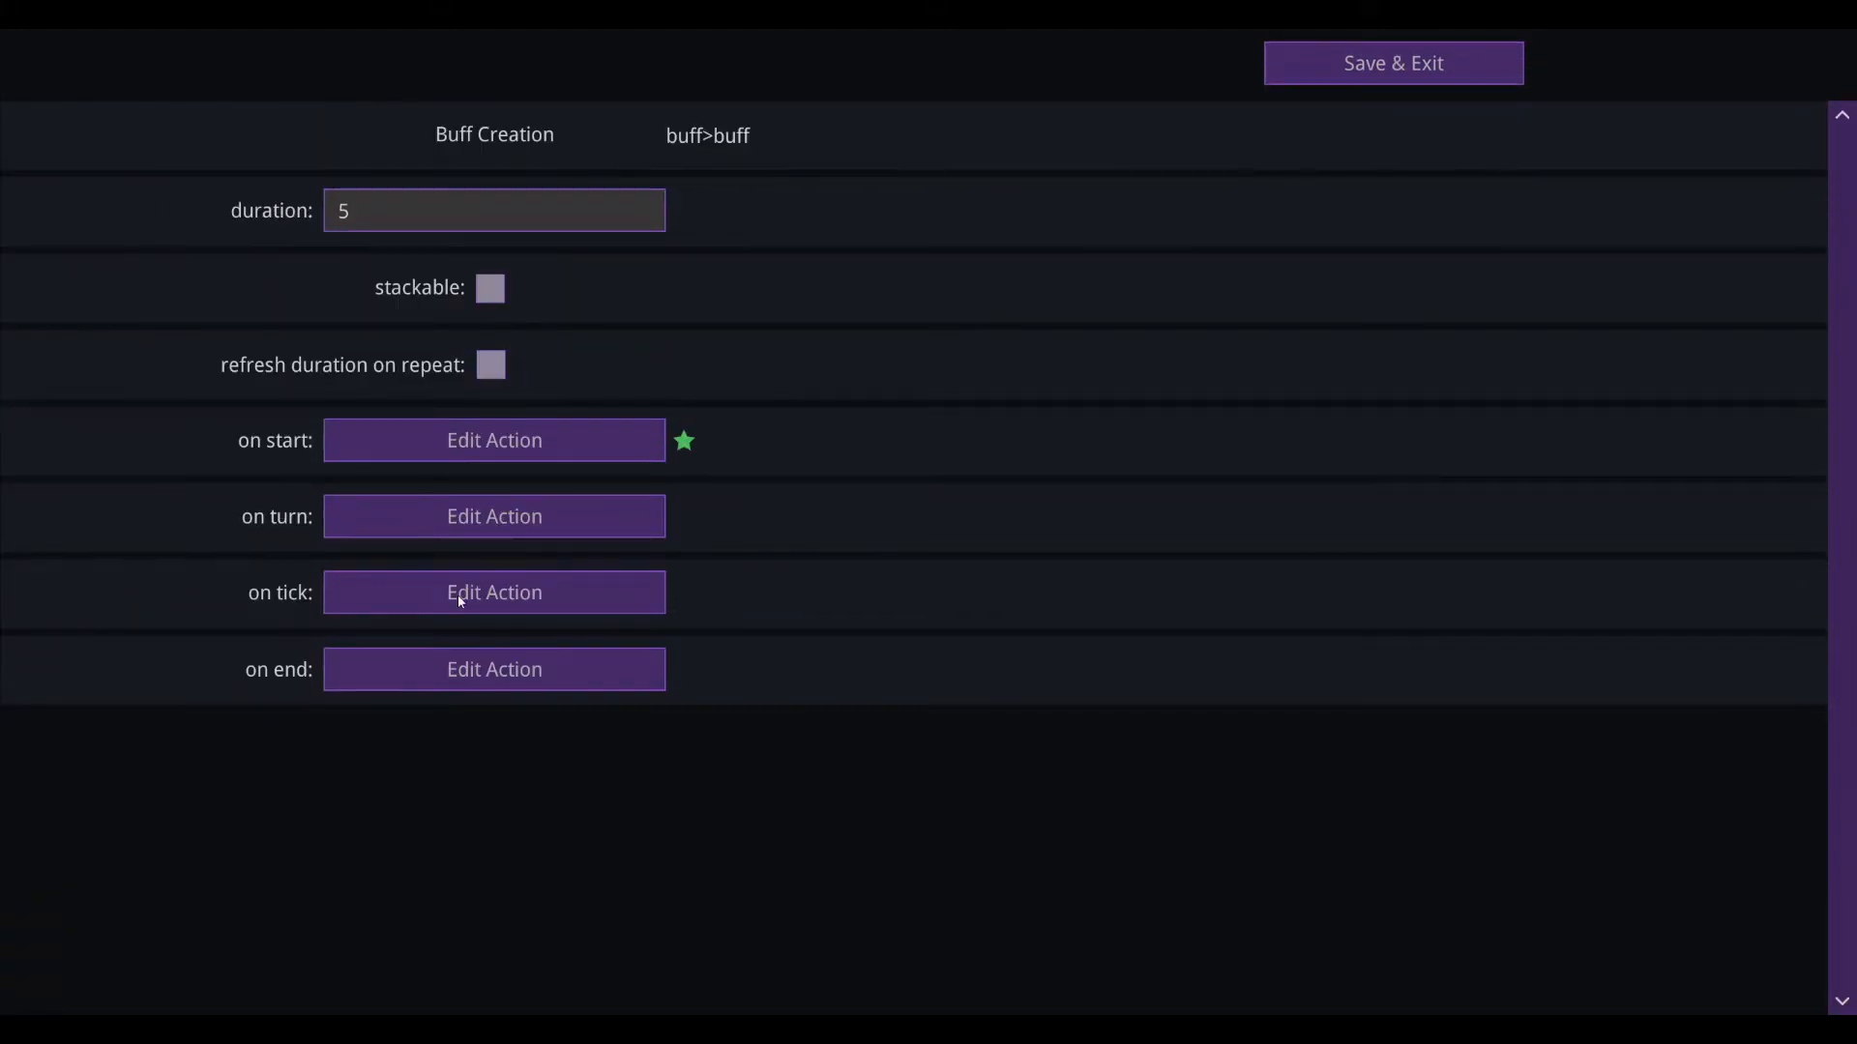
Step: Give the buff's on-tick action magical damage with a range of 13–13 and save the action
click(456, 595)
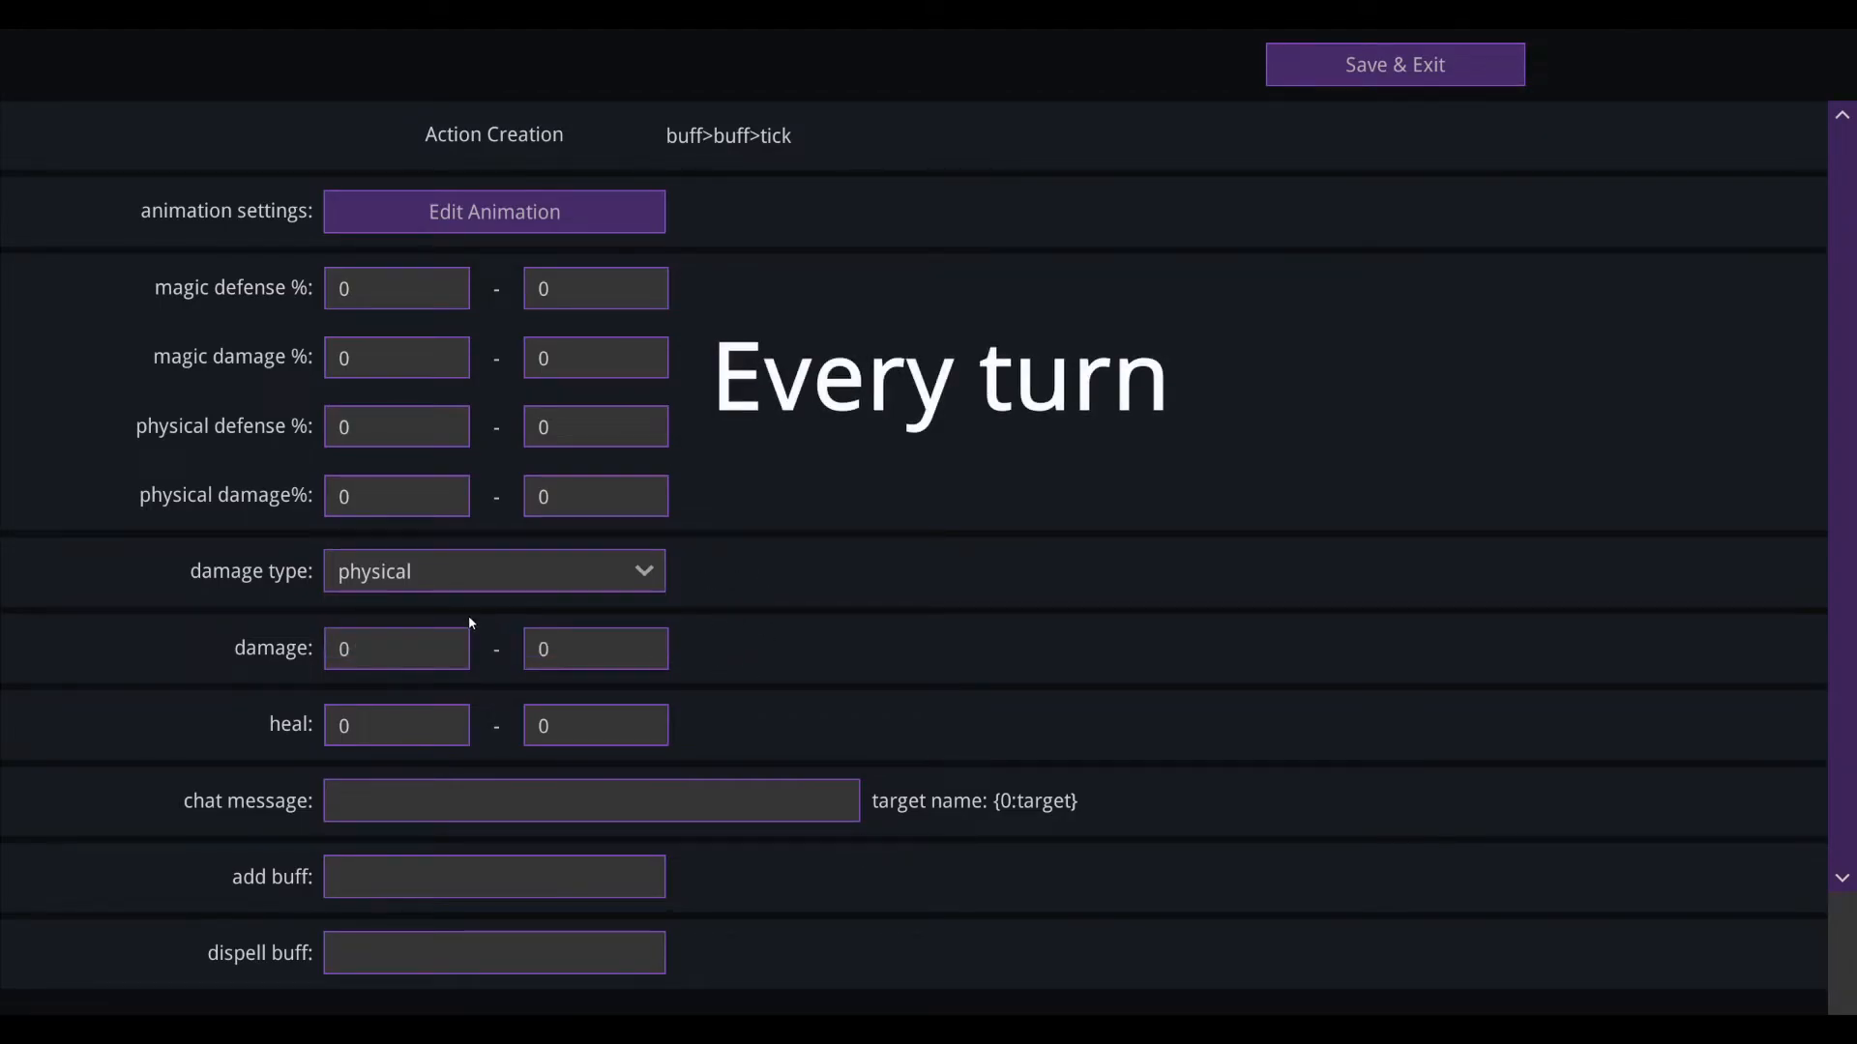
click(372, 650)
click(385, 578)
click(389, 642)
drag(381, 652, 318, 651)
text(13)
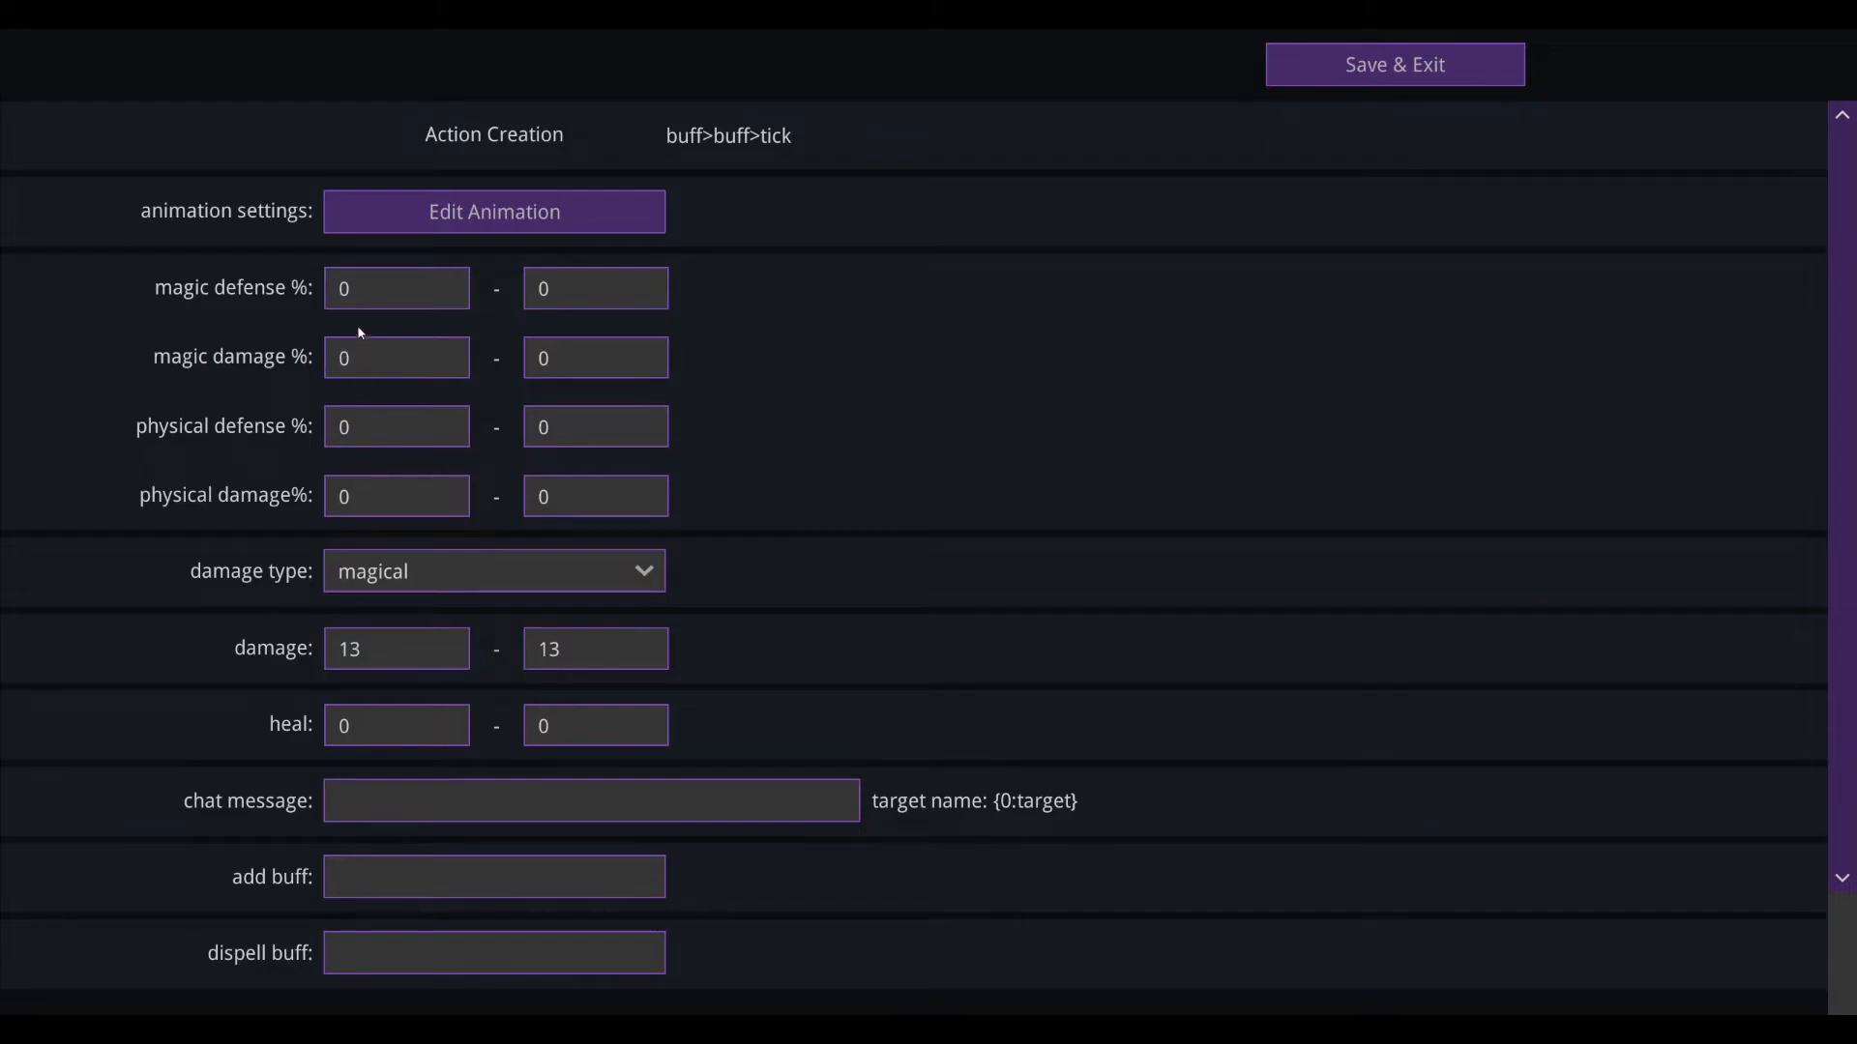
scroll(382, 777, down, 2)
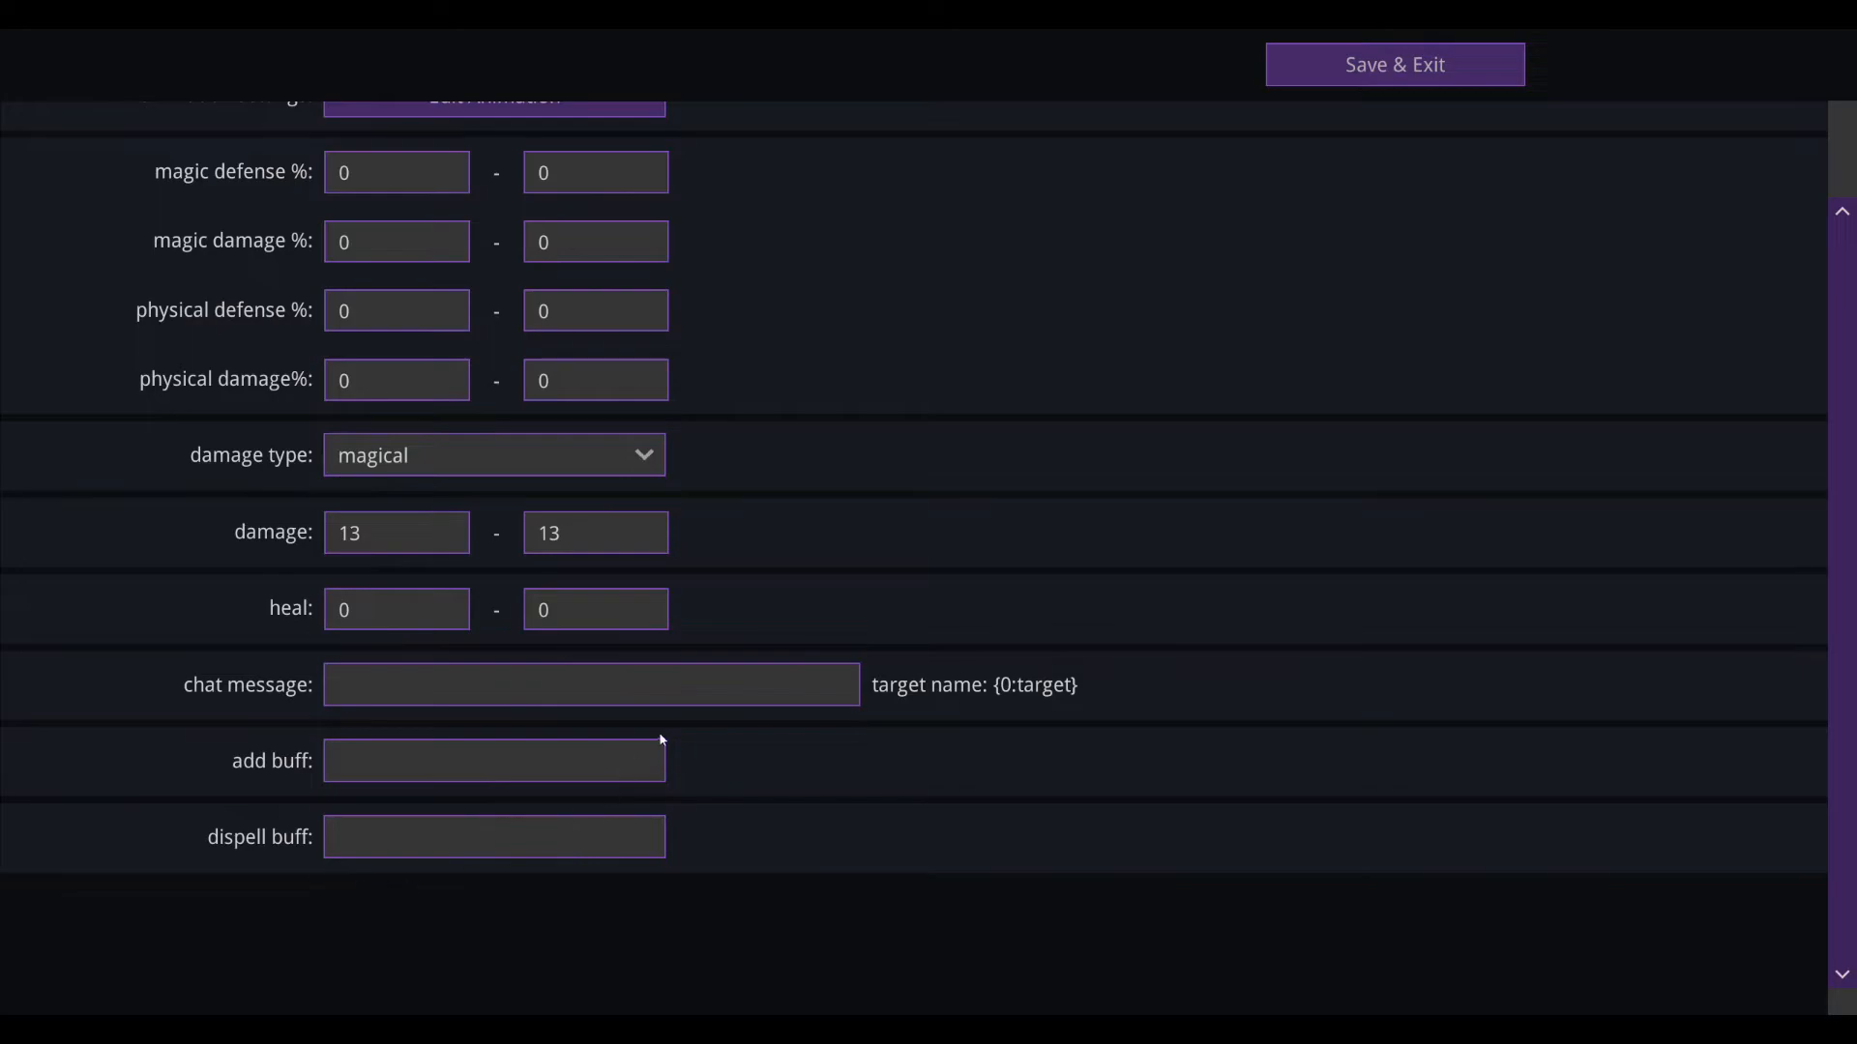
scroll(662, 740, up, 2)
click(1318, 68)
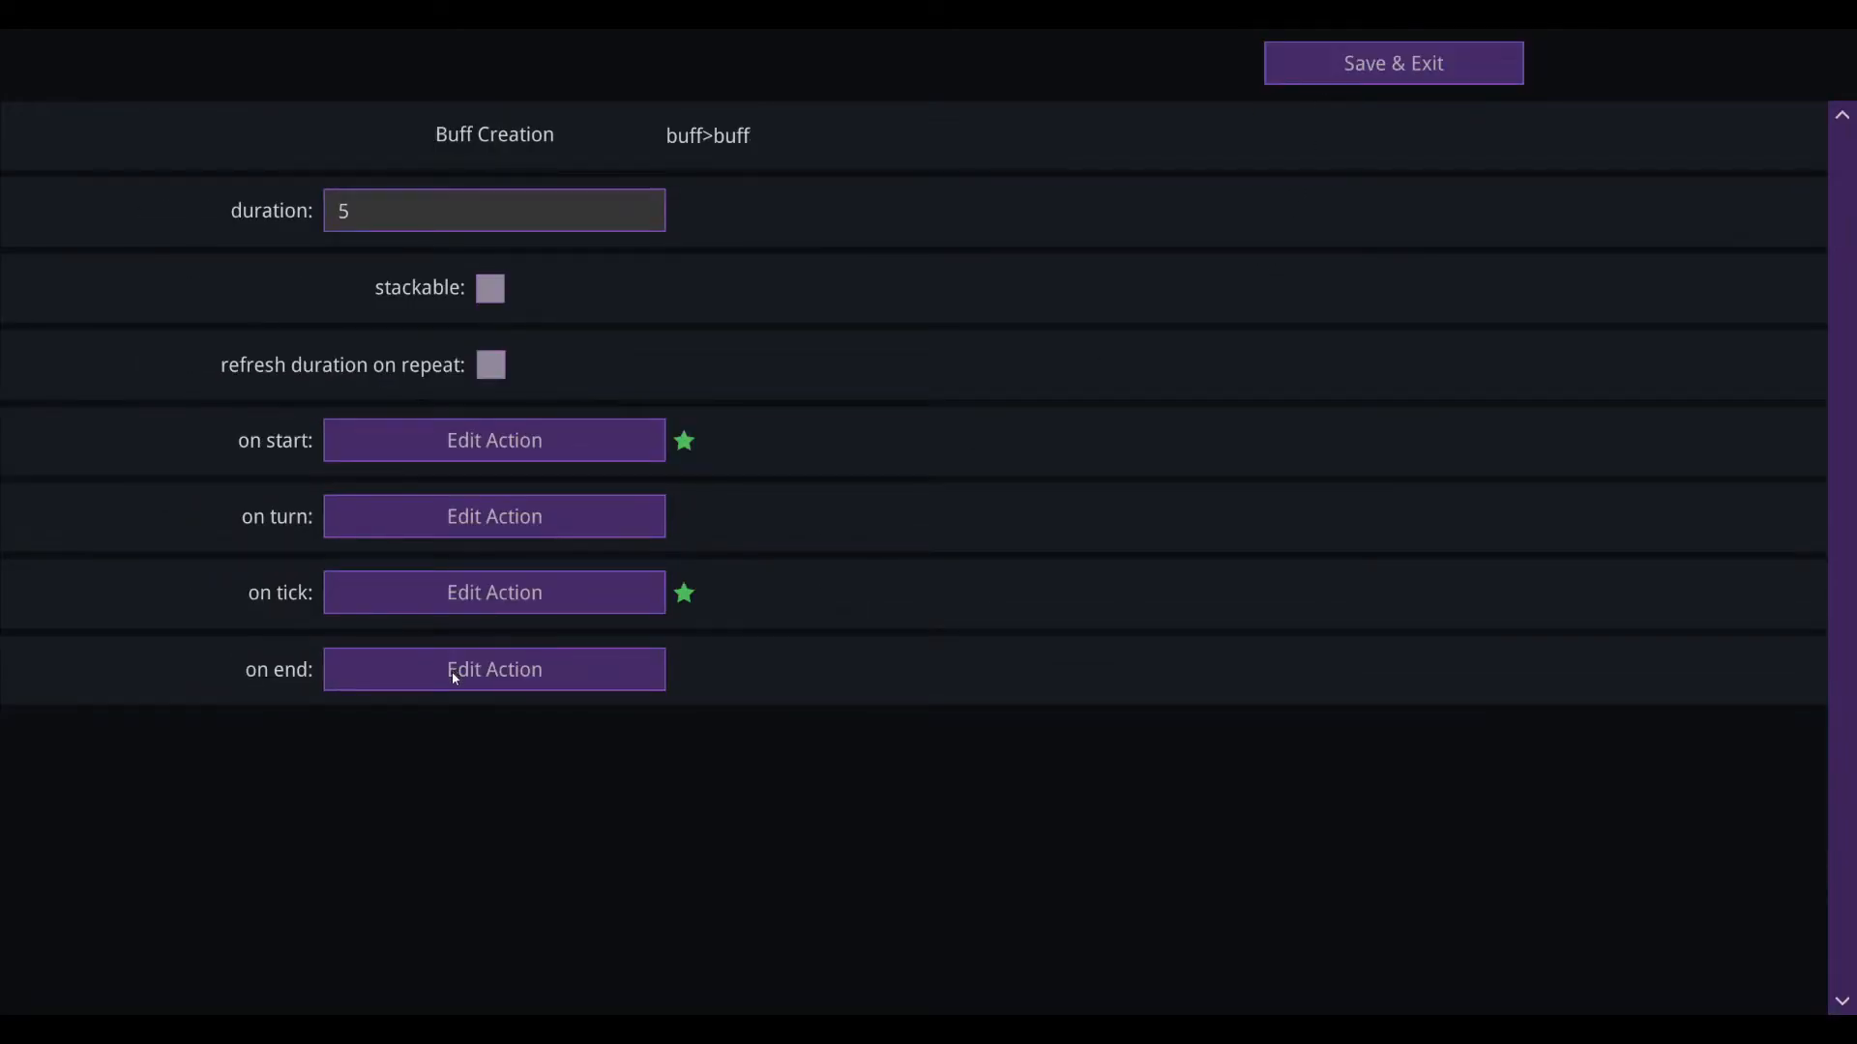
Step: Set the damage range of the buff's on-end action to 1000–1000, then save the action and the buff
click(451, 672)
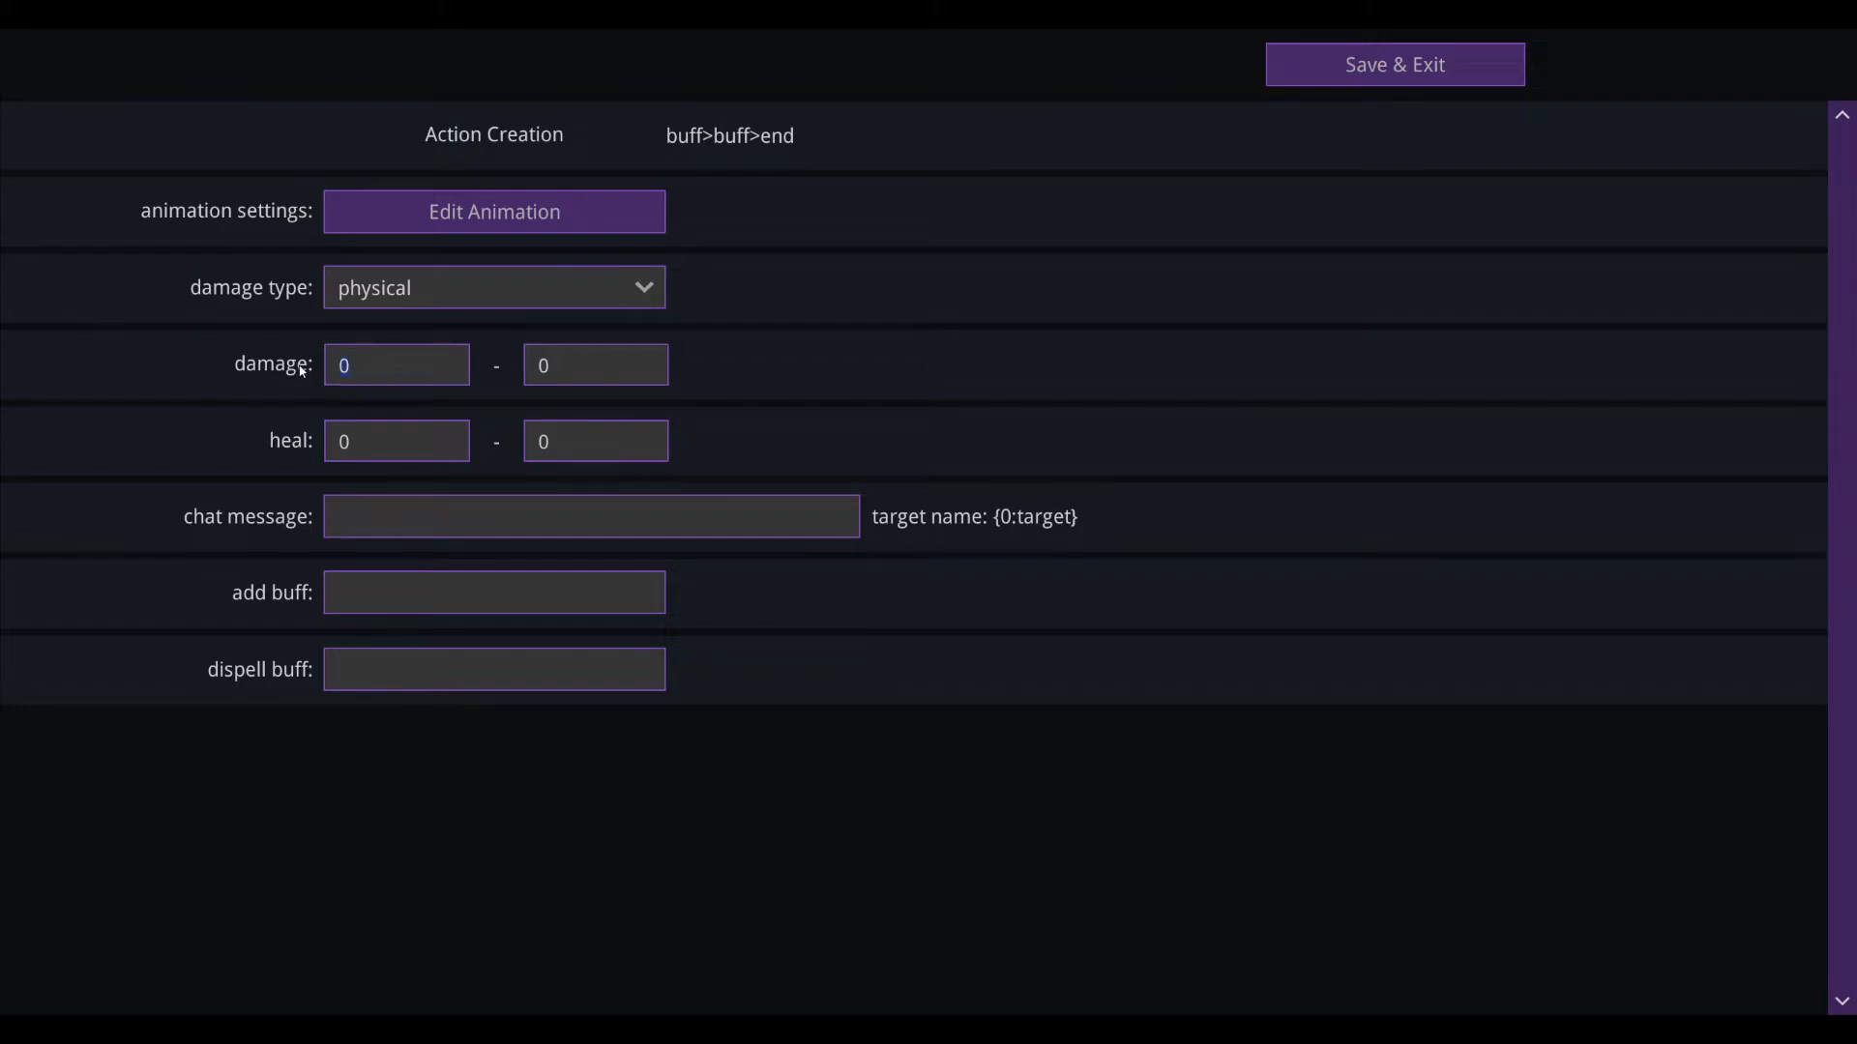
text(1000)
key(Tab)
text(1000)
click(1418, 70)
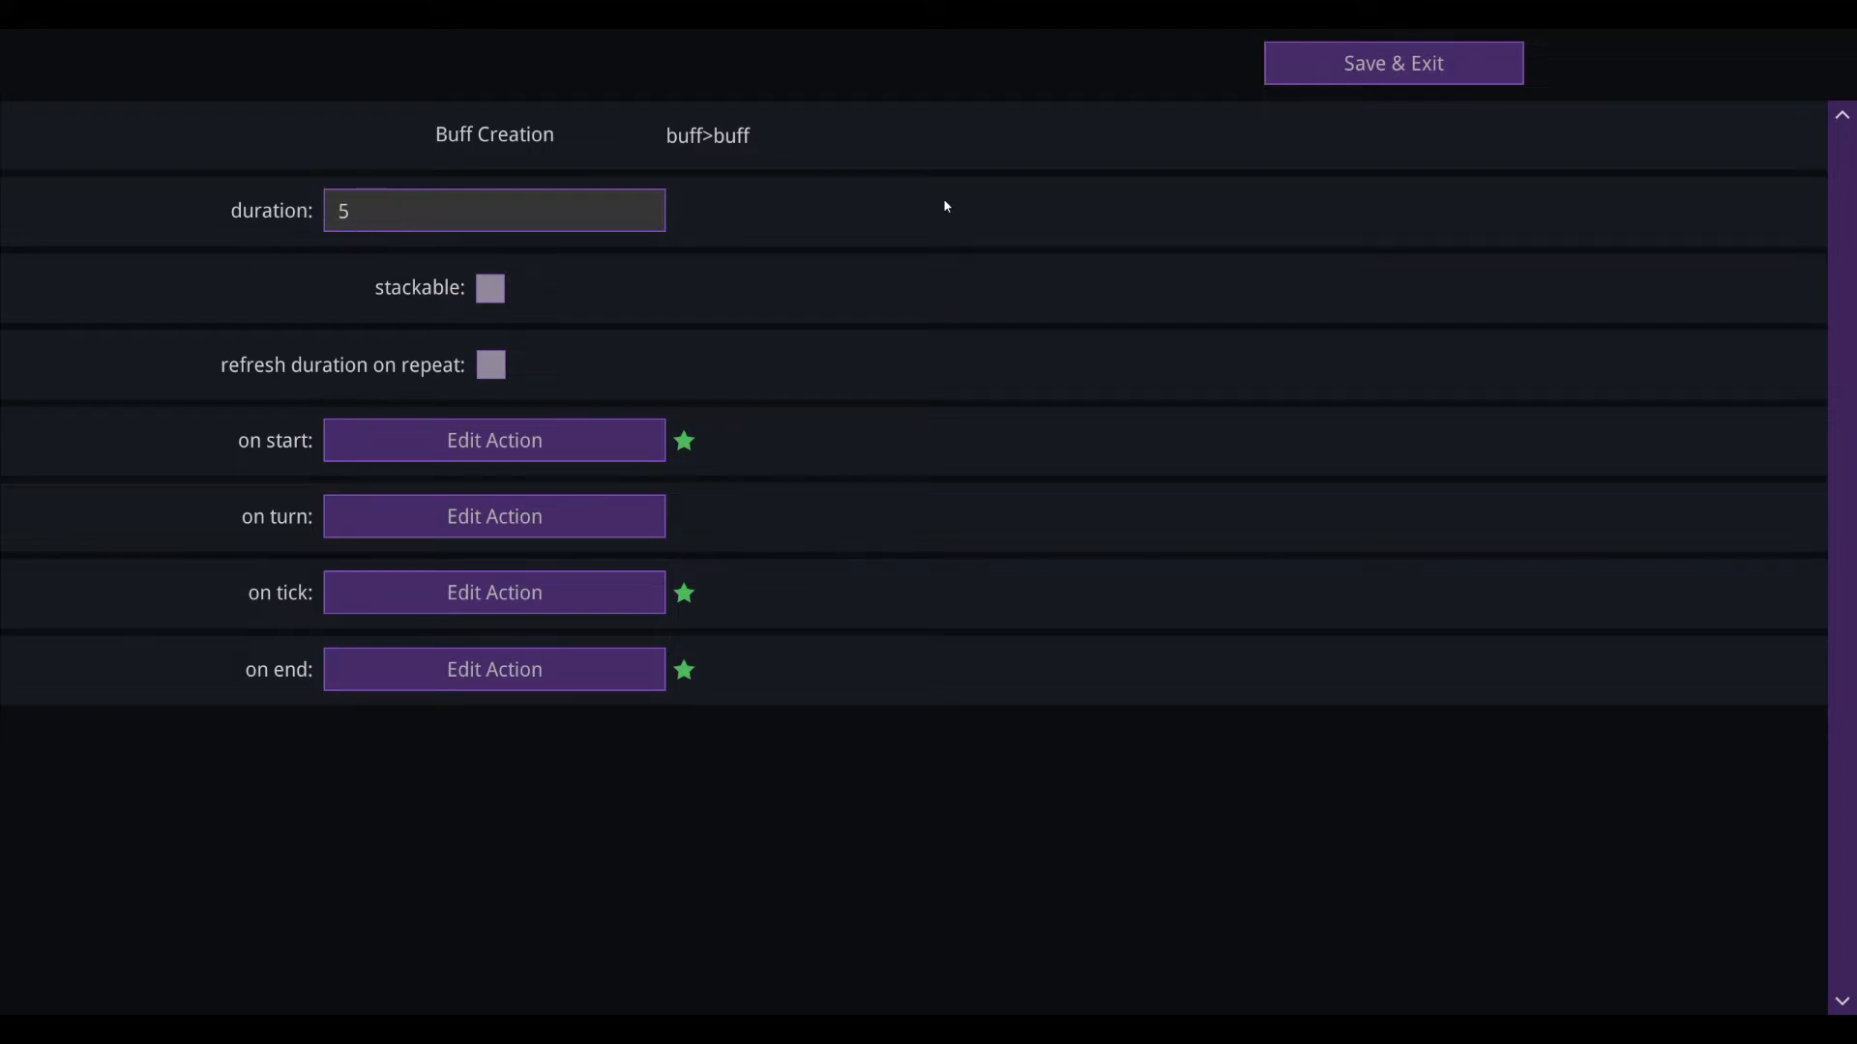
click(1375, 65)
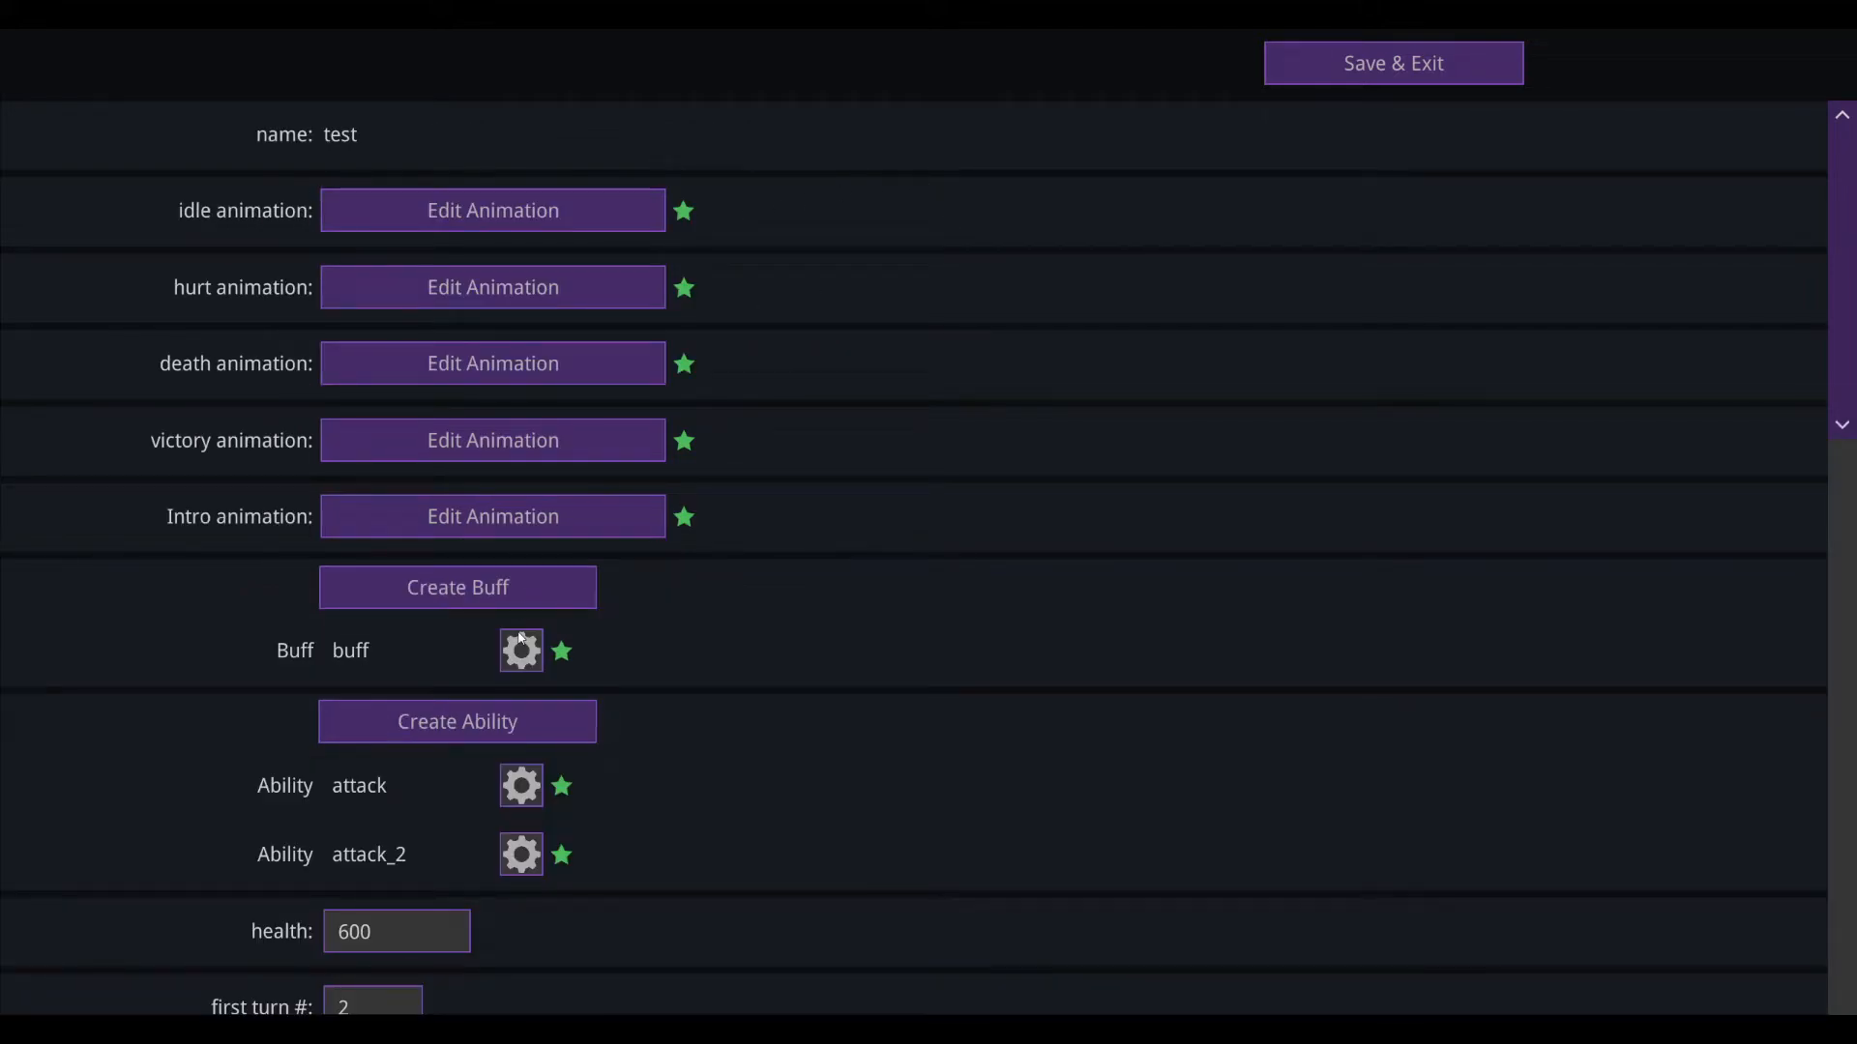
Step: Edit the front-target action of the attack ability, set its damage value to 40 and save the action
scroll(520, 638, down, 6)
scroll(520, 638, up, 6)
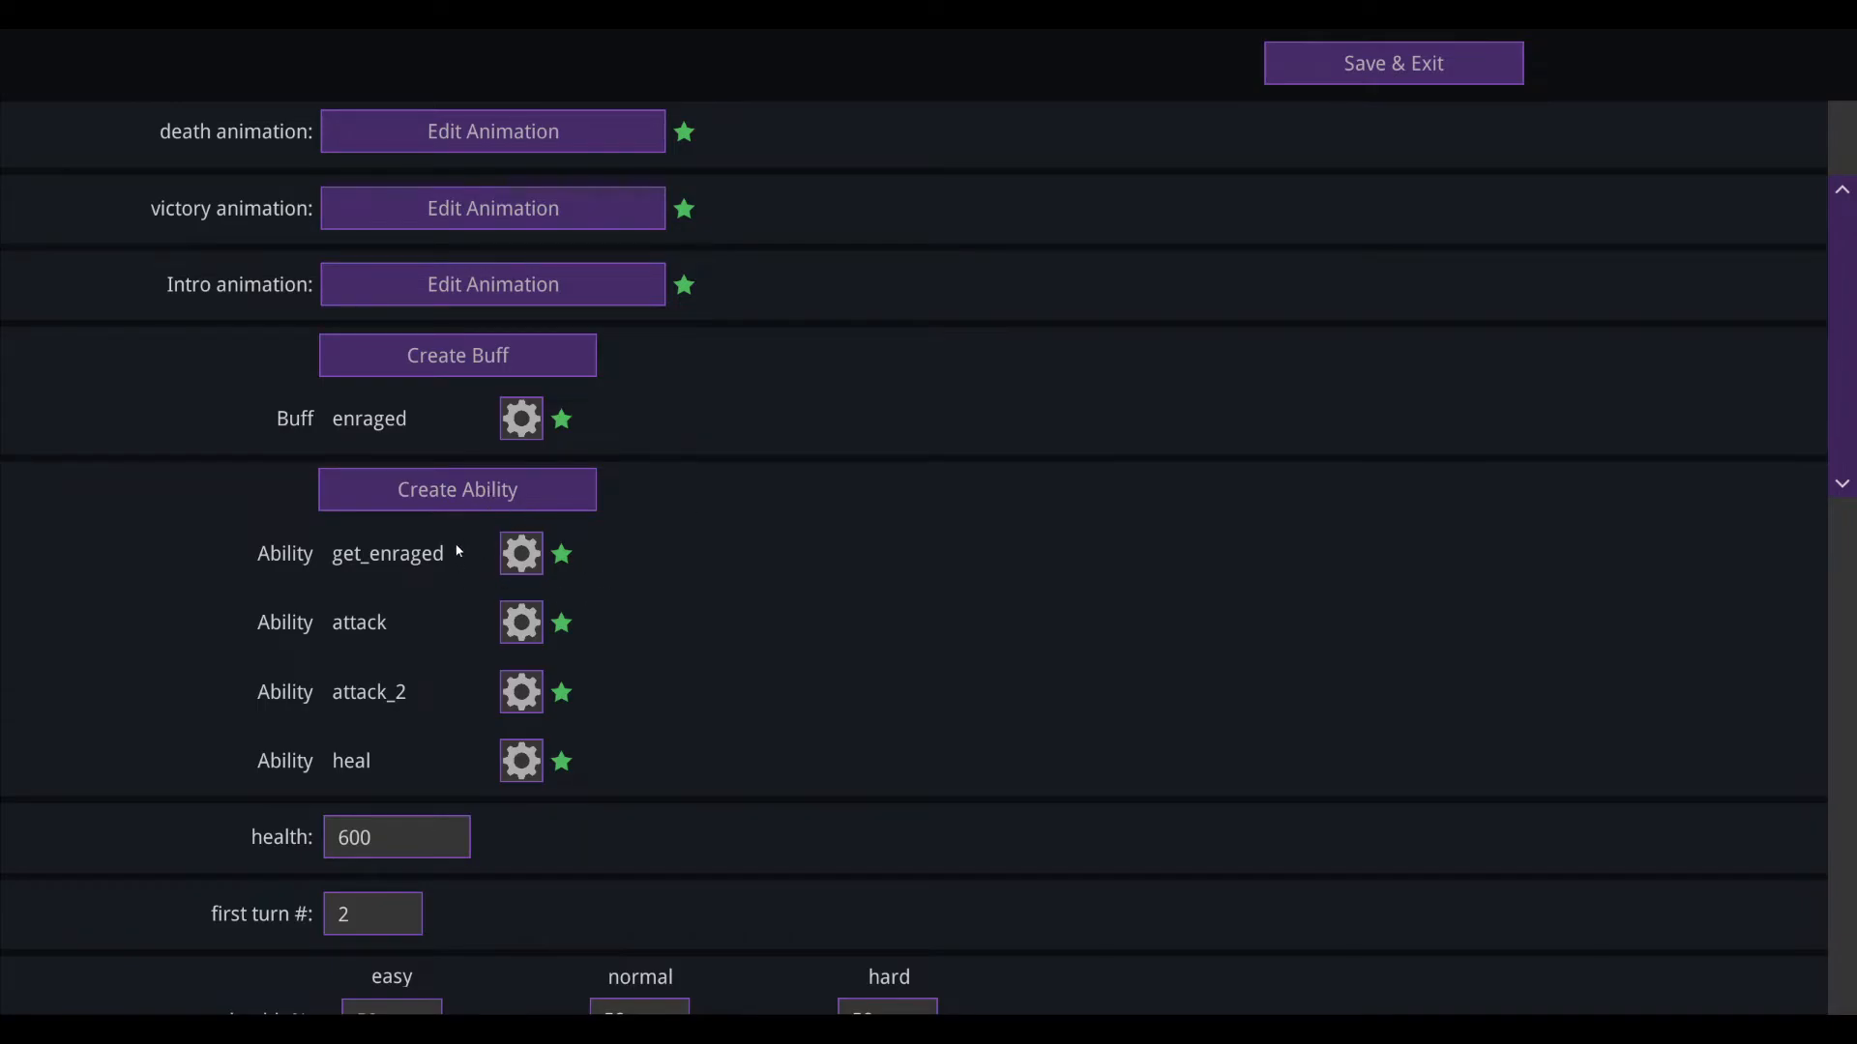
click(521, 629)
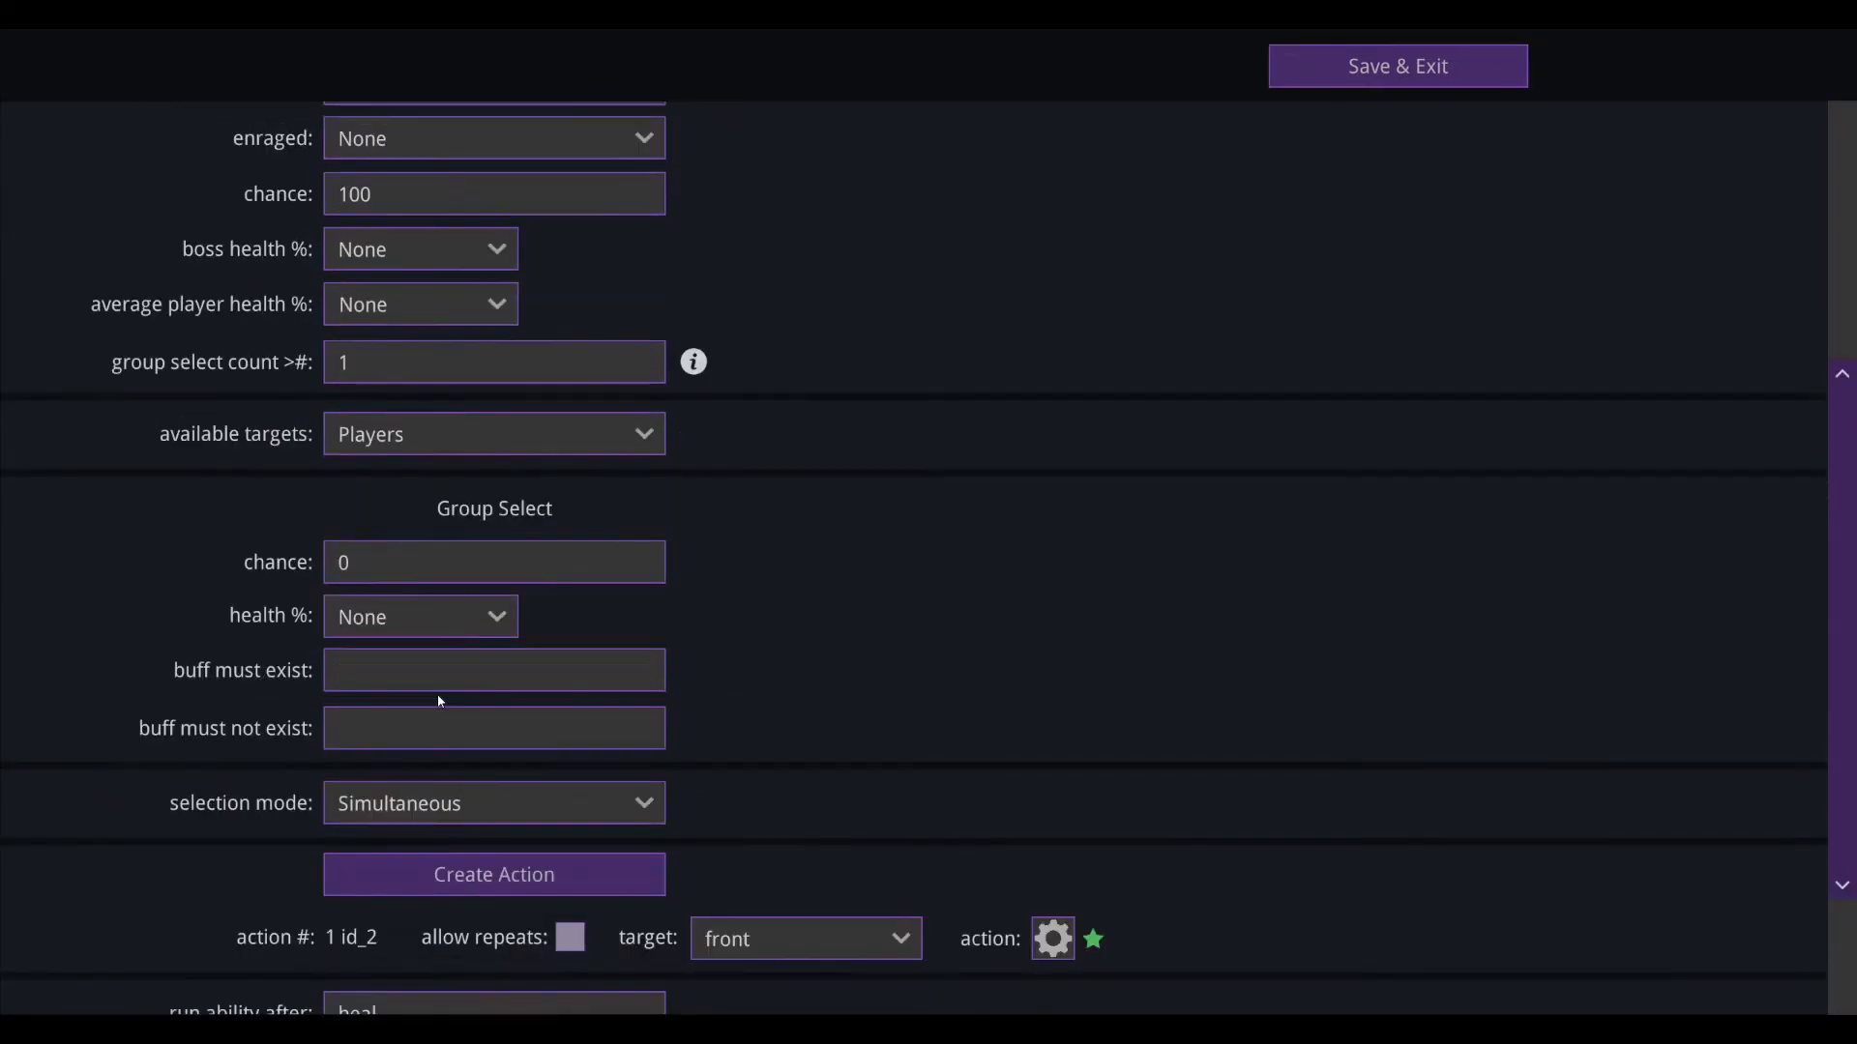
scroll(437, 694, down, 2)
click(1064, 824)
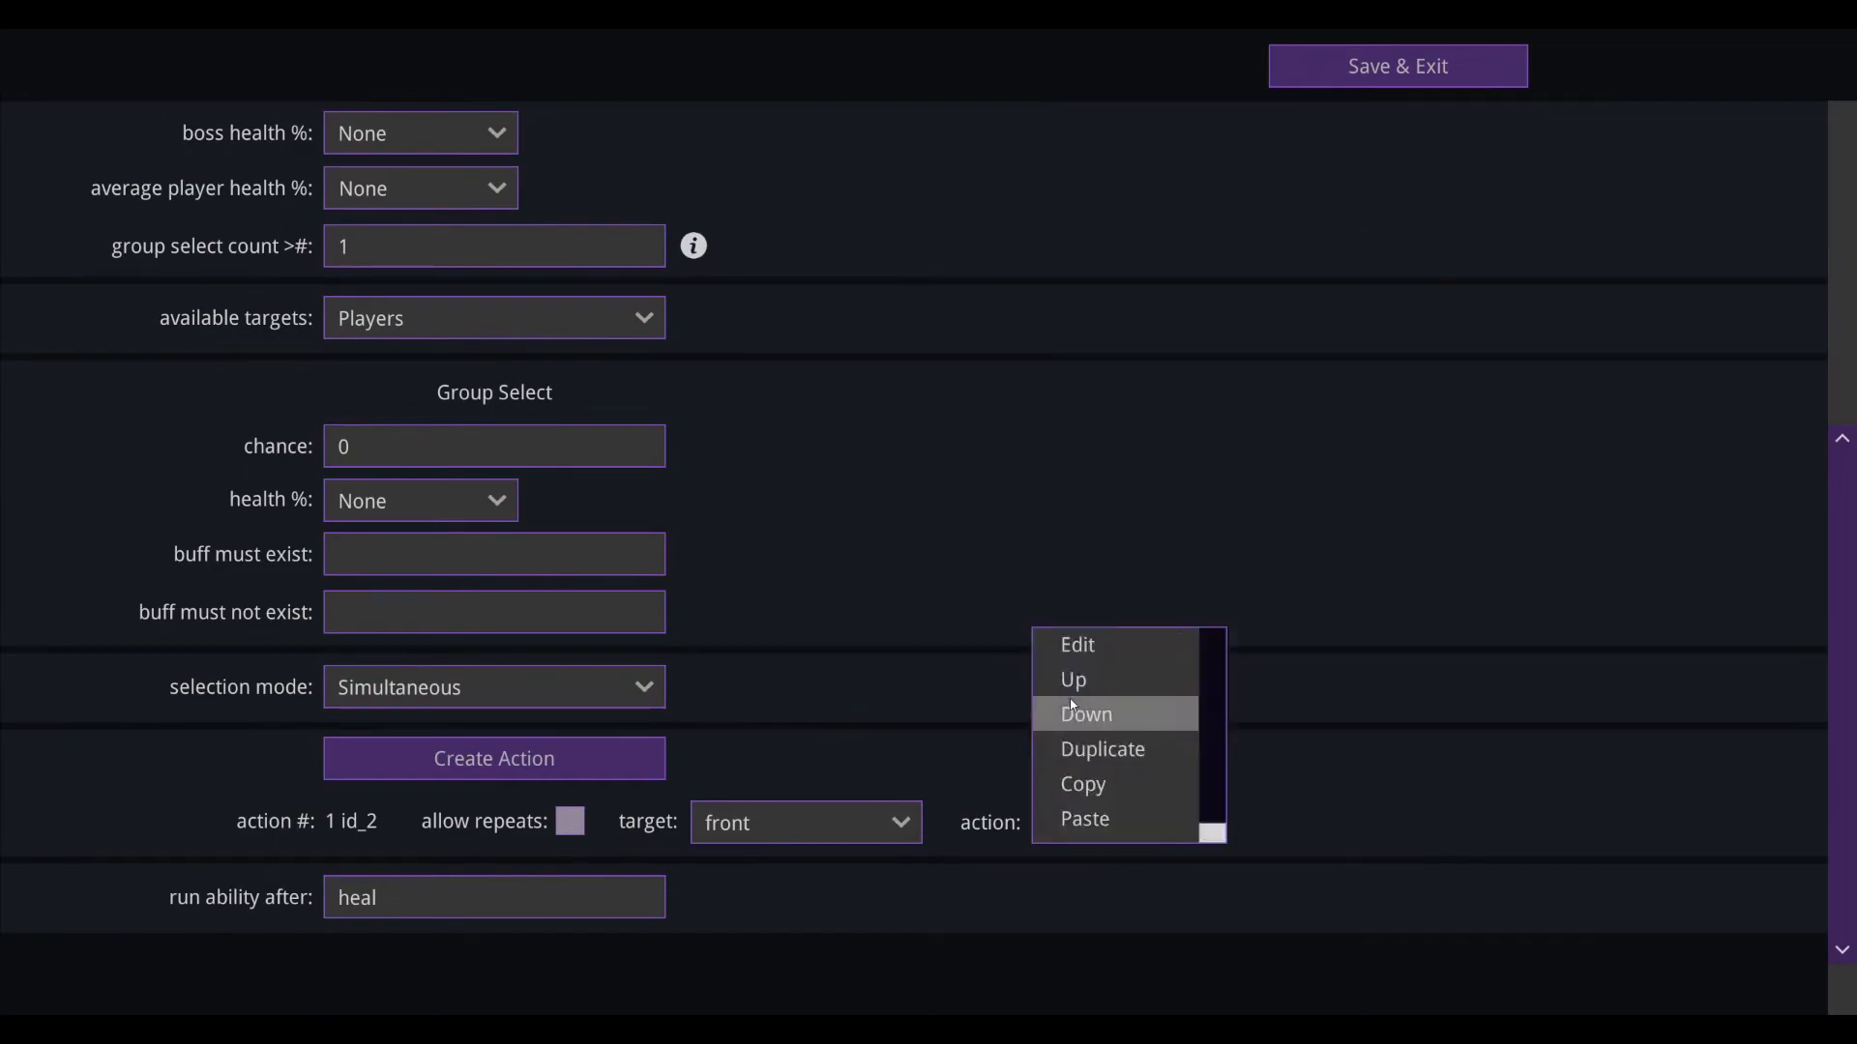
click(1077, 645)
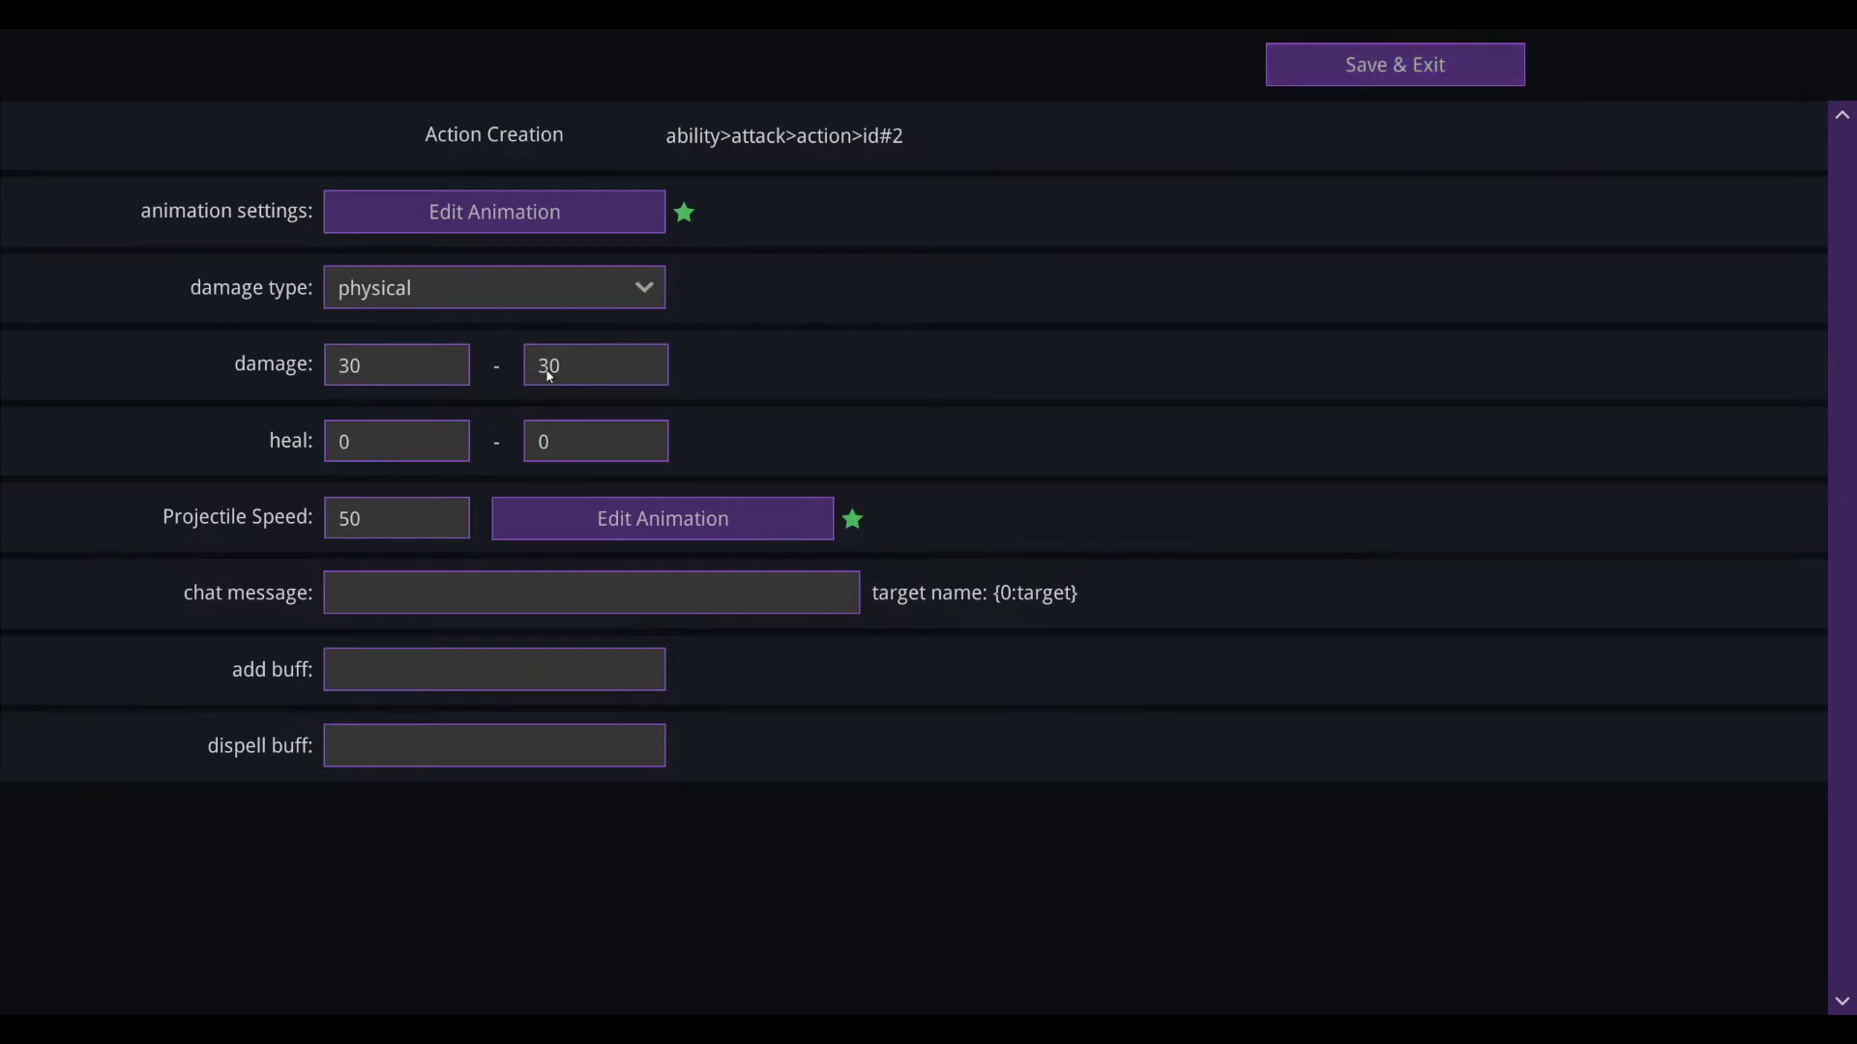
text(40)
click(1438, 56)
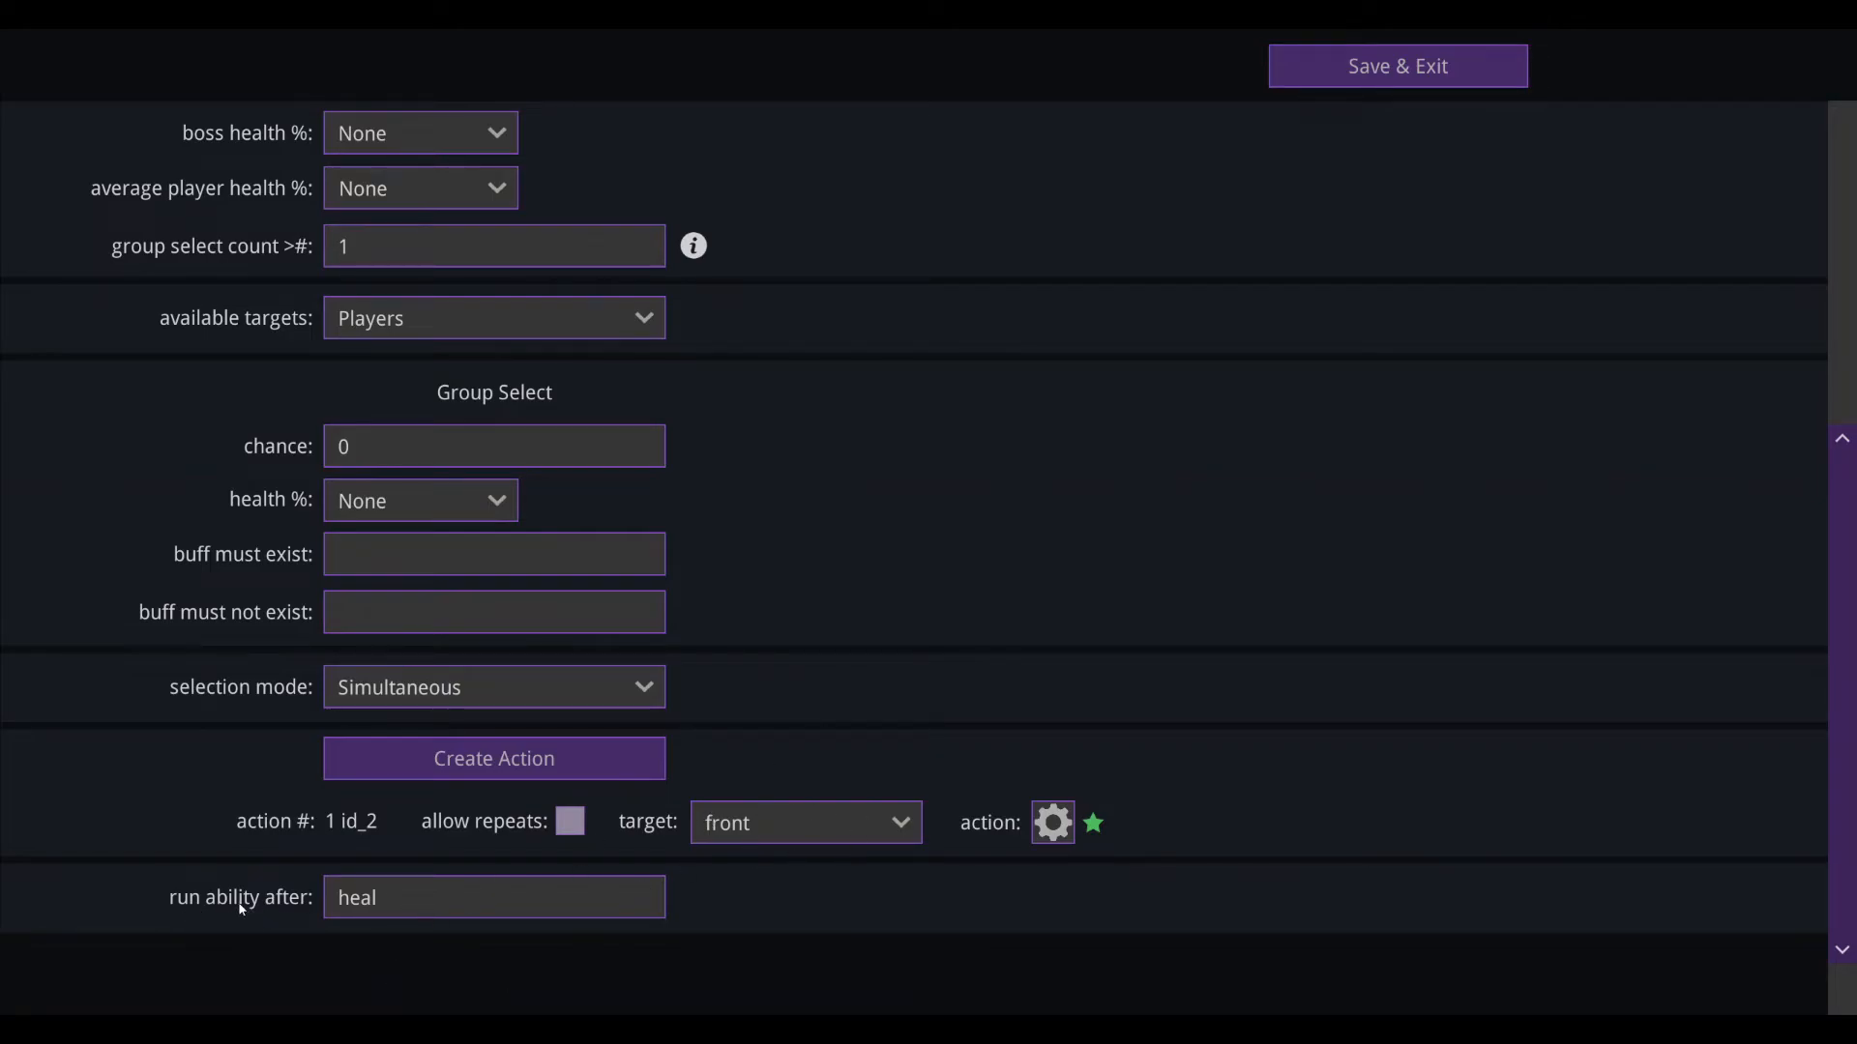
Step: Check which ability runs after the attack ability, then examine the conditions of the attack_2 ability
drag(337, 903, 382, 904)
click(1397, 66)
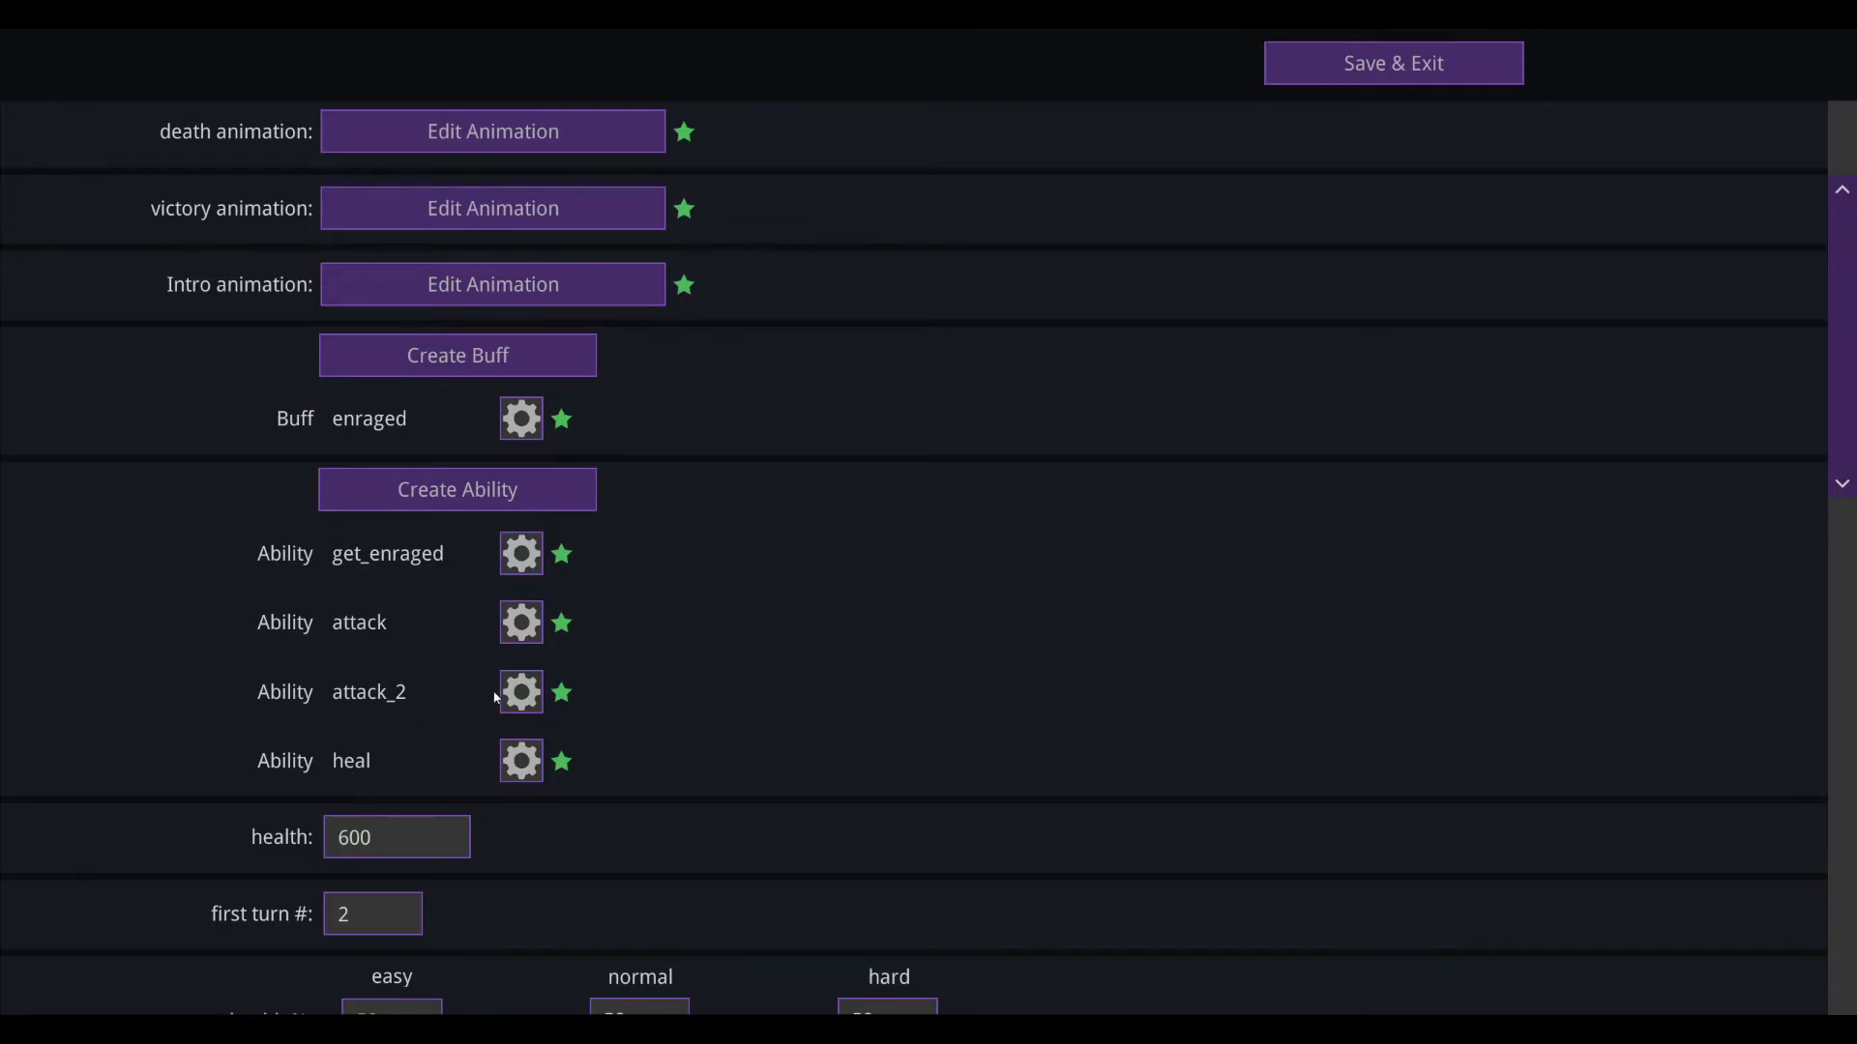
click(520, 692)
click(538, 683)
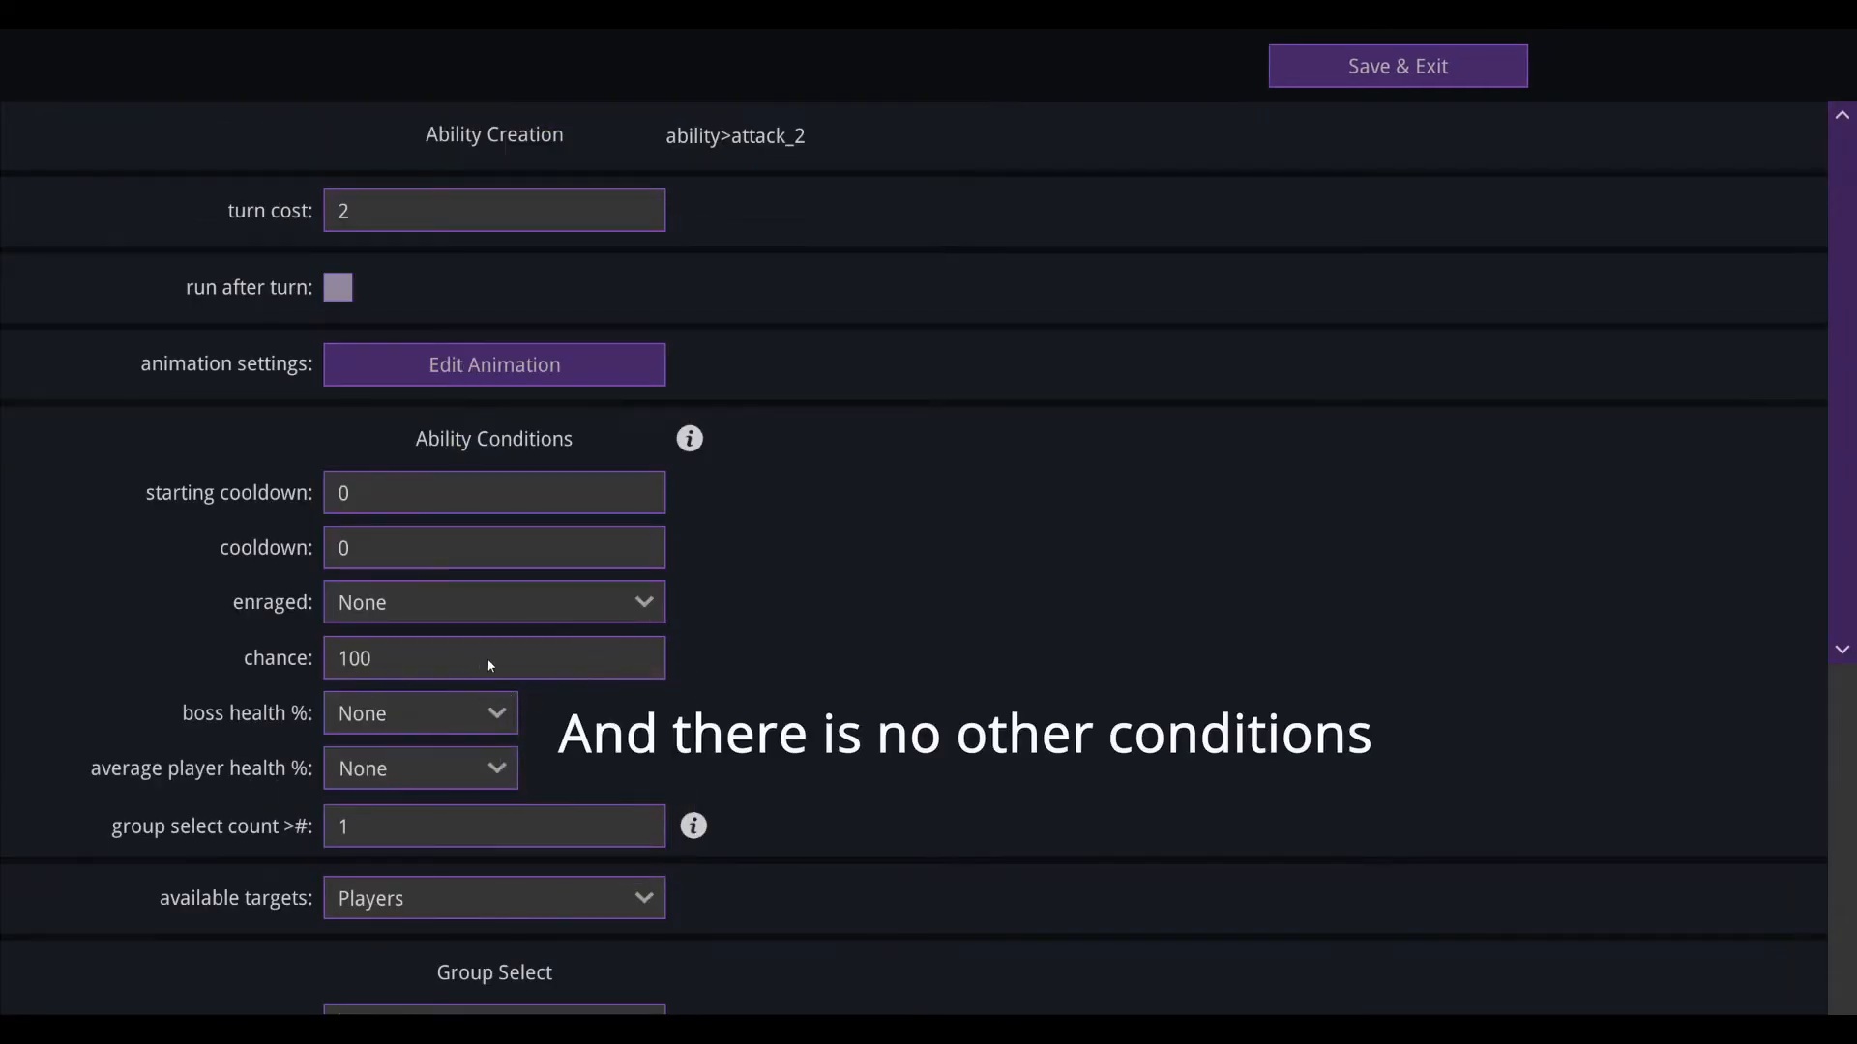
click(1447, 65)
Step: Examine the heal ability's conditions and group selection, then open its front-target action for inspection
click(524, 761)
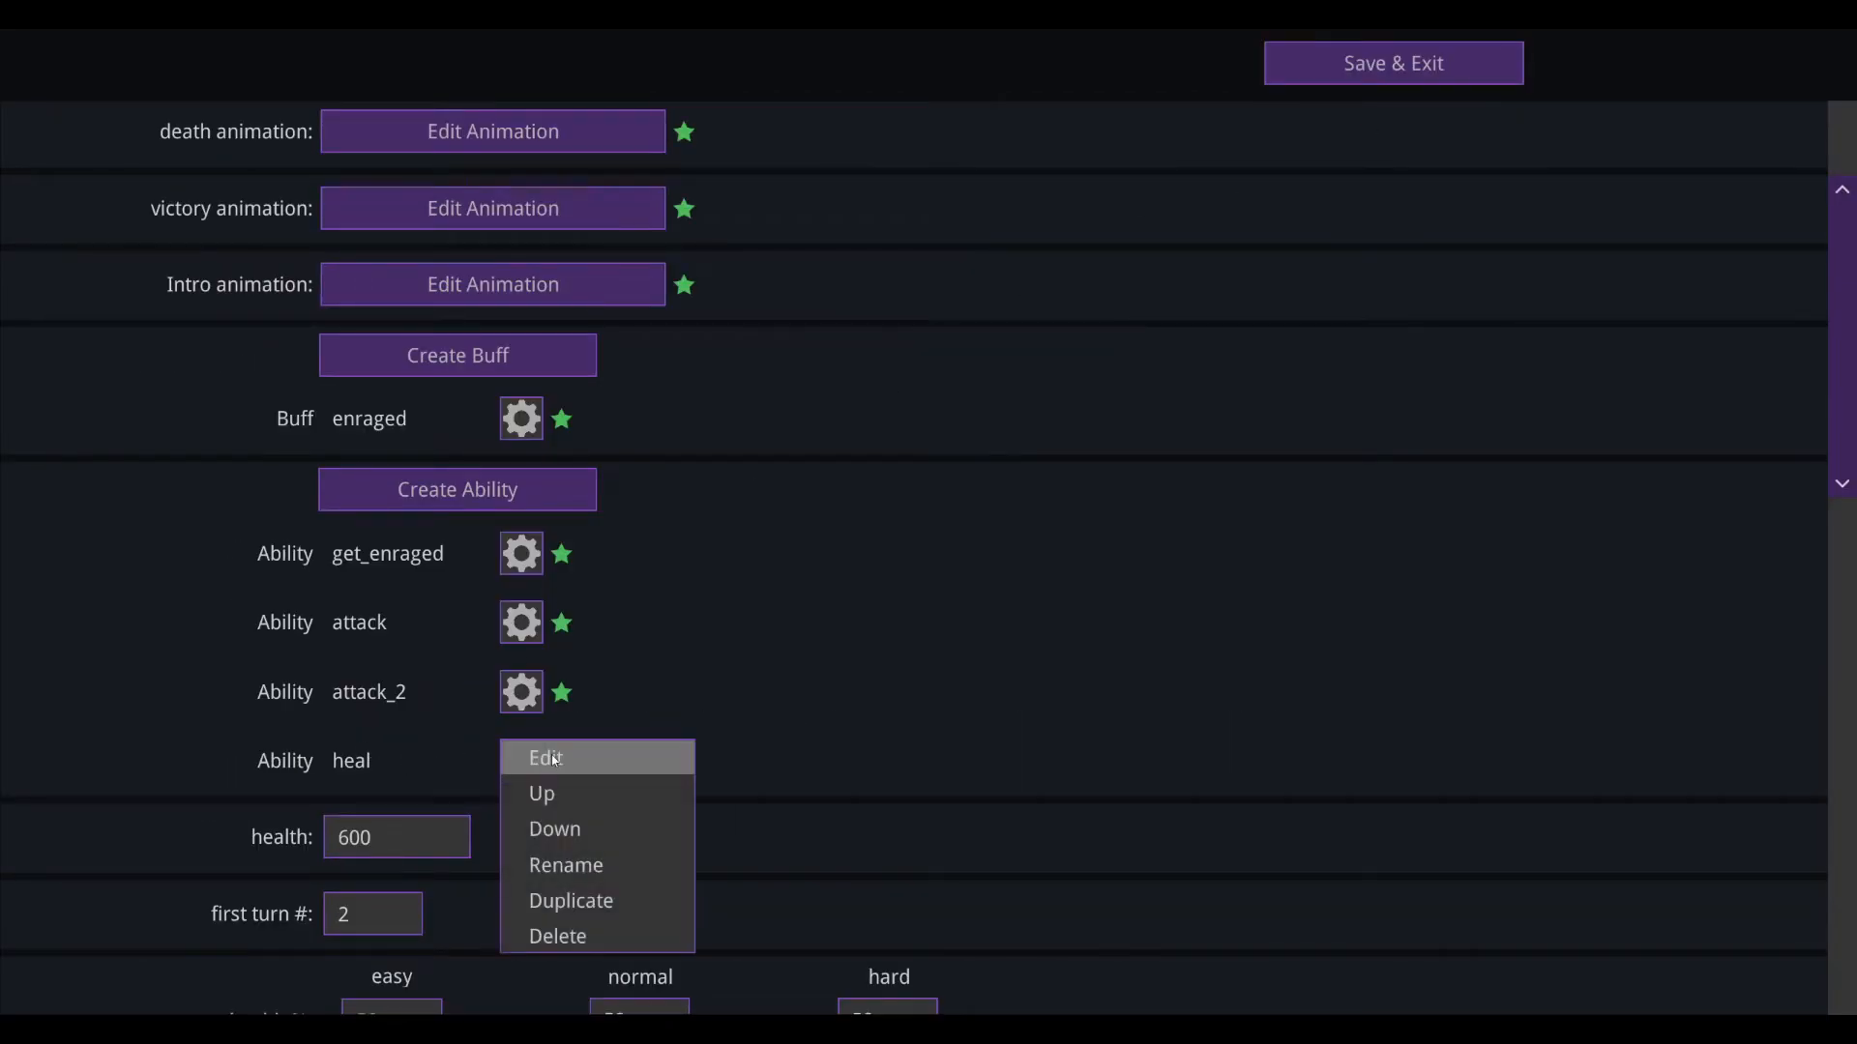
click(555, 760)
scroll(642, 702, down, 6)
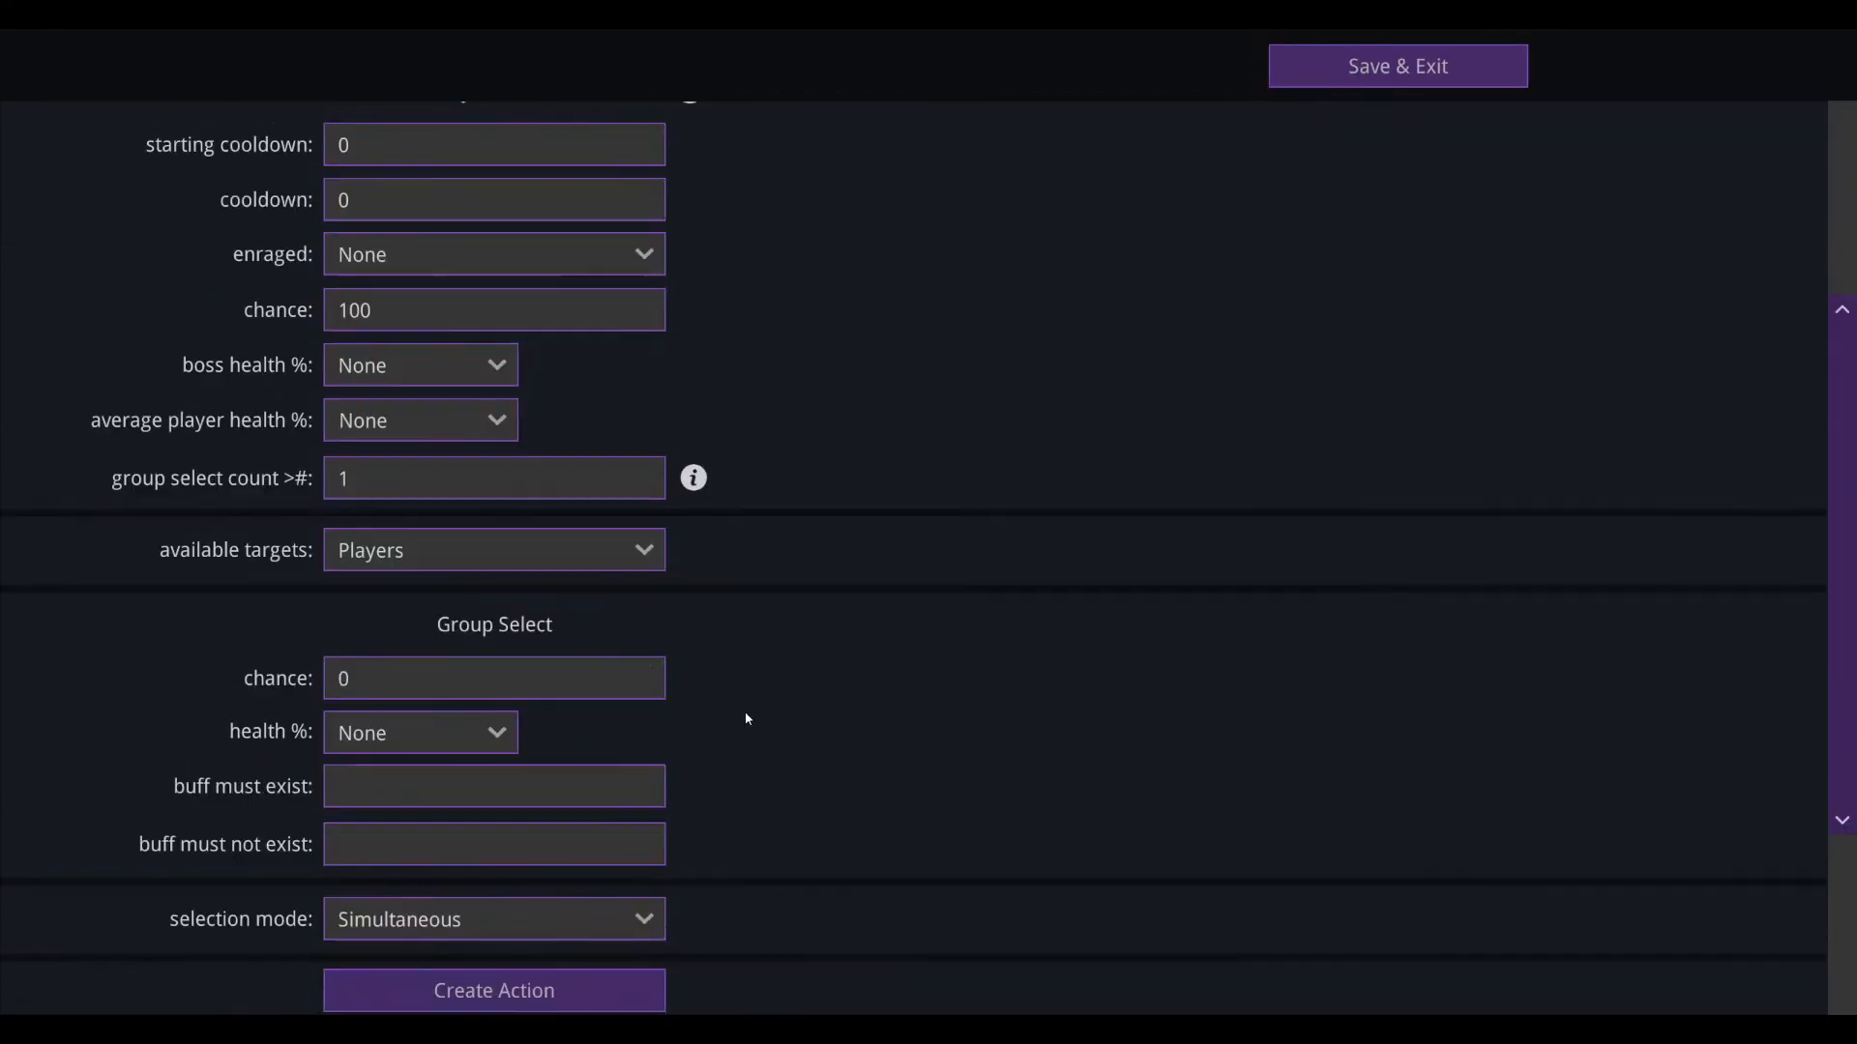
click(1050, 731)
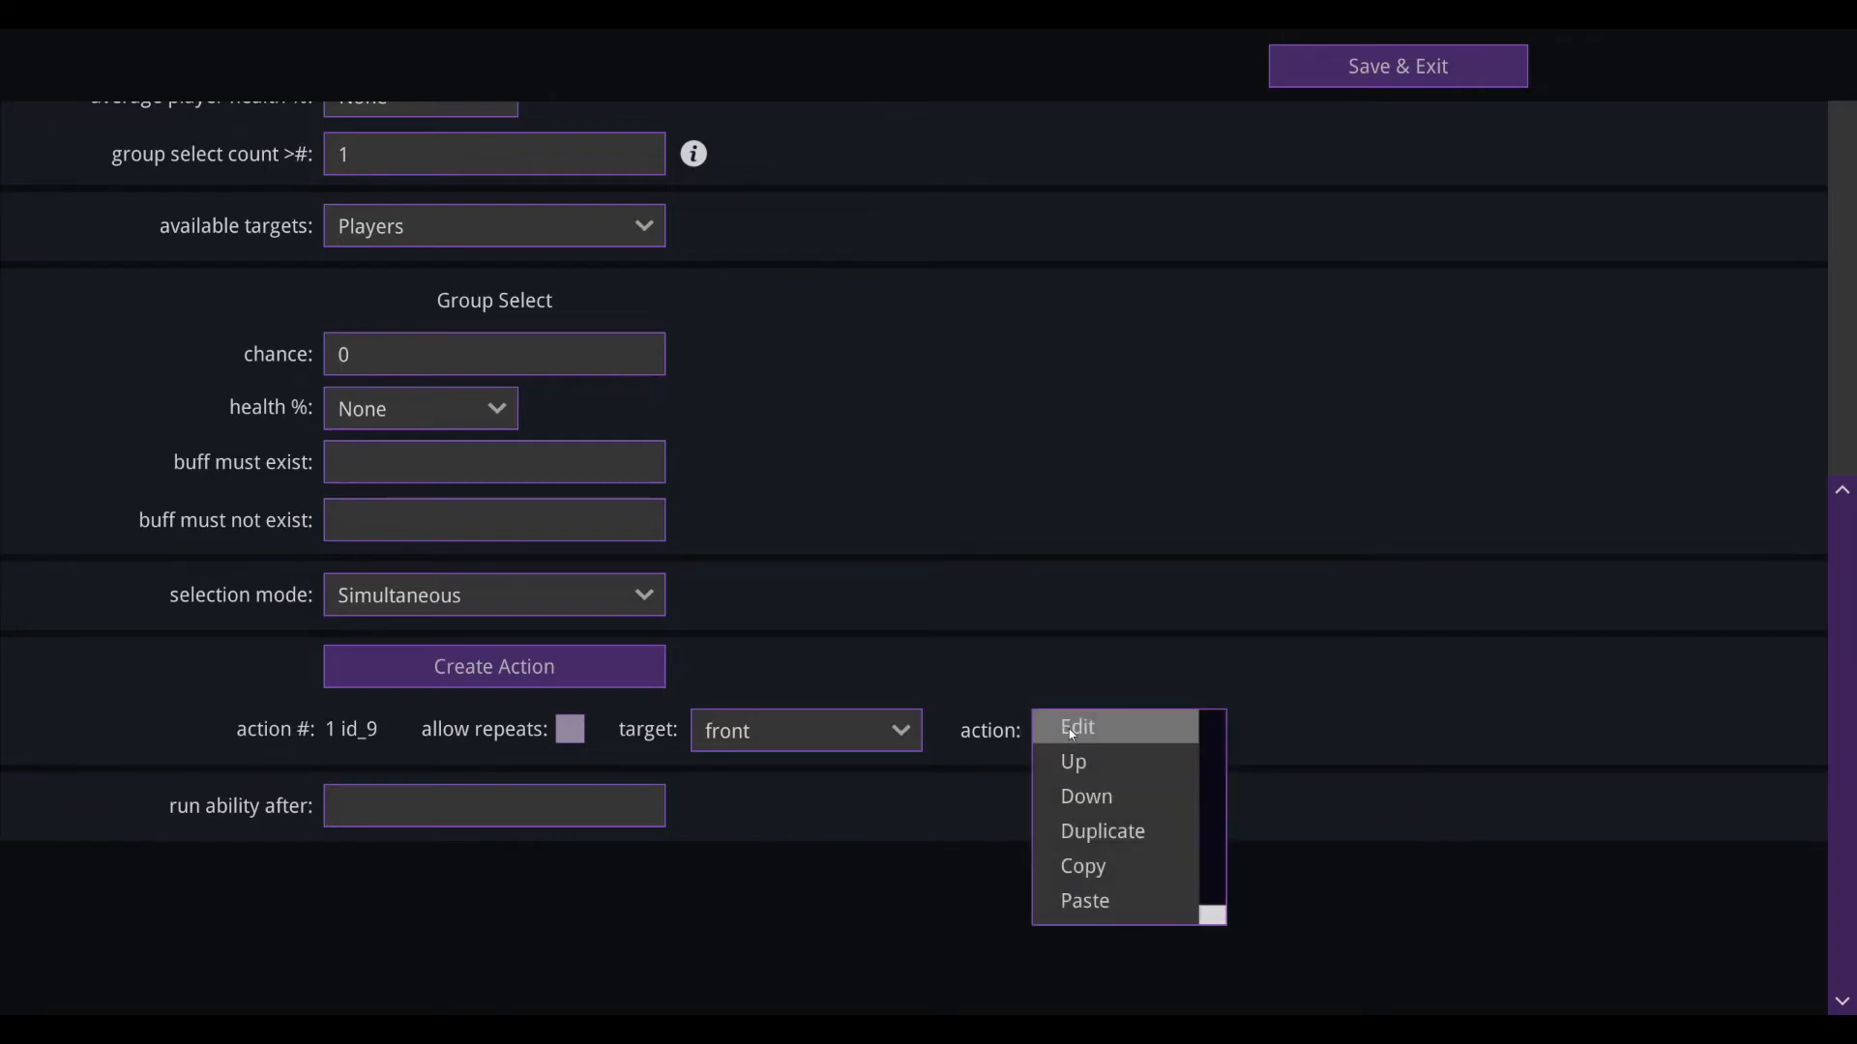
click(1070, 727)
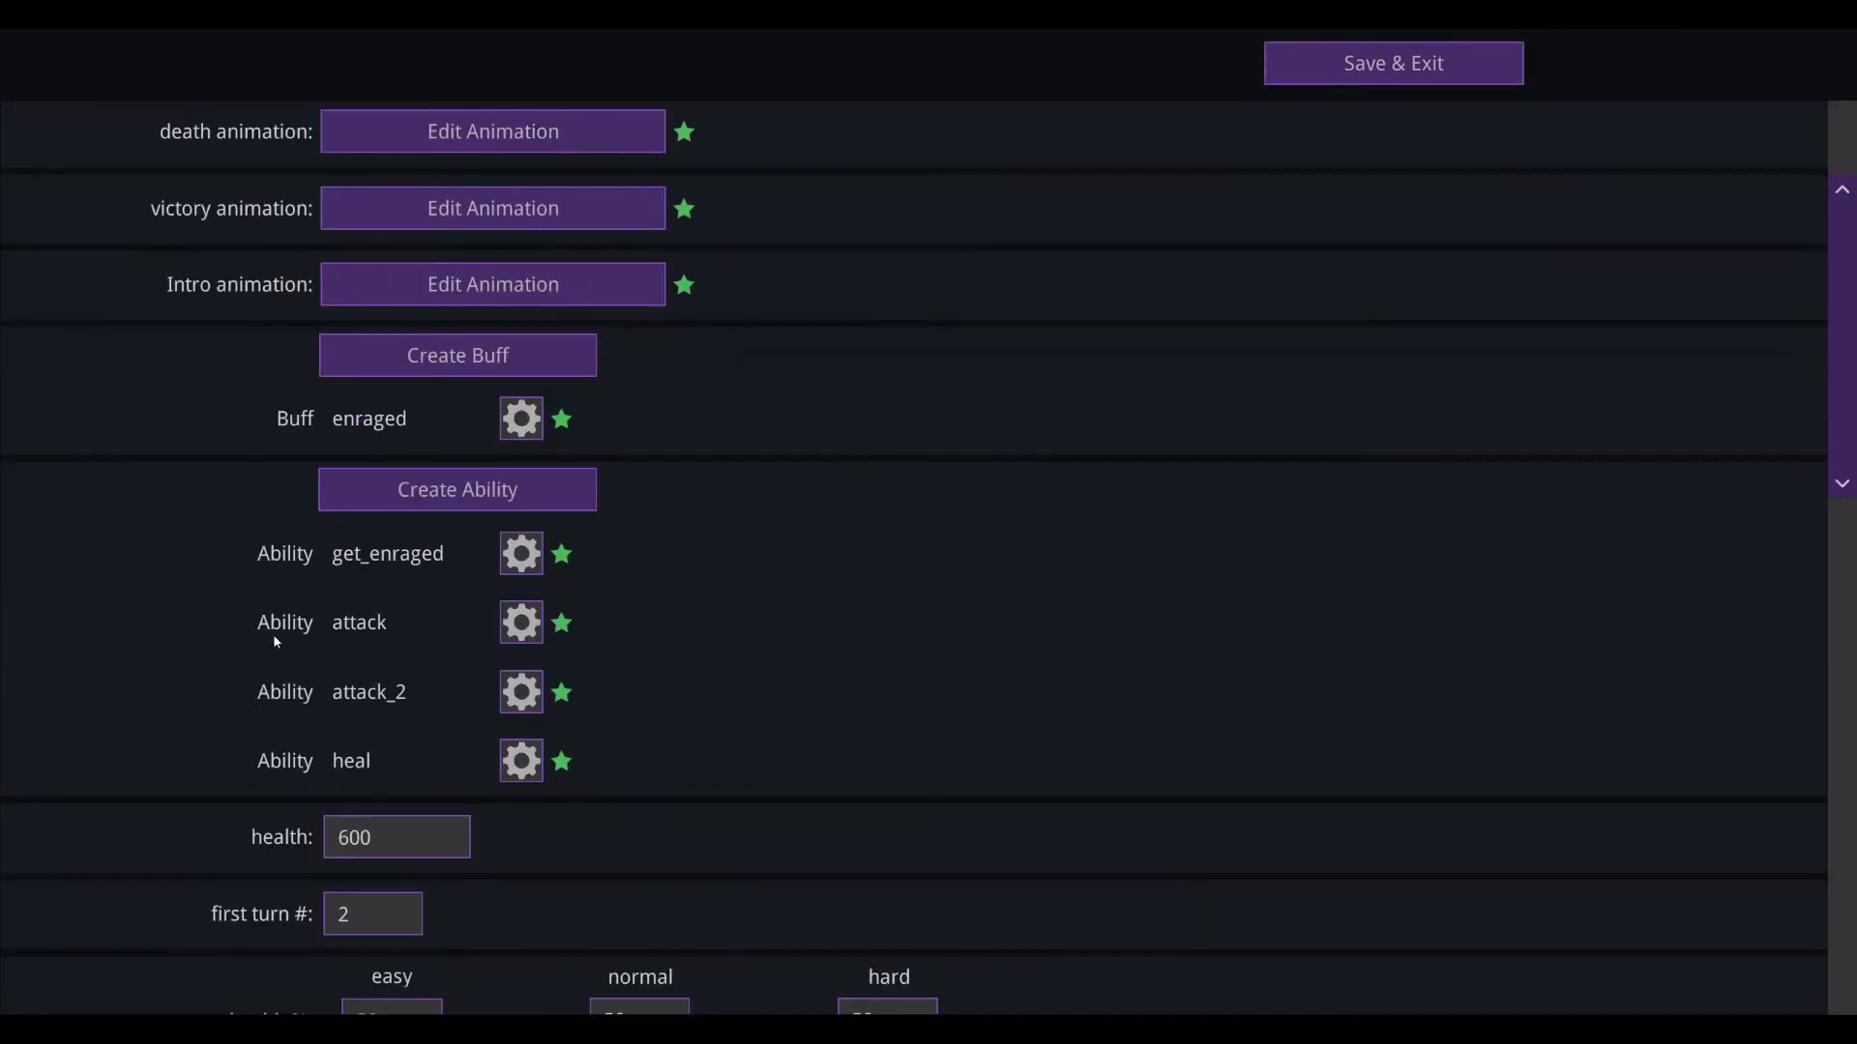
Step: Set the enraged condition of the get_enraged ability to "boss is enraged" and check its group selection settings
mouse_move(275, 635)
click(538, 558)
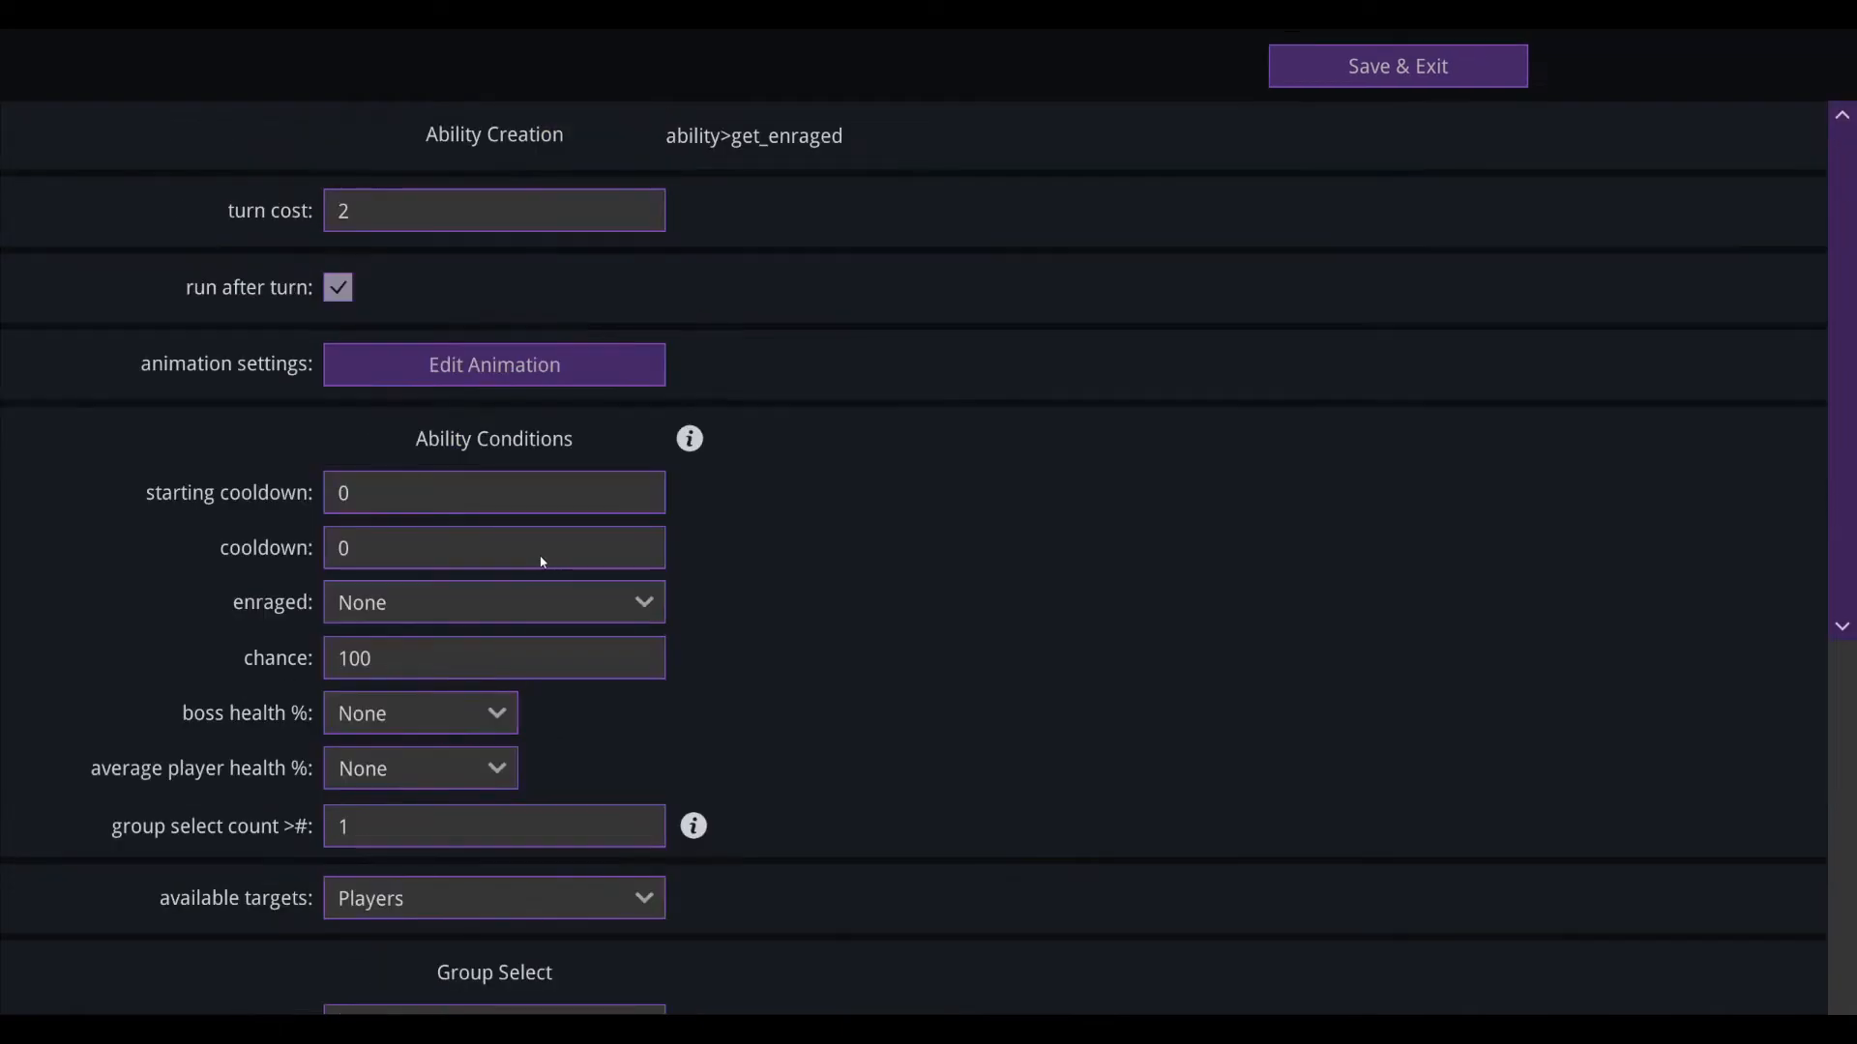
scroll(461, 544, down, 3)
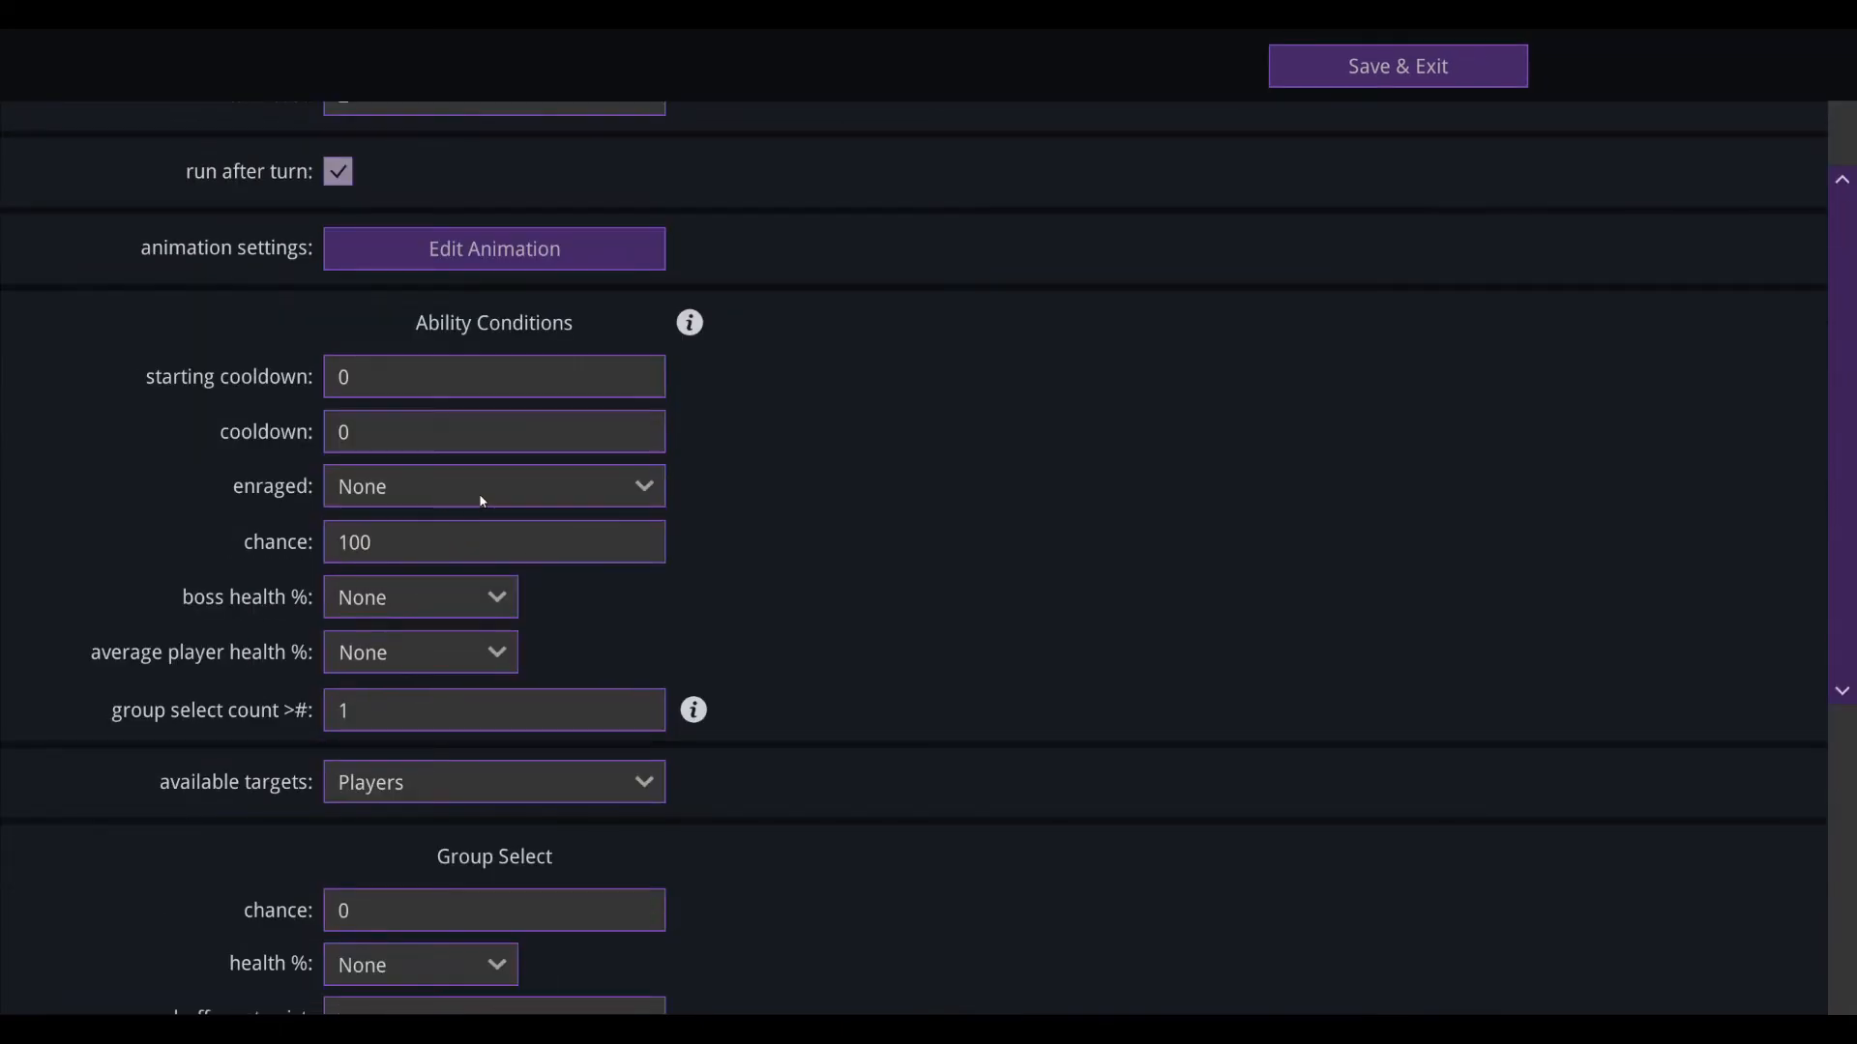
click(448, 501)
scroll(376, 571, down, 3)
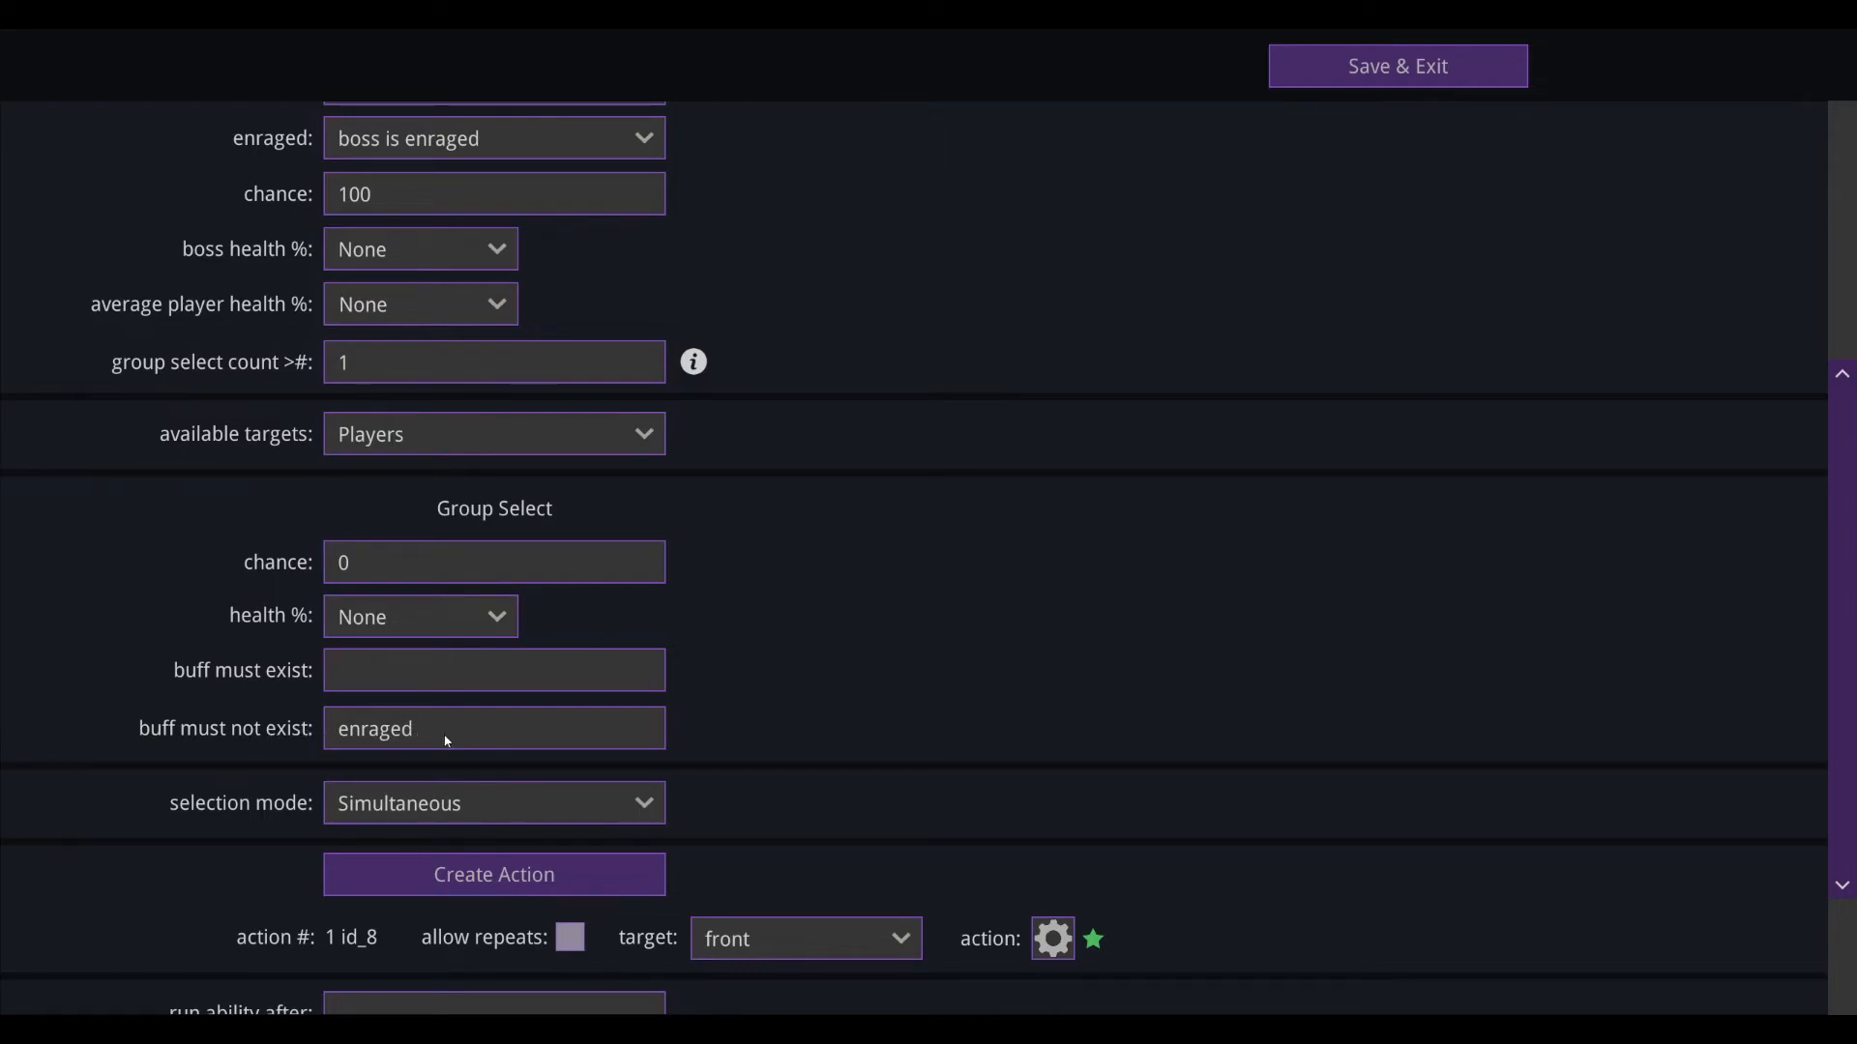
scroll(442, 747, down, 2)
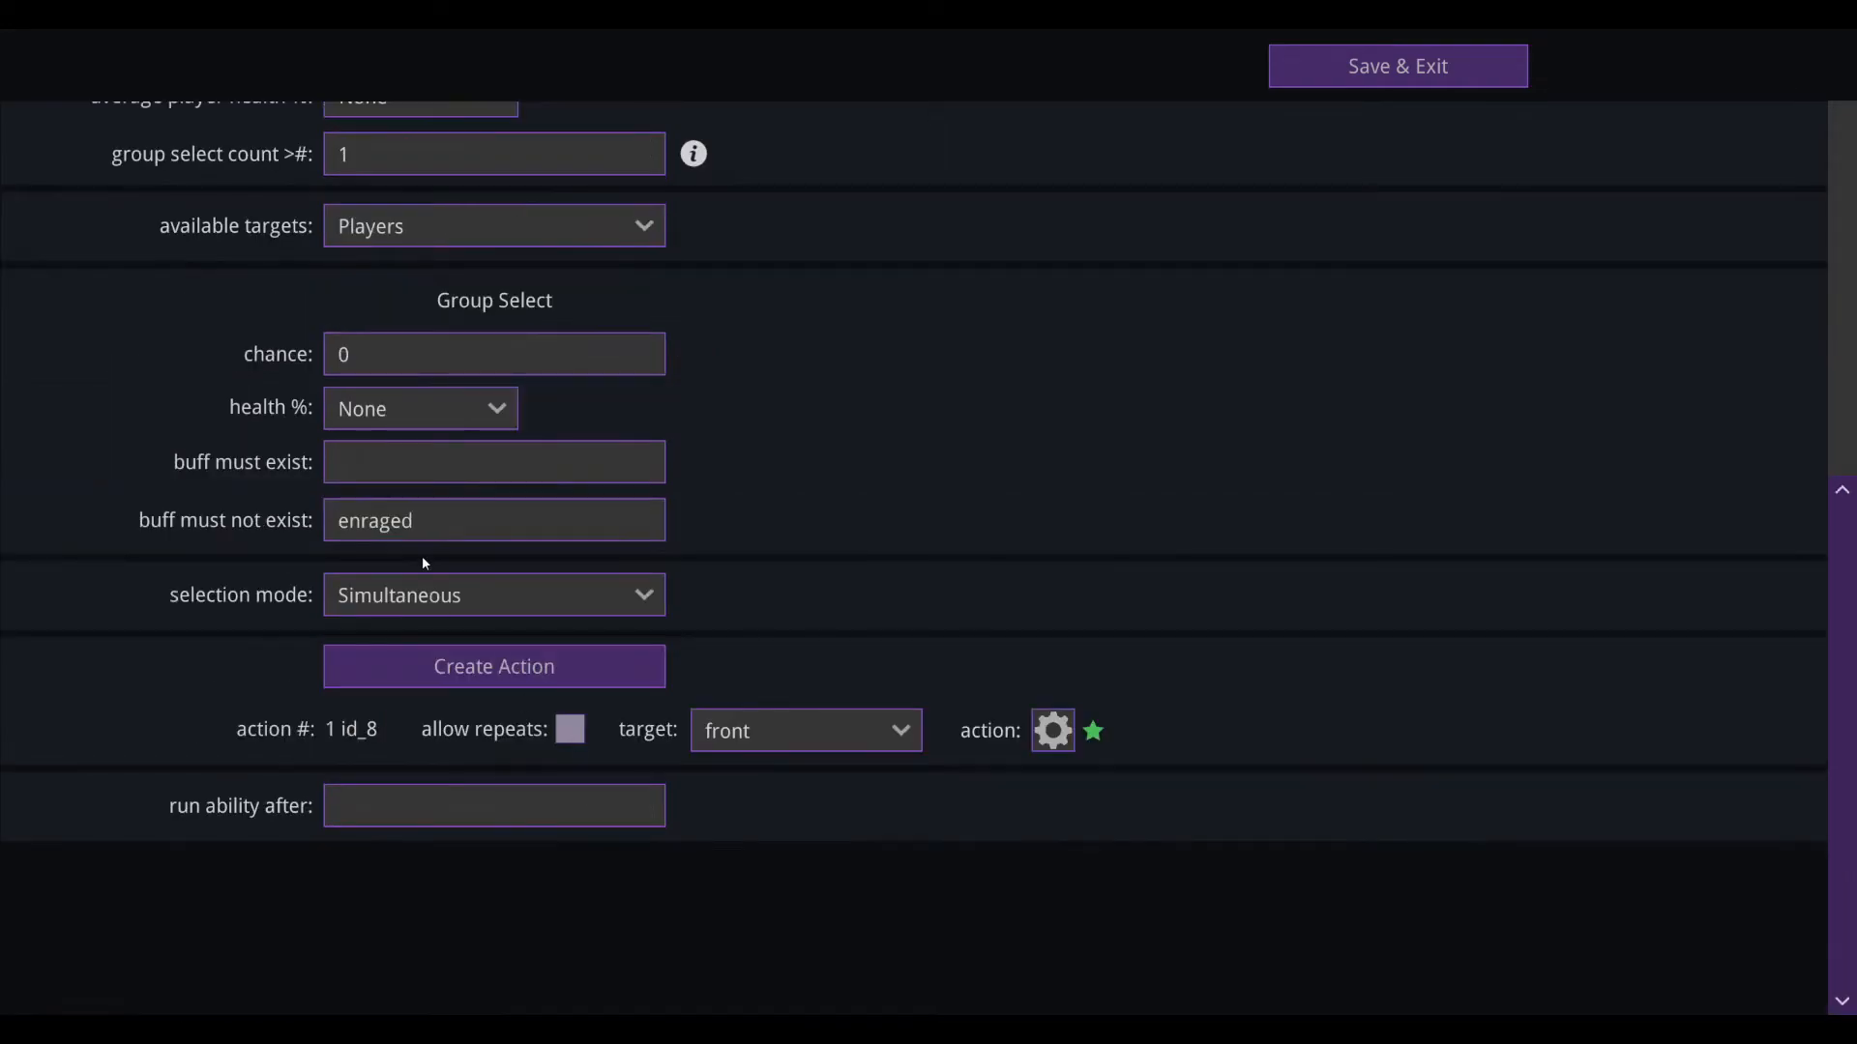
Step: Check which buff get_enraged's front-target action adds, then save the action and the ability
click(1053, 731)
click(1068, 728)
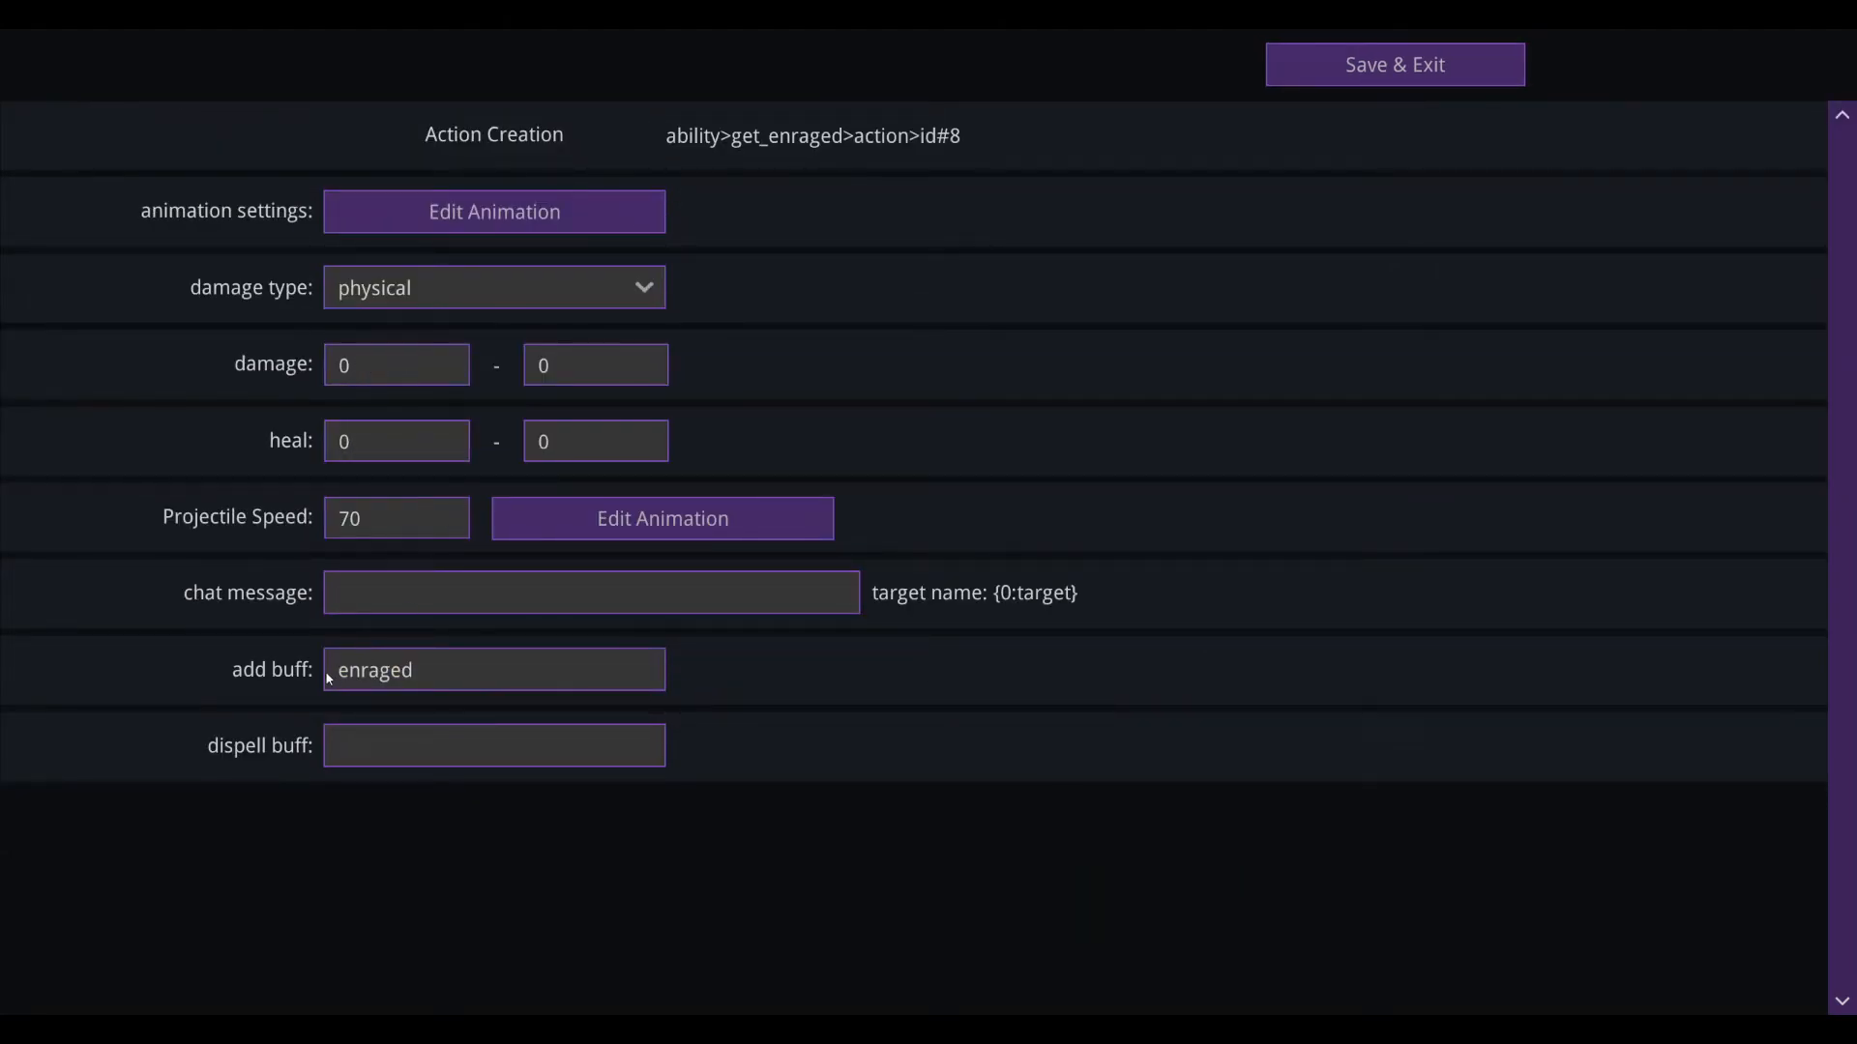
click(1394, 63)
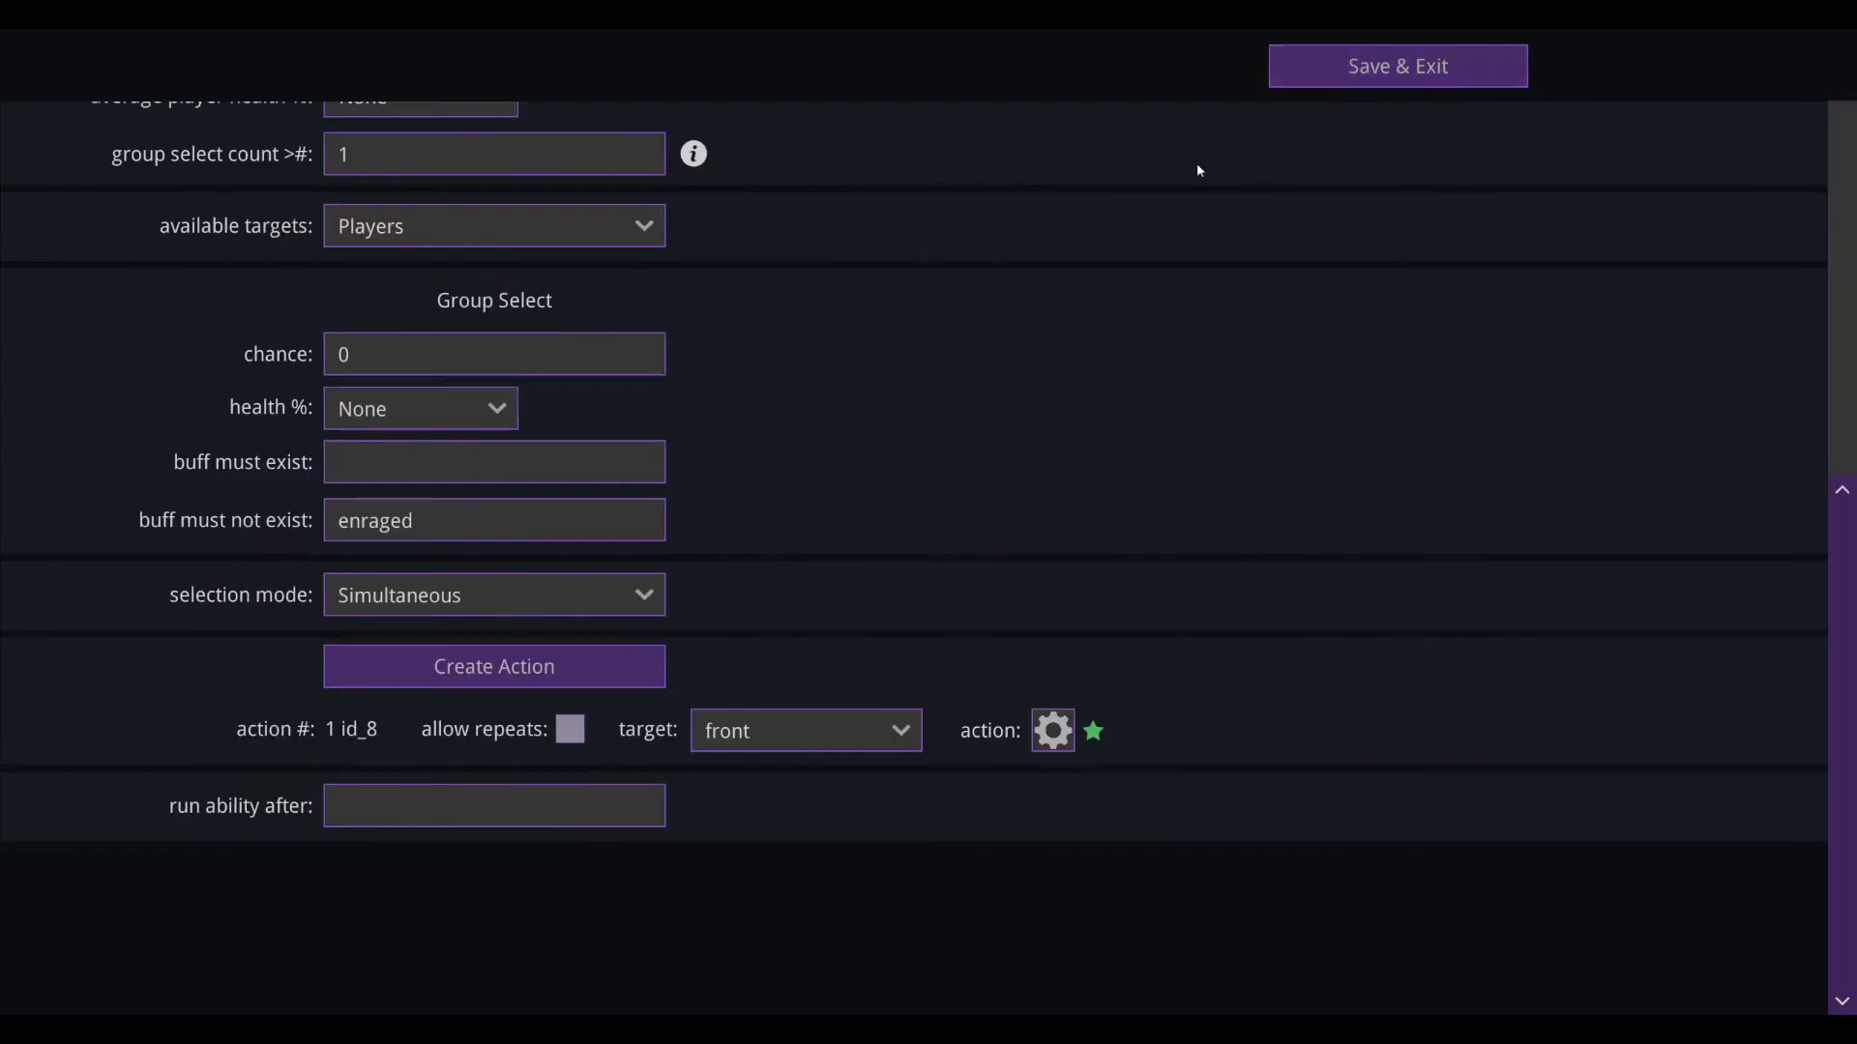
click(1395, 63)
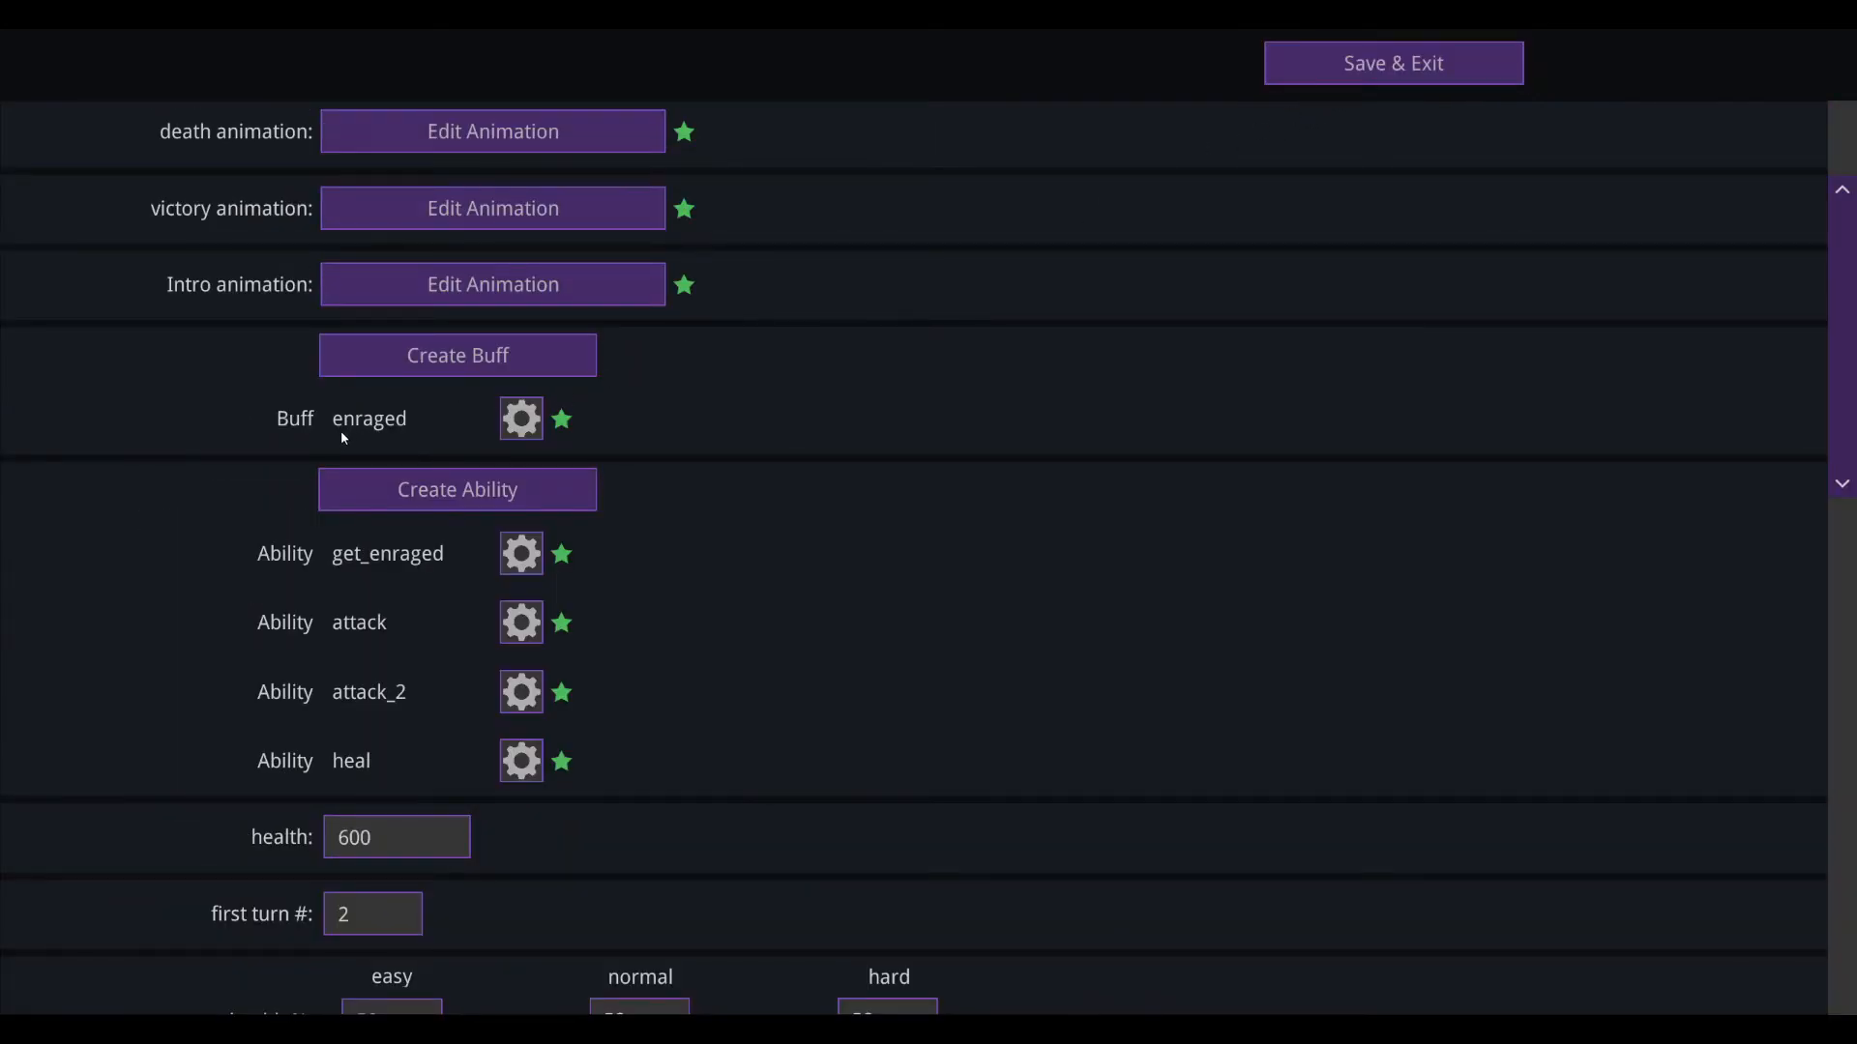
Step: Inspect the enraged buff's duration, its on-start action and that action's animation settings
click(522, 419)
click(534, 414)
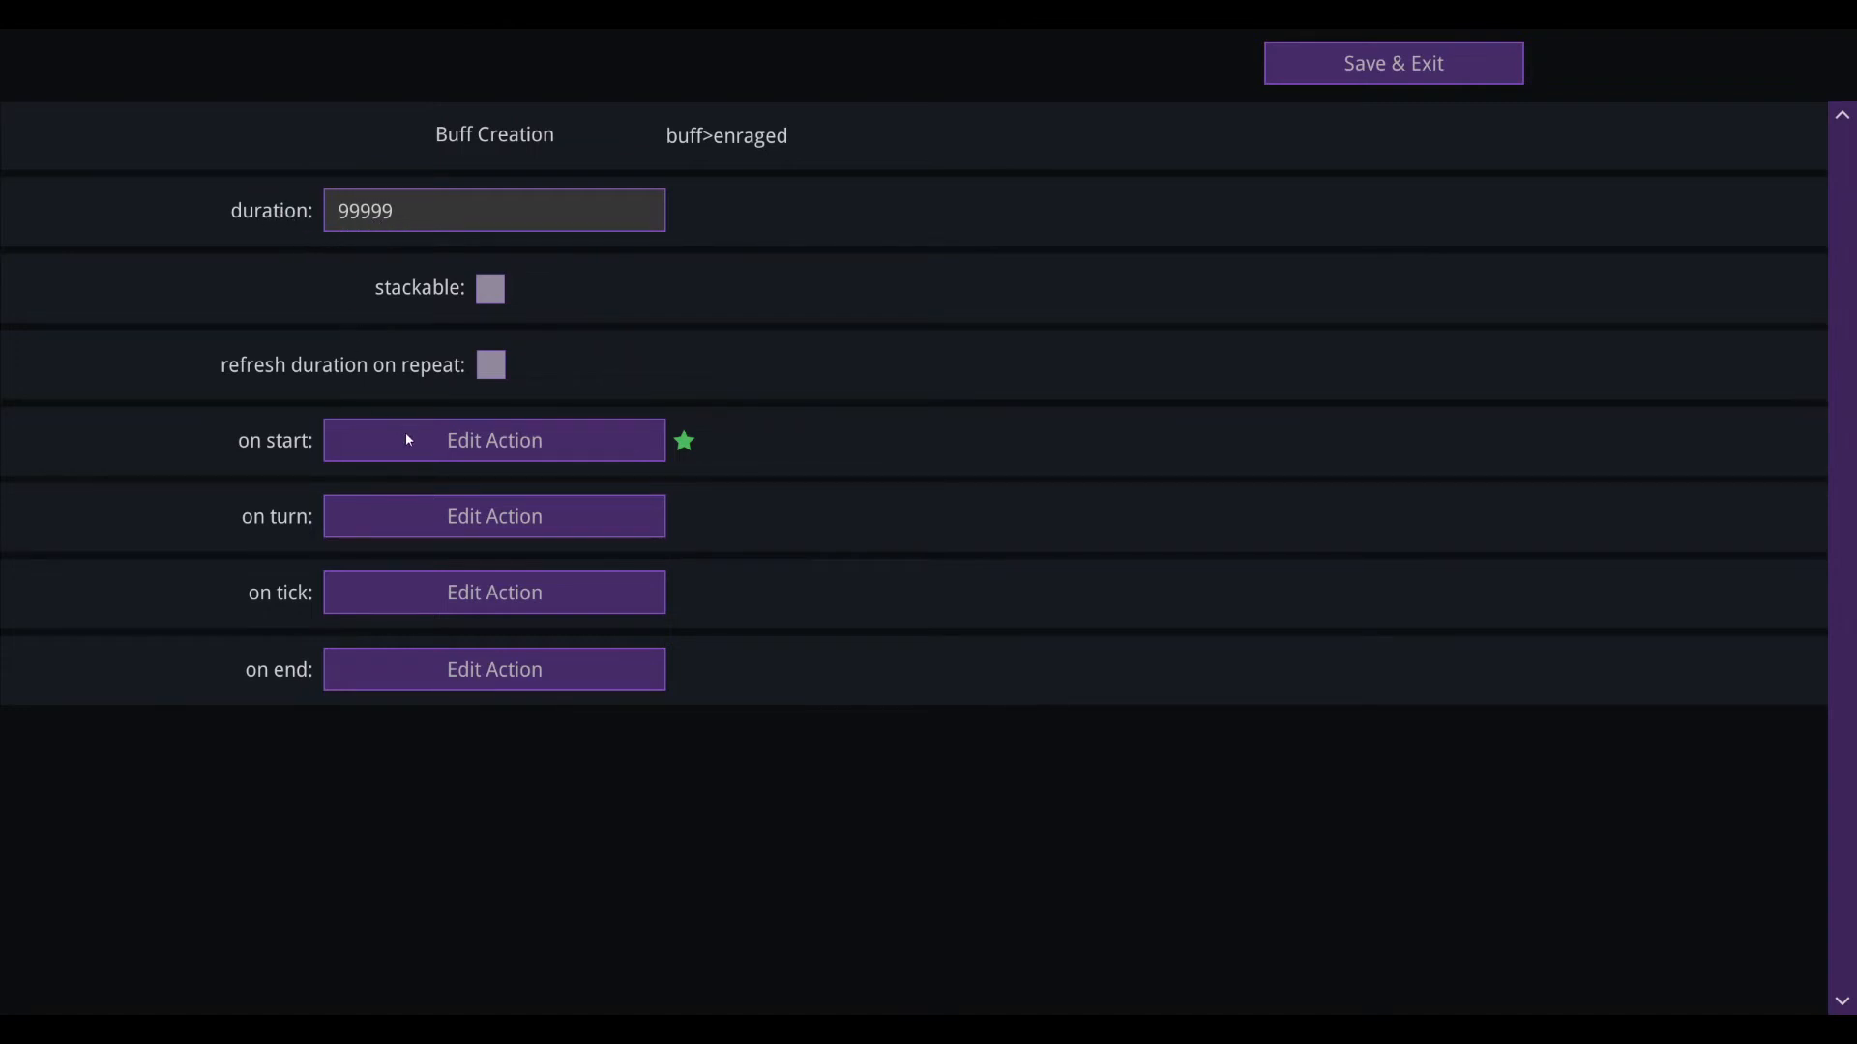
click(452, 444)
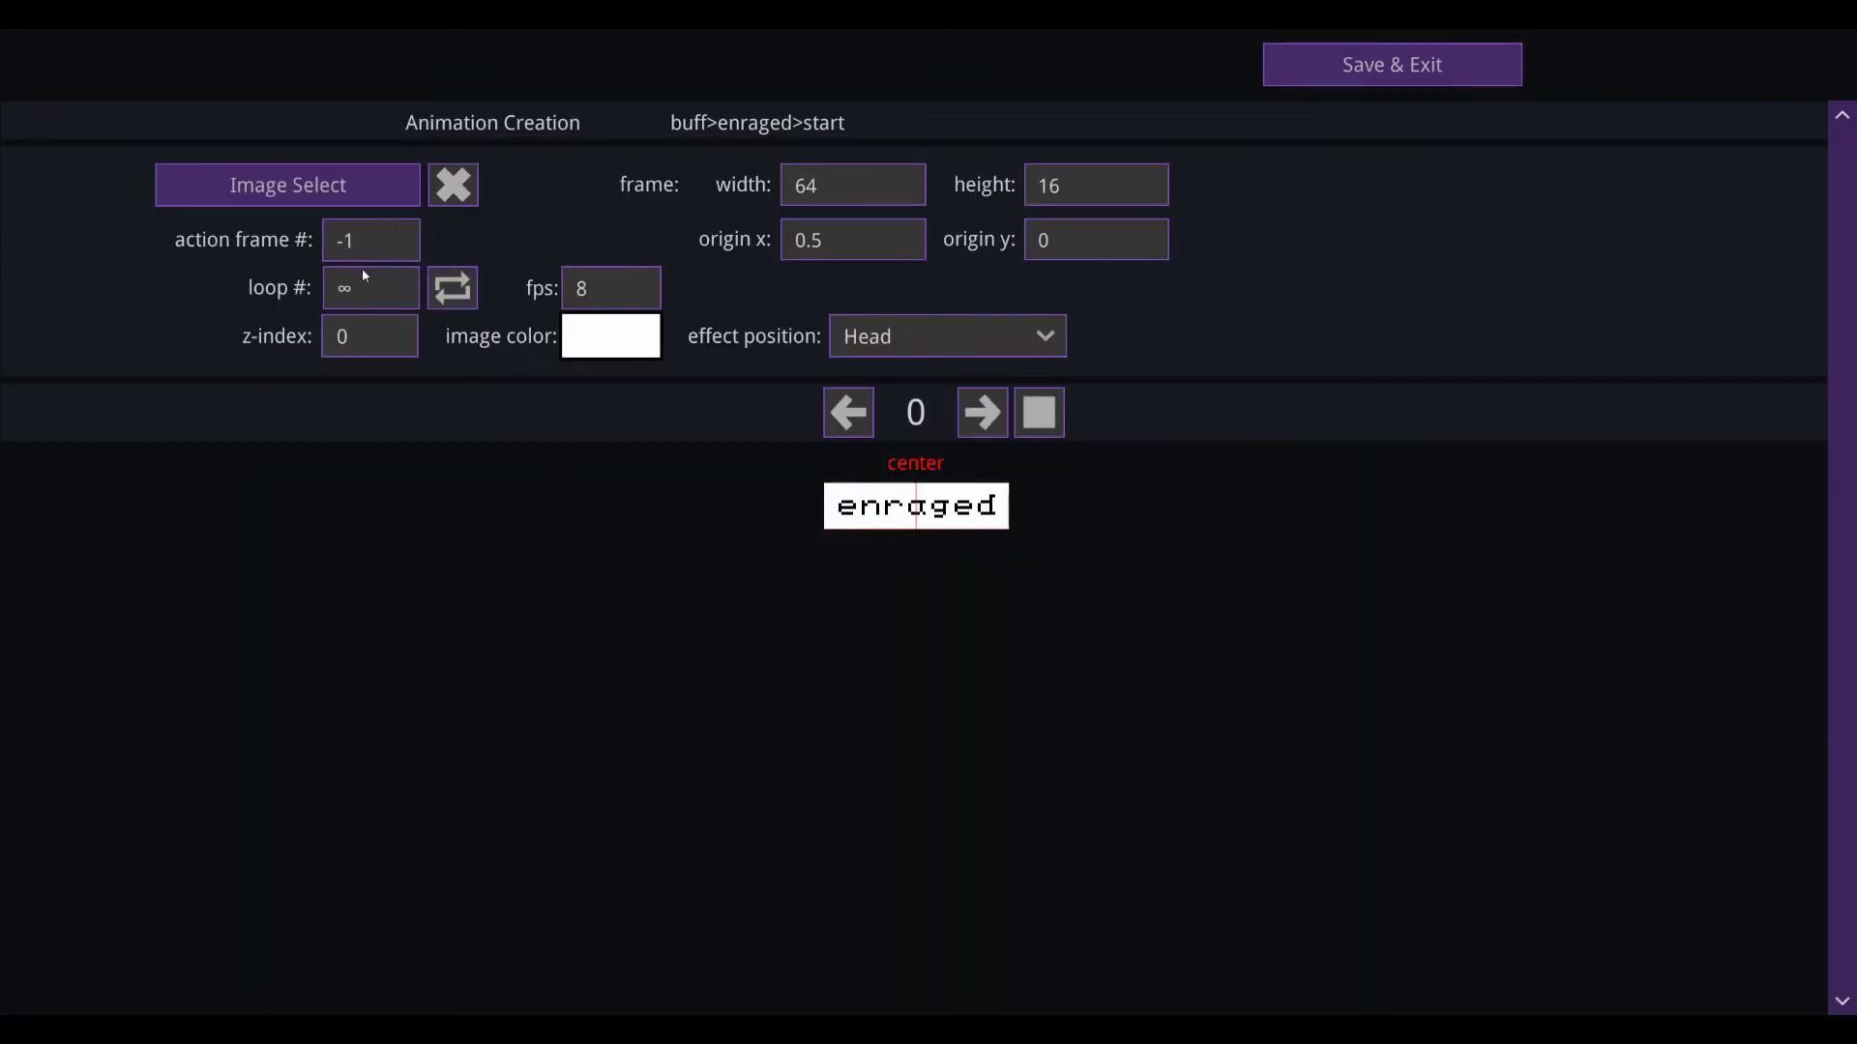
click(1308, 64)
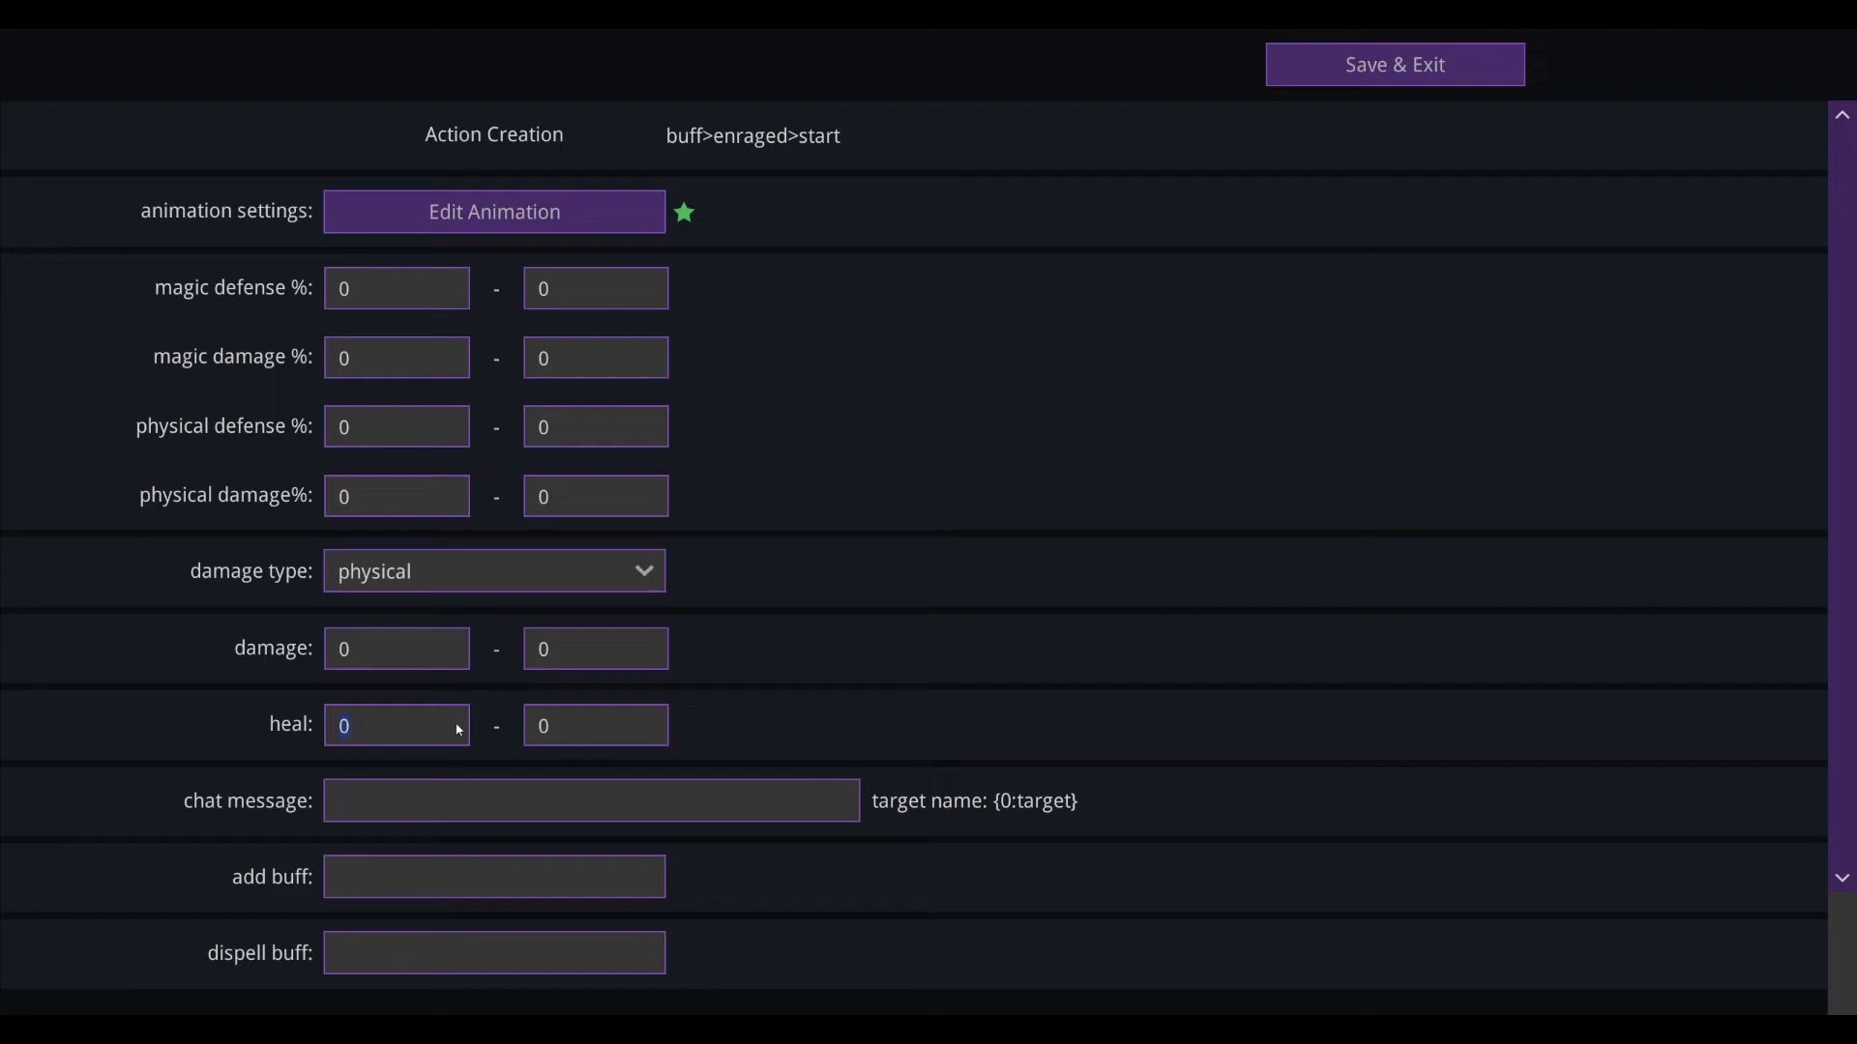
click(1326, 69)
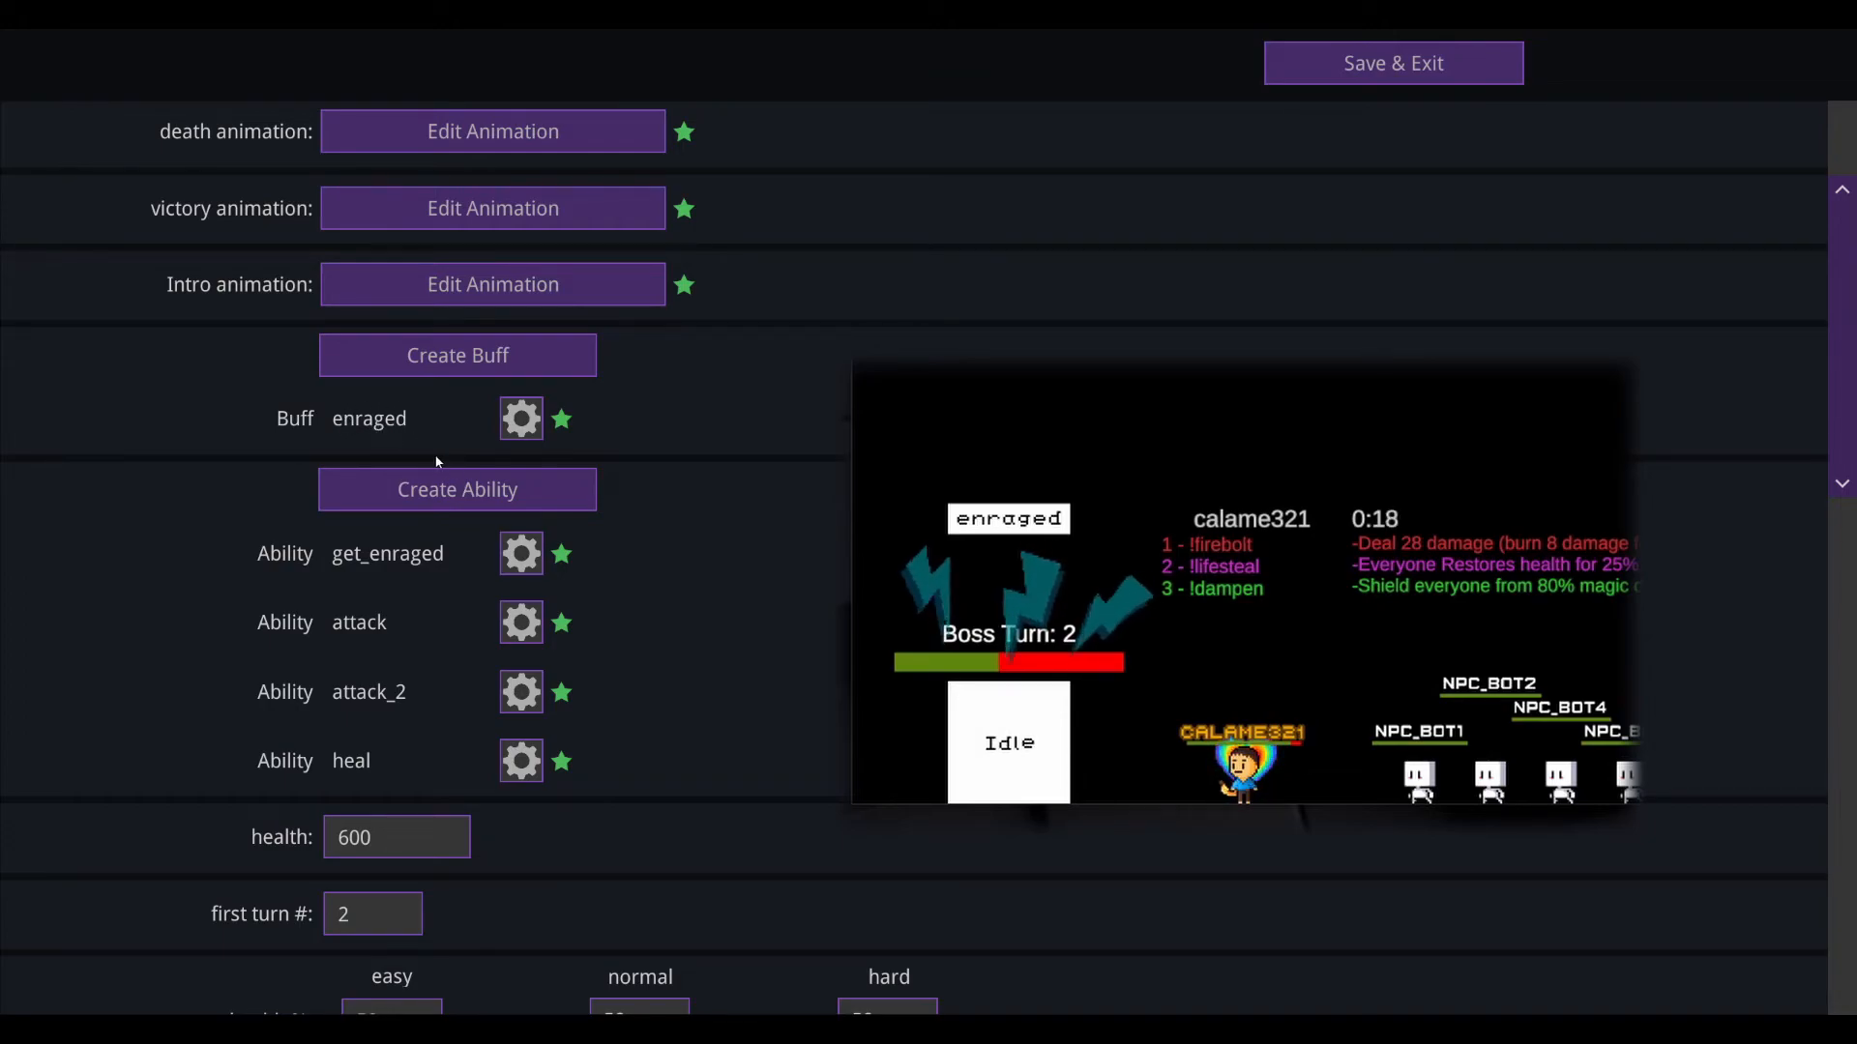
click(519, 422)
click(536, 435)
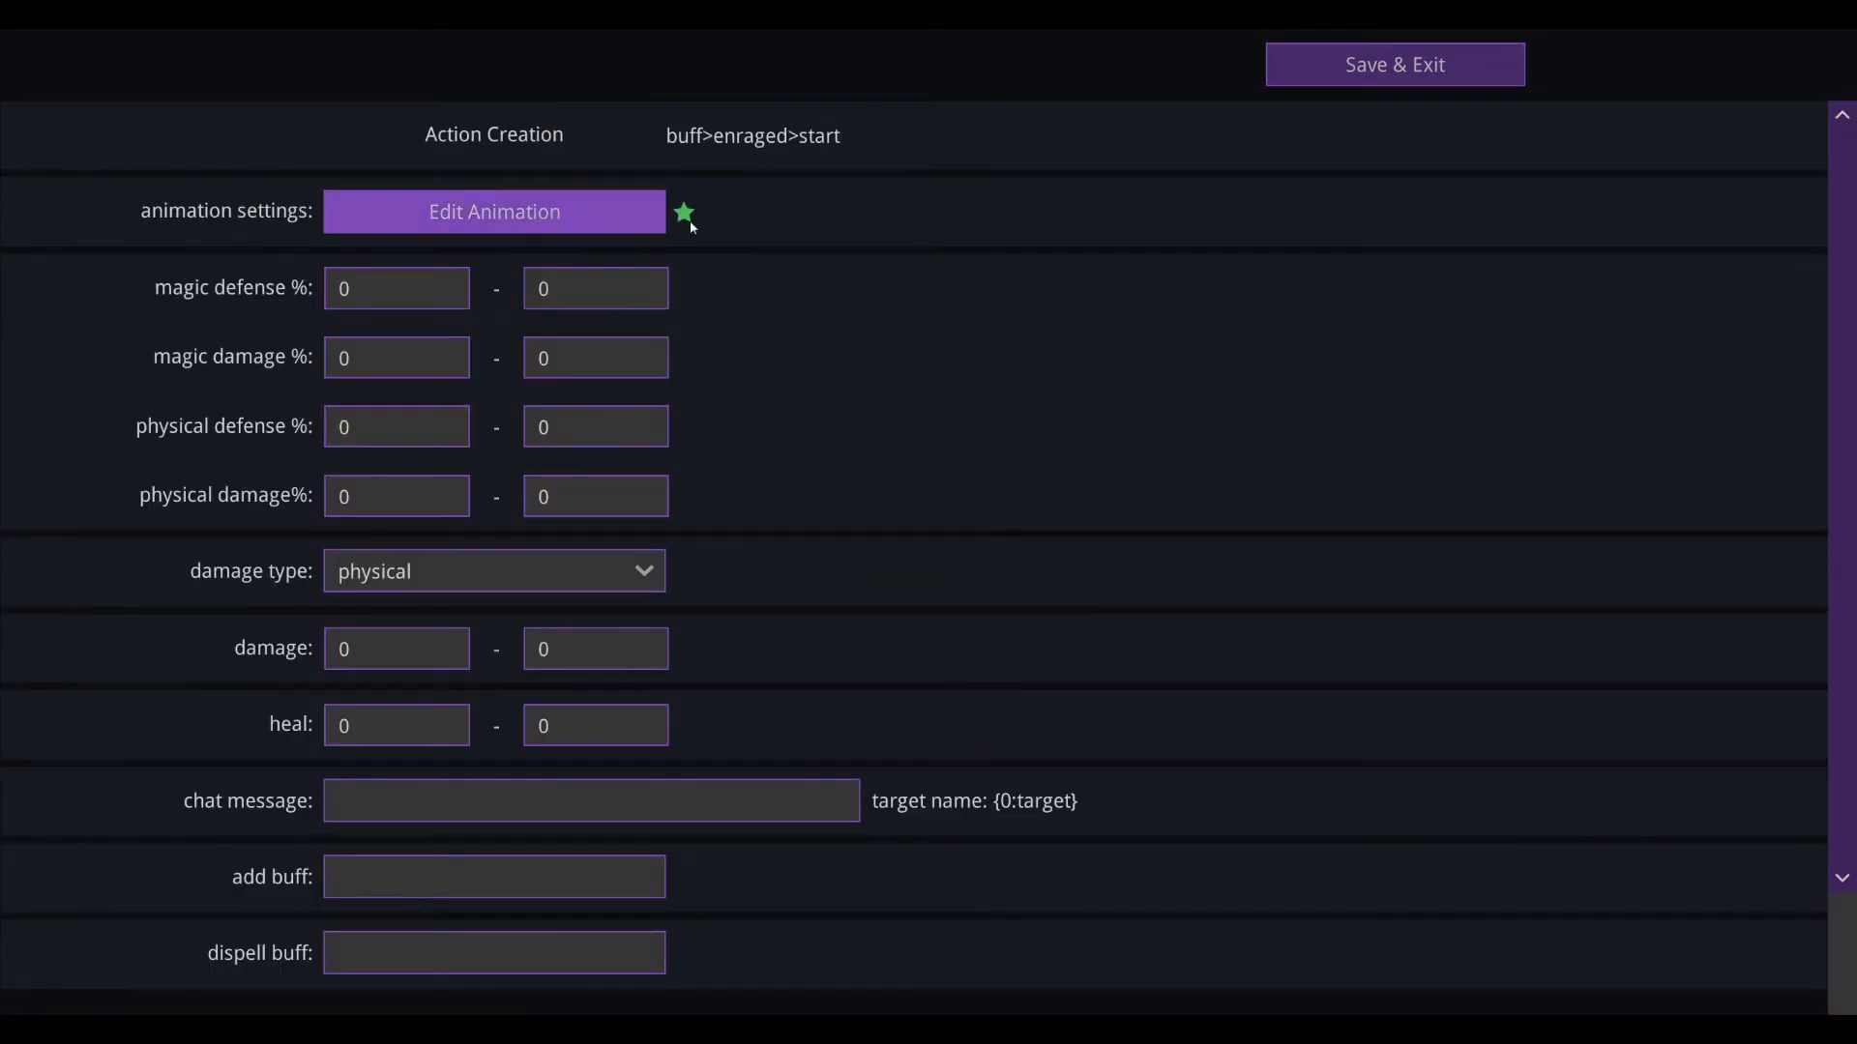
click(636, 223)
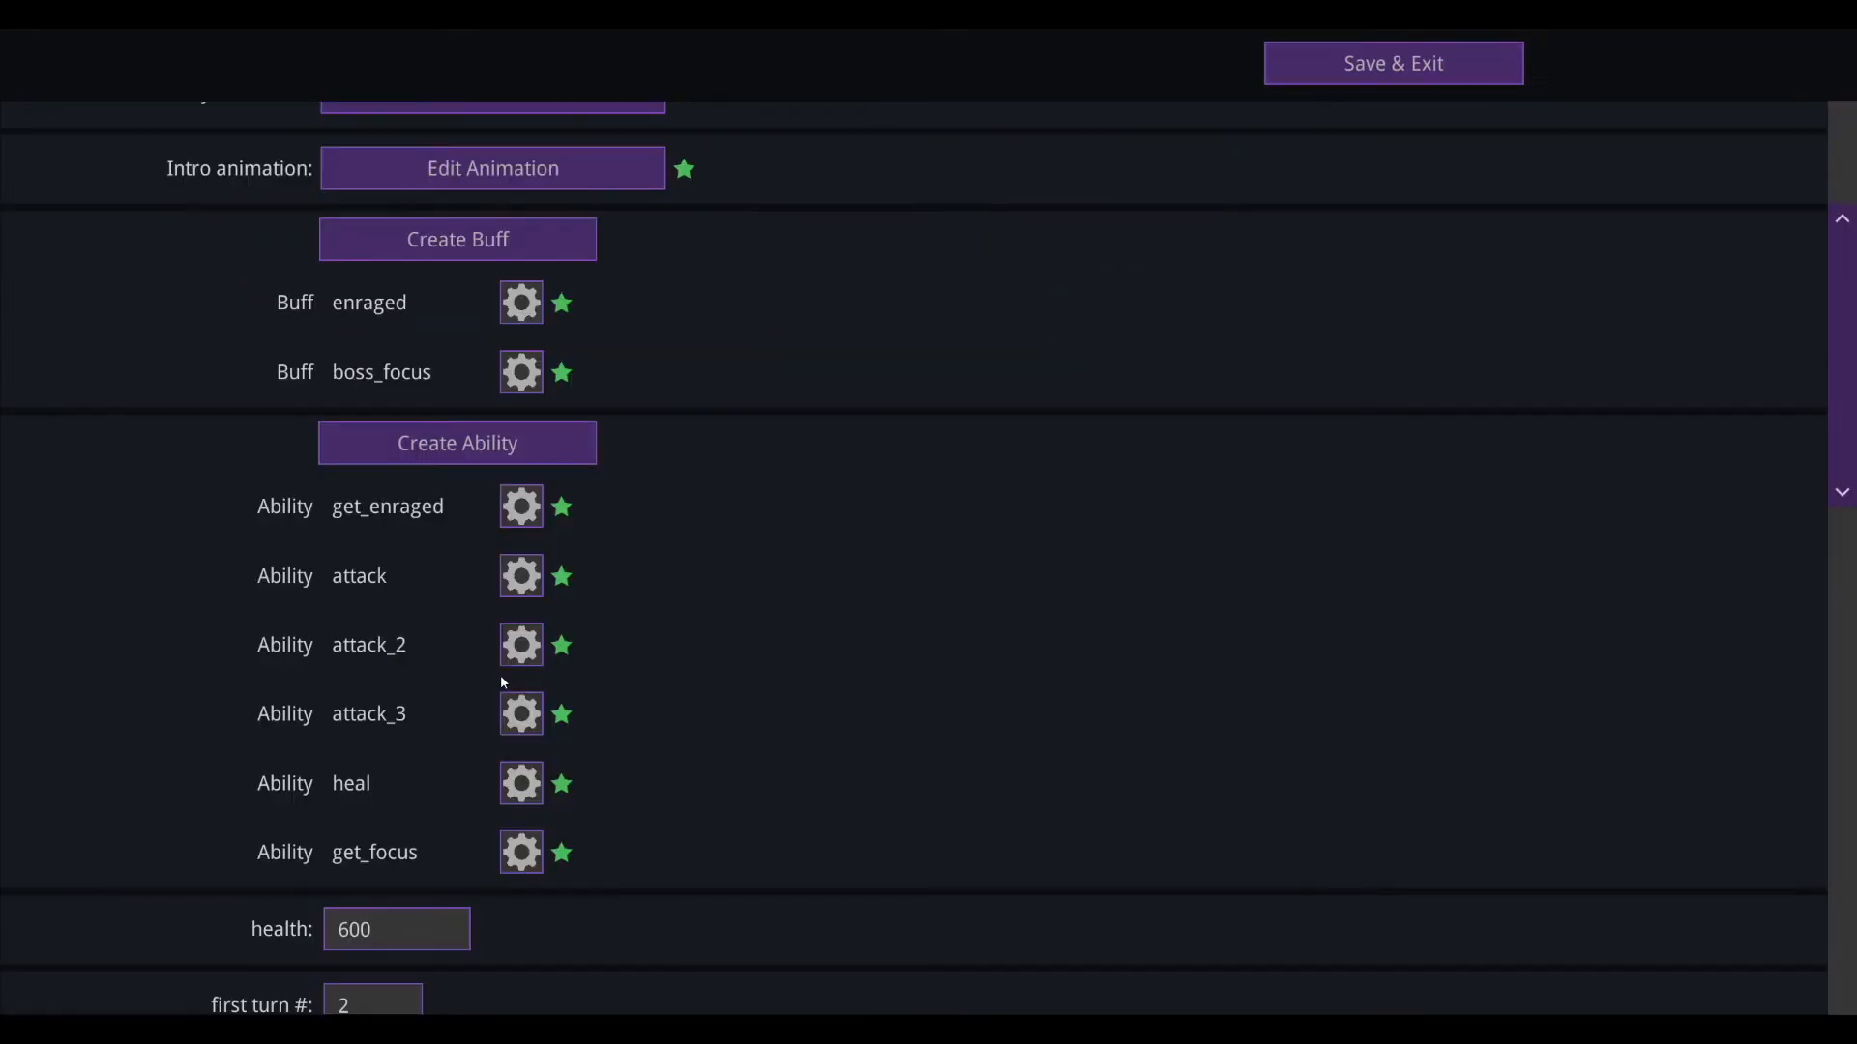
Step: Examine the attack_2 ability's chance, the buff its group selection requires and its action target
click(521, 659)
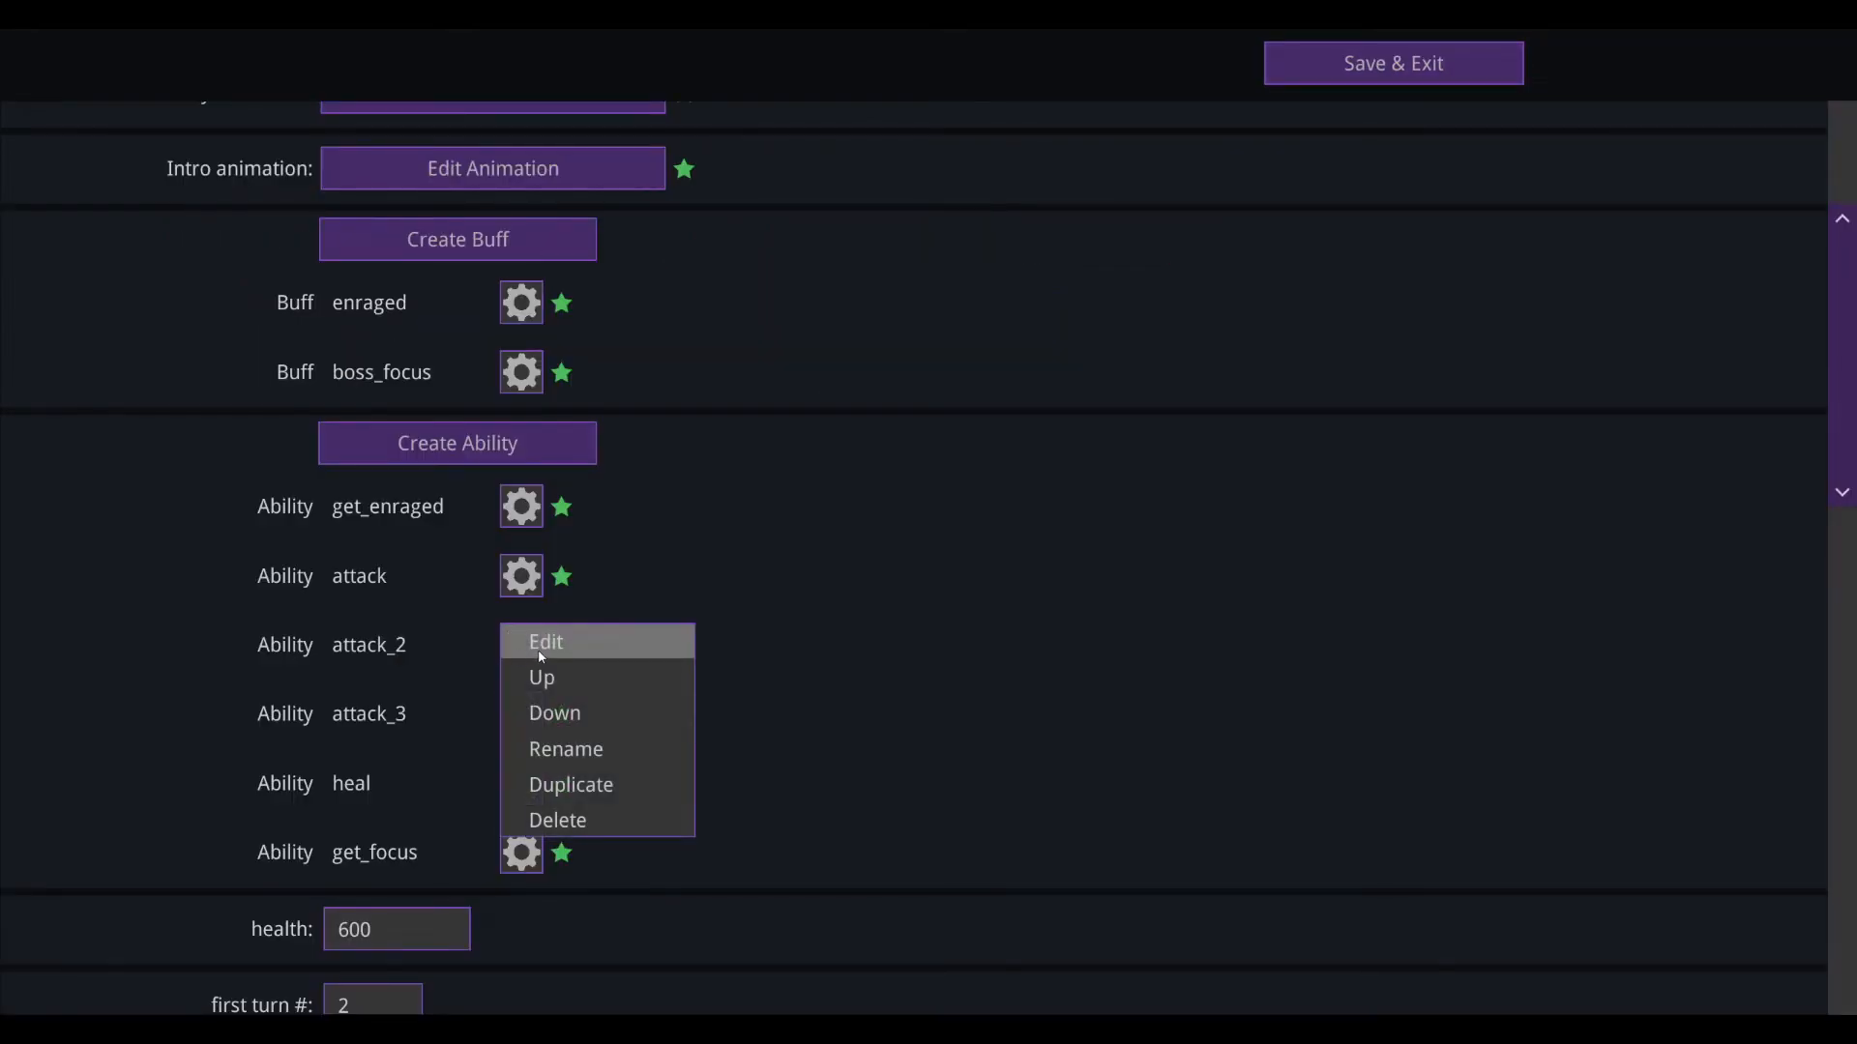
click(537, 646)
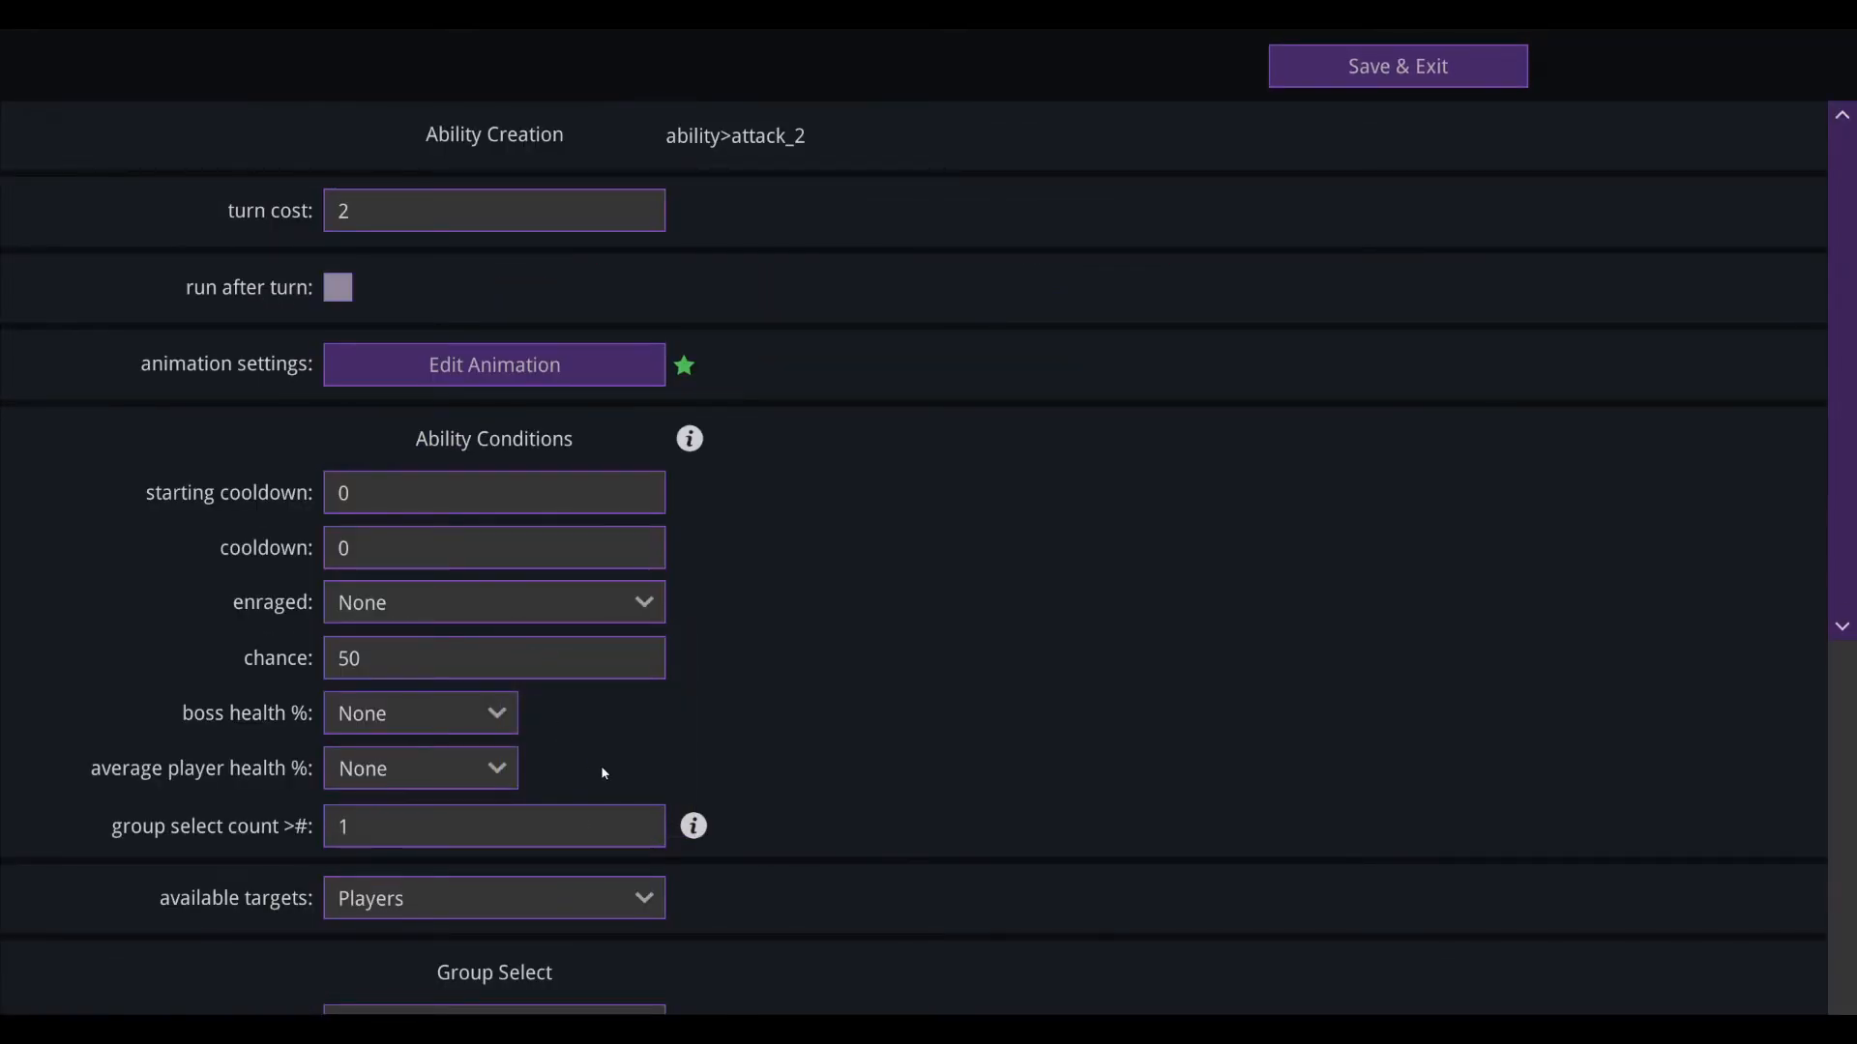
scroll(681, 712, down, 3)
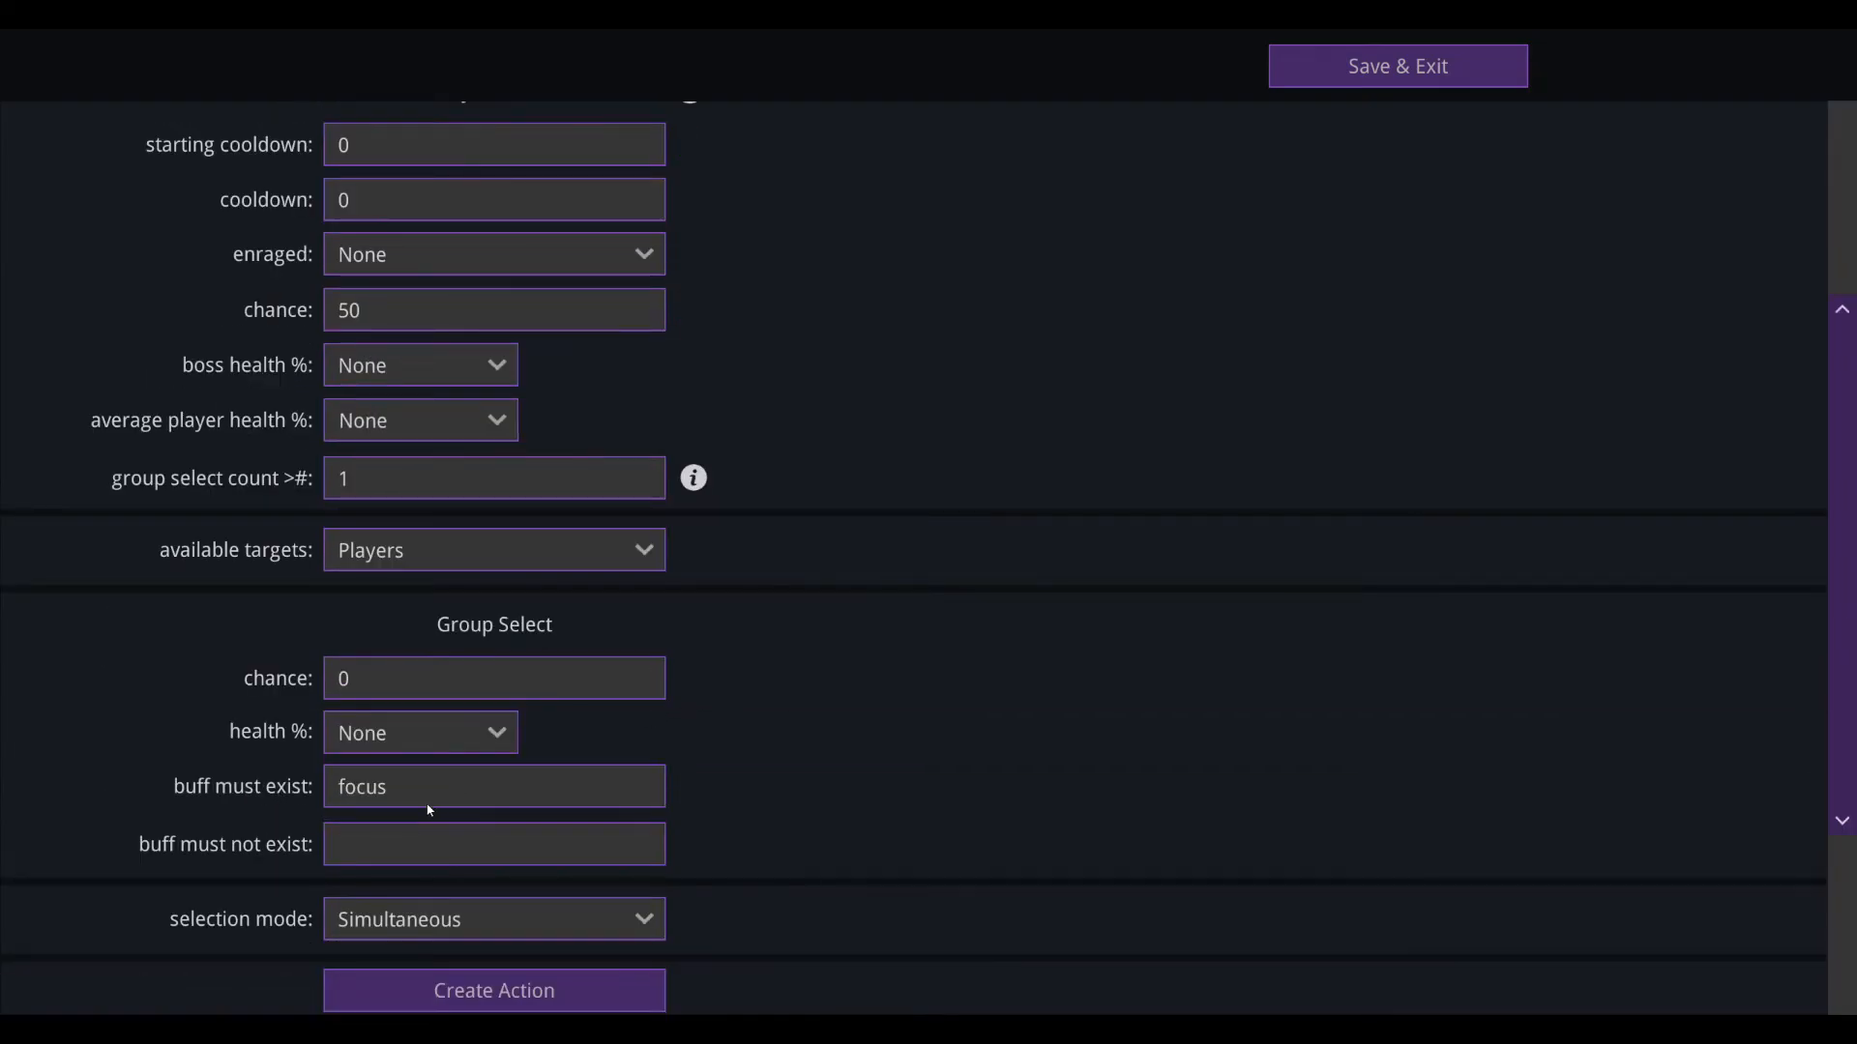
scroll(385, 703, down, 1)
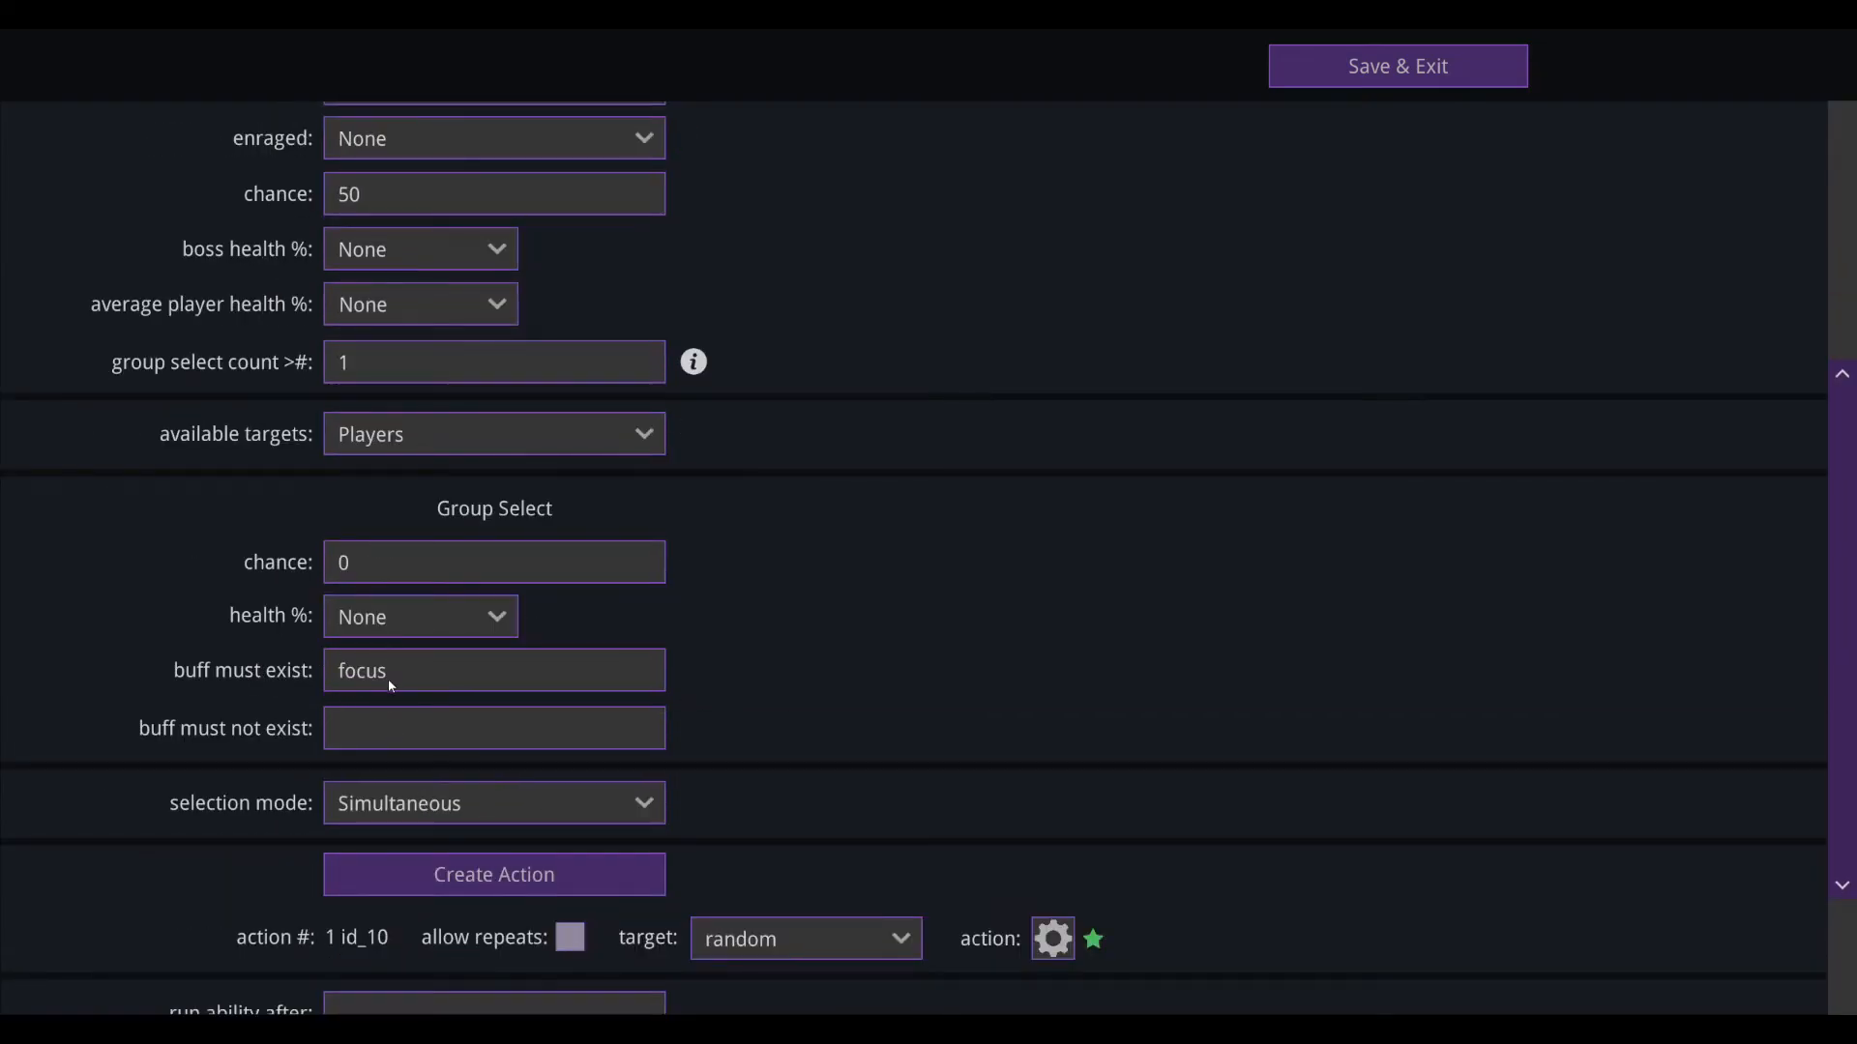
scroll(744, 740, down, 1)
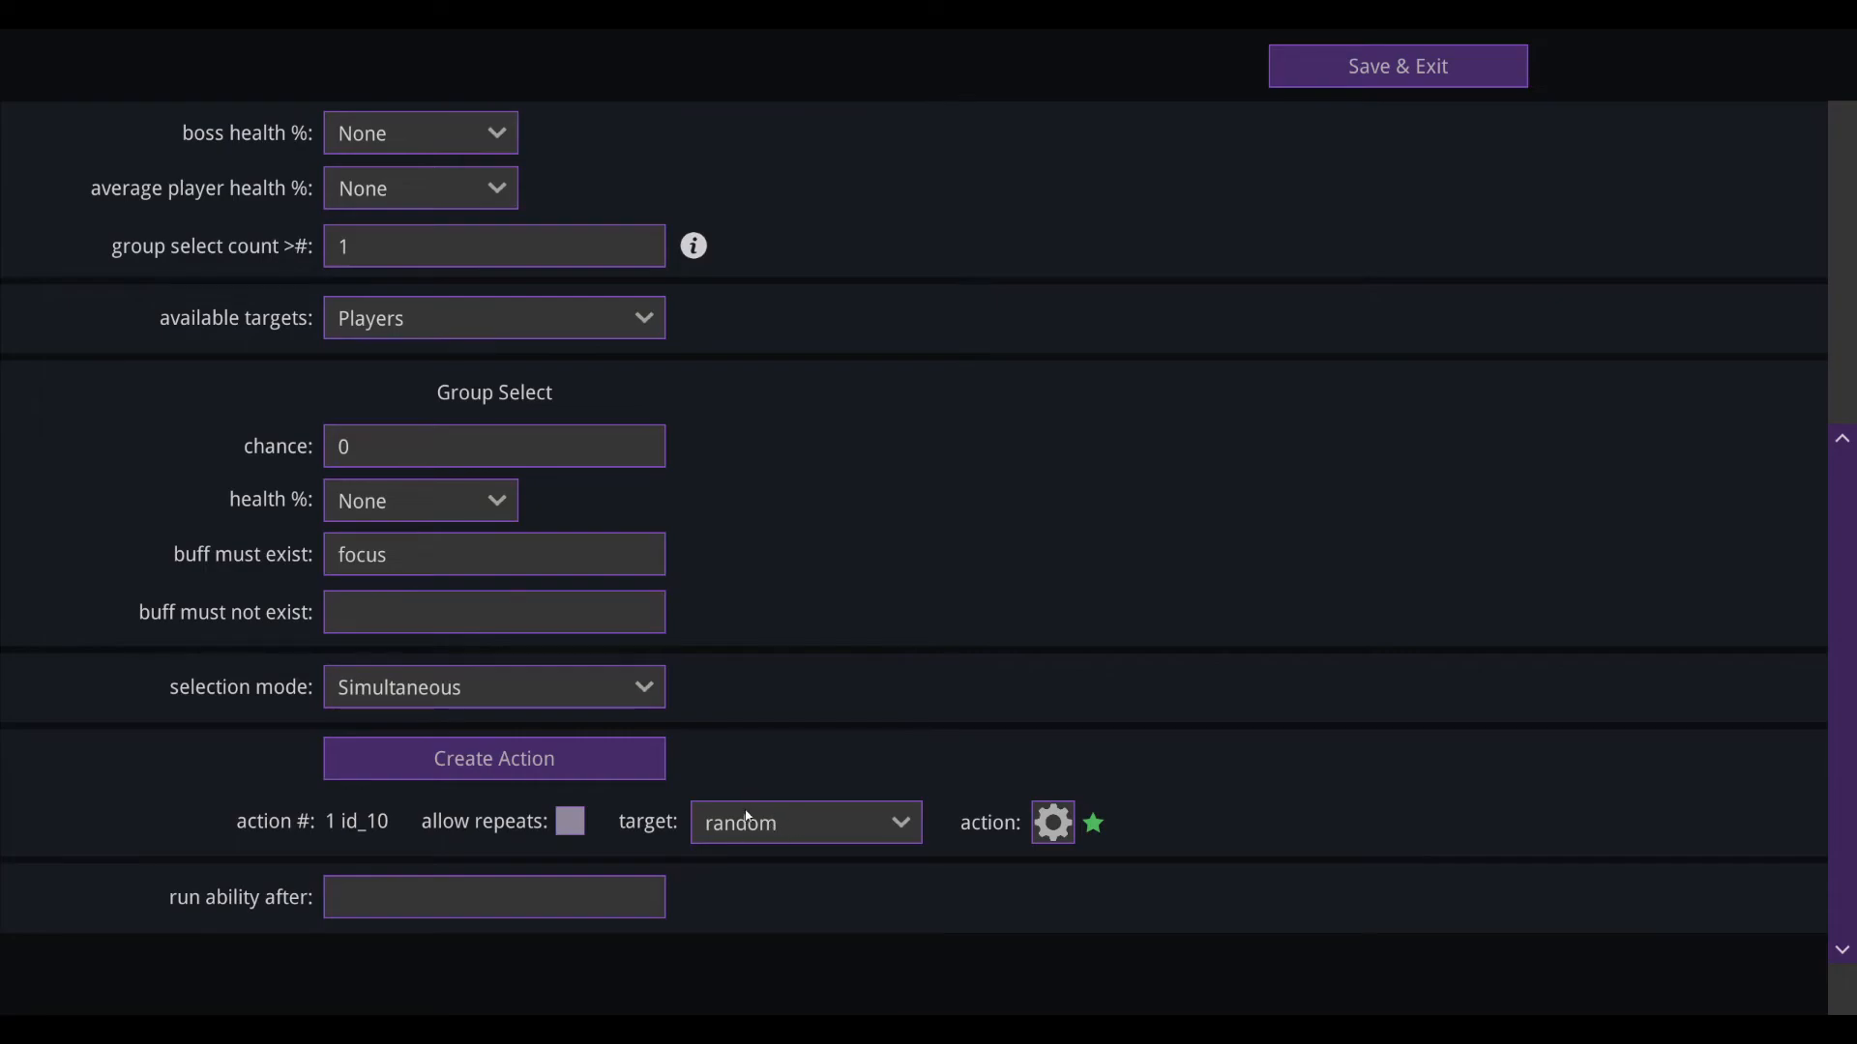
Step: Set get_focus to run after the attack_2 ability, check the buff its random-target action dispels, and save both
click(1053, 823)
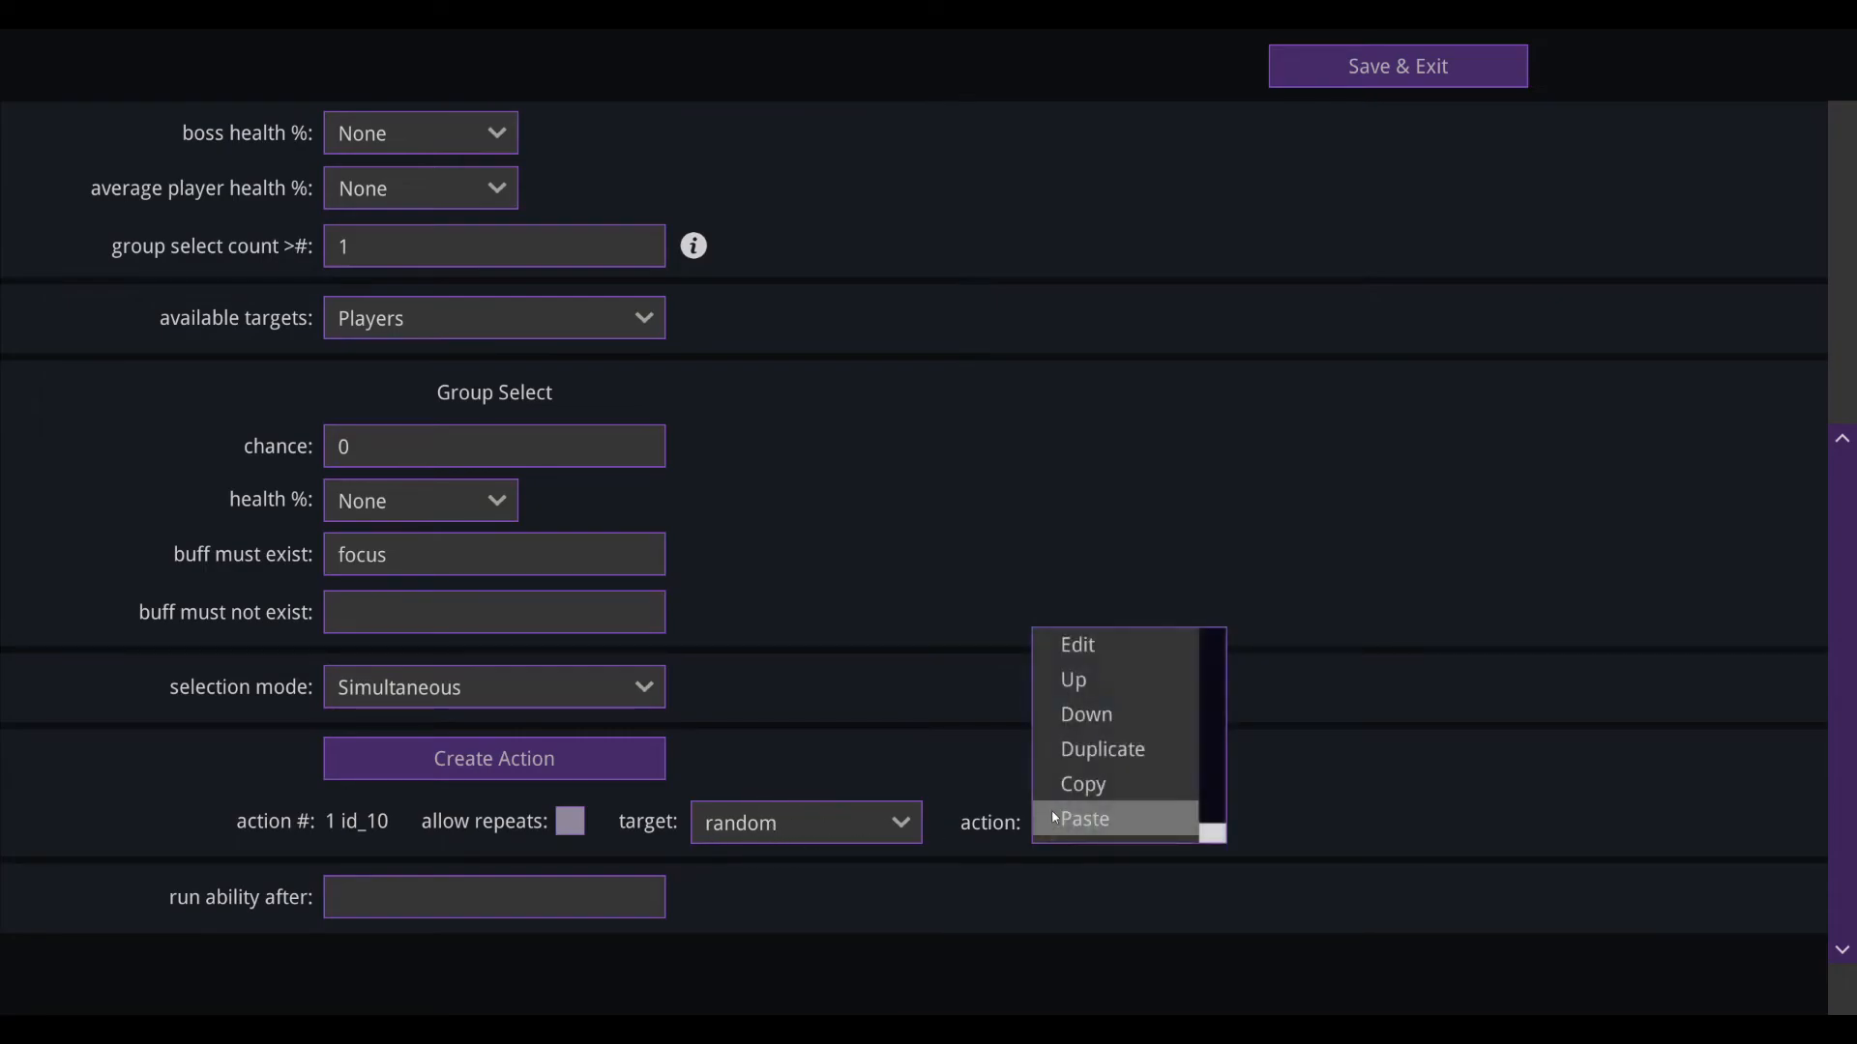
click(1077, 645)
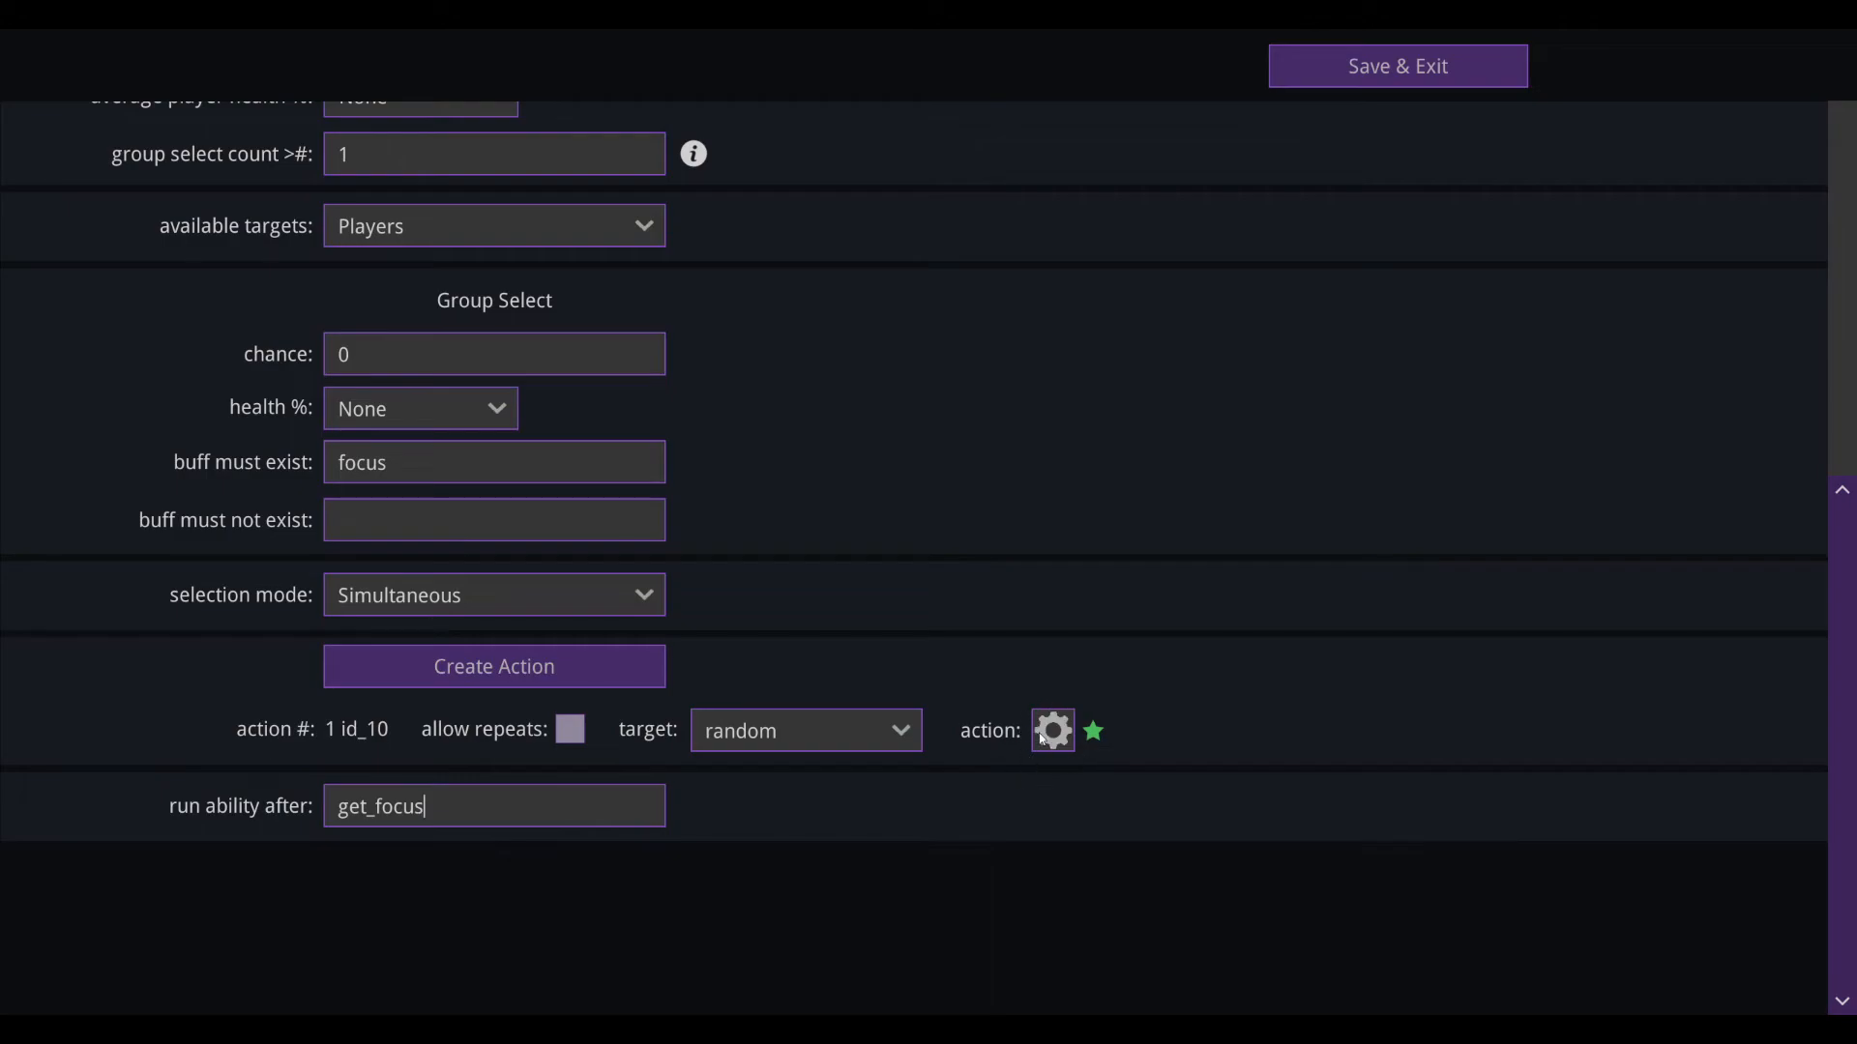
click(1043, 739)
click(1117, 735)
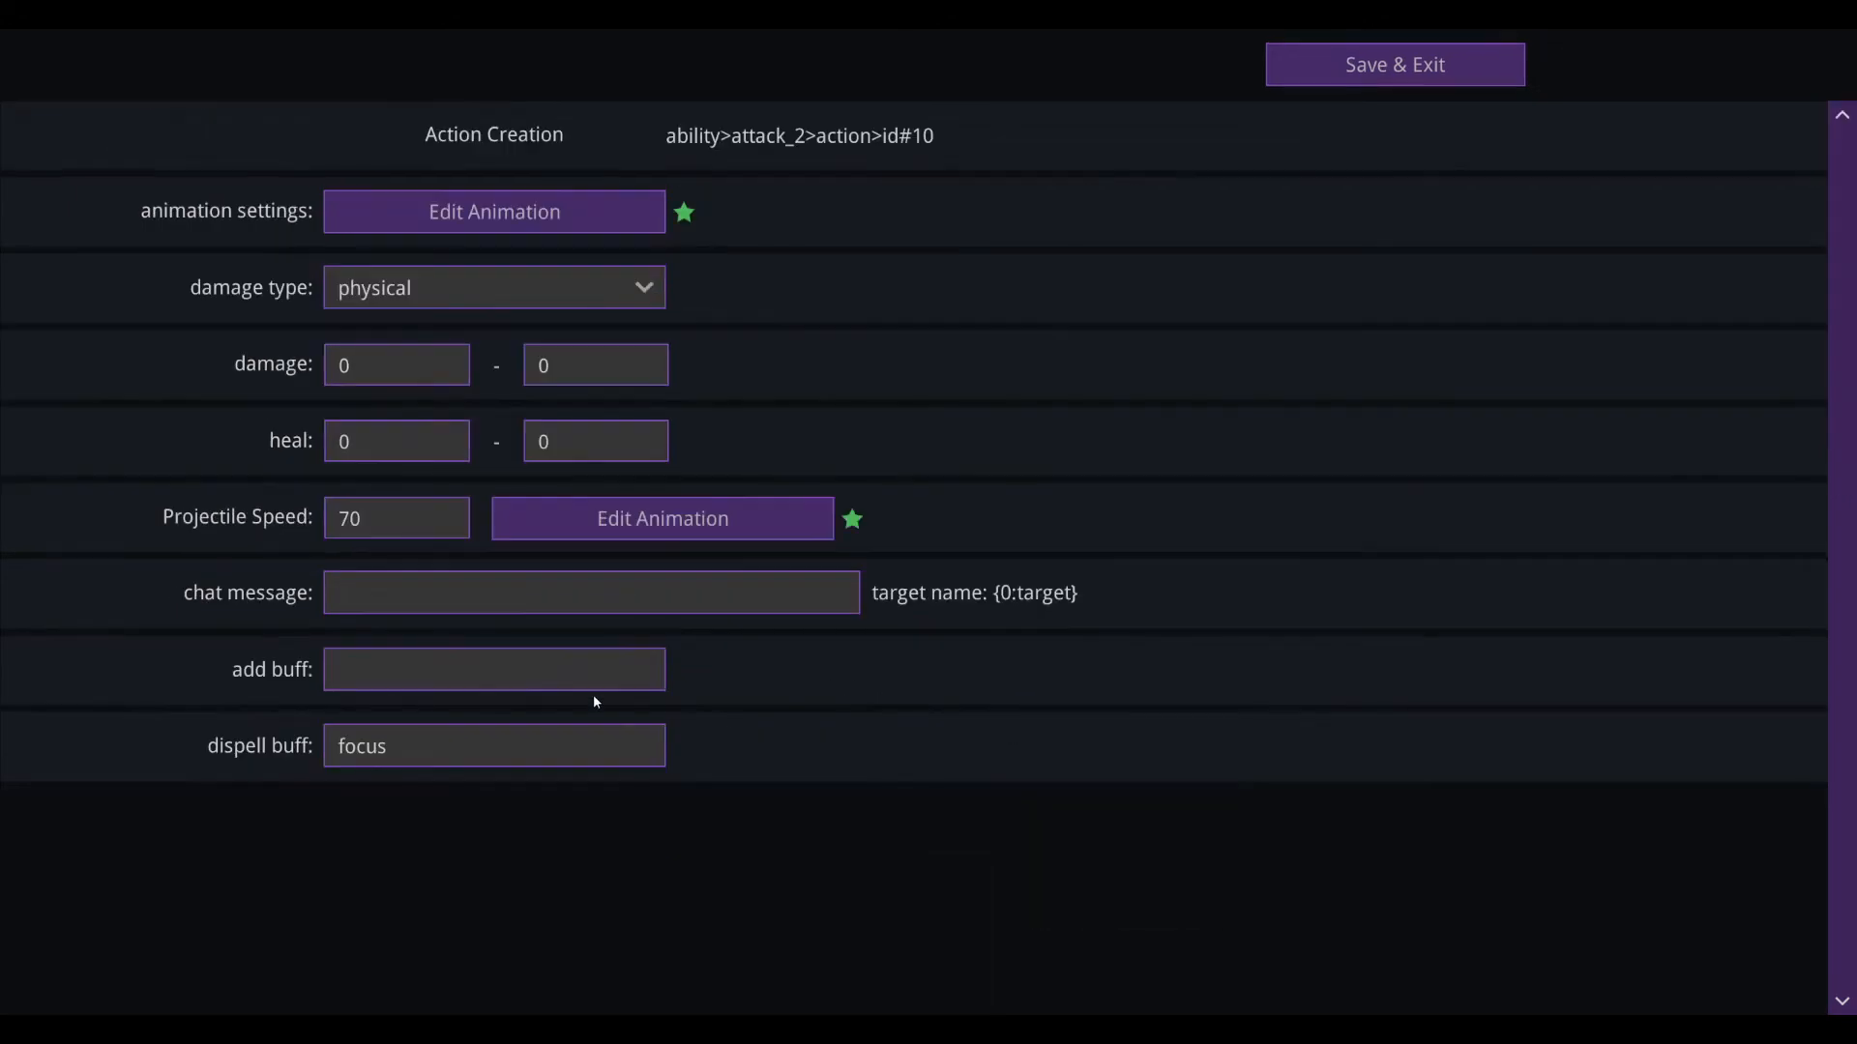
click(1421, 56)
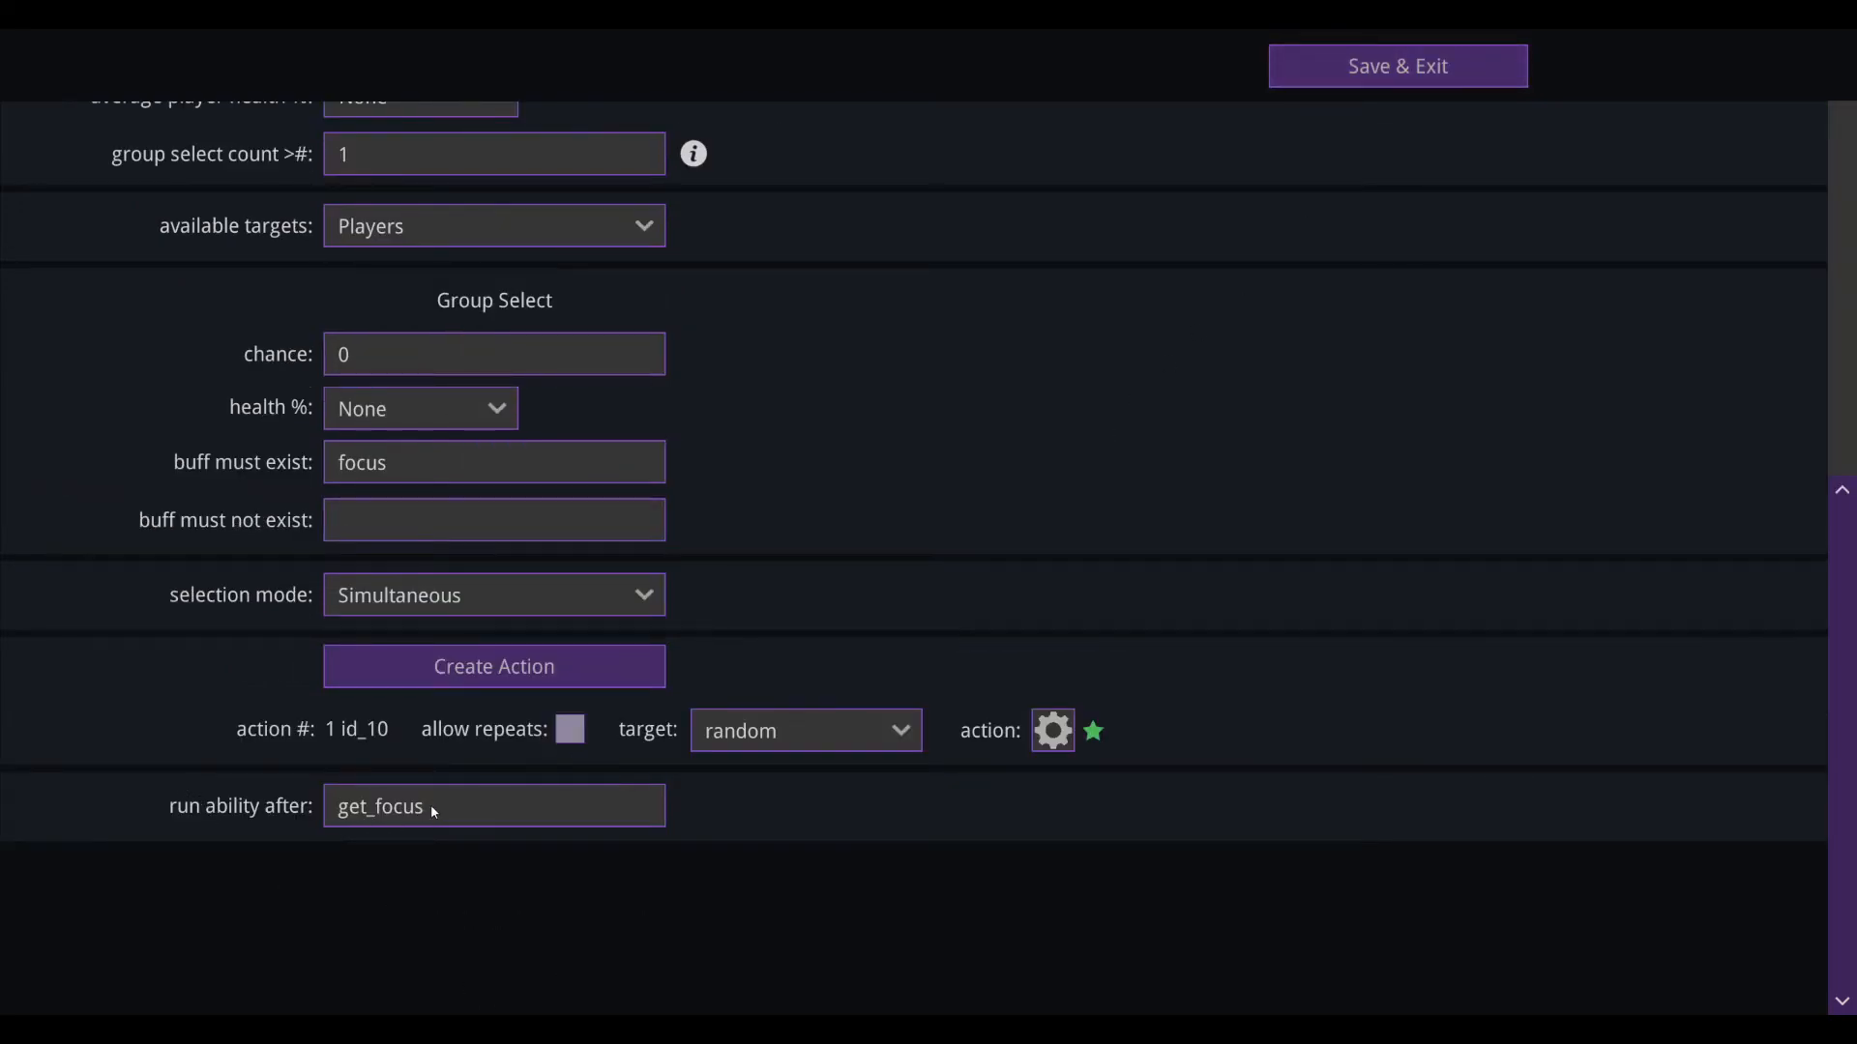
click(1315, 68)
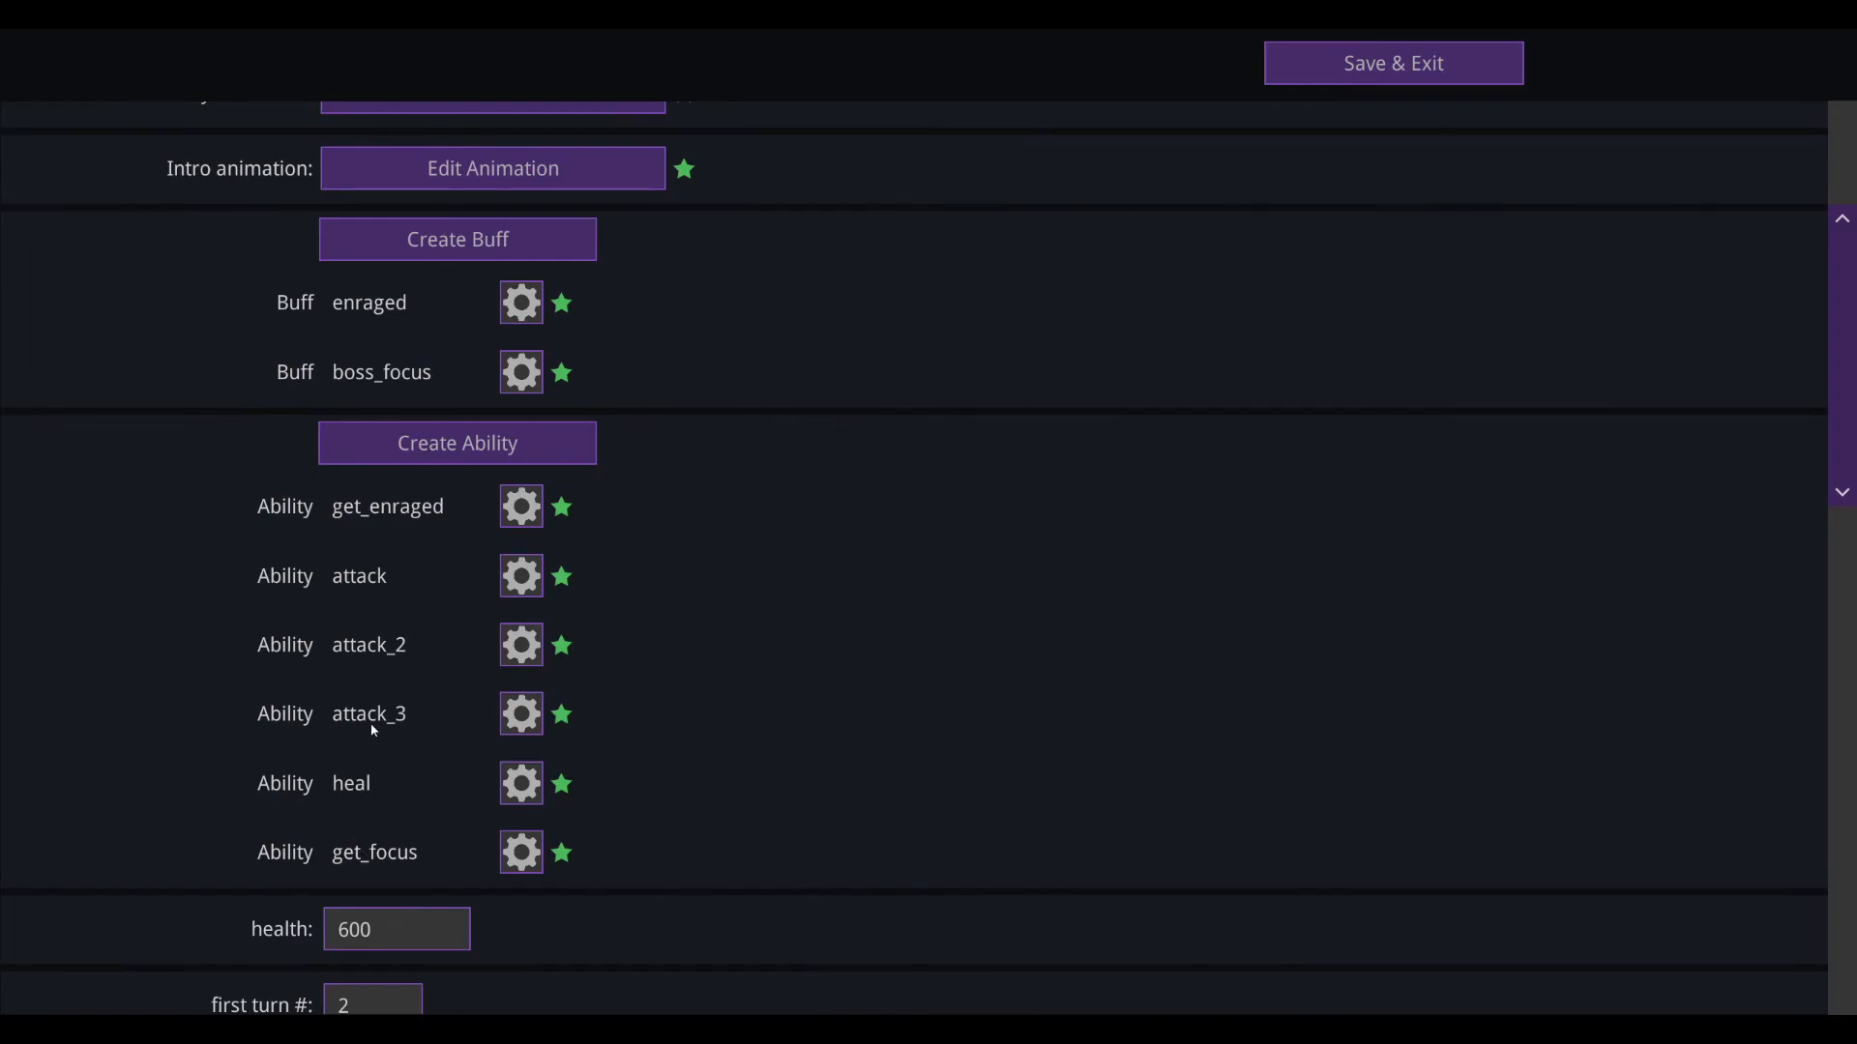
Step: Check the conditions of the attack_3 ability and return to the boss settings
click(510, 716)
click(518, 712)
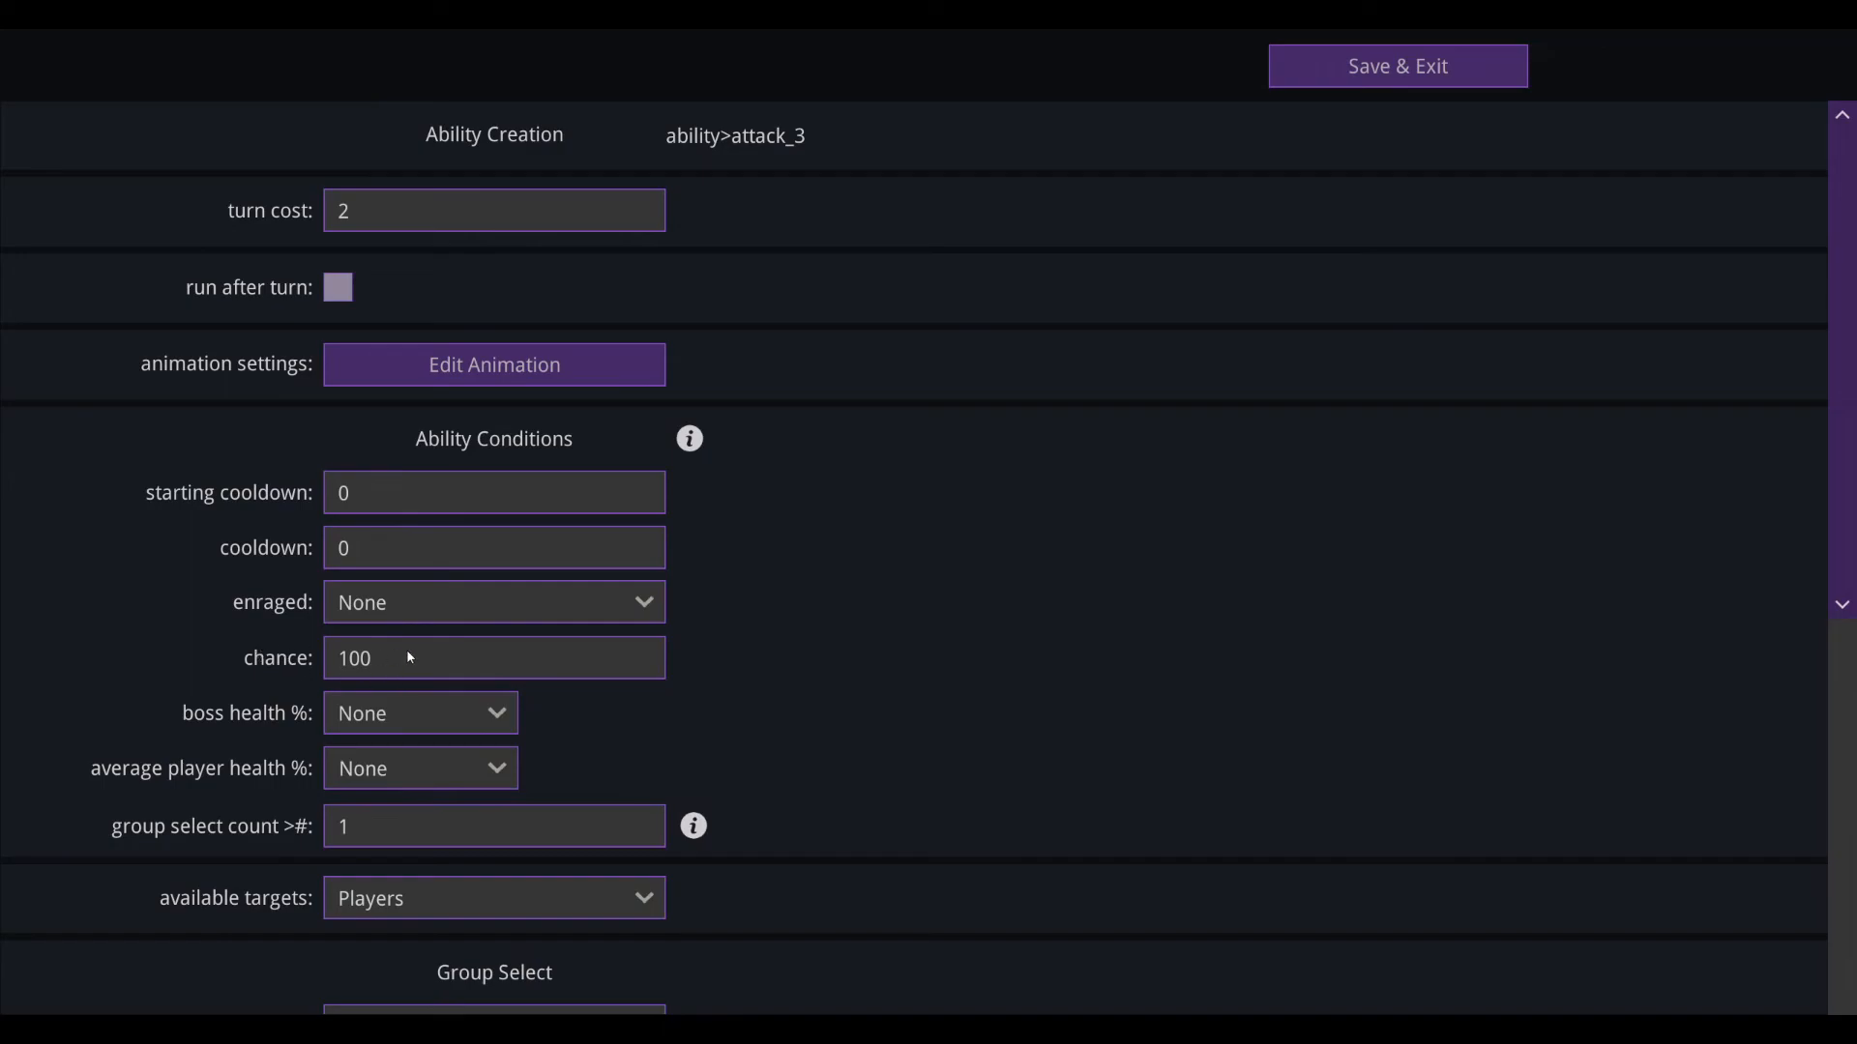
click(1317, 75)
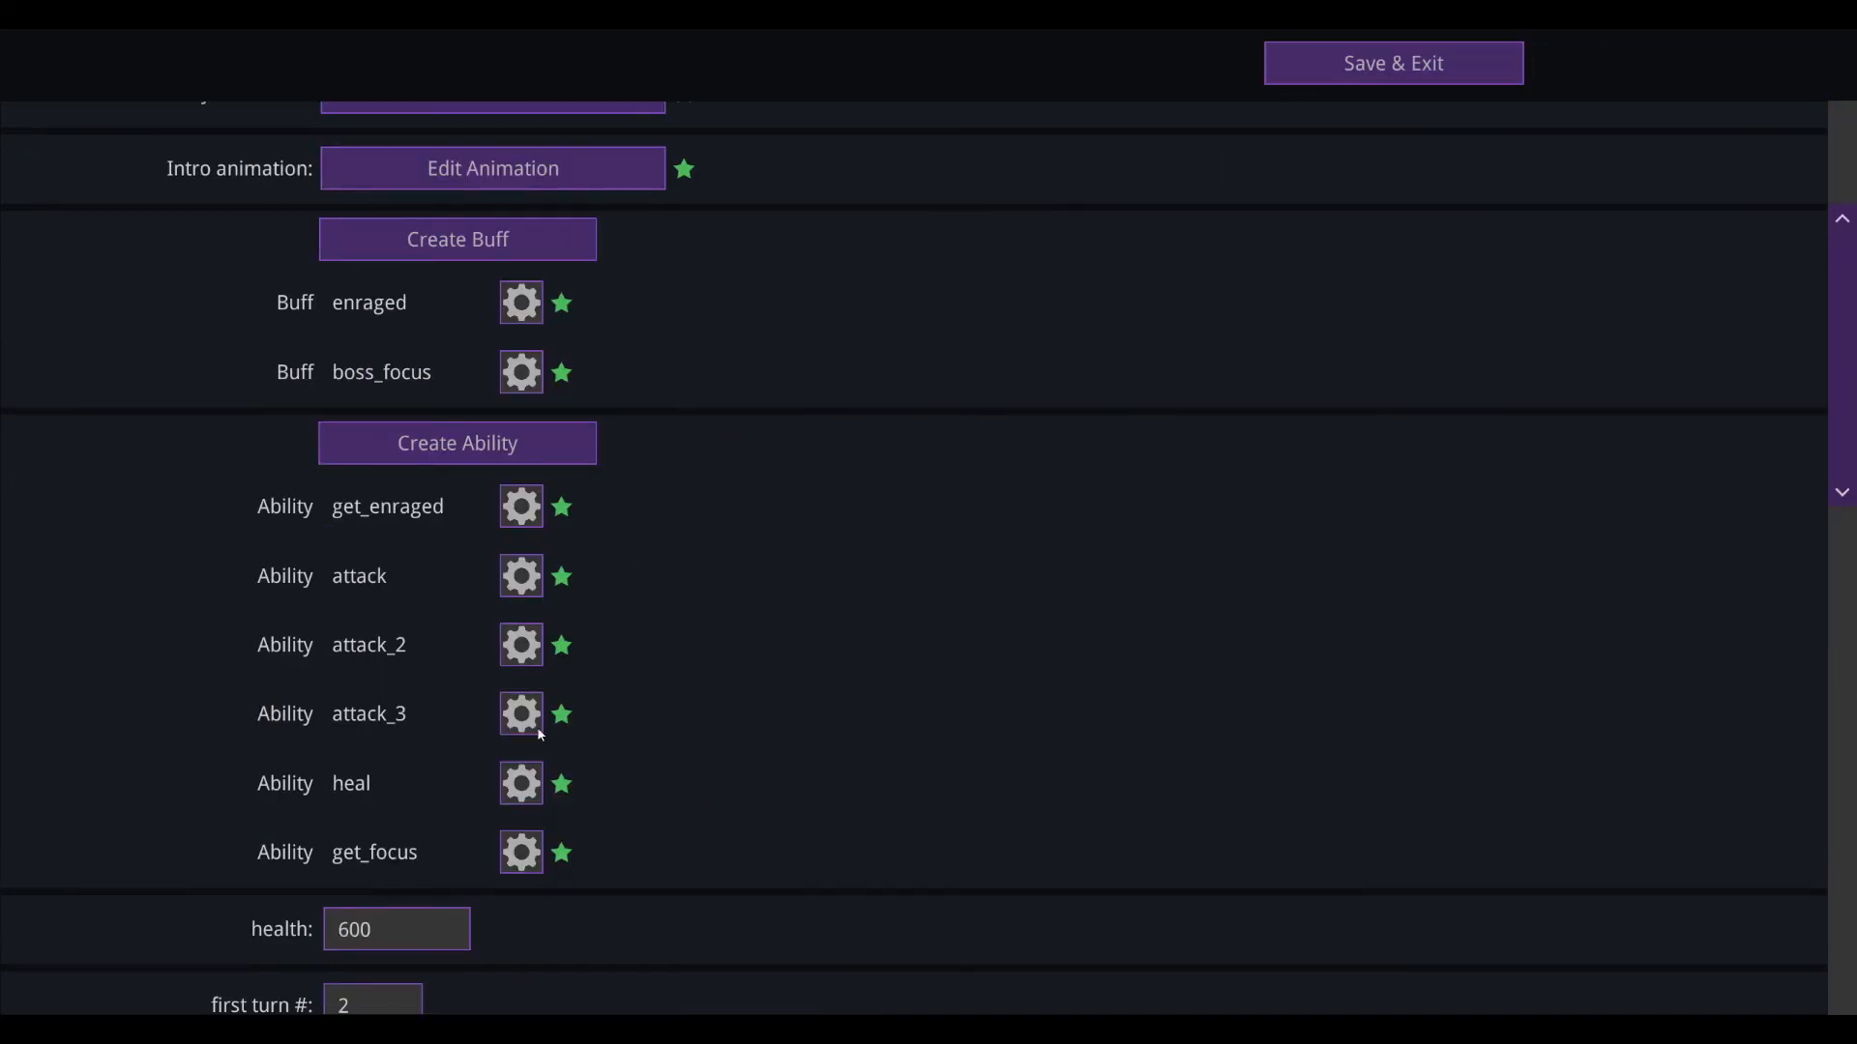
Step: Check the get_focus ability's available targets and the buff its front-target action adds, then save the action and ability
click(529, 867)
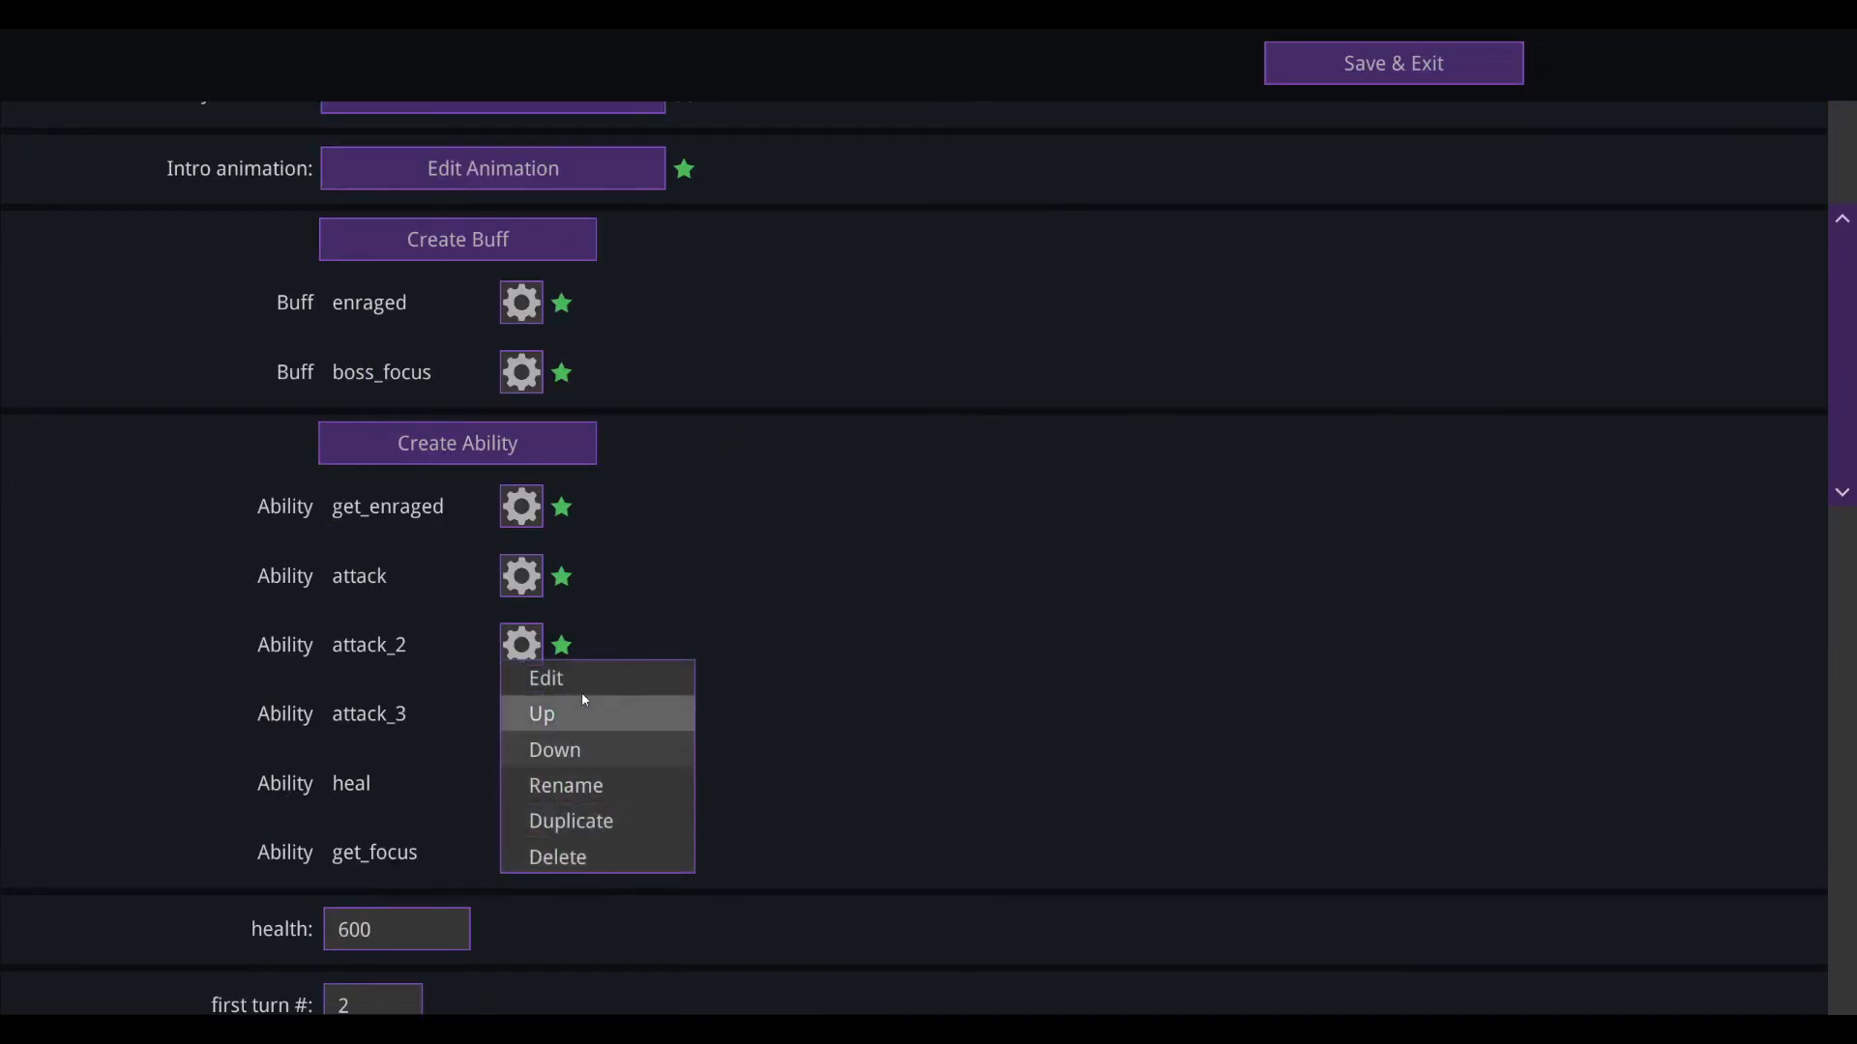
click(583, 676)
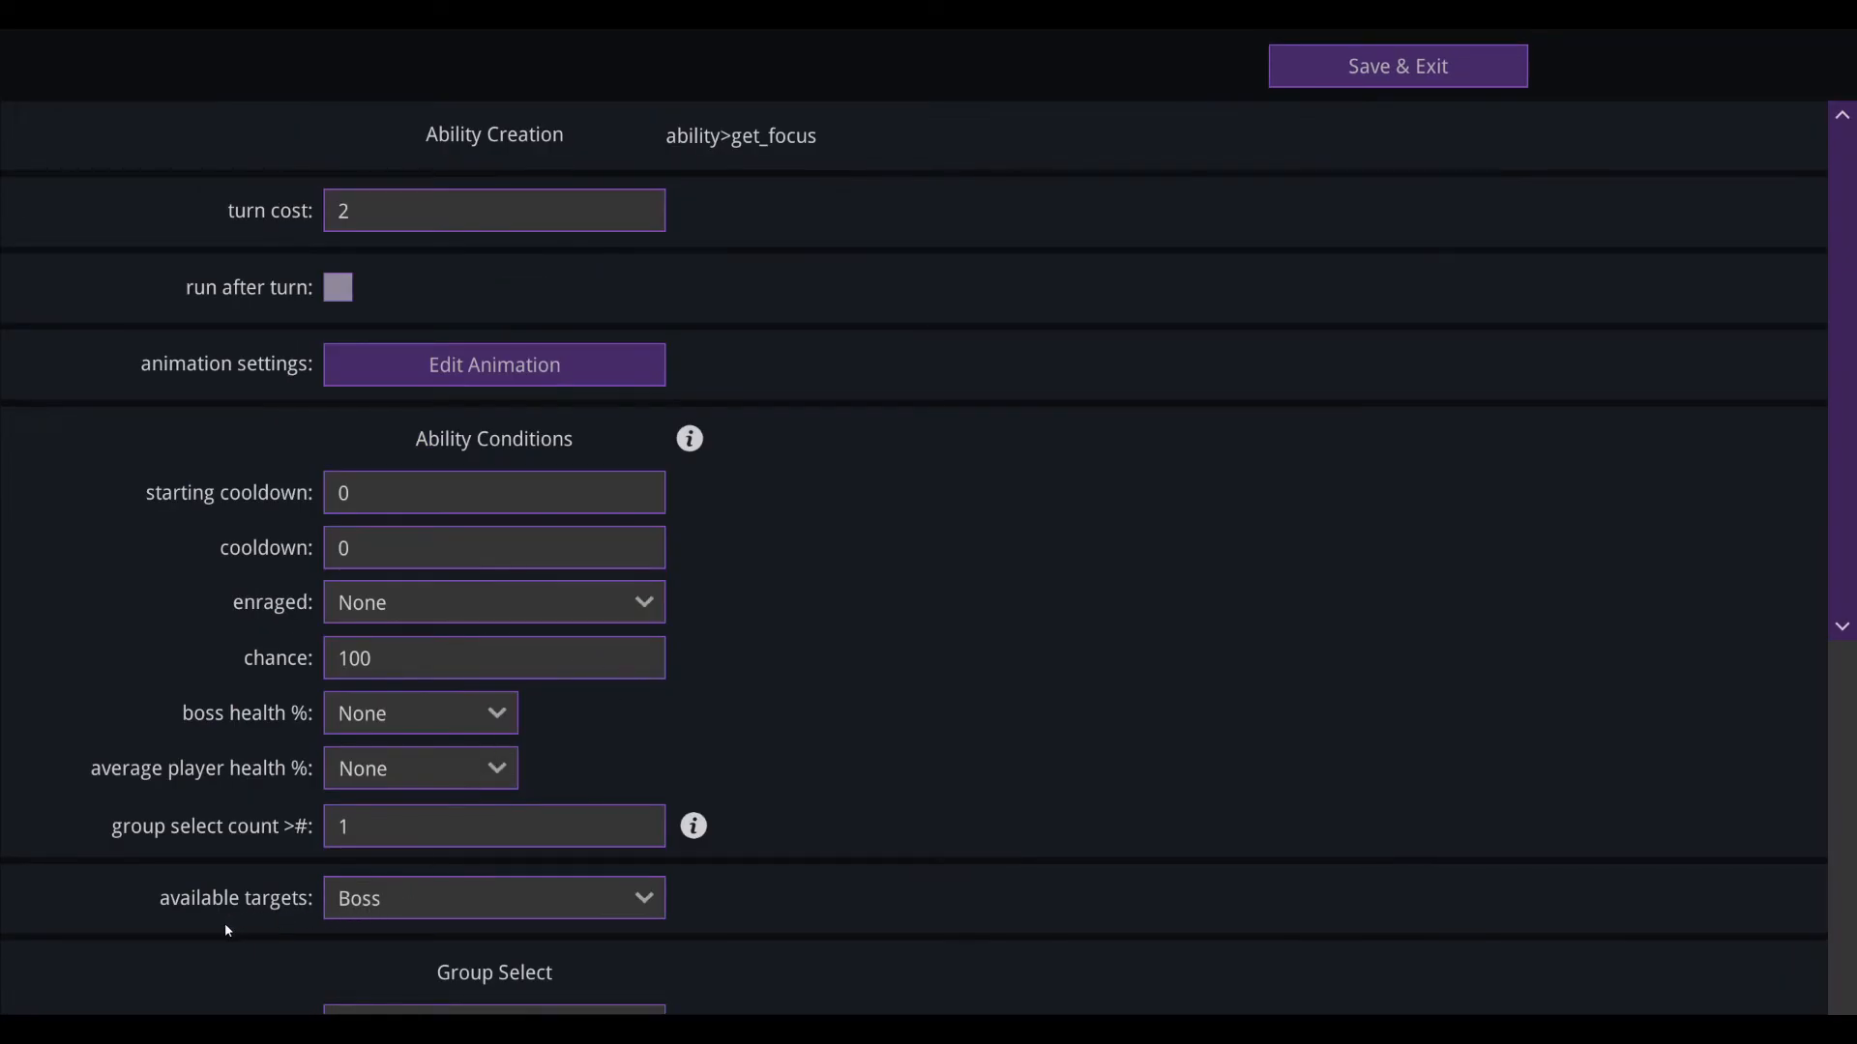
click(368, 901)
scroll(287, 899, down, 5)
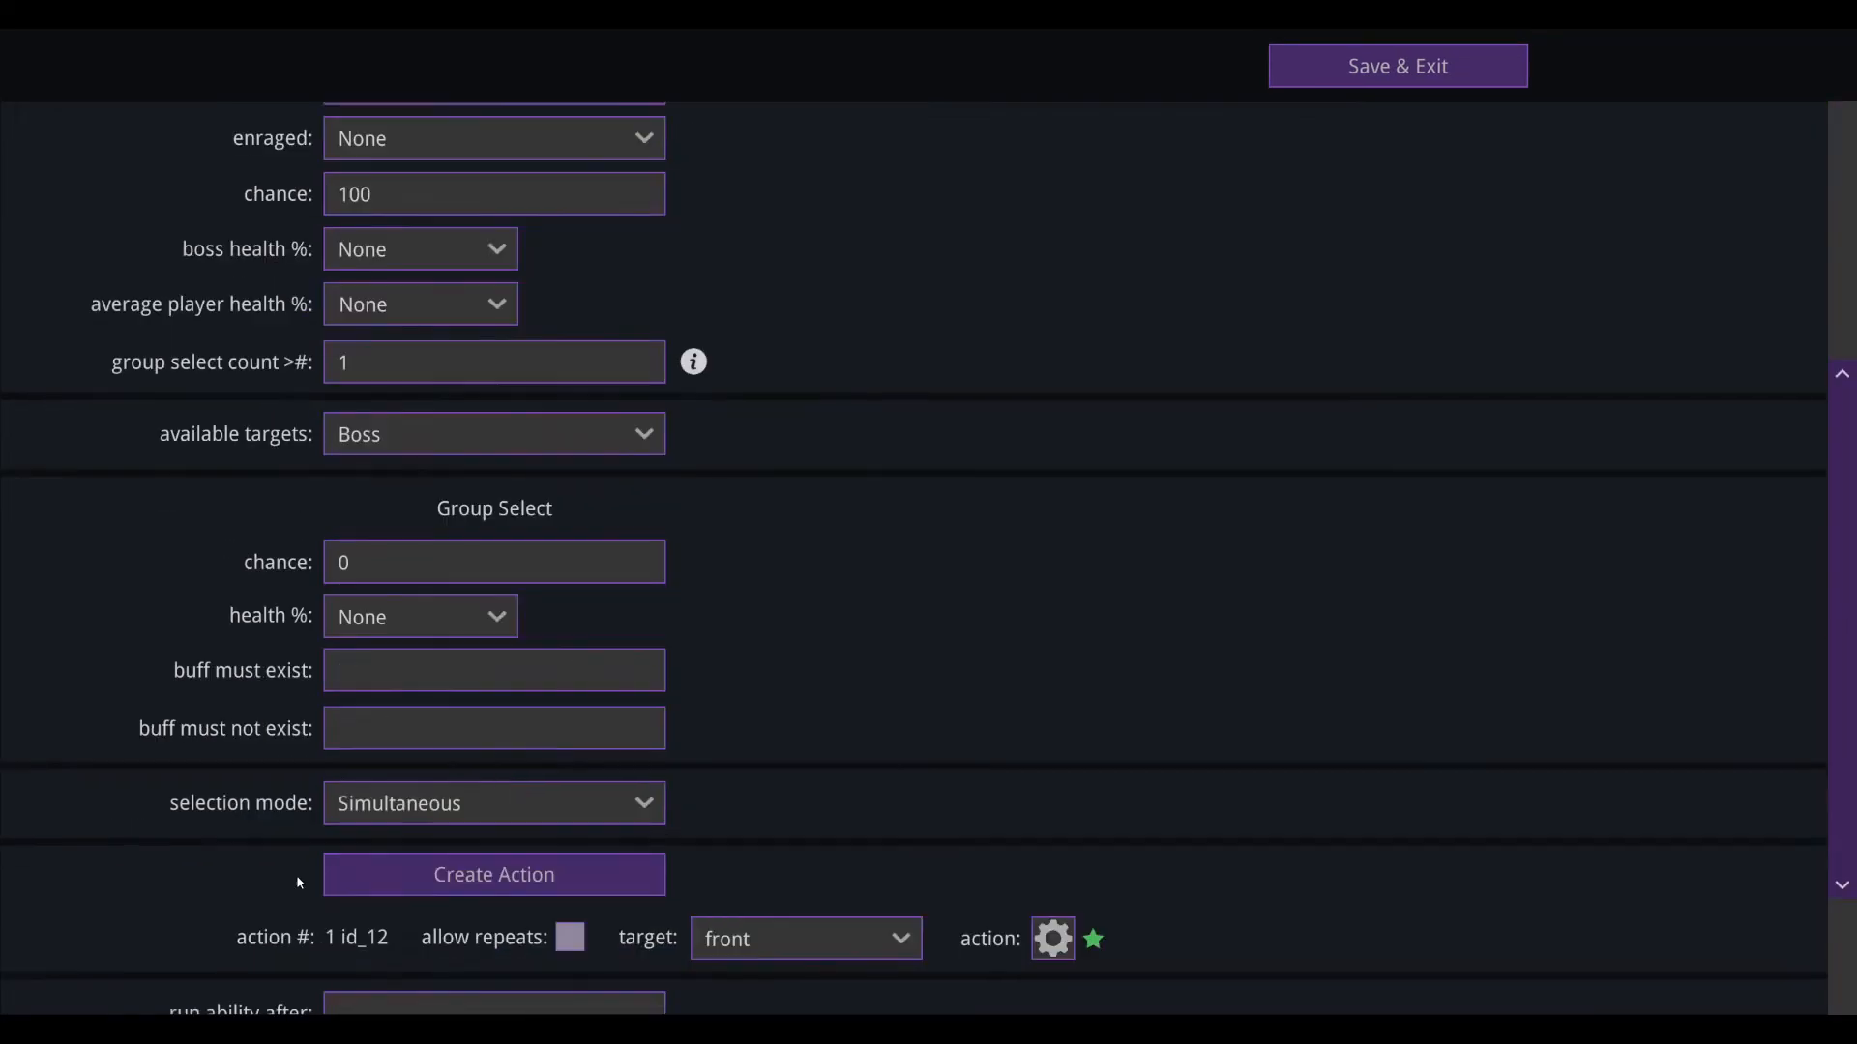
click(1053, 822)
click(1065, 642)
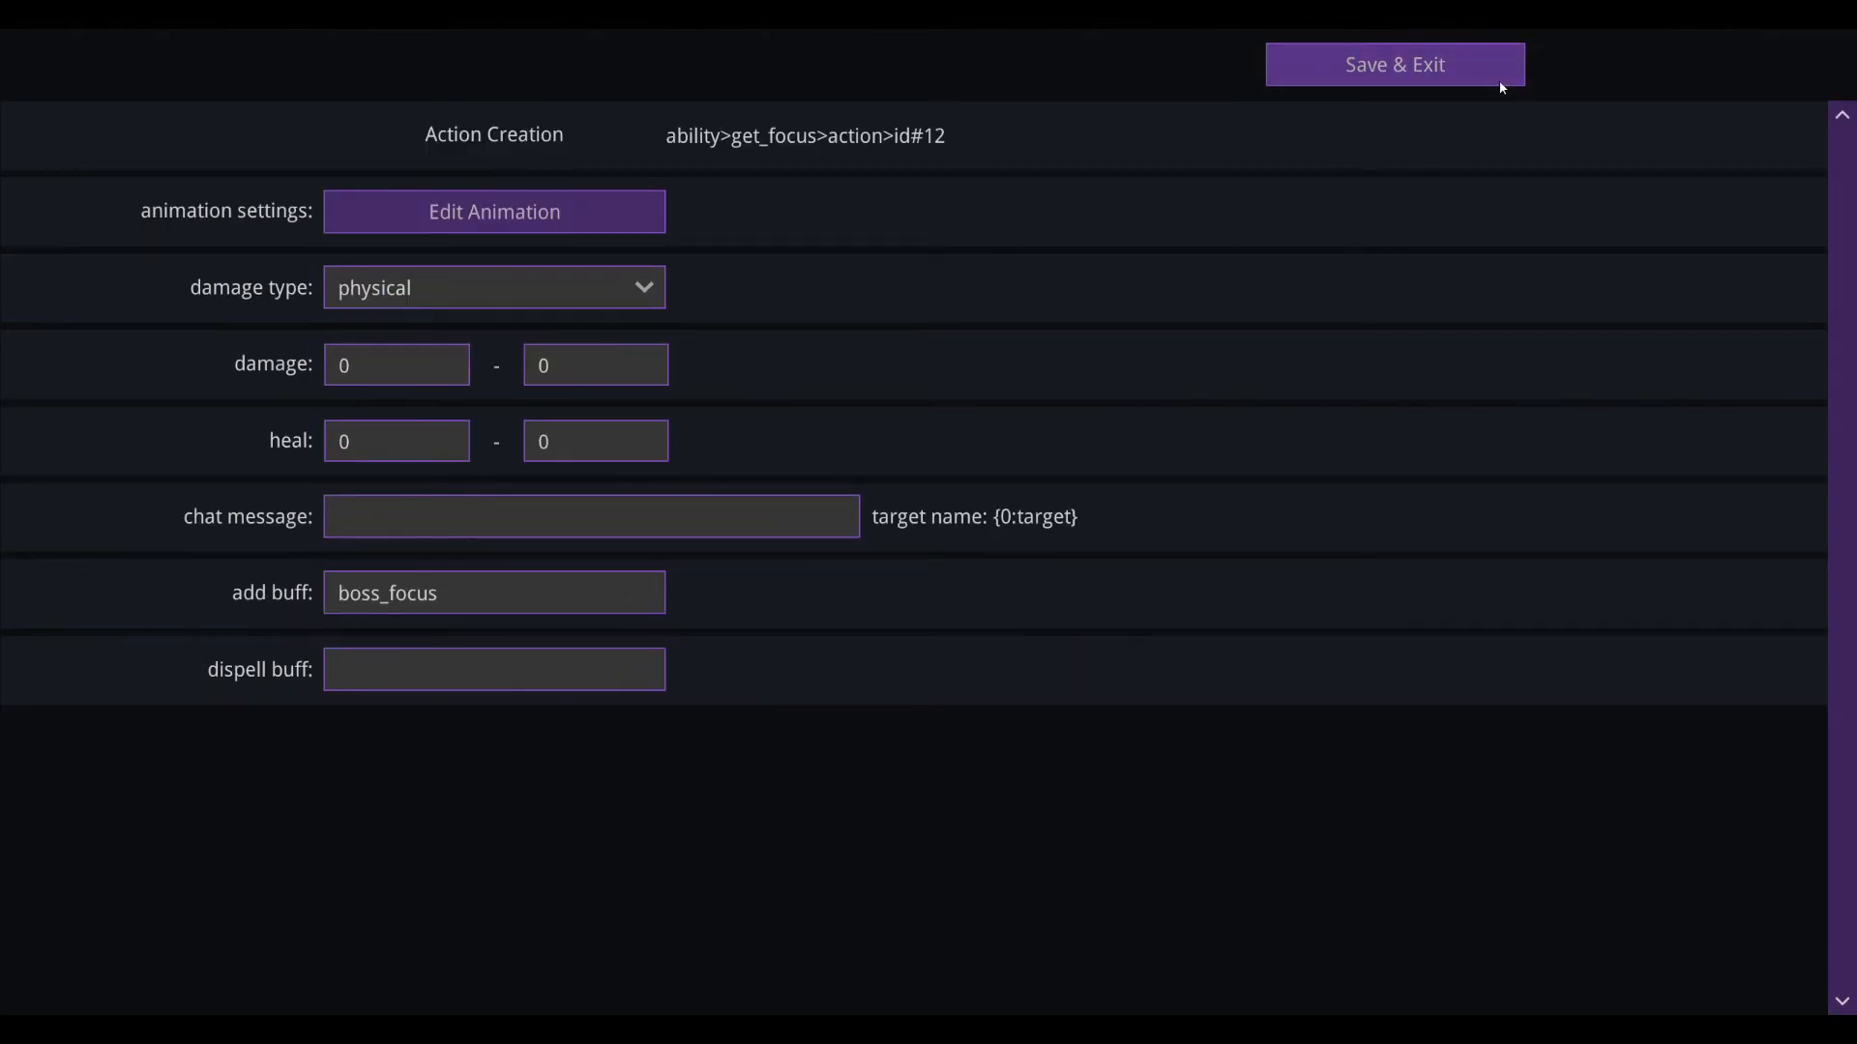
click(1419, 70)
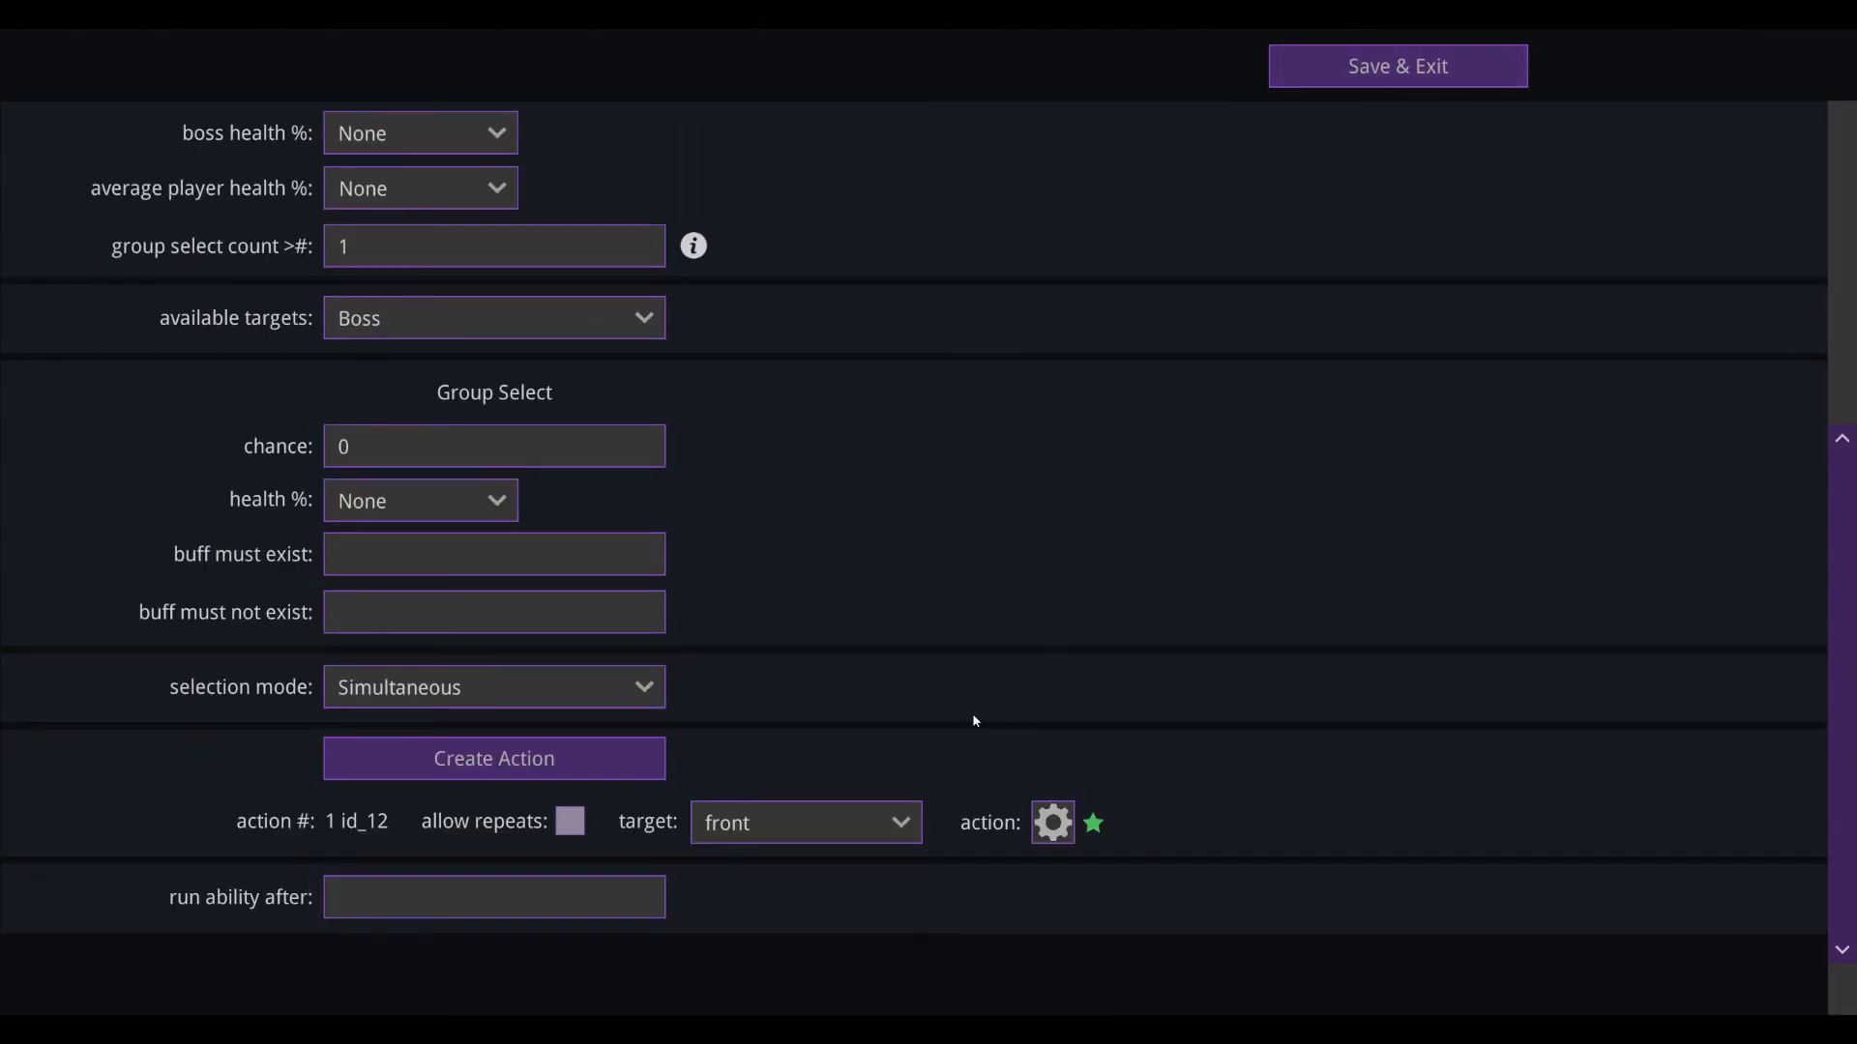
click(1398, 66)
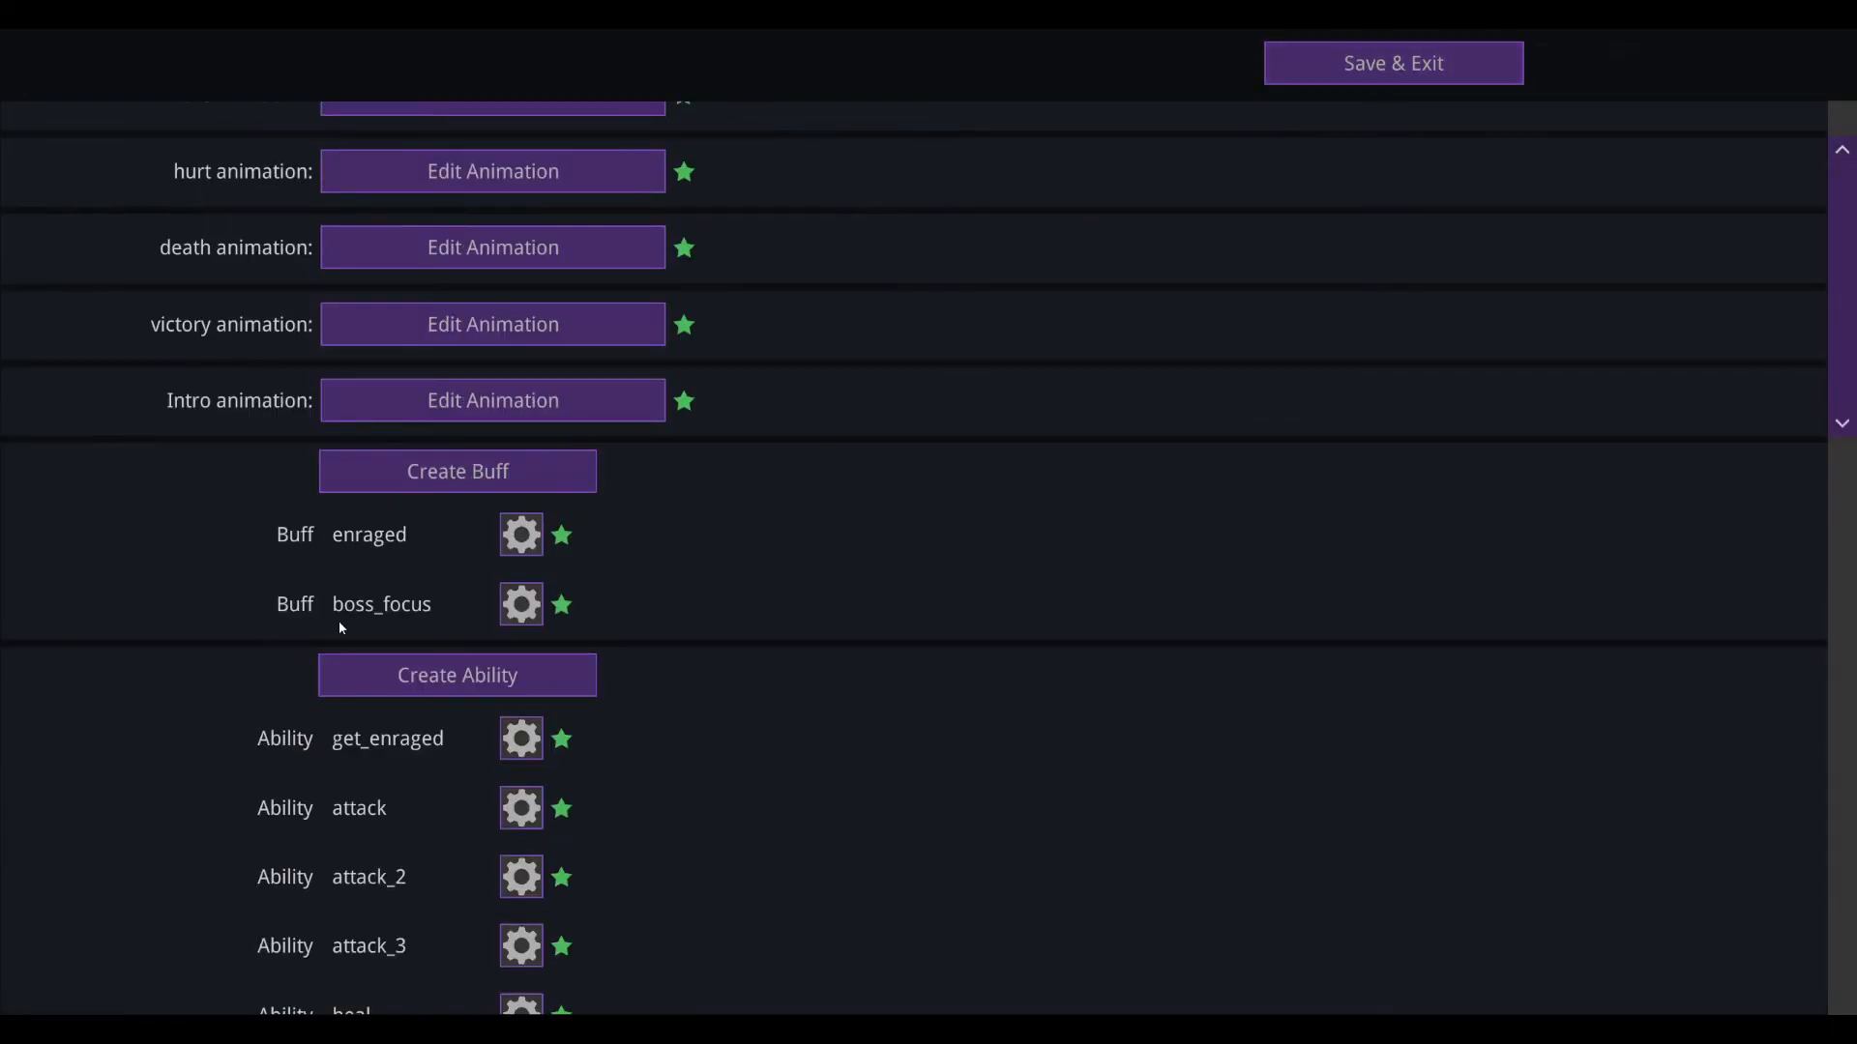
Step: Check the boss_focus buff's duration, its on-start action and that action's animation, then save the buff
click(534, 608)
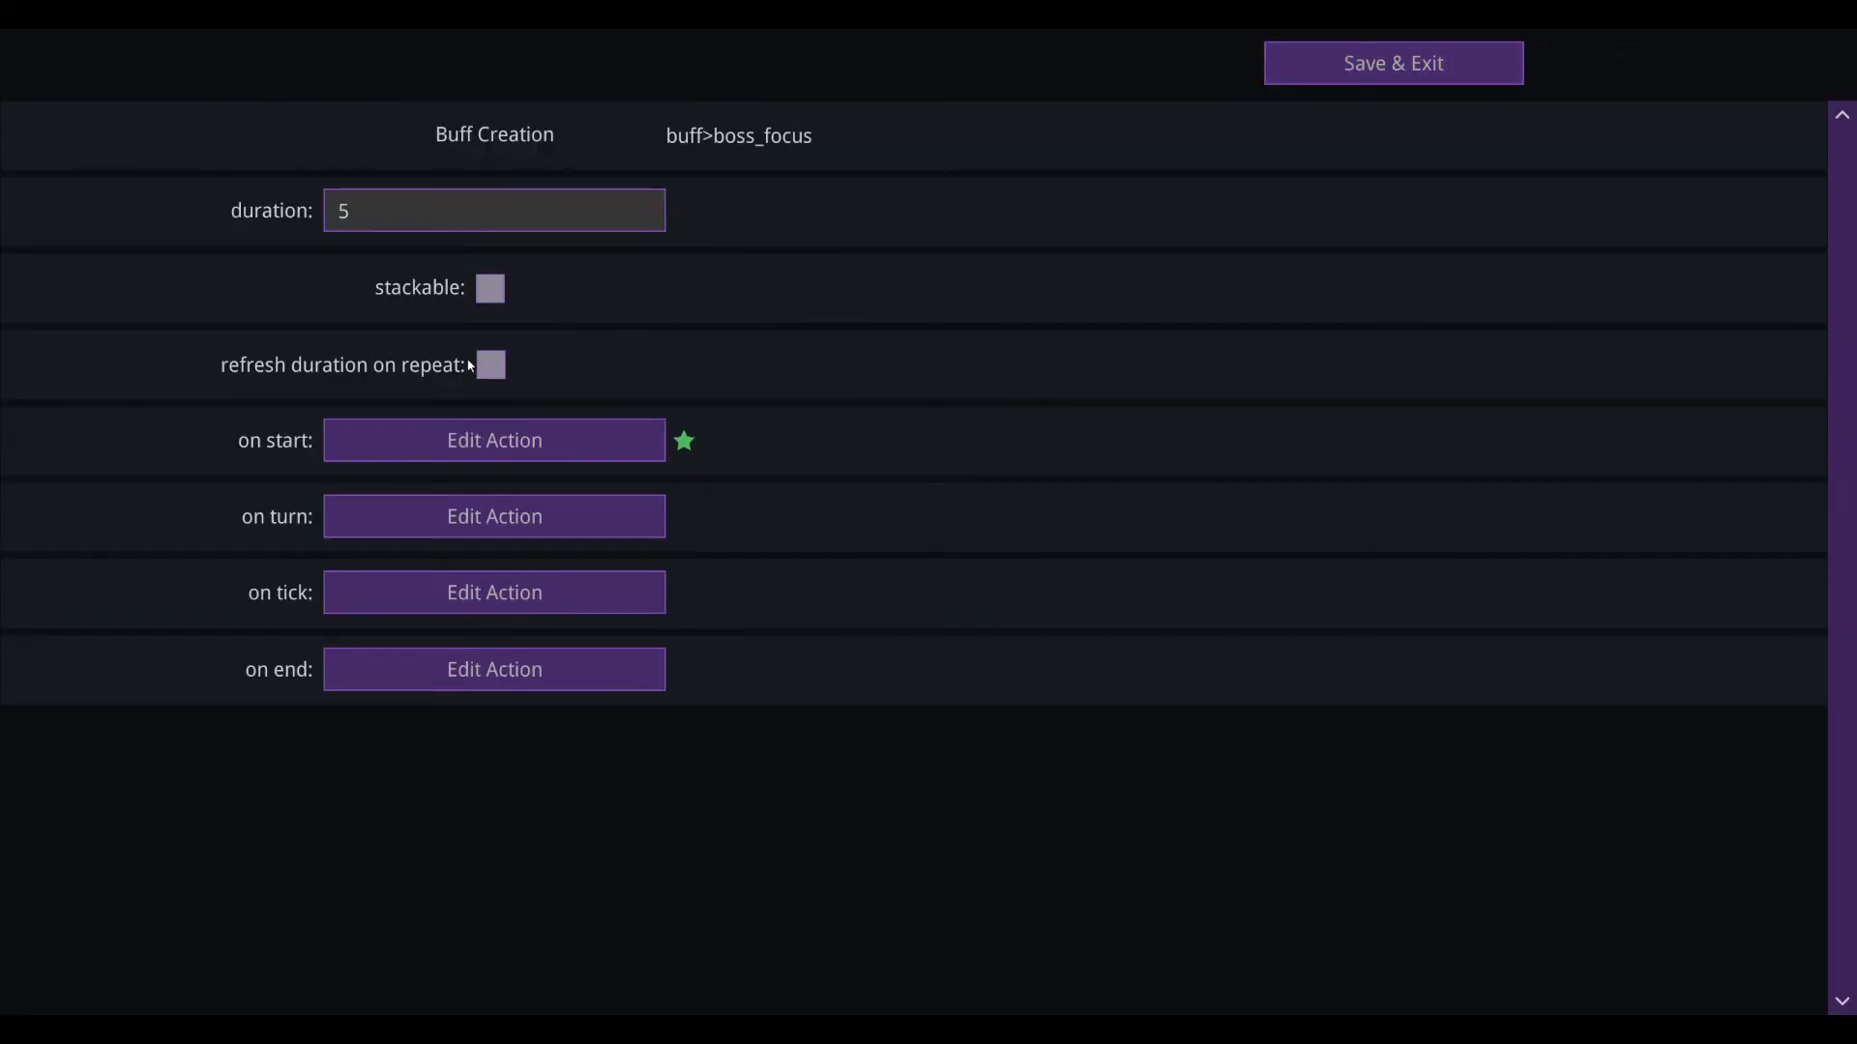
click(486, 450)
click(1392, 64)
click(505, 443)
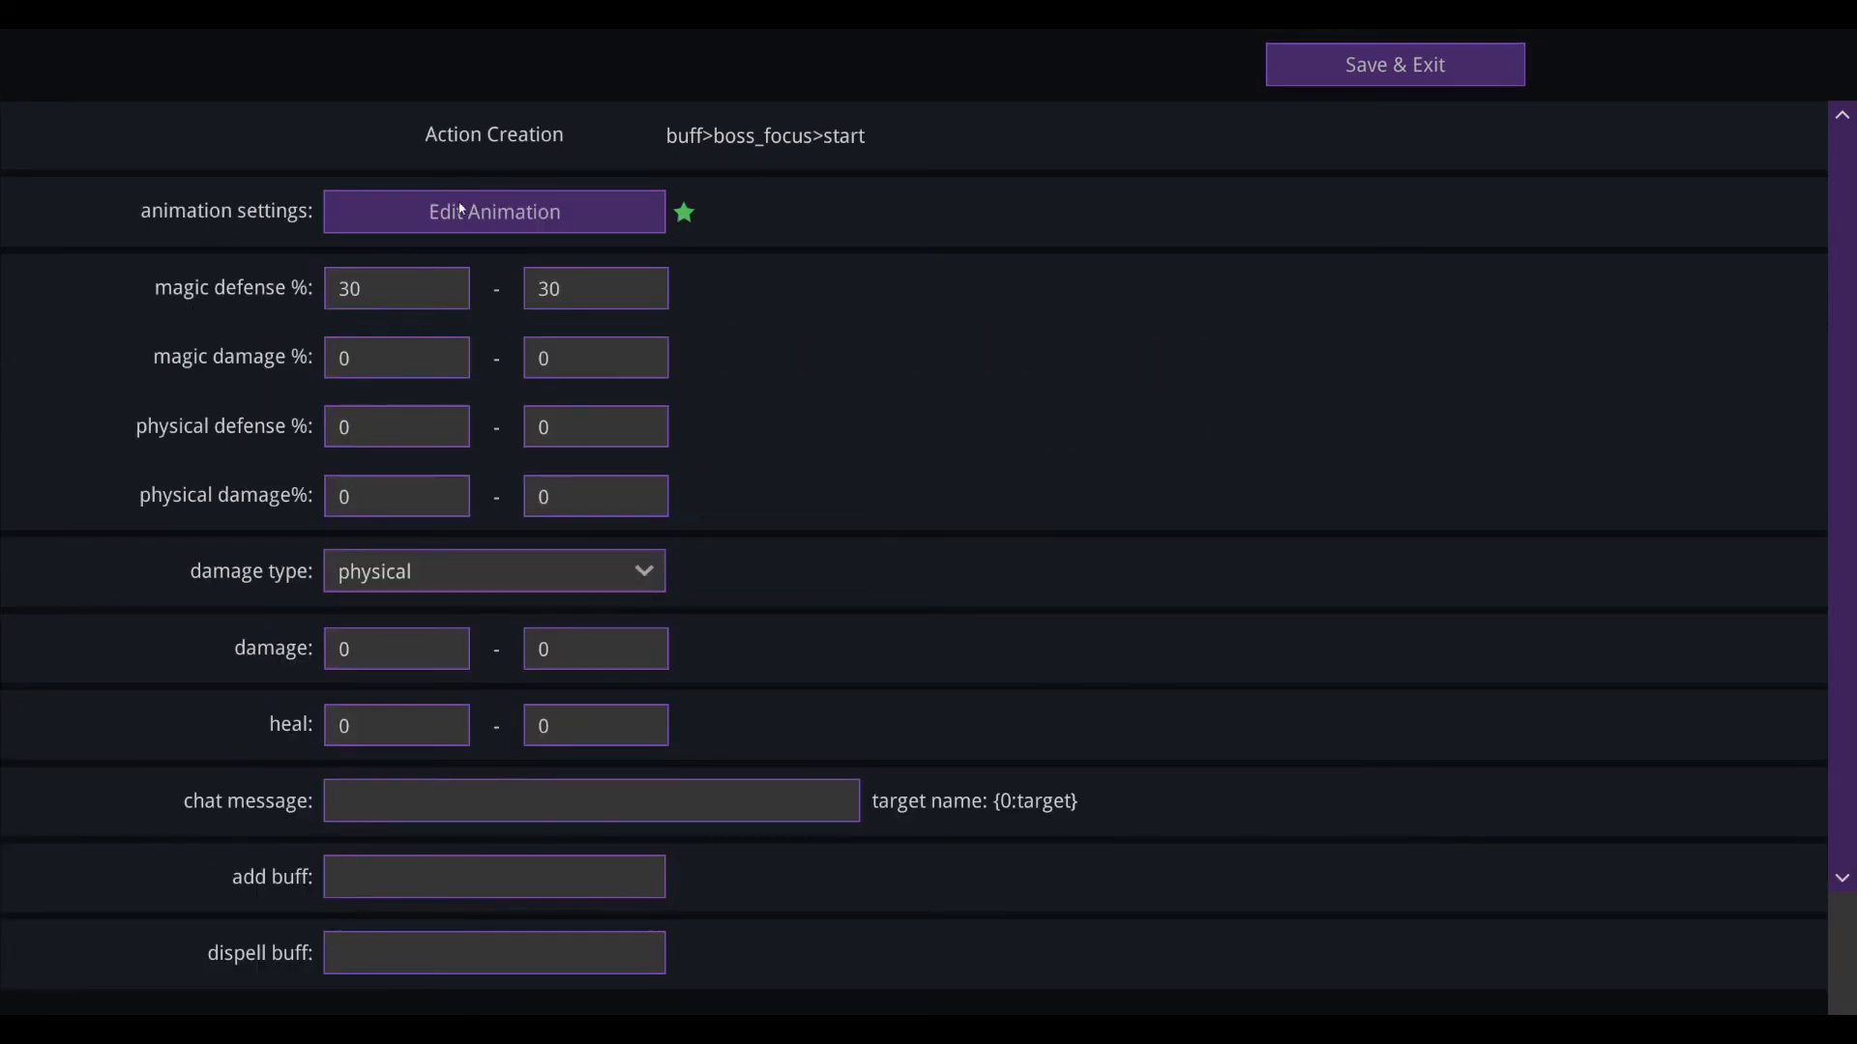
click(457, 214)
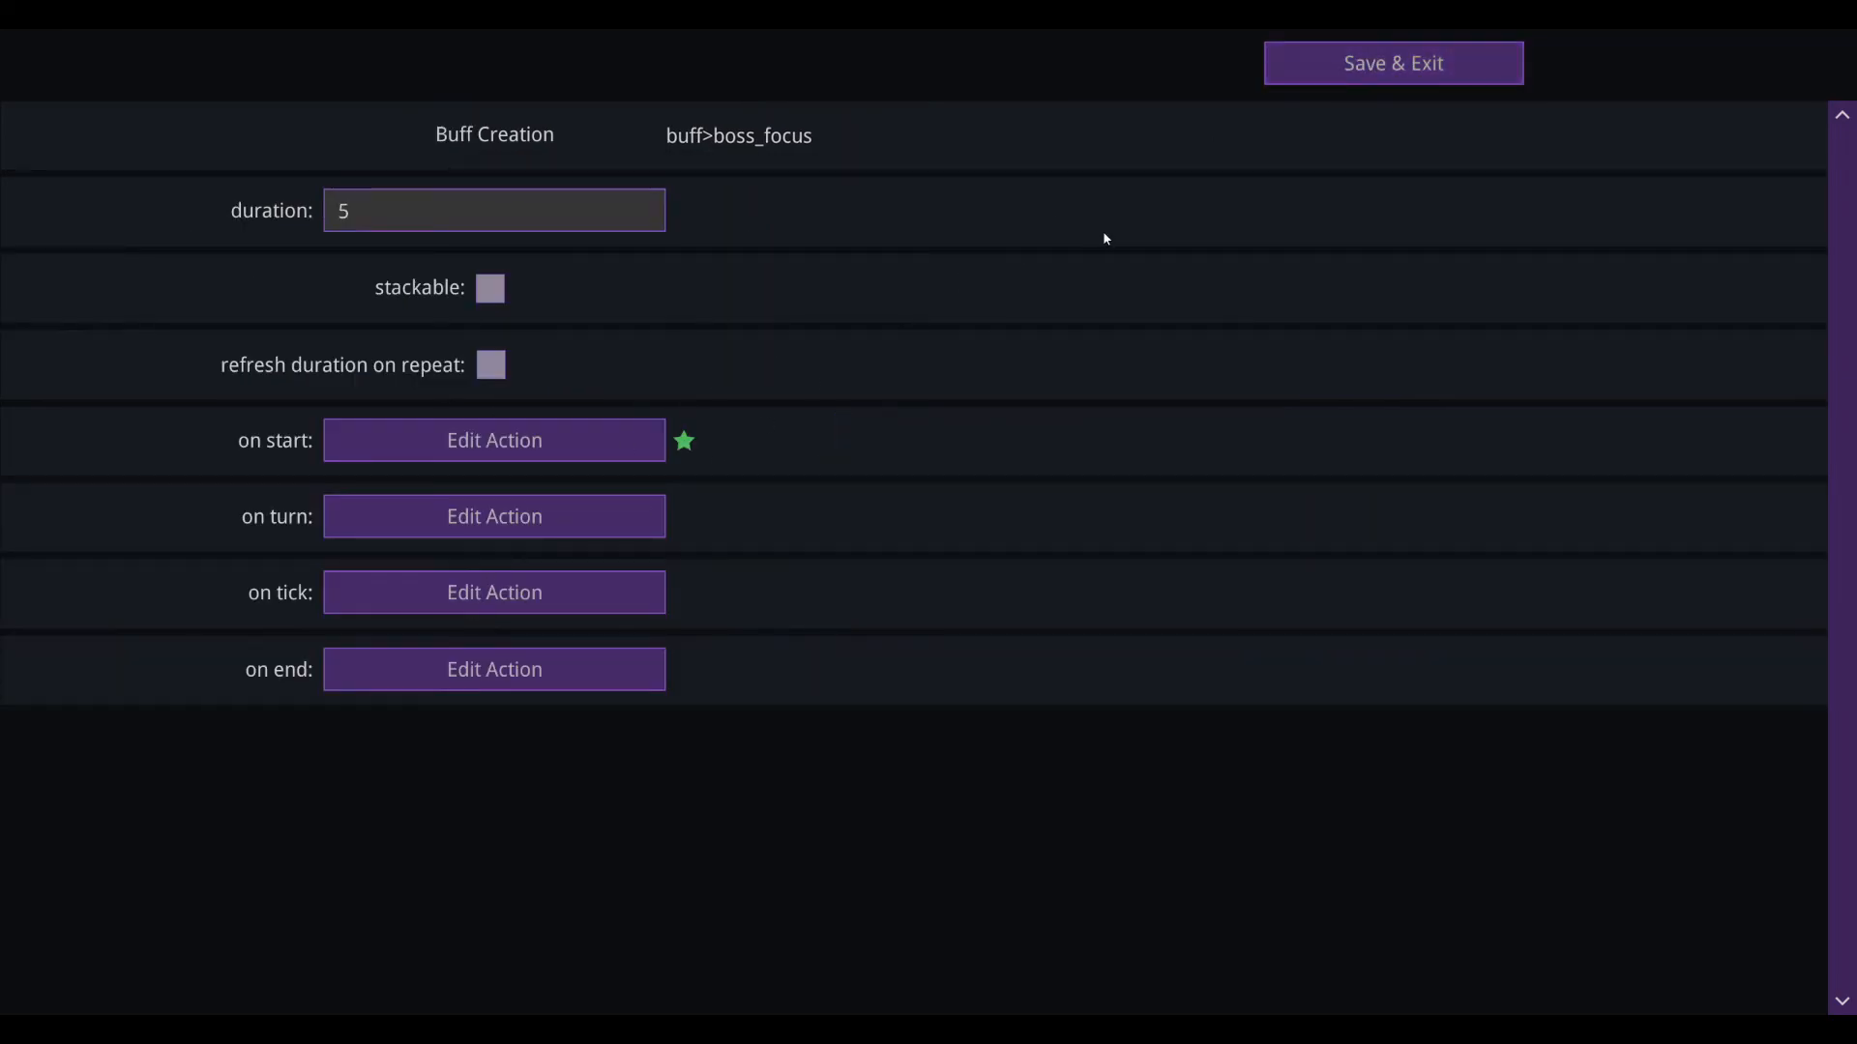
click(1393, 63)
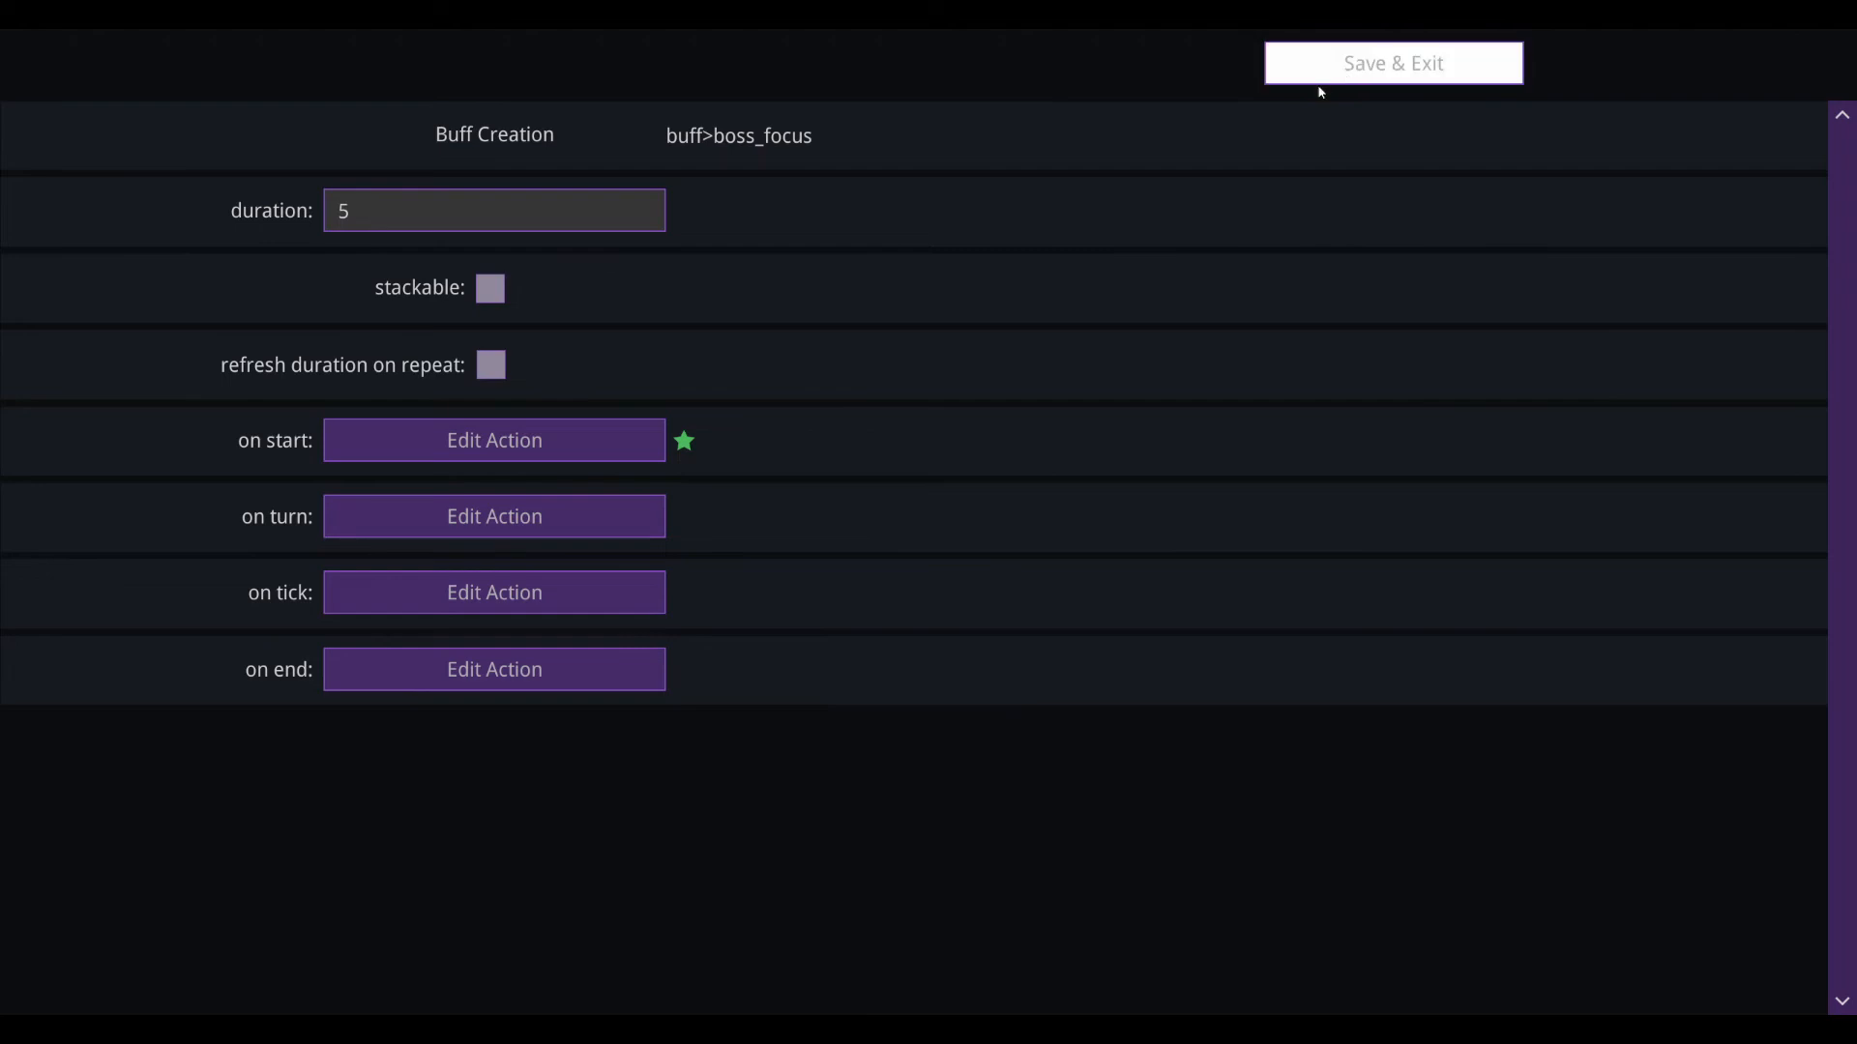
Step: Review the test boss's buff and ability lists, then save the boss and return to the boss list
scroll(529, 436, down, 3)
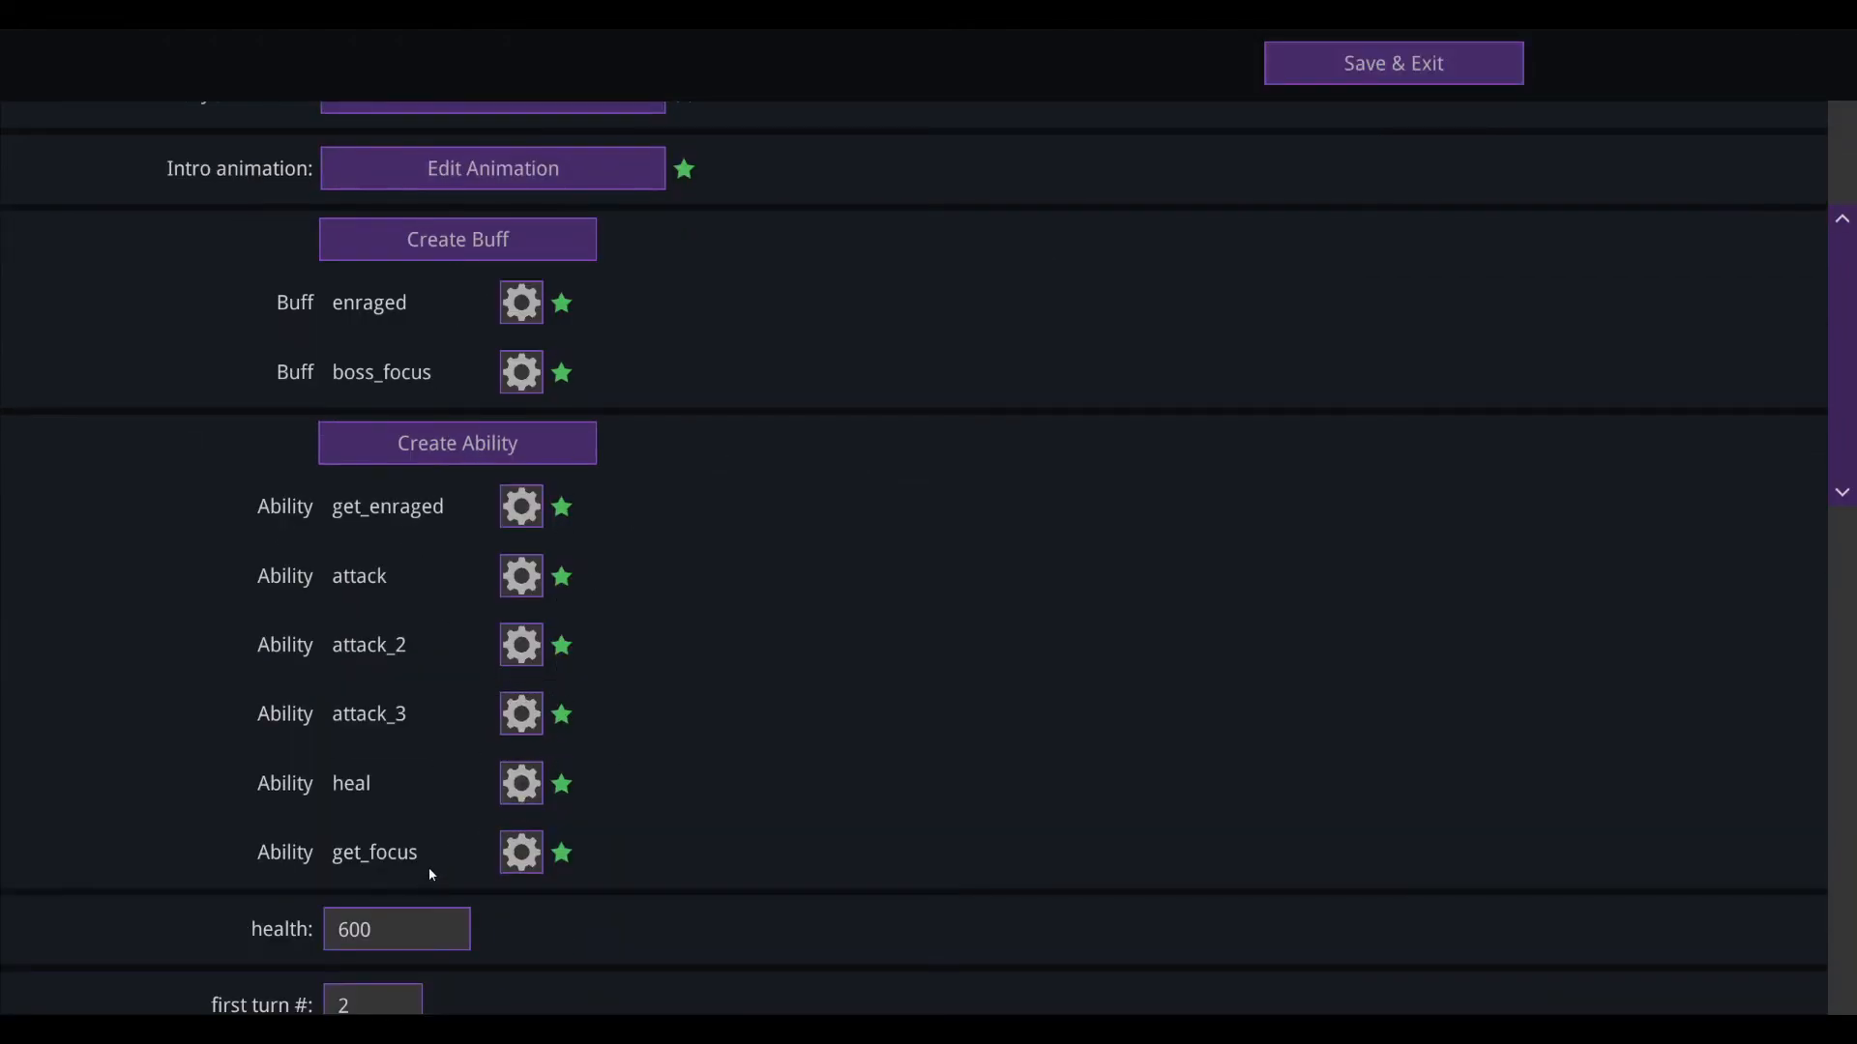
scroll(429, 873, down, 1)
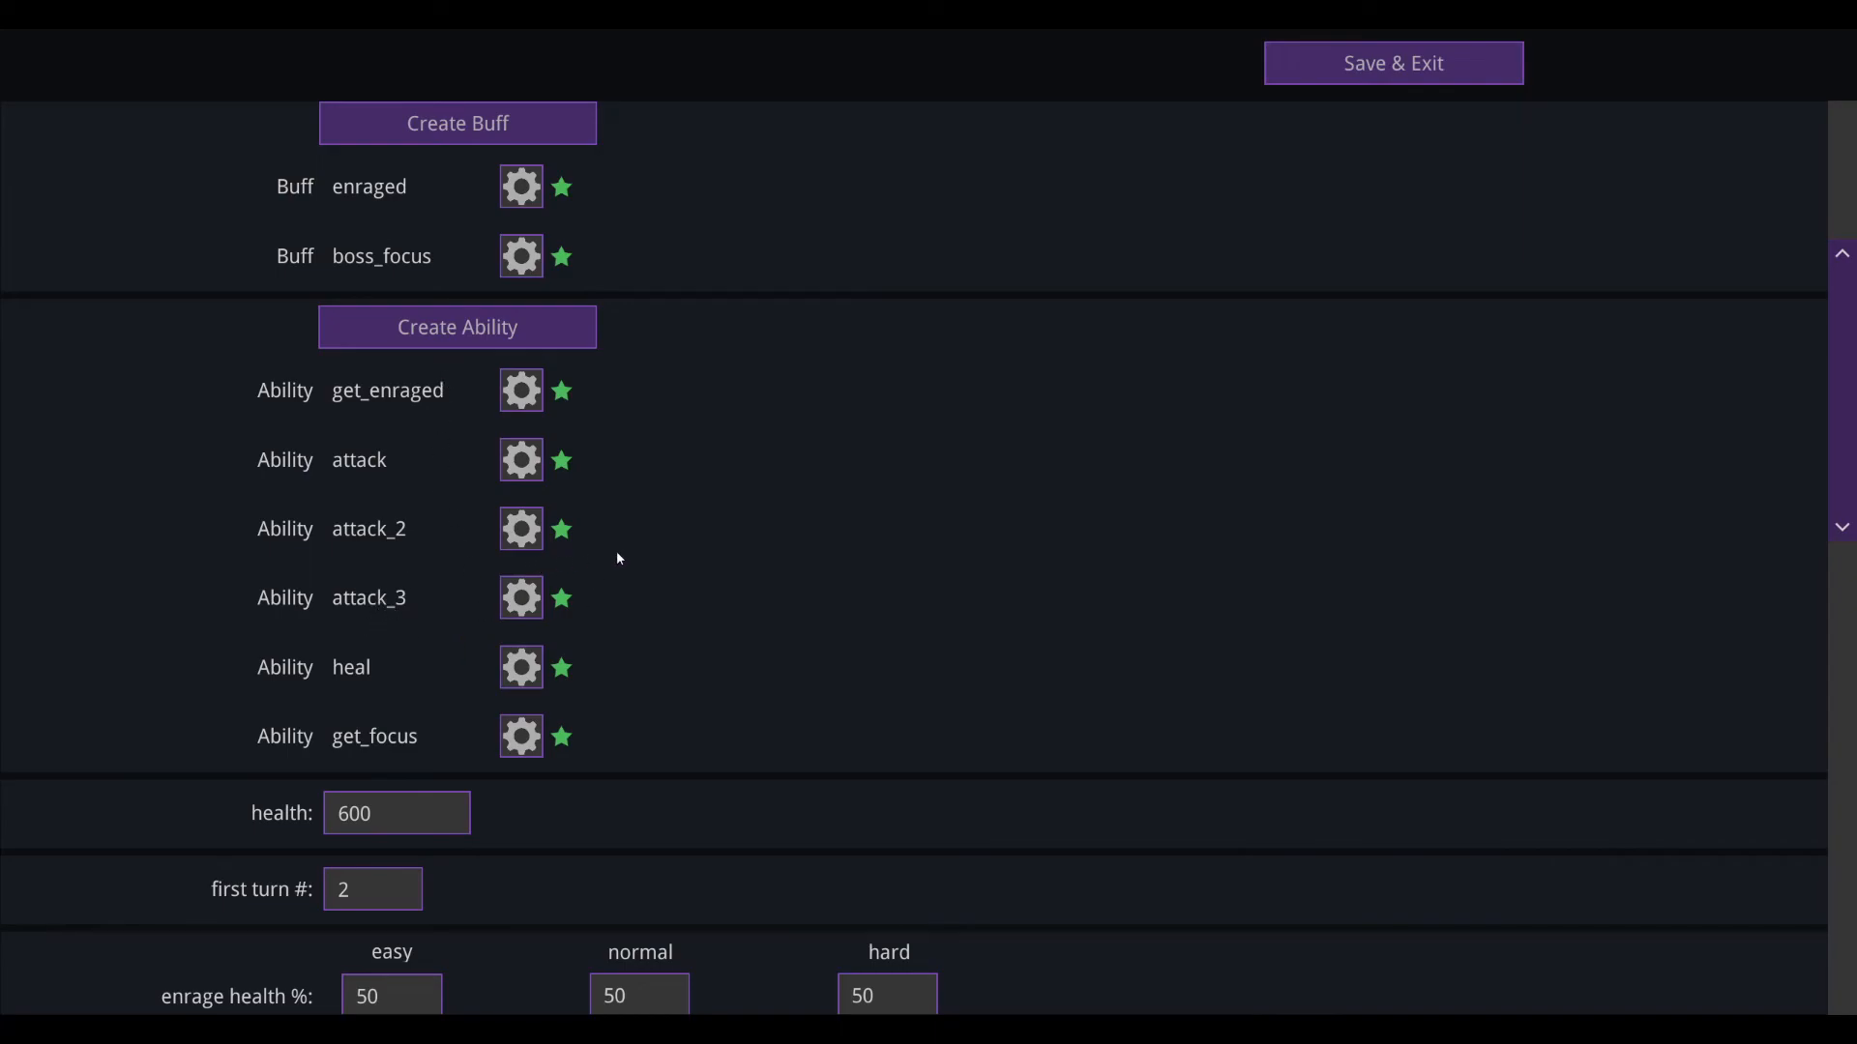
scroll(680, 563, up, 4)
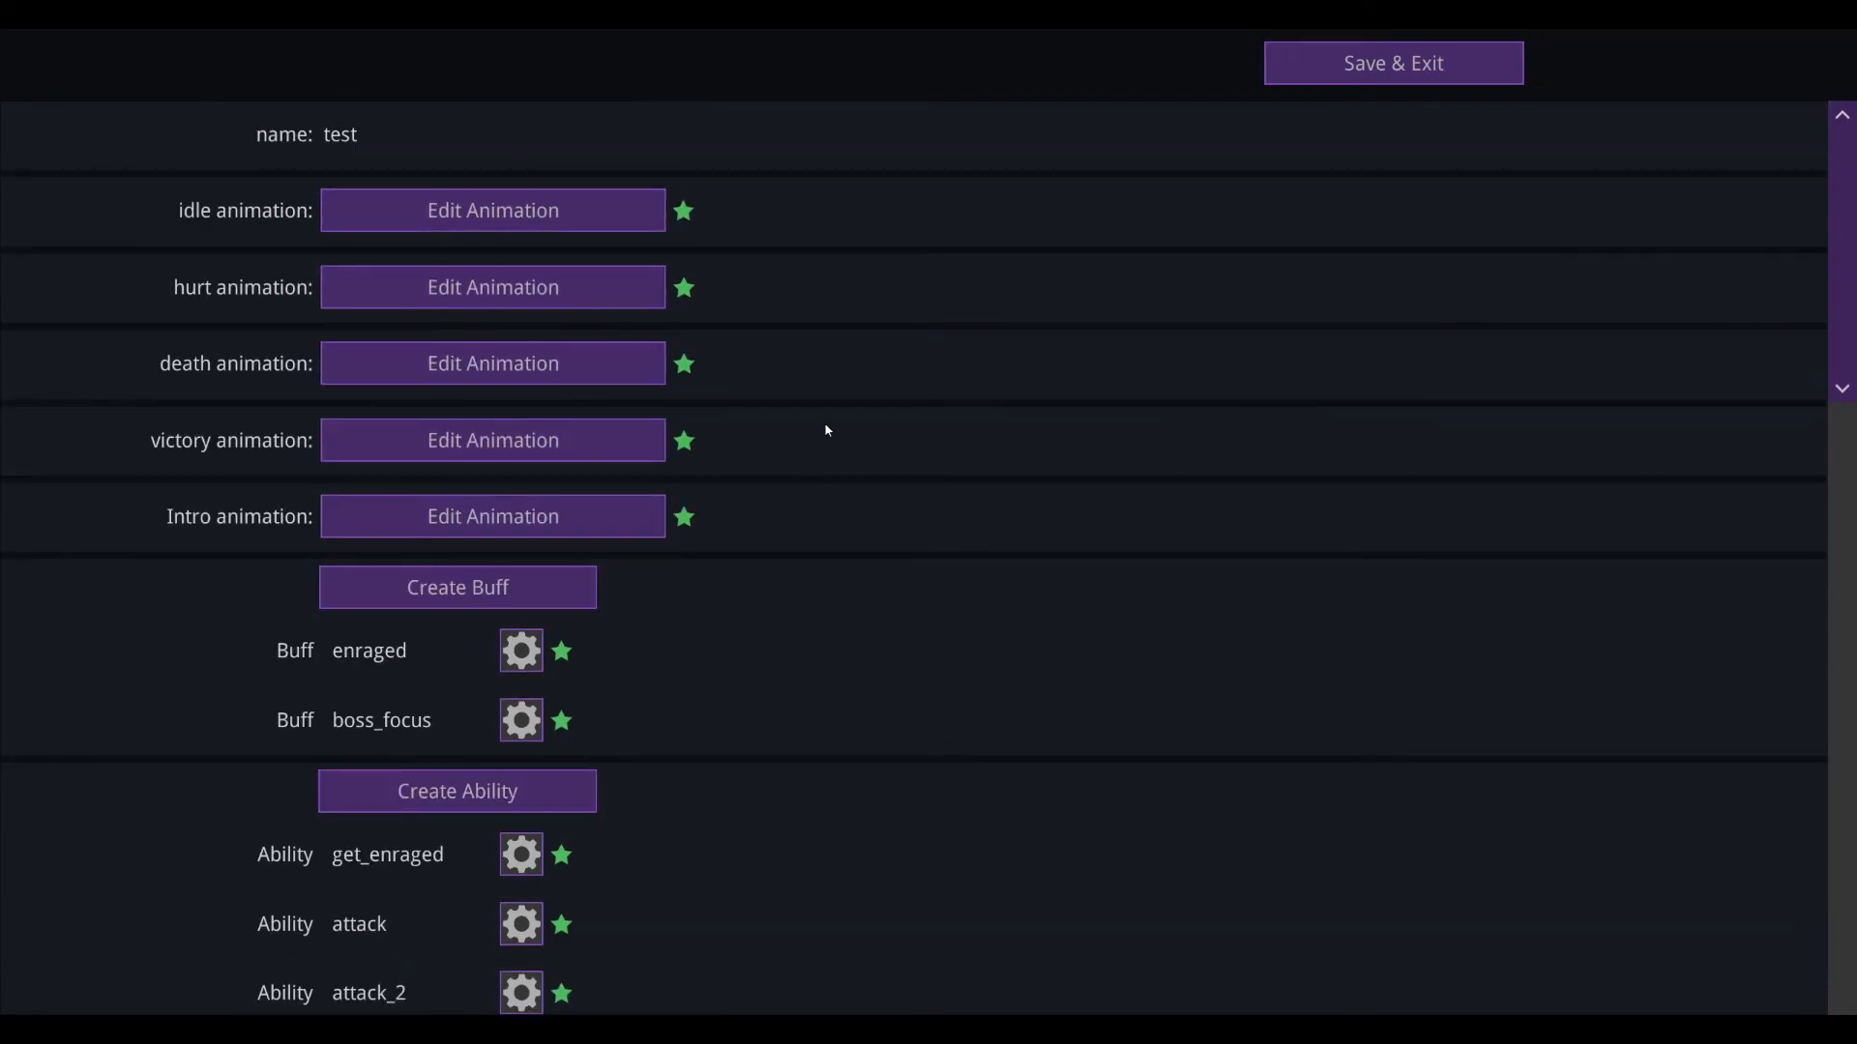
click(1286, 66)
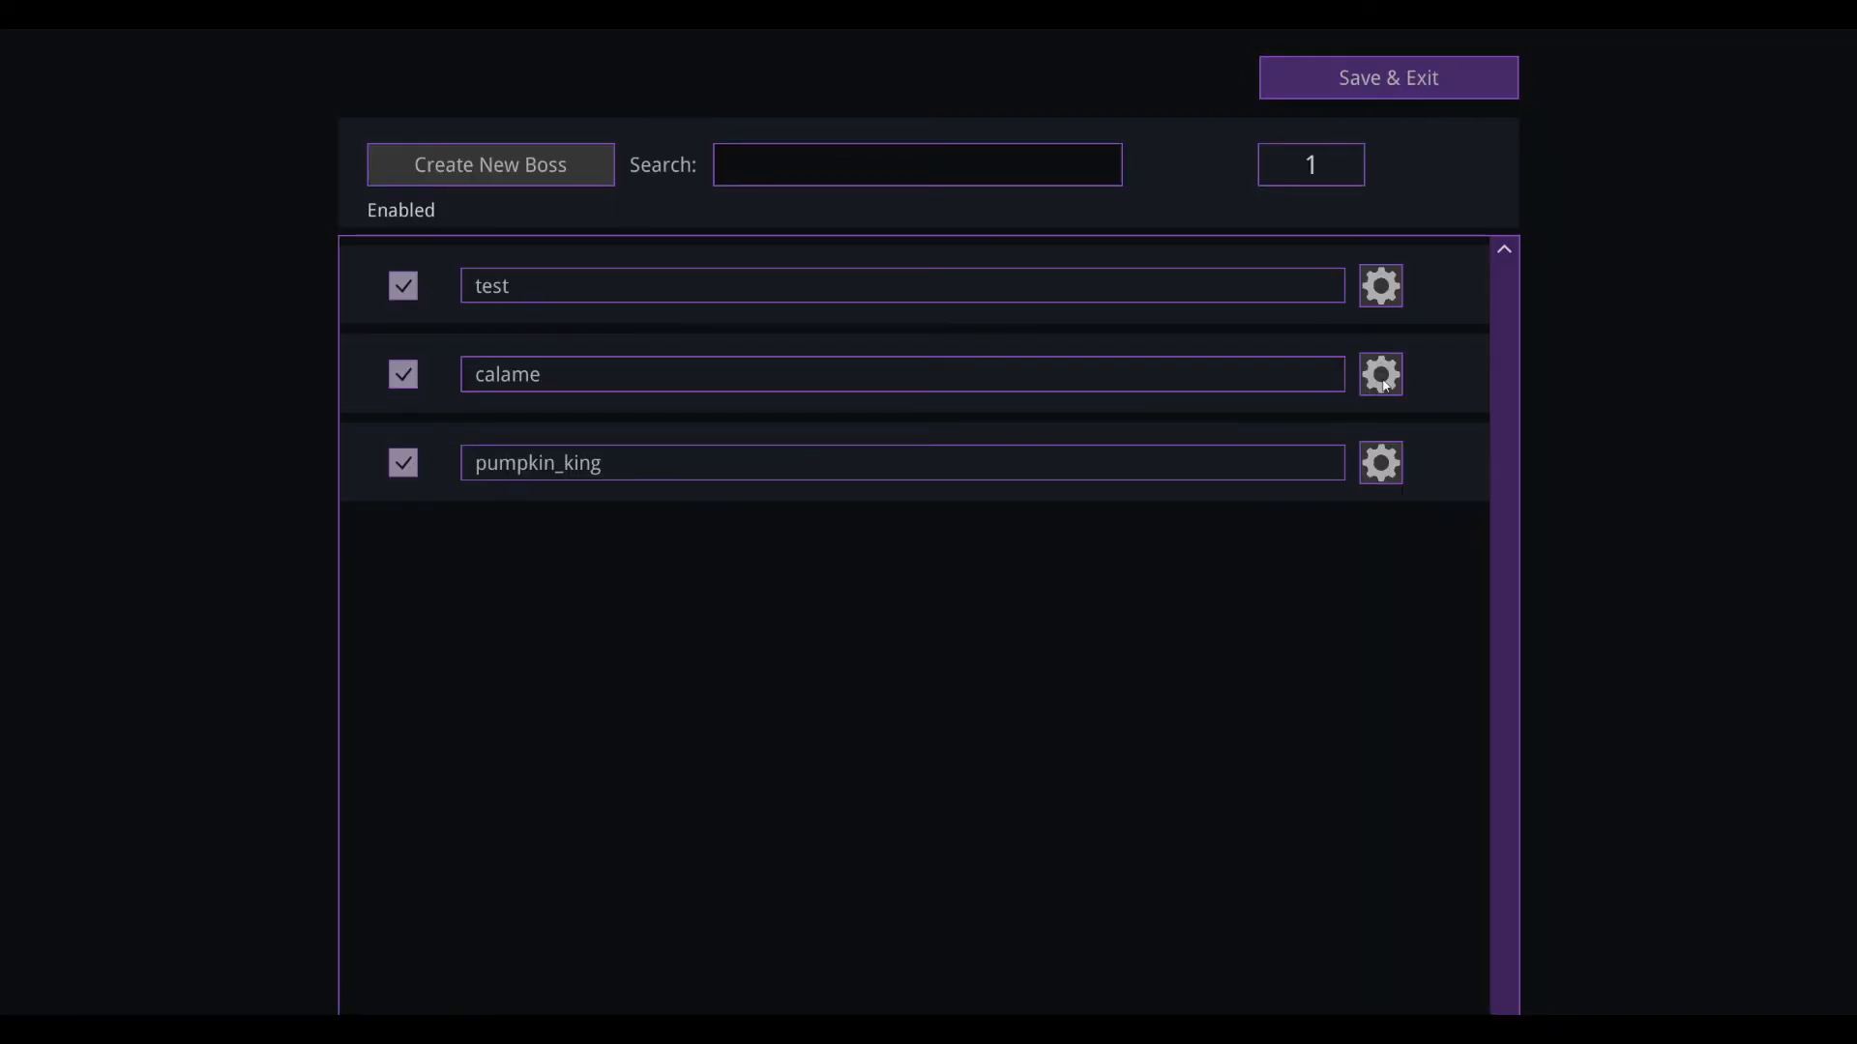
Step: Open the calame boss's settings and preview its idle animation, then return to the boss settings
click(1385, 385)
click(1391, 373)
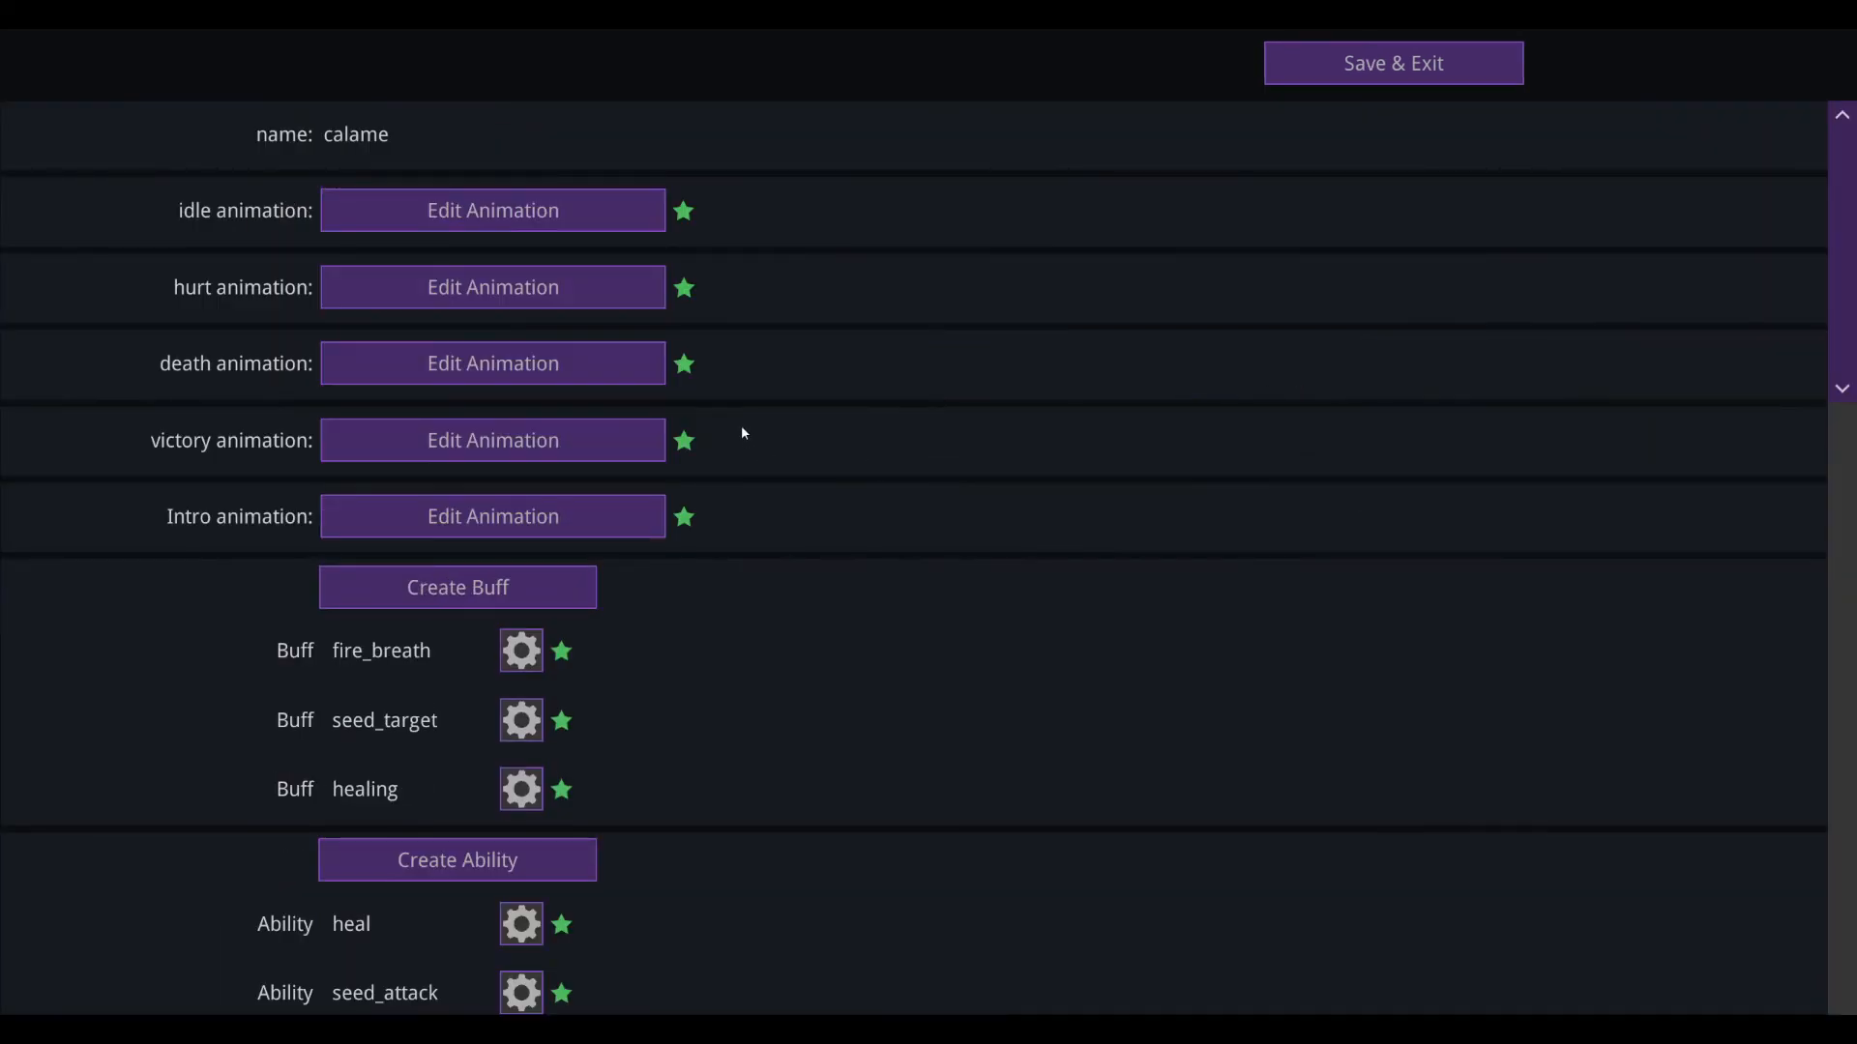
click(511, 205)
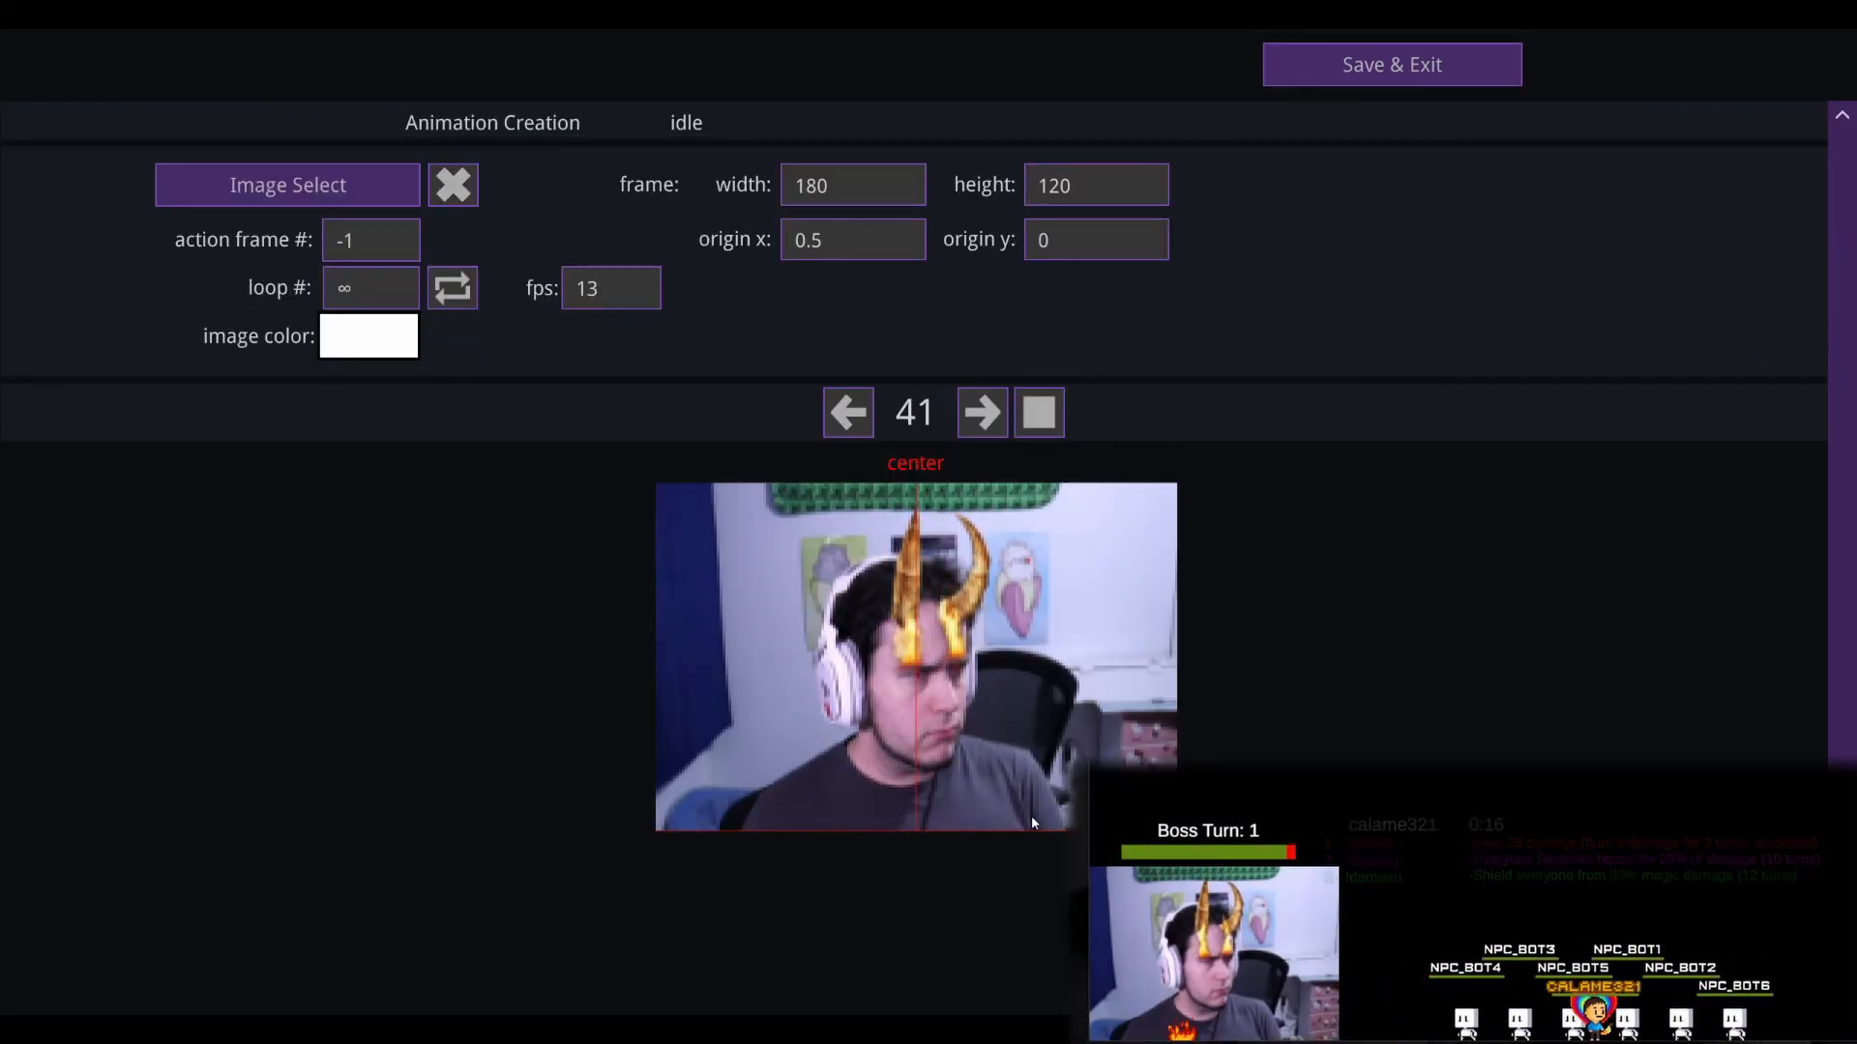
click(1374, 66)
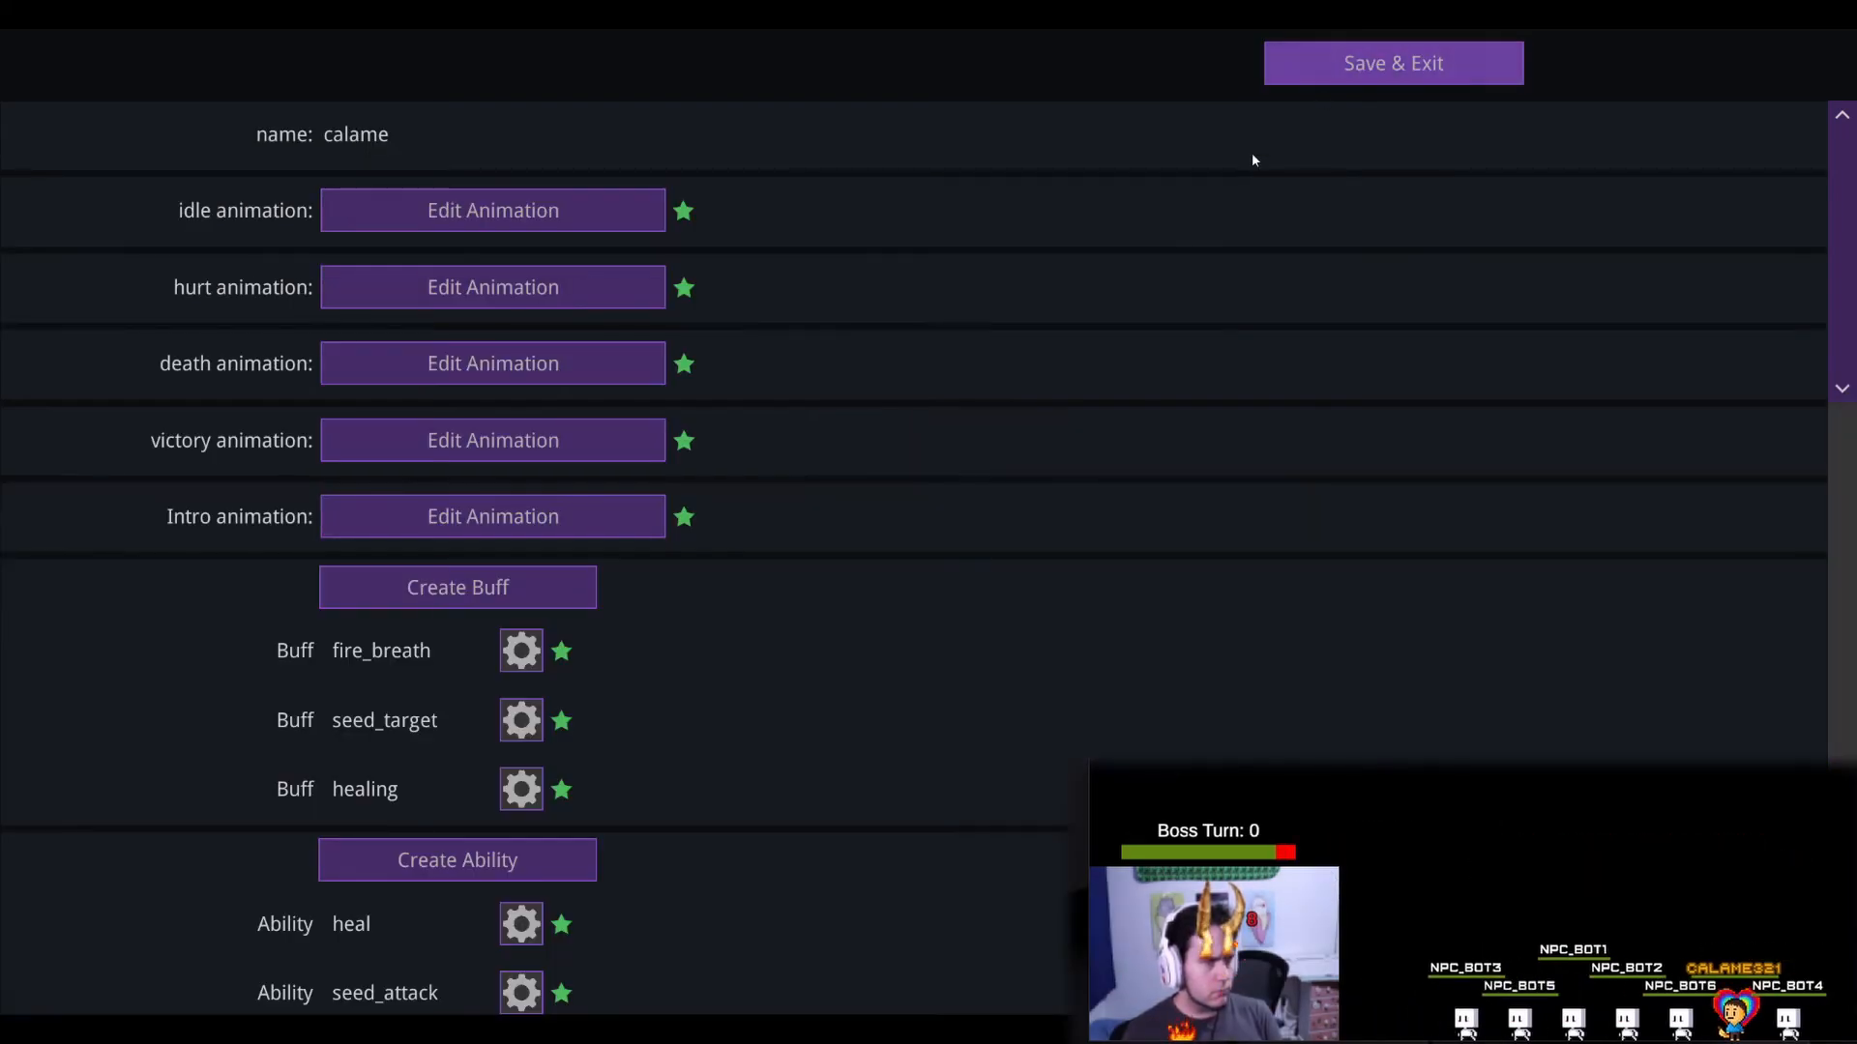
Step: Examine the calame boss's heal ability, including its animation, conditions, available targets and group selection
scroll(671, 682, down, 3)
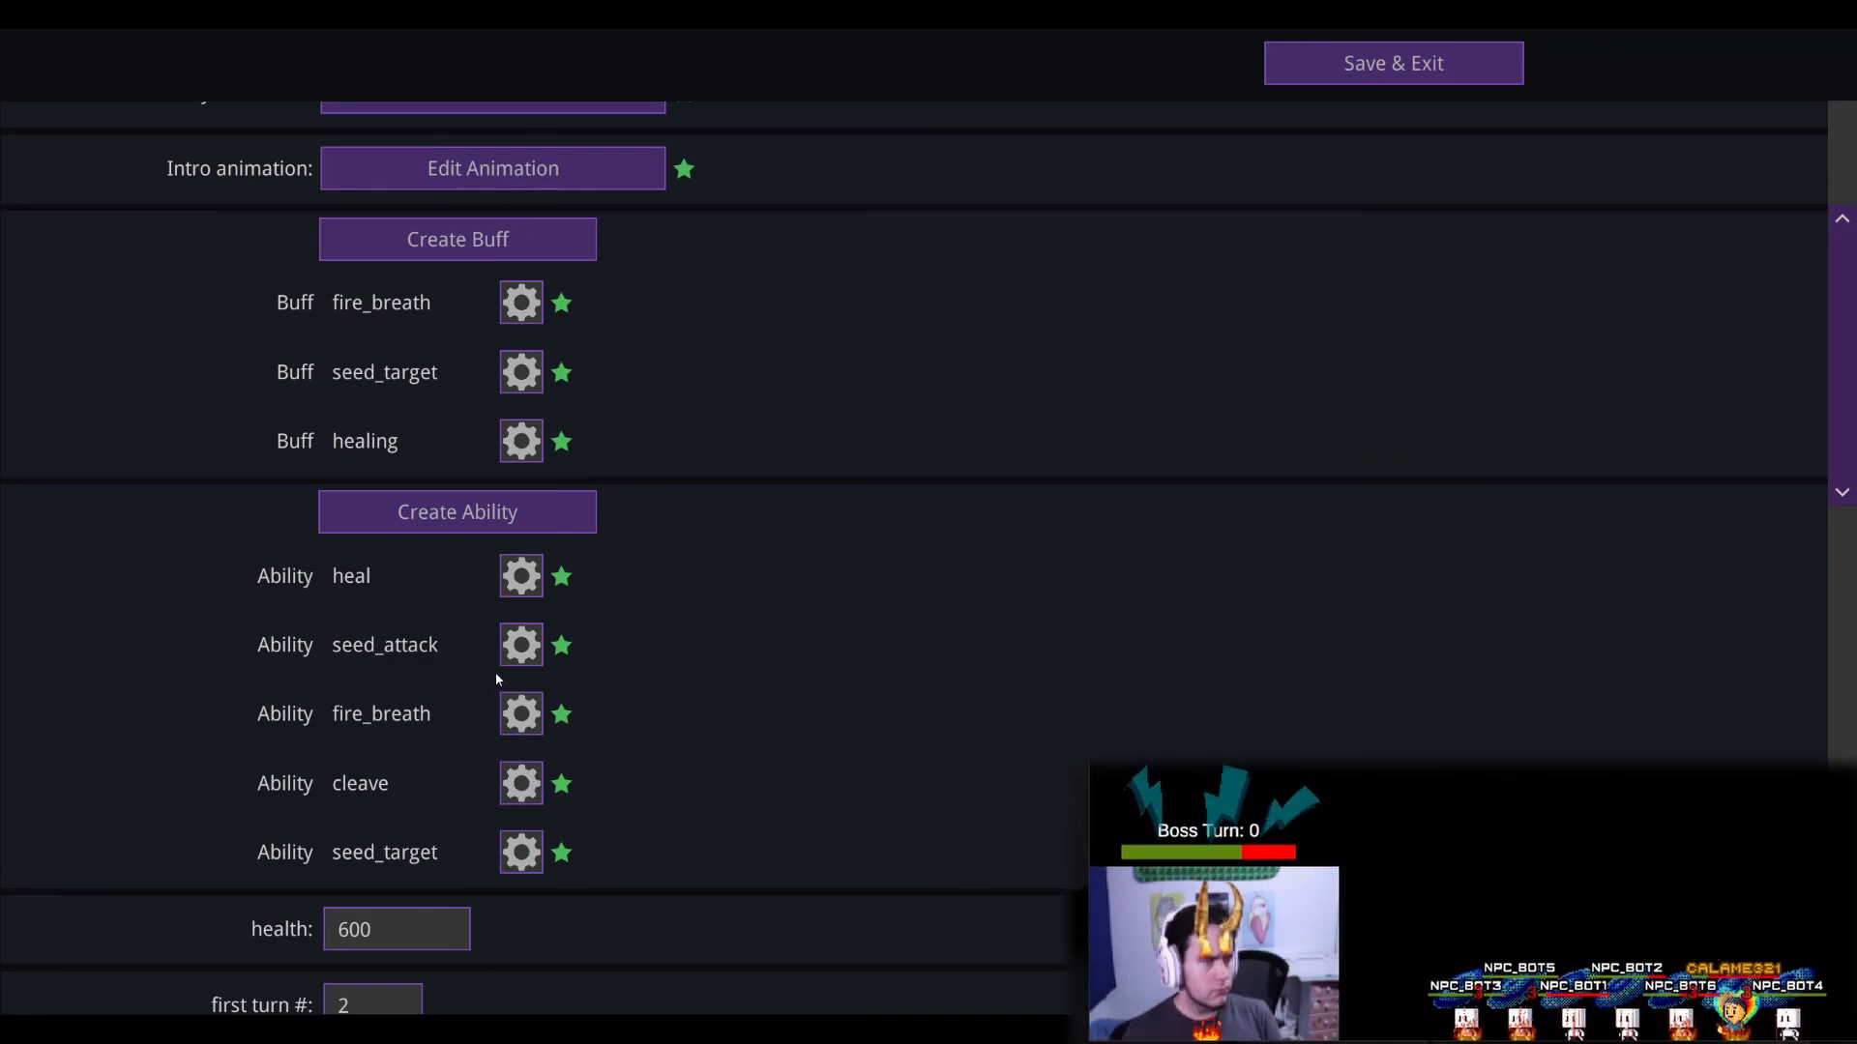
click(523, 576)
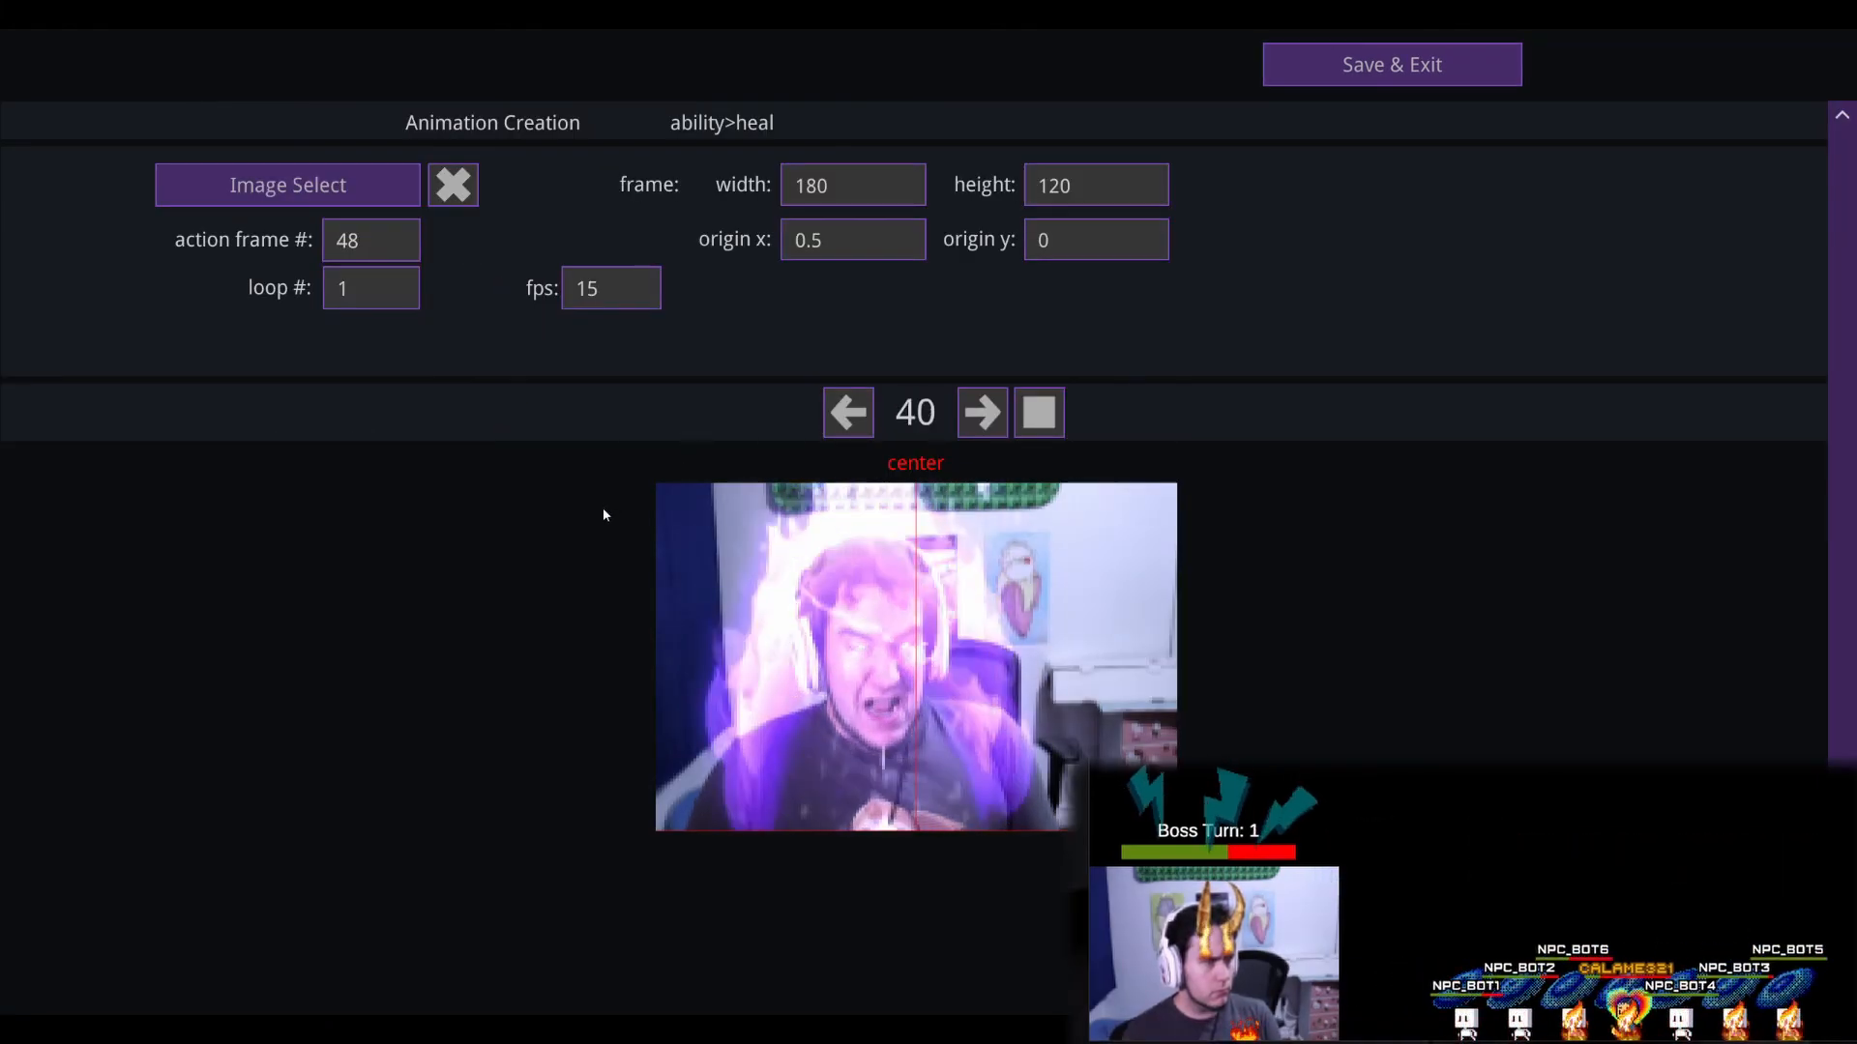
click(1393, 66)
scroll(501, 745, down, 3)
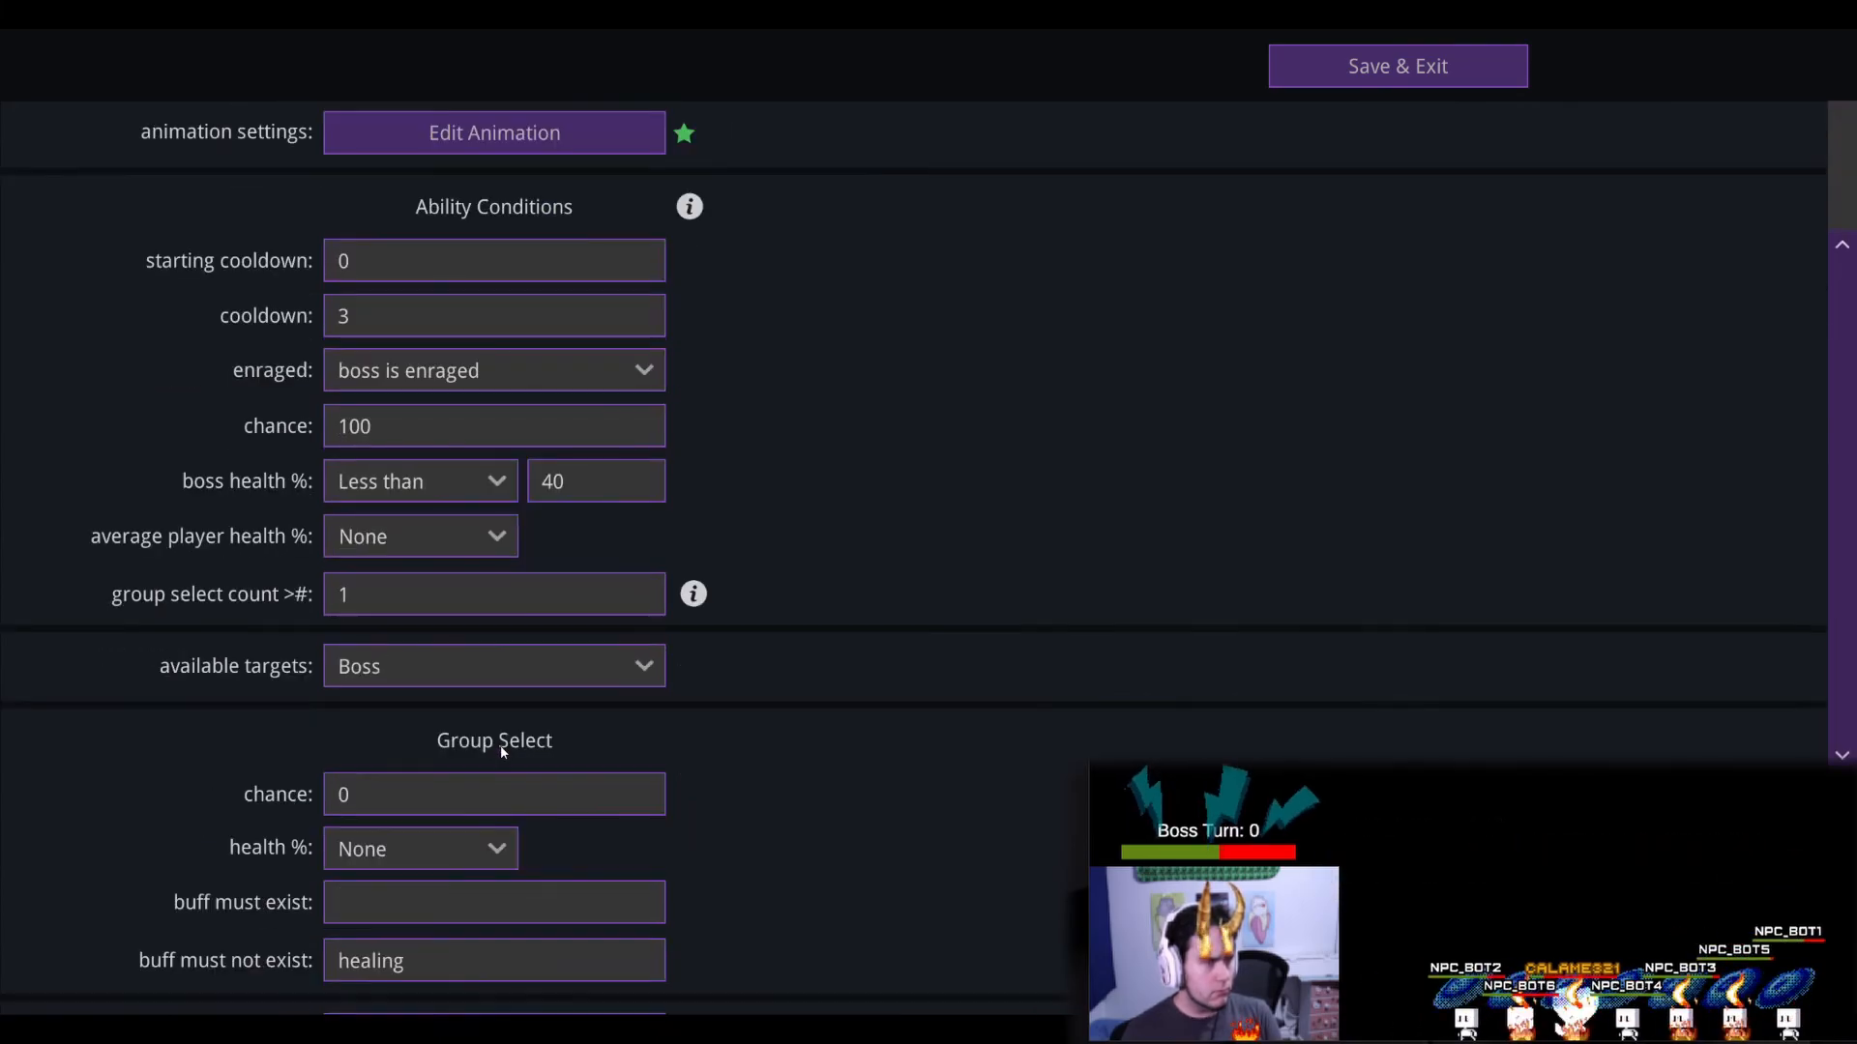
click(1449, 76)
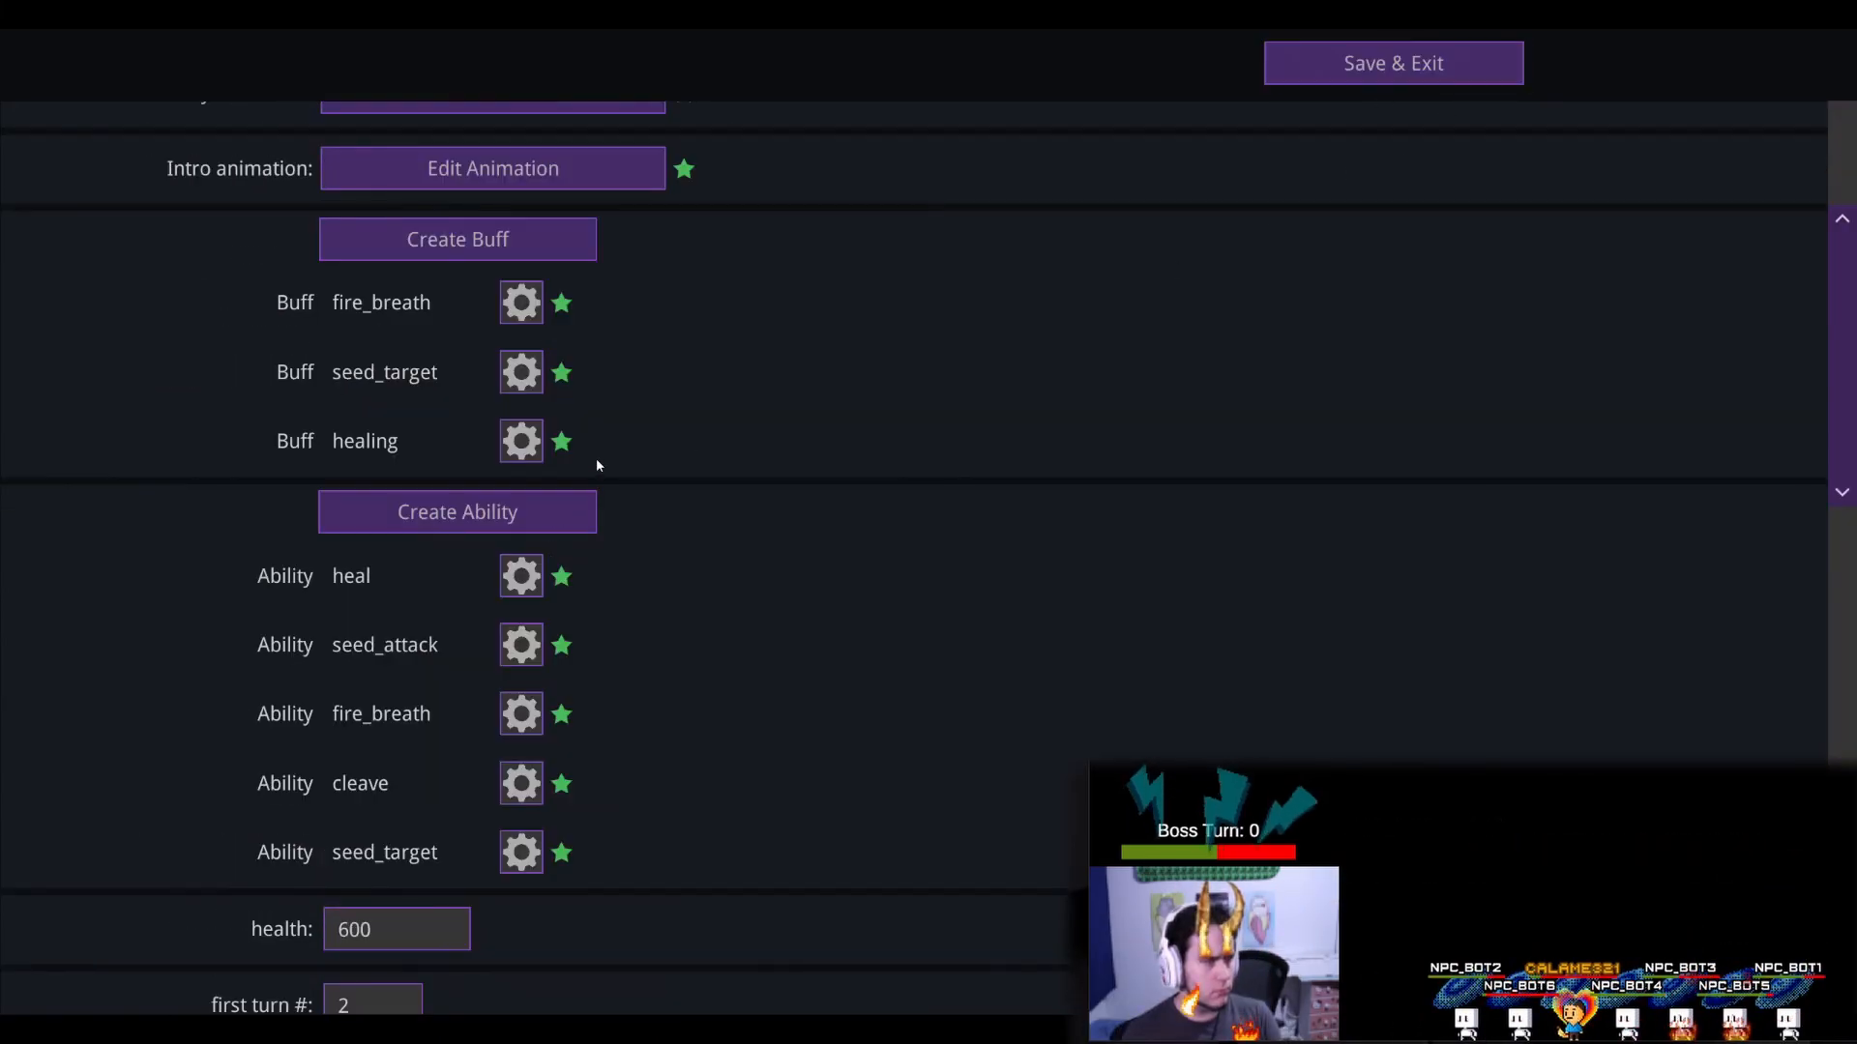
Step: Inspect the healing buff's duration and its on-start and on-tick actions, then return to the boss settings
click(521, 441)
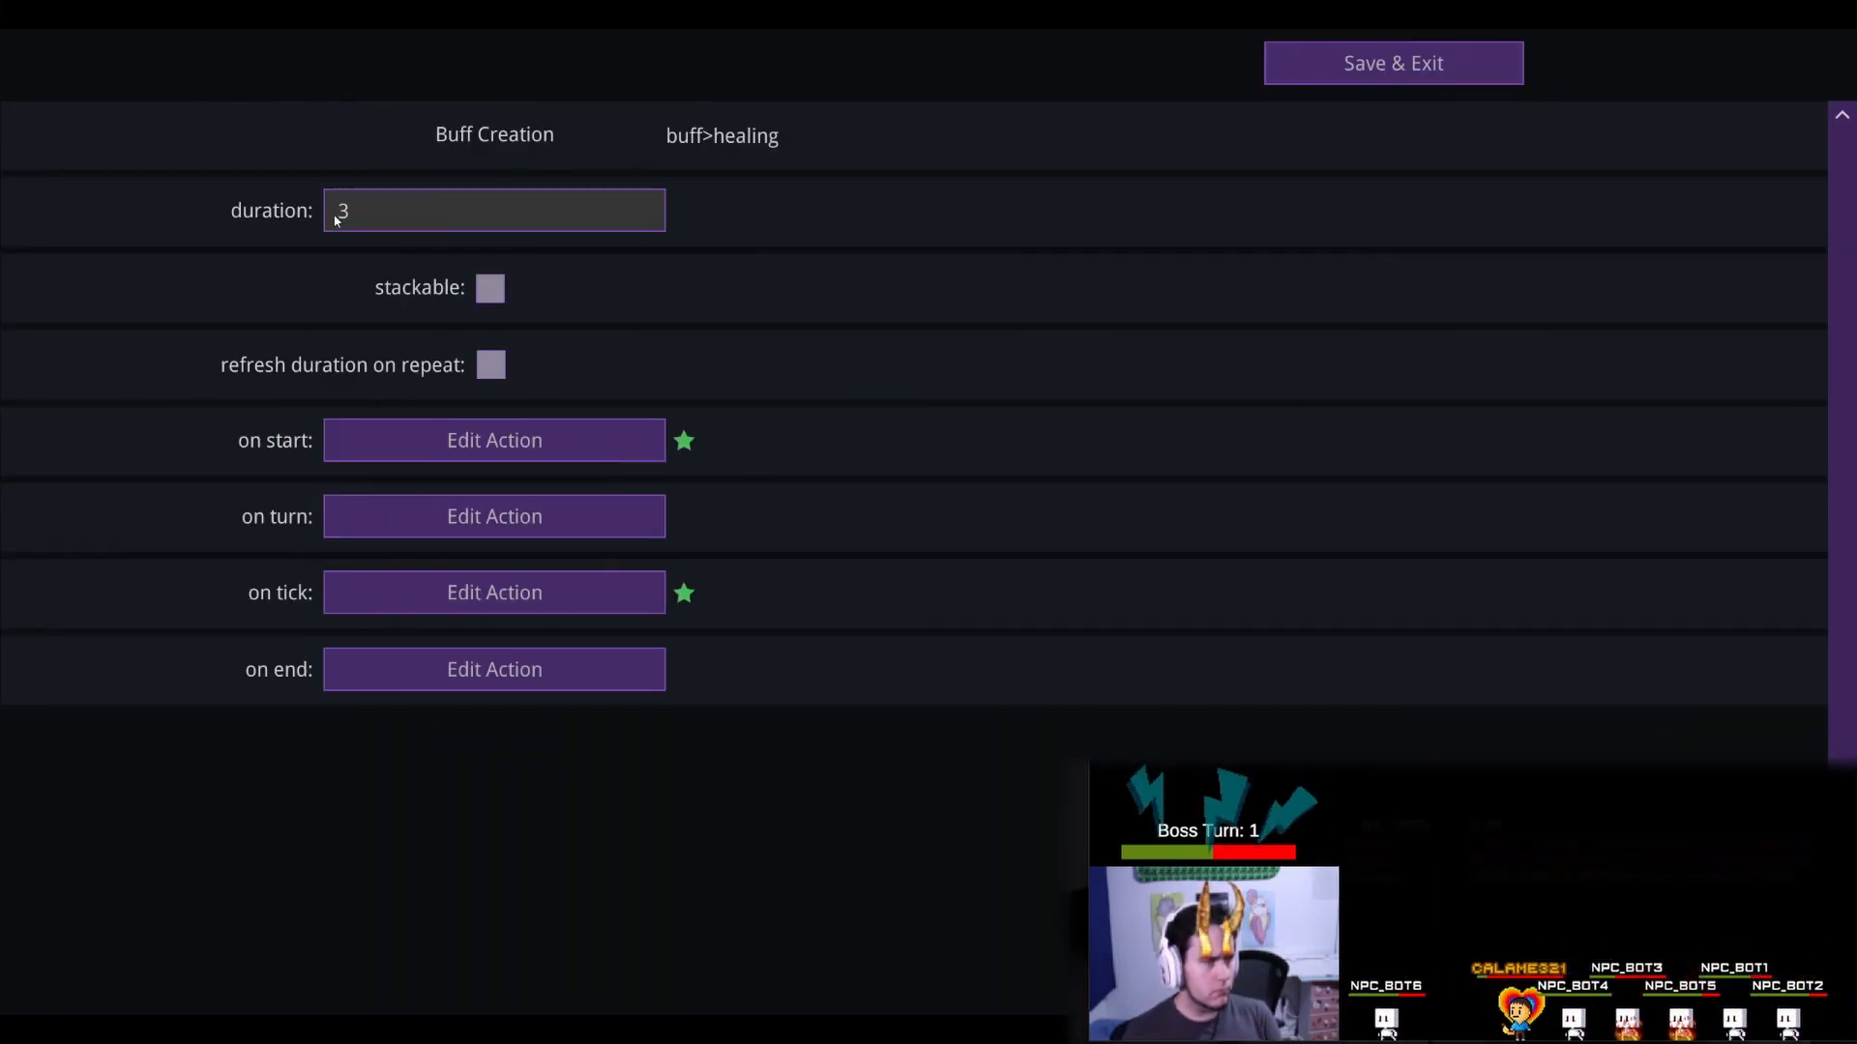
click(484, 454)
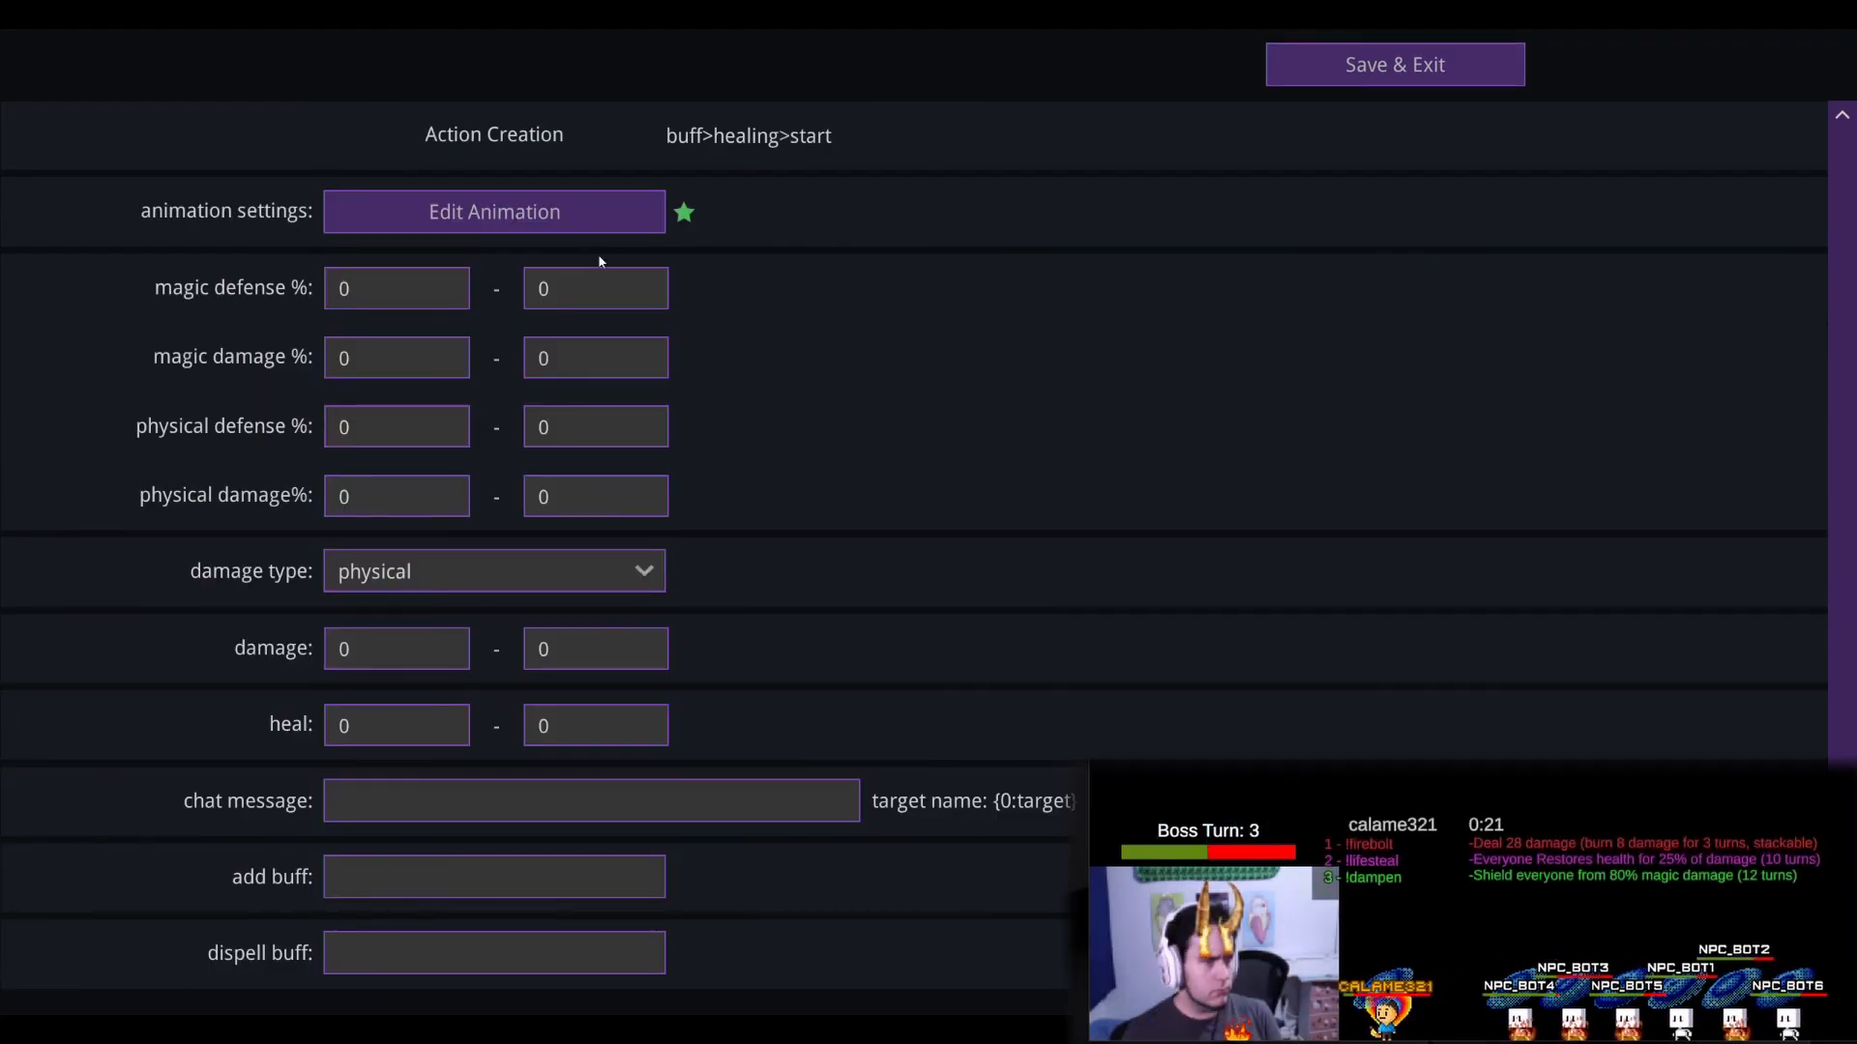
click(1359, 72)
click(483, 590)
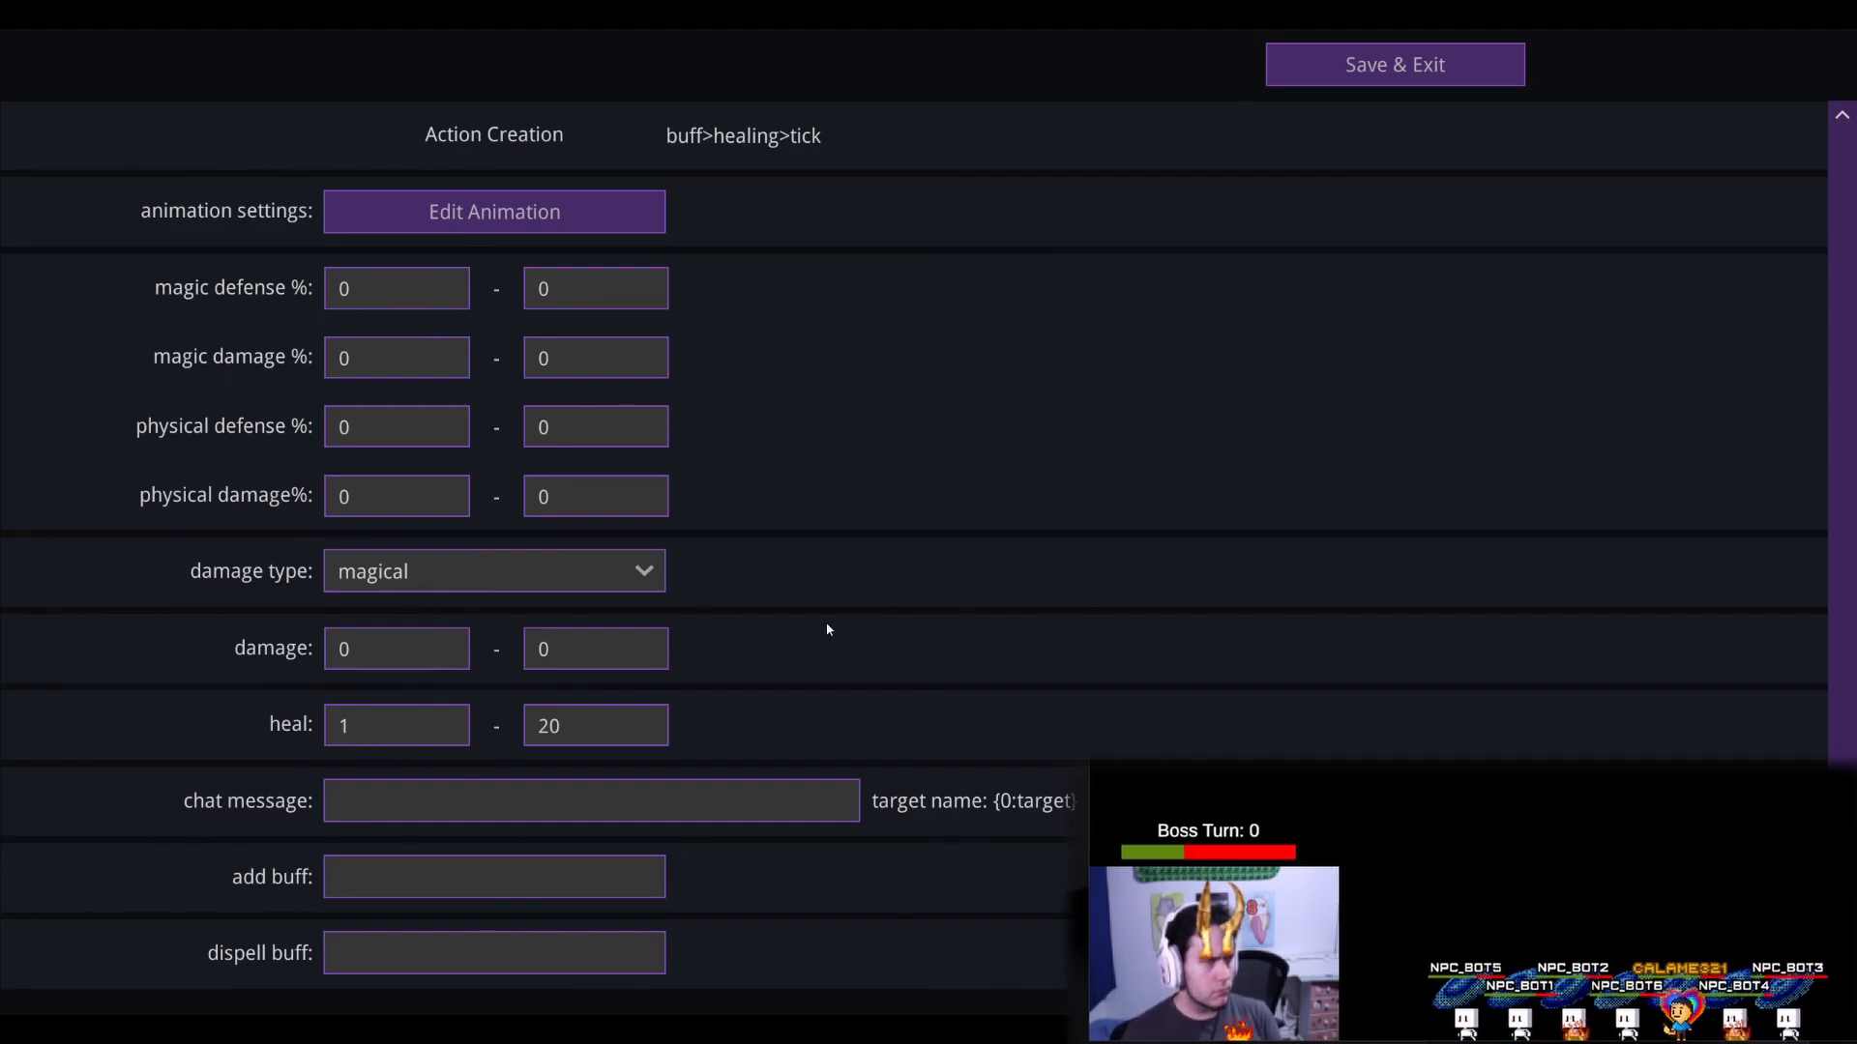
click(1354, 68)
click(1354, 68)
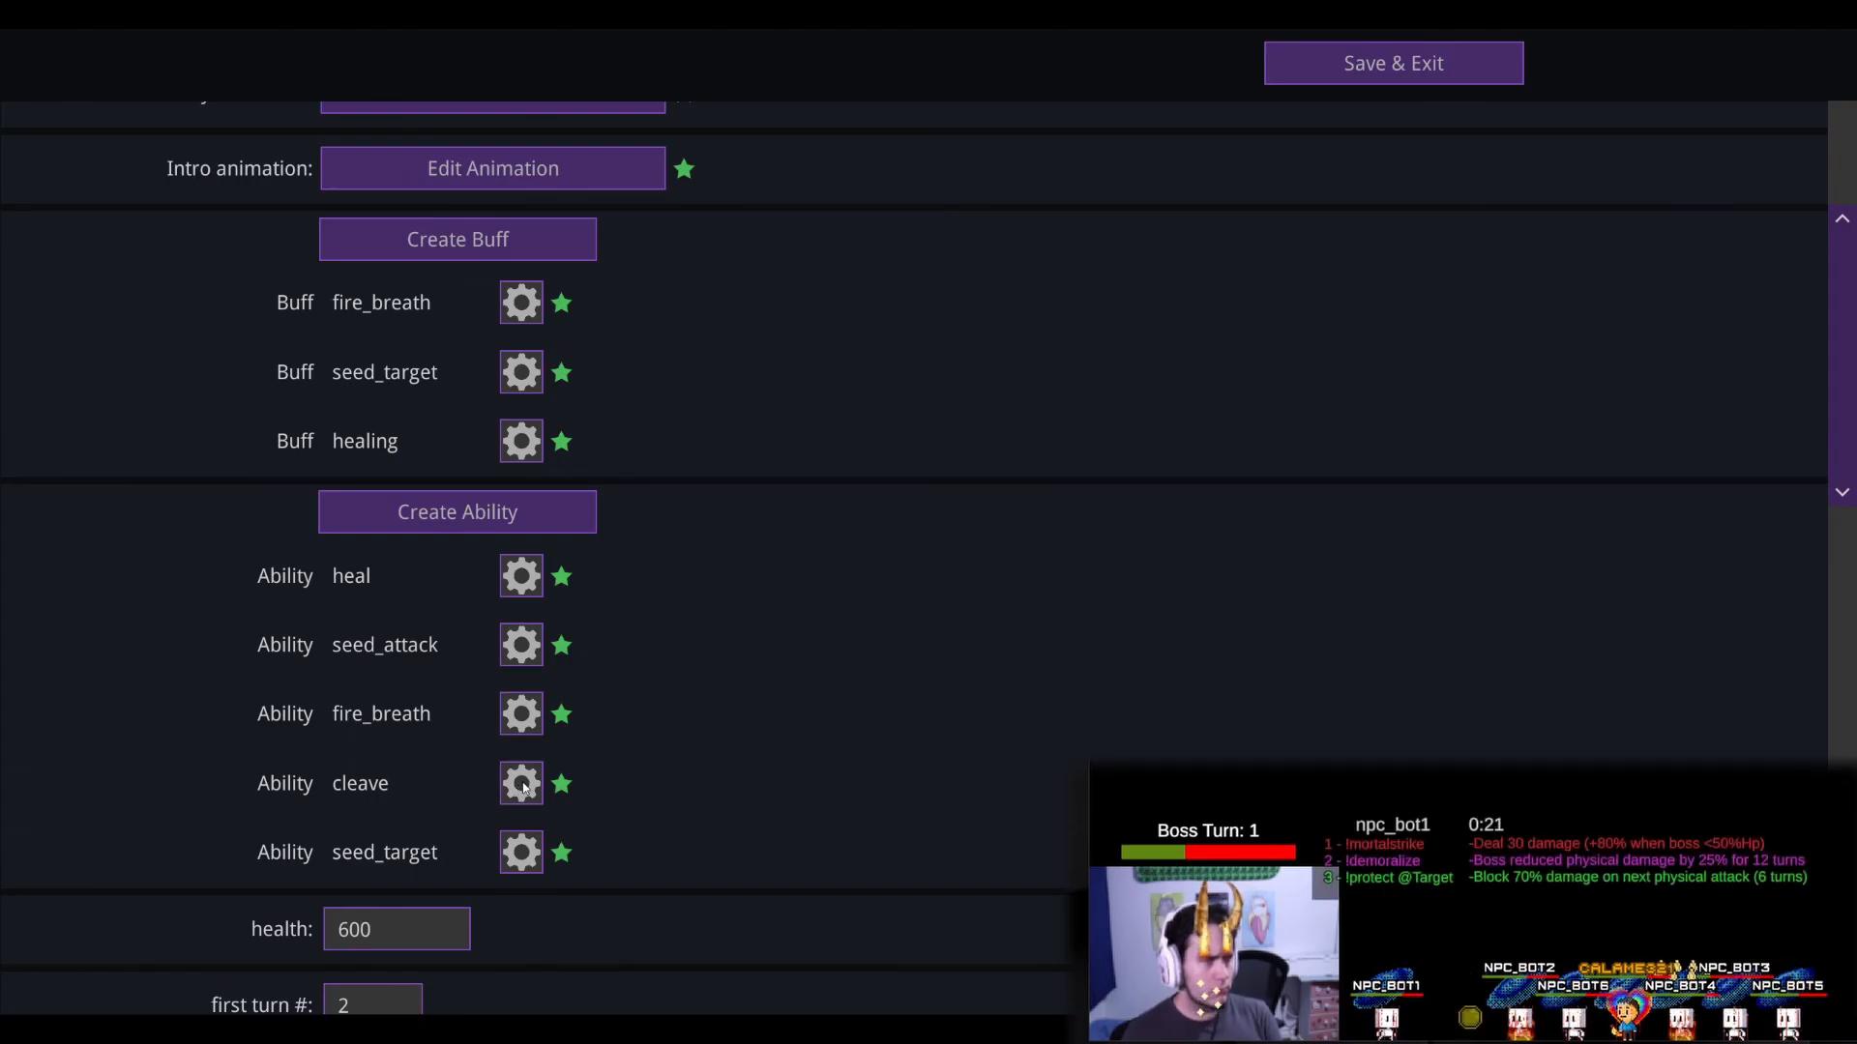
Step: Examine the cleave ability's turn cost, conditions, available targets, selection mode and action targets
click(522, 791)
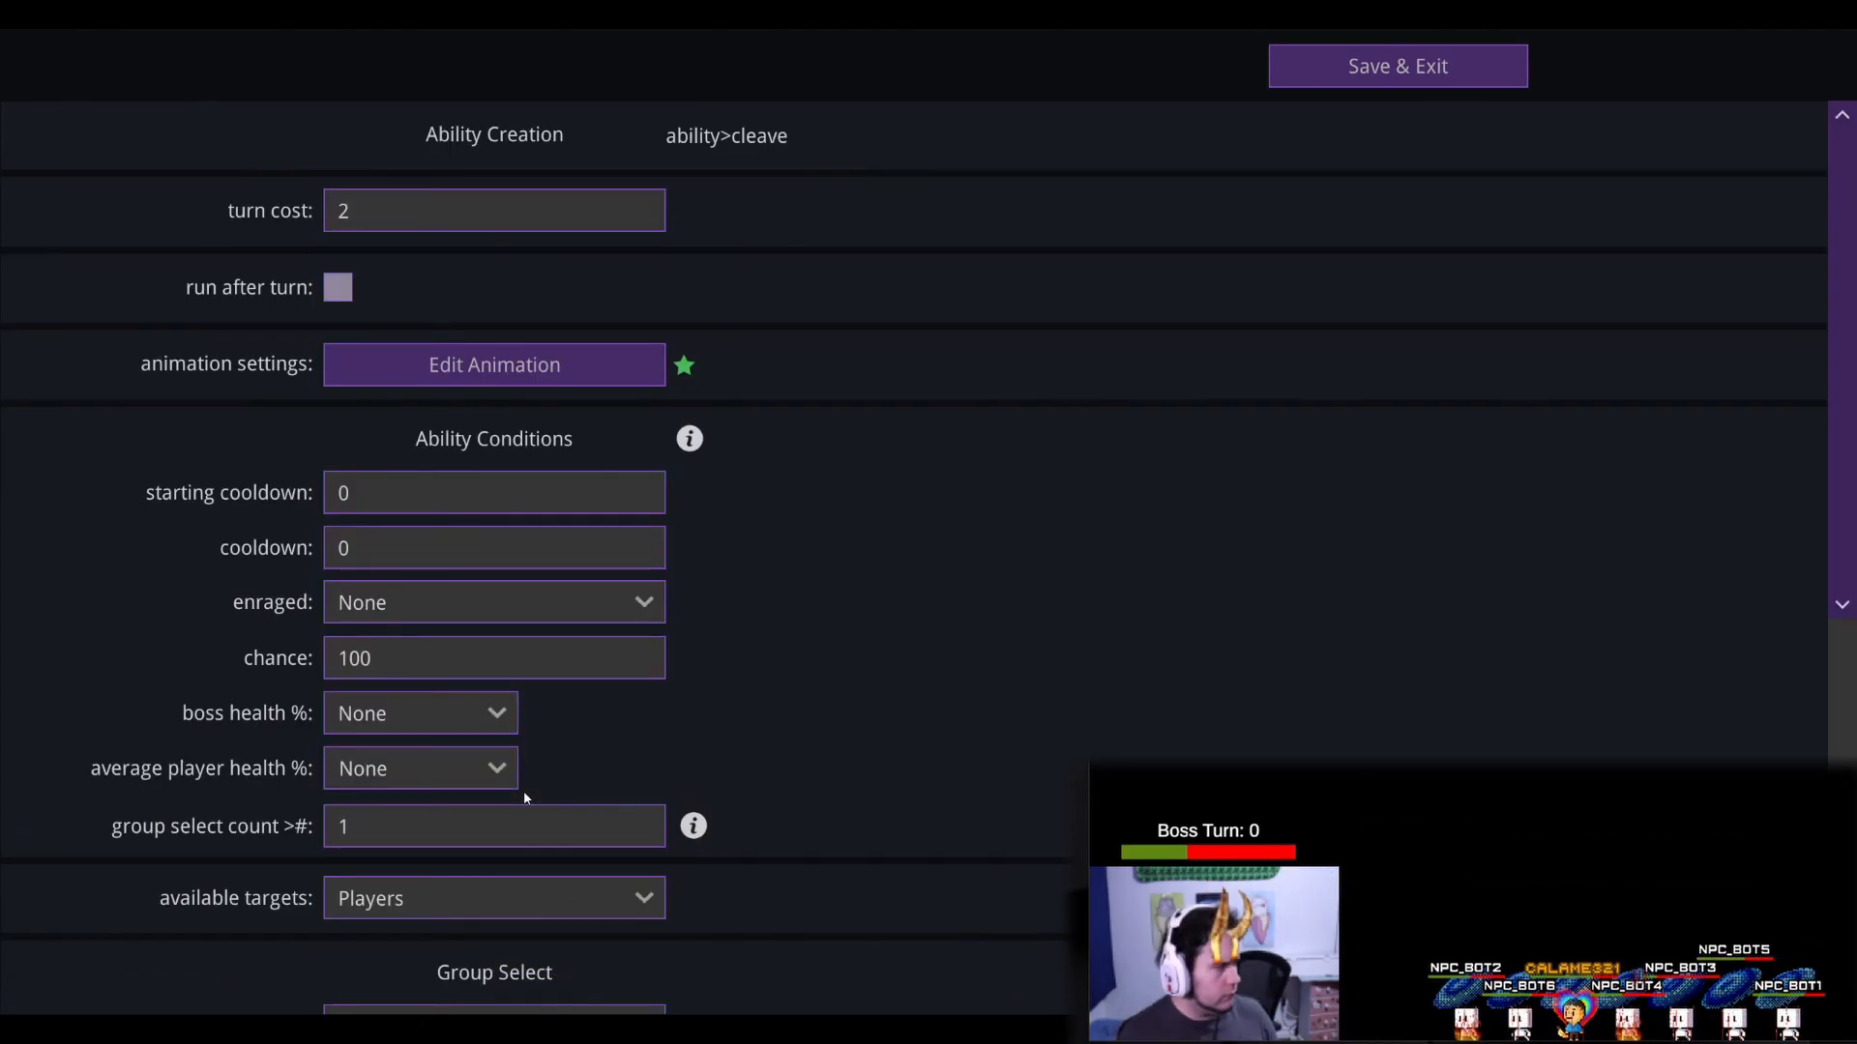
scroll(559, 733, down, 5)
scroll(547, 760, down, 2)
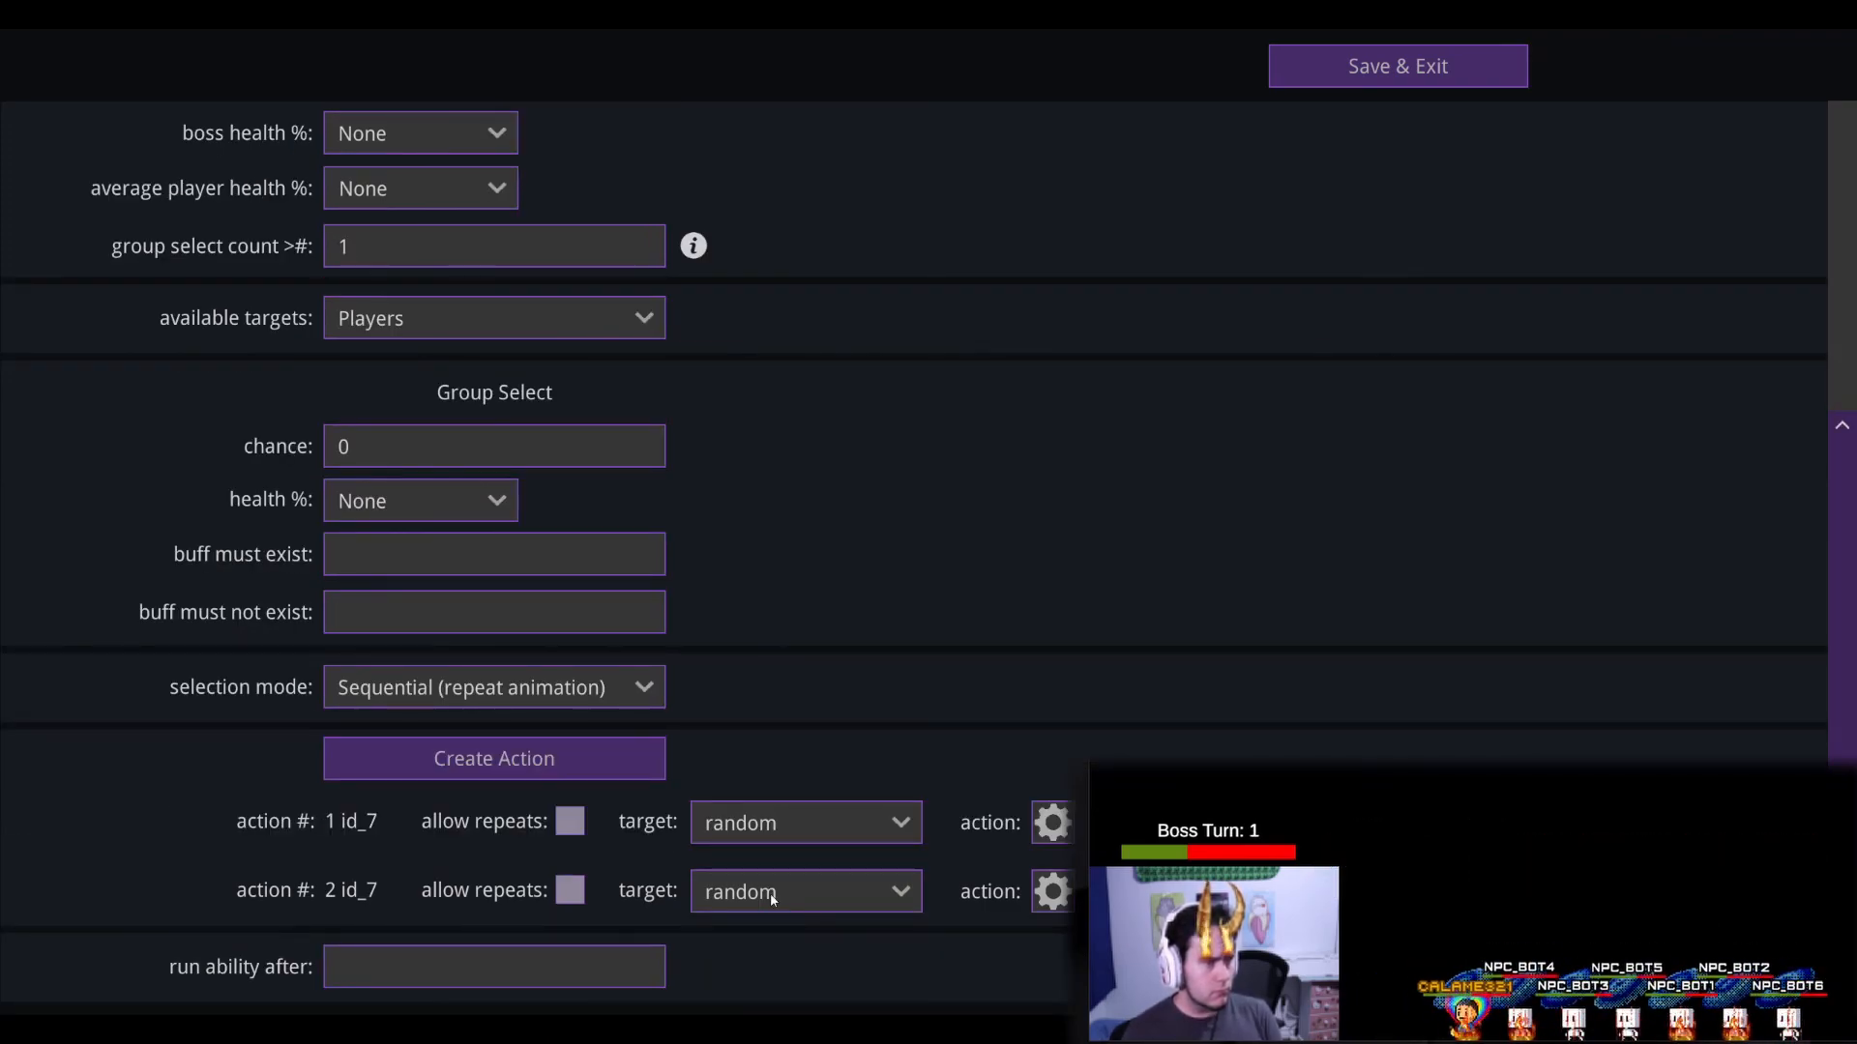
scroll(770, 892, up, 8)
scroll(699, 776, down, 8)
Step: Check the damage and projectile settings of cleave's first action, then save the action and ability
click(1053, 823)
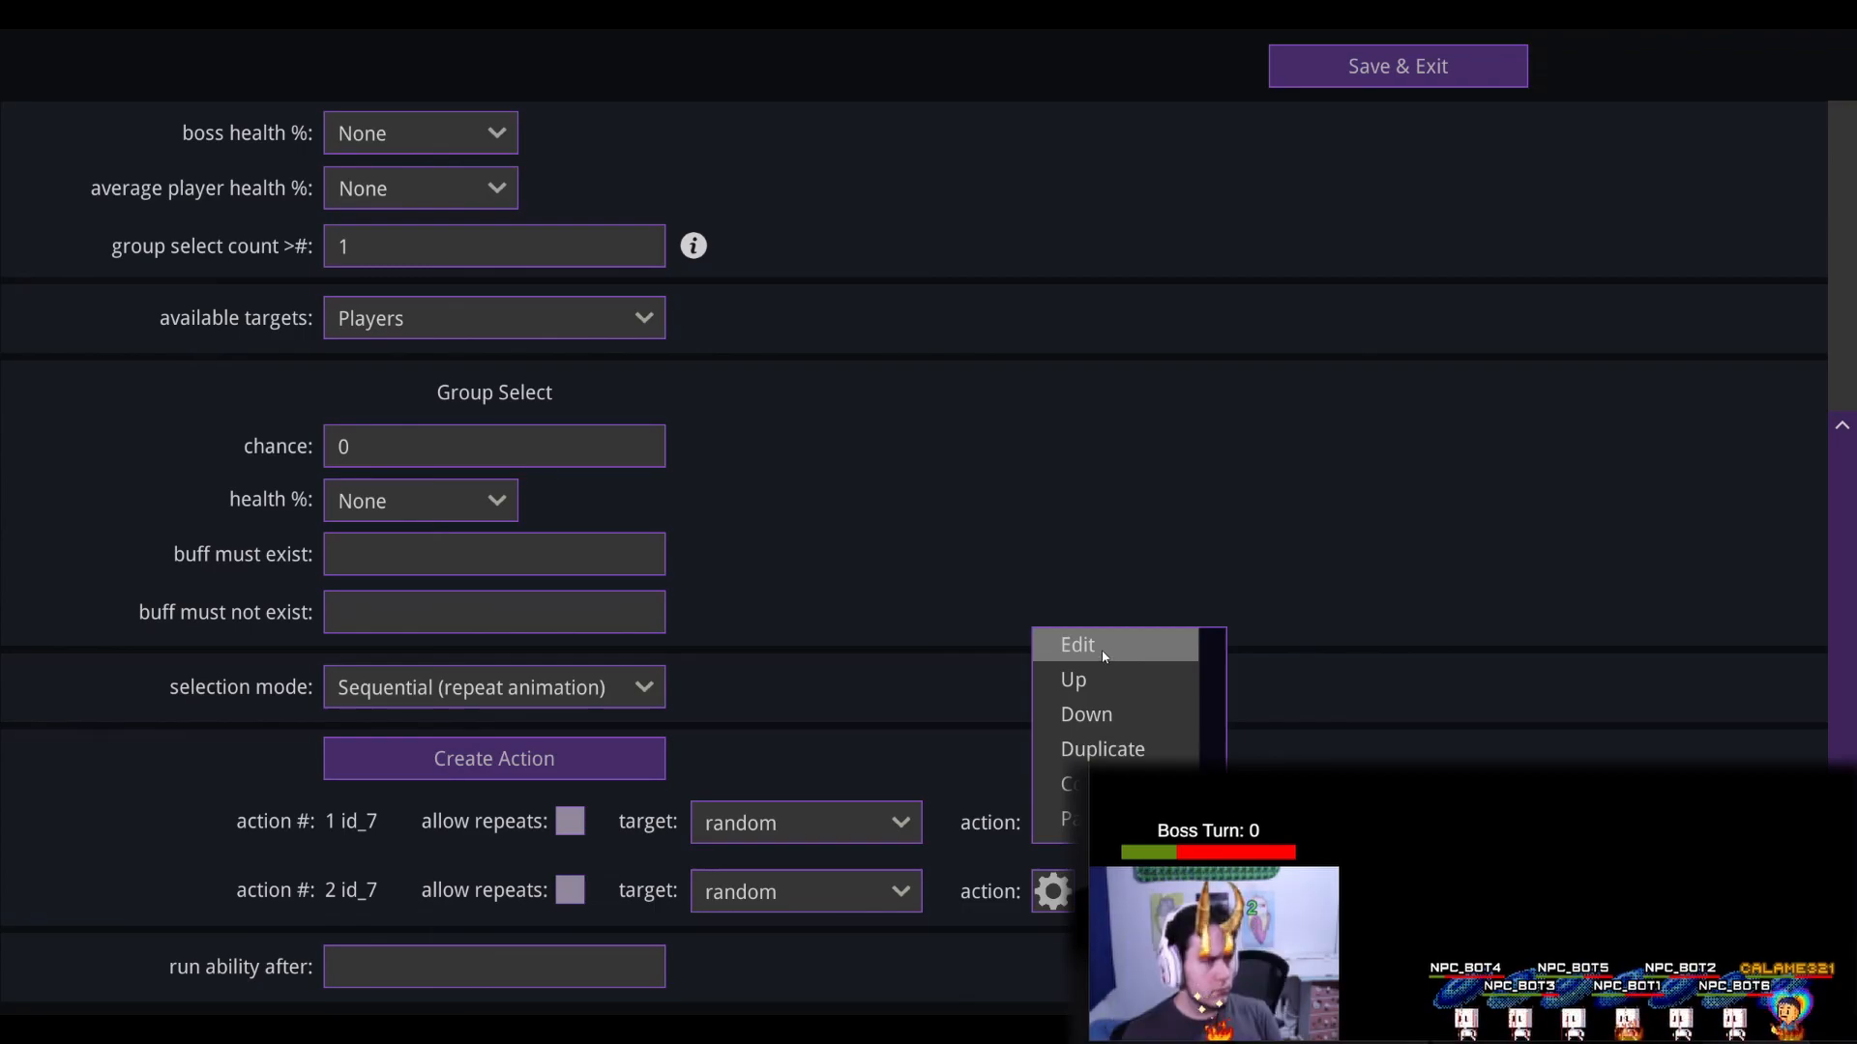
click(1112, 663)
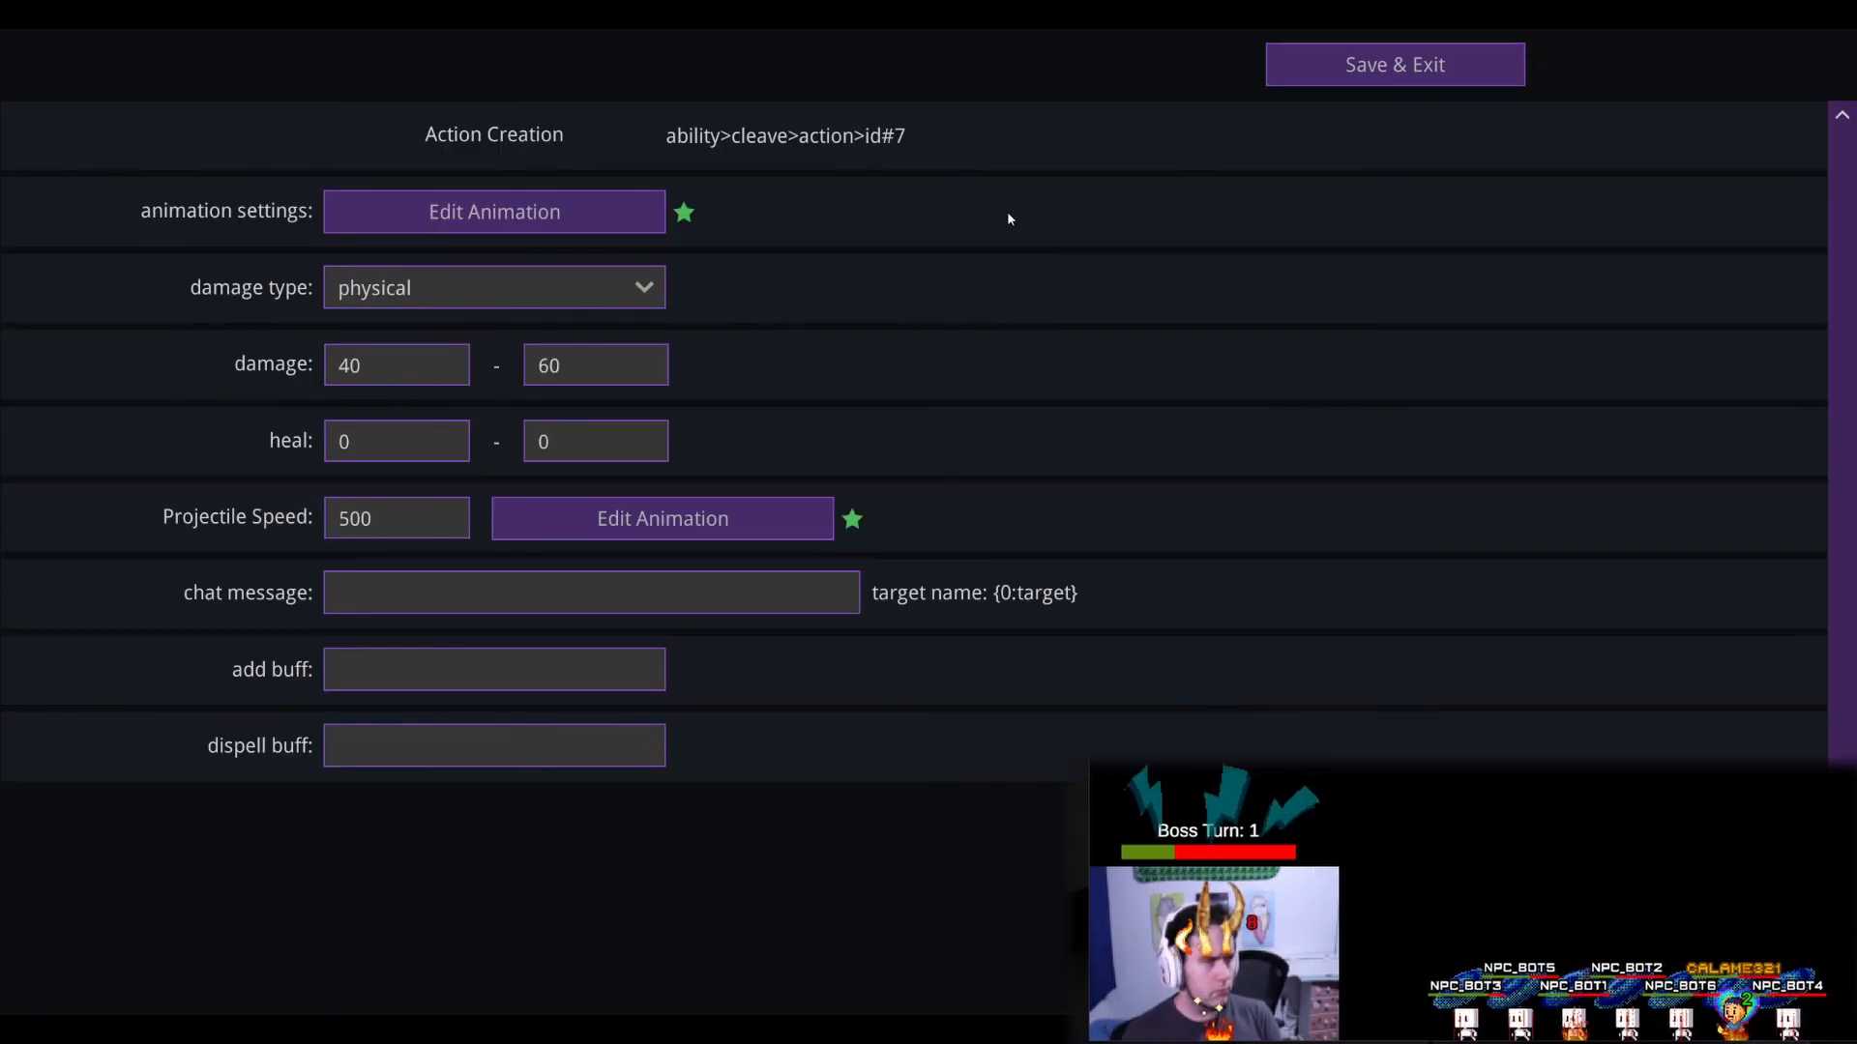
click(1394, 65)
click(1394, 66)
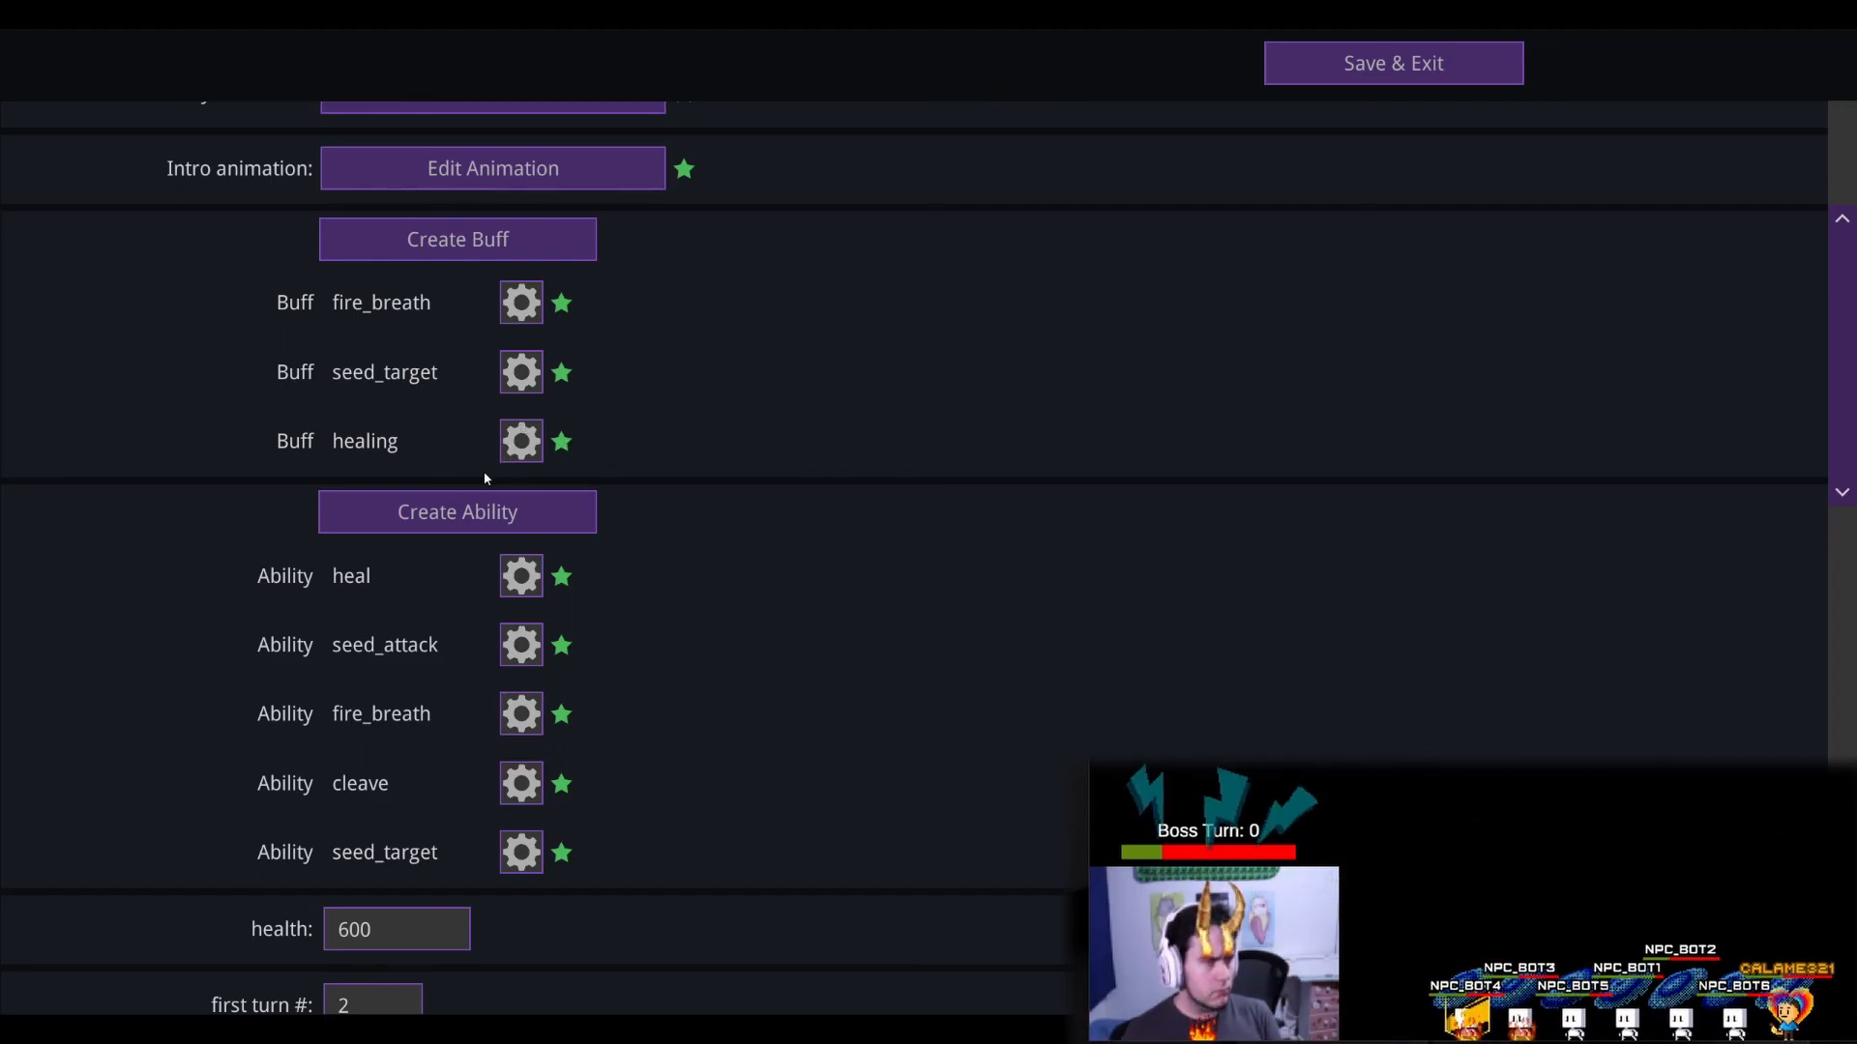
Step: Look over the calame boss's remaining settings and return to the boss list
scroll(623, 696, down, 1)
scroll(623, 697, down, 3)
click(1392, 64)
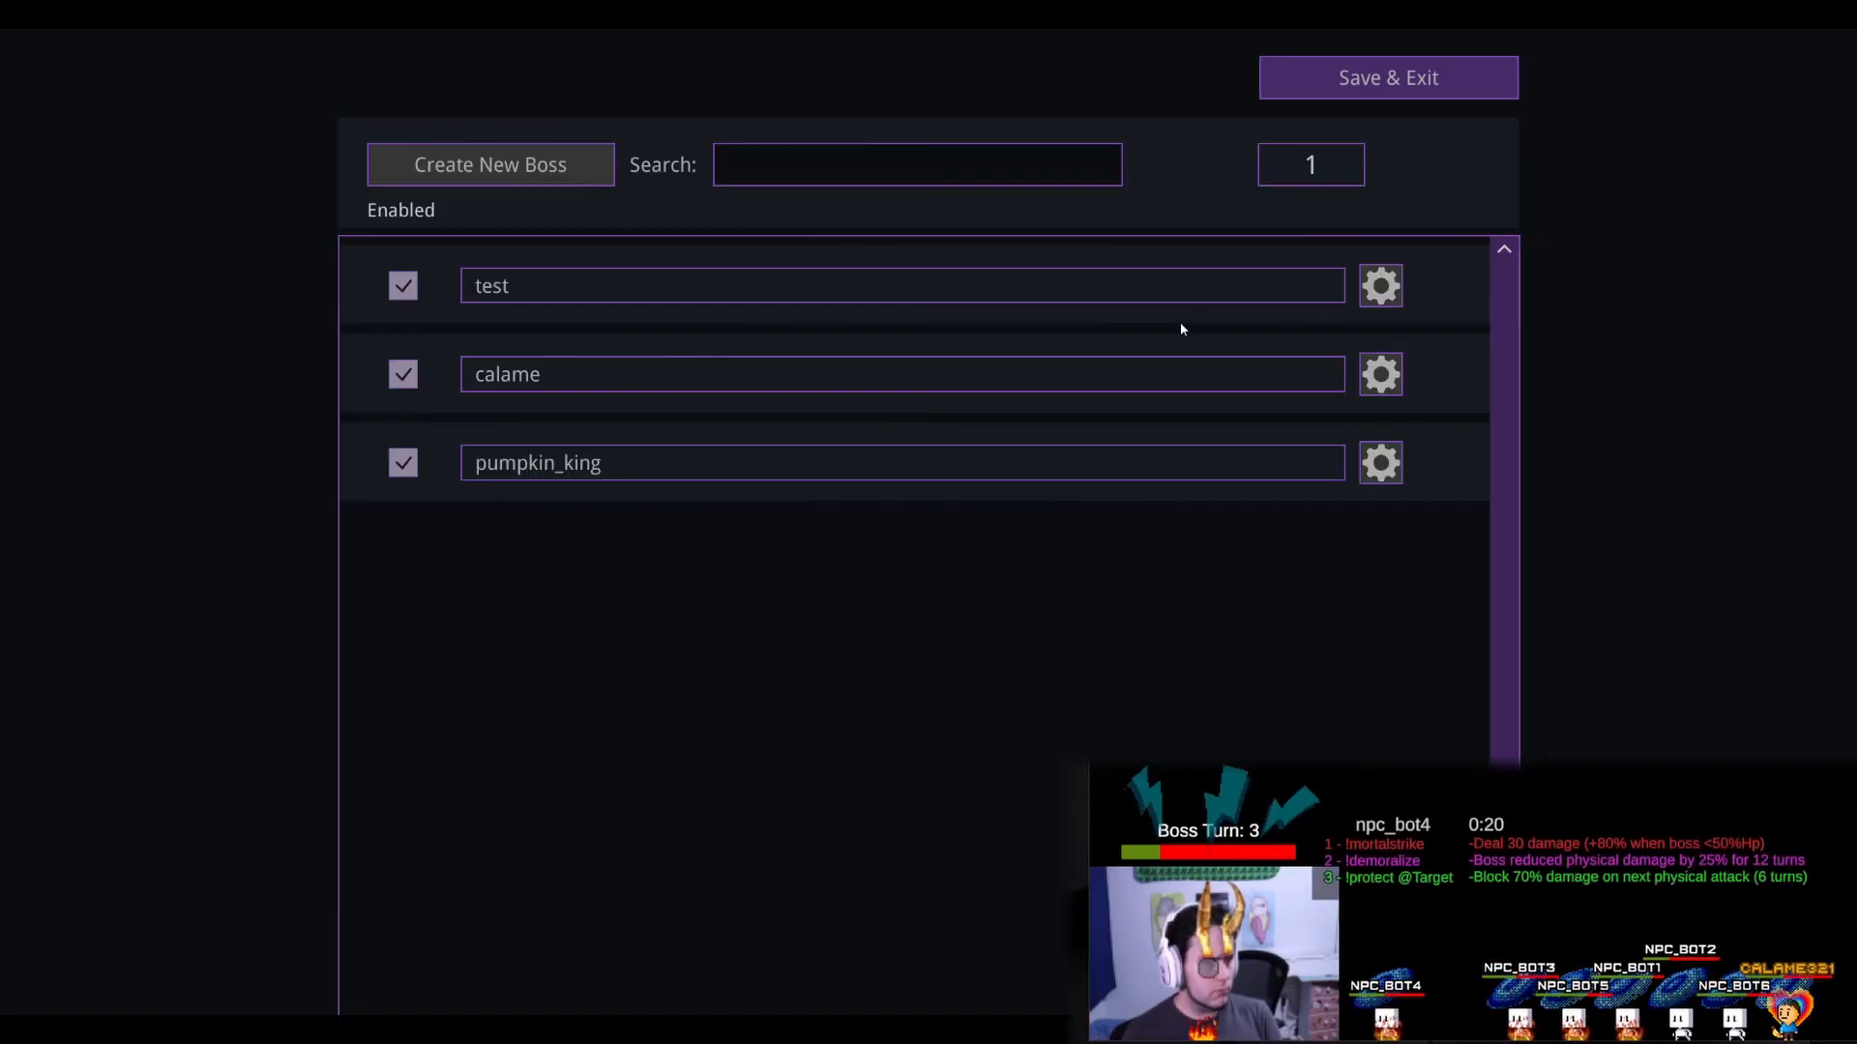